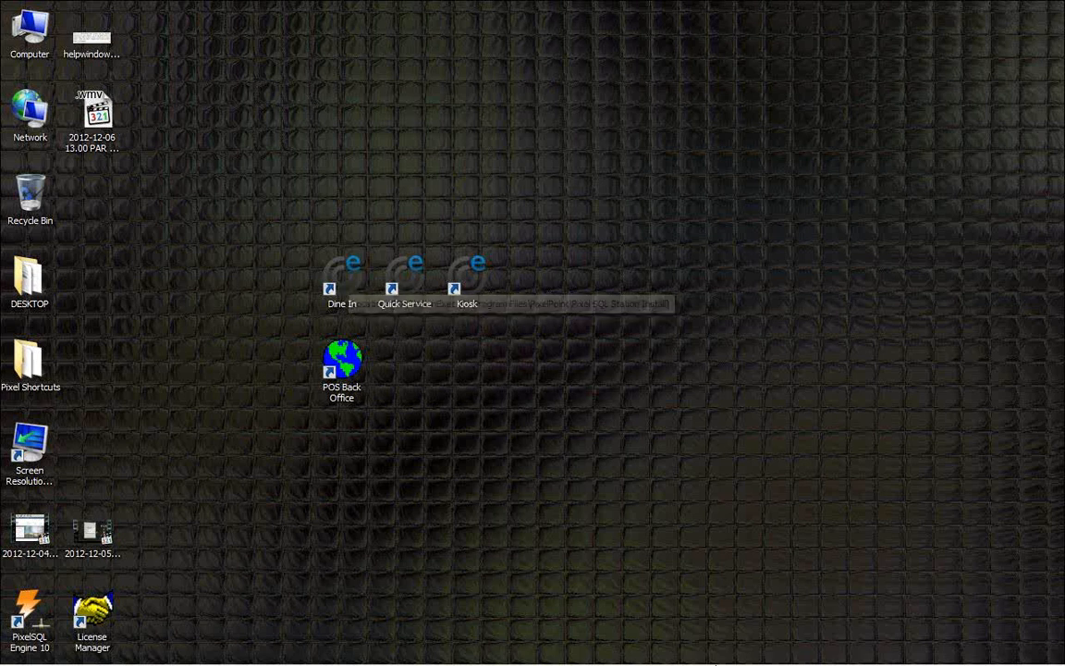
Step: Launch the Dine In point-of-sale shortcut and start Point-Of-Sale
mouse_move(708, 662)
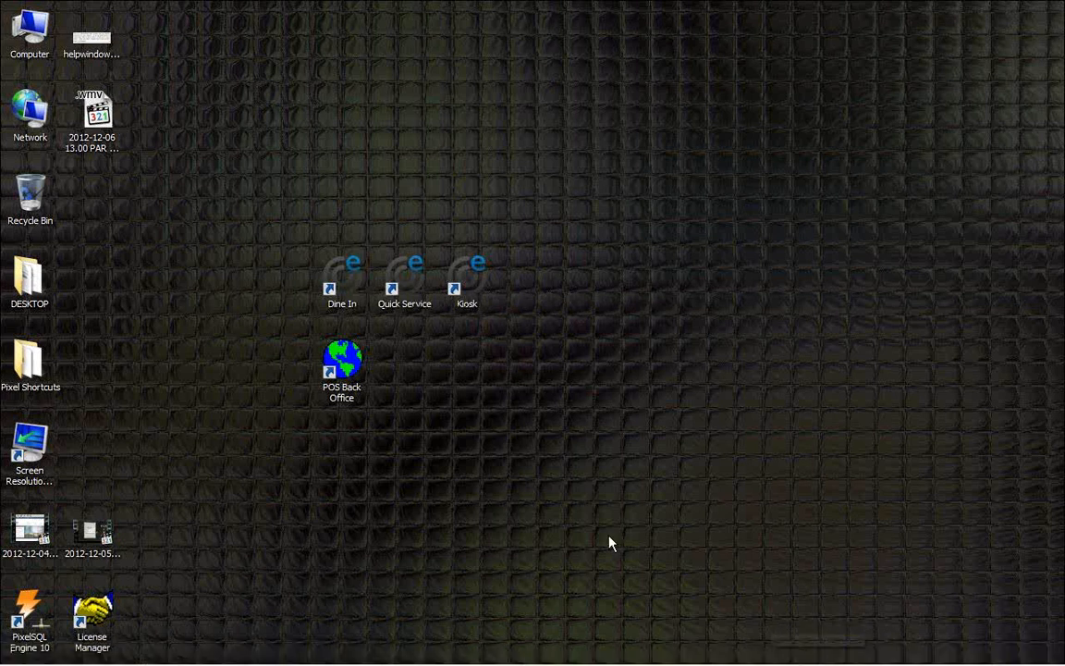
double_click(344, 283)
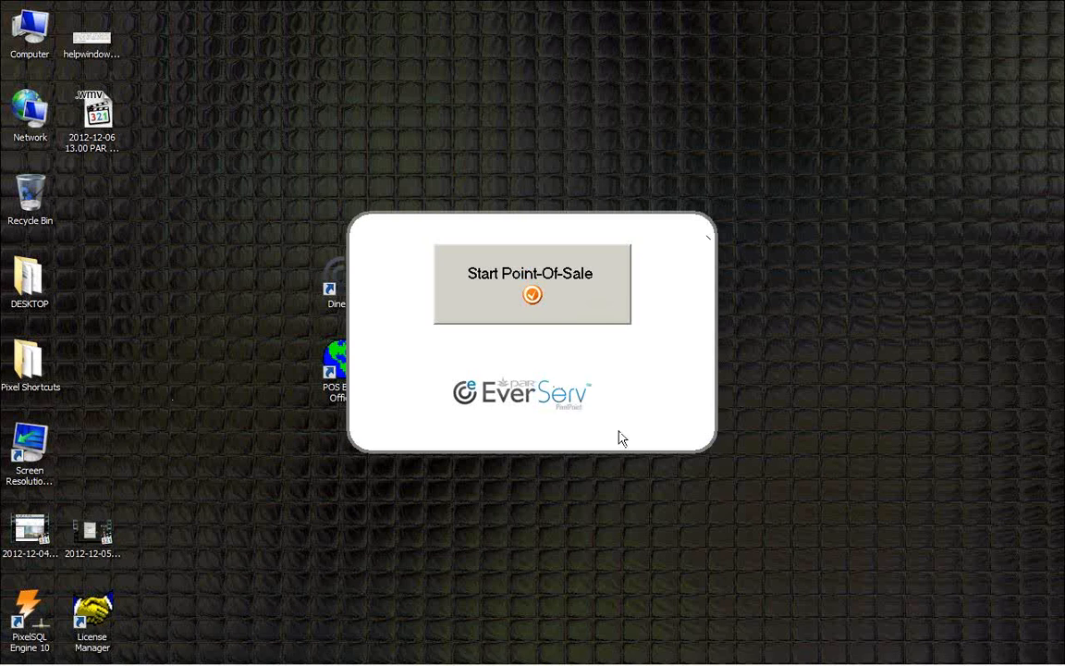
click(599, 307)
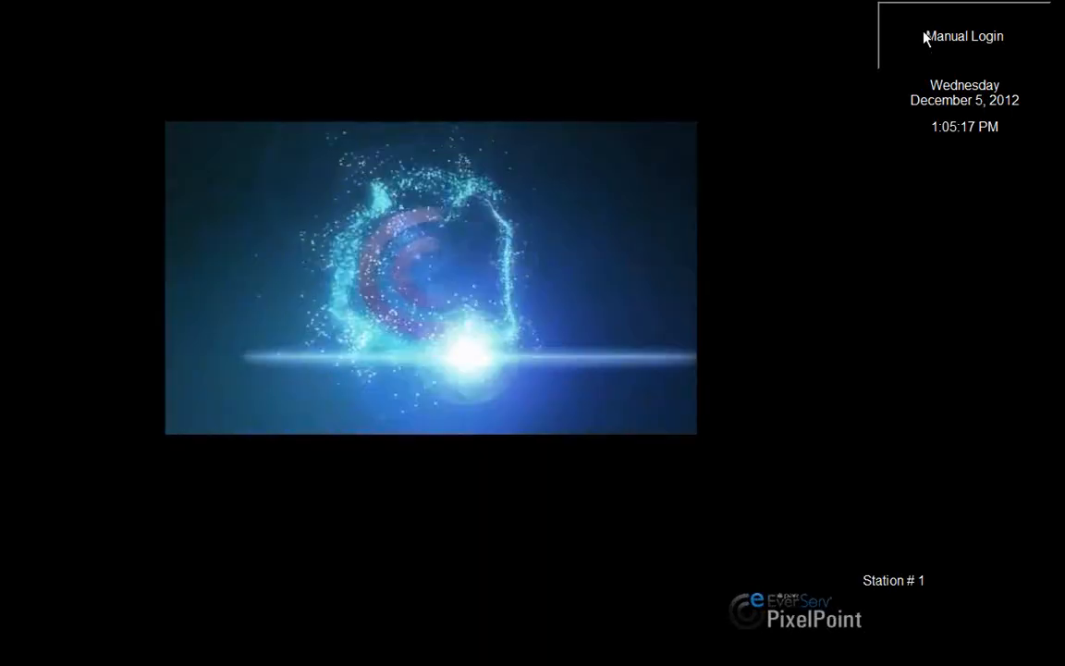
Step: Log in manually by entering the employee code and confirming it
click(928, 37)
click(412, 444)
click(421, 464)
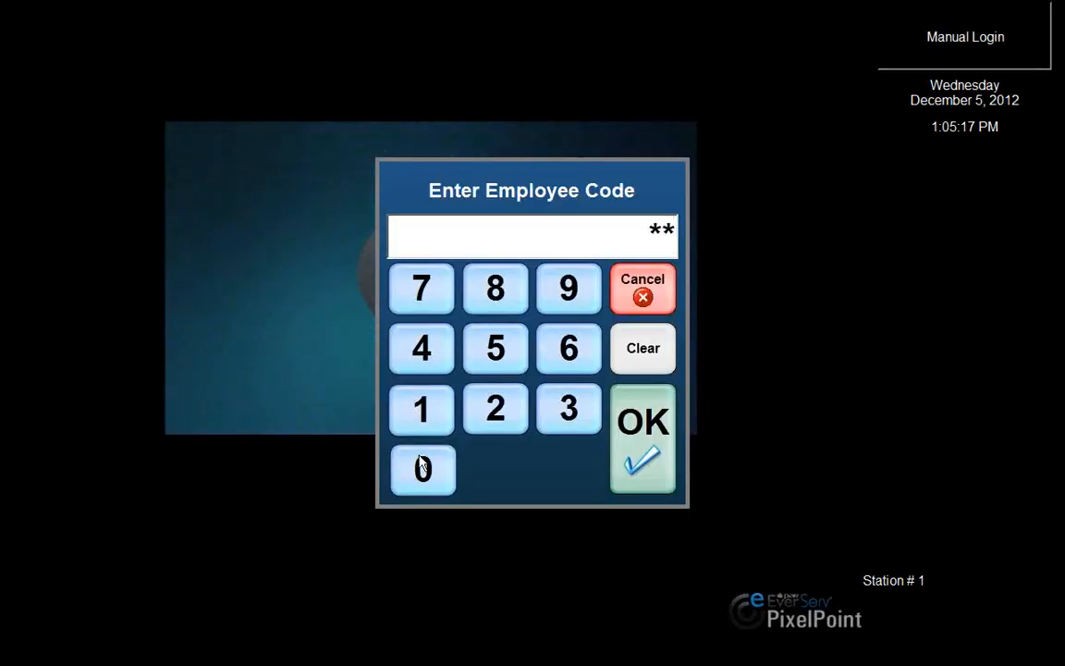
click(421, 464)
click(631, 462)
click(638, 342)
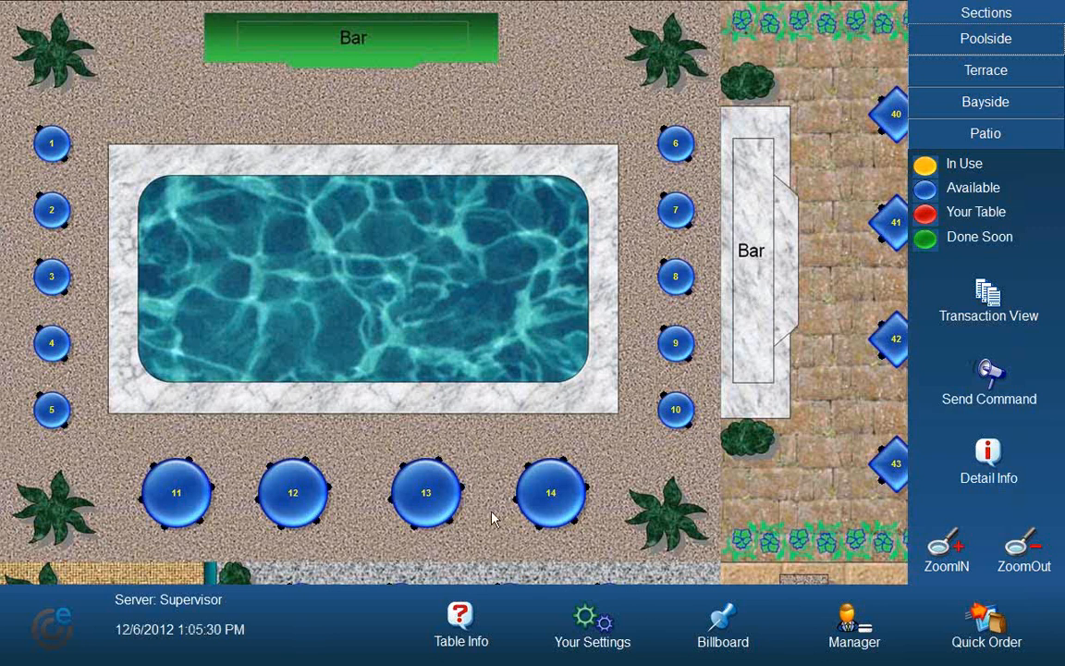
Step: Open table 14 on the Patio floor plan for 2 customers
click(550, 493)
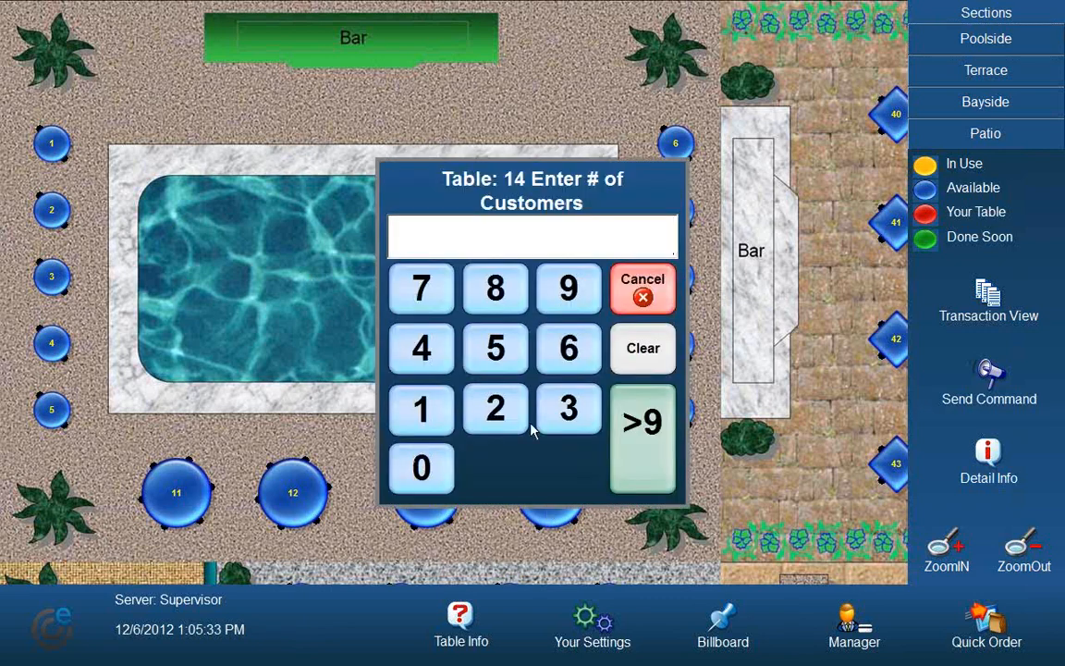
click(492, 412)
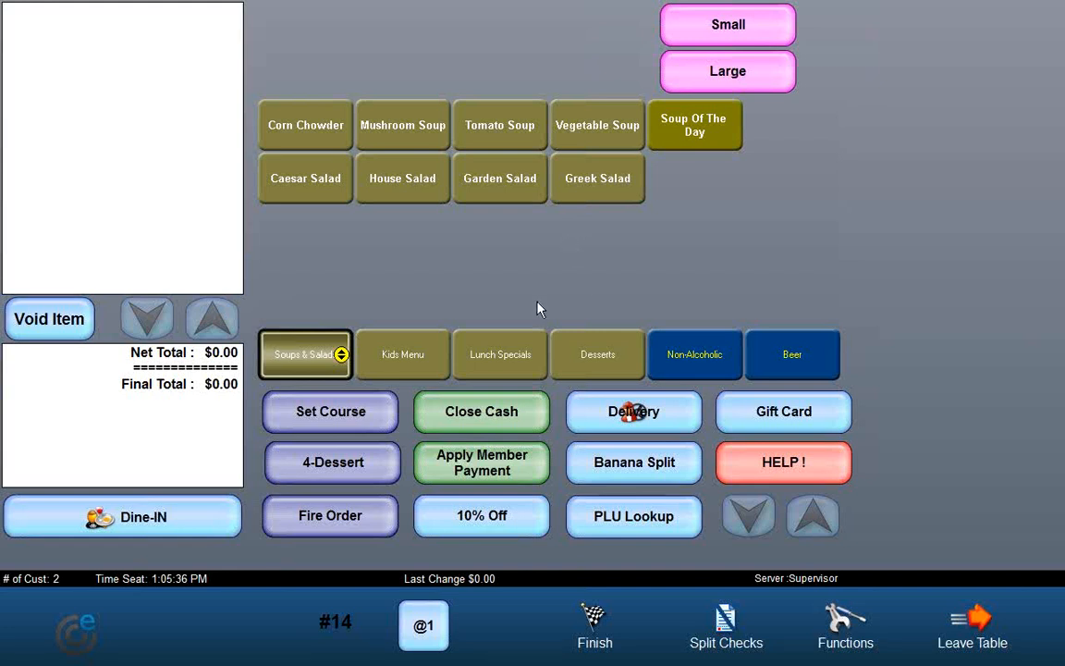
Step: Add a small coffee and a large coffee from the Non-Alcoholic menu to the order
click(689, 356)
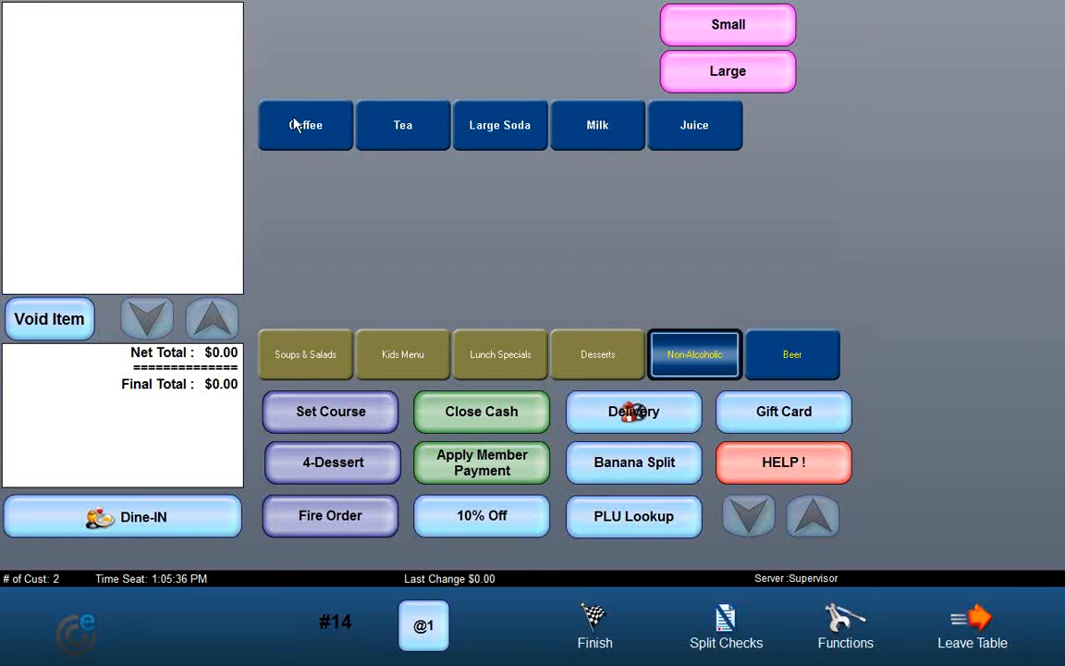
click(294, 124)
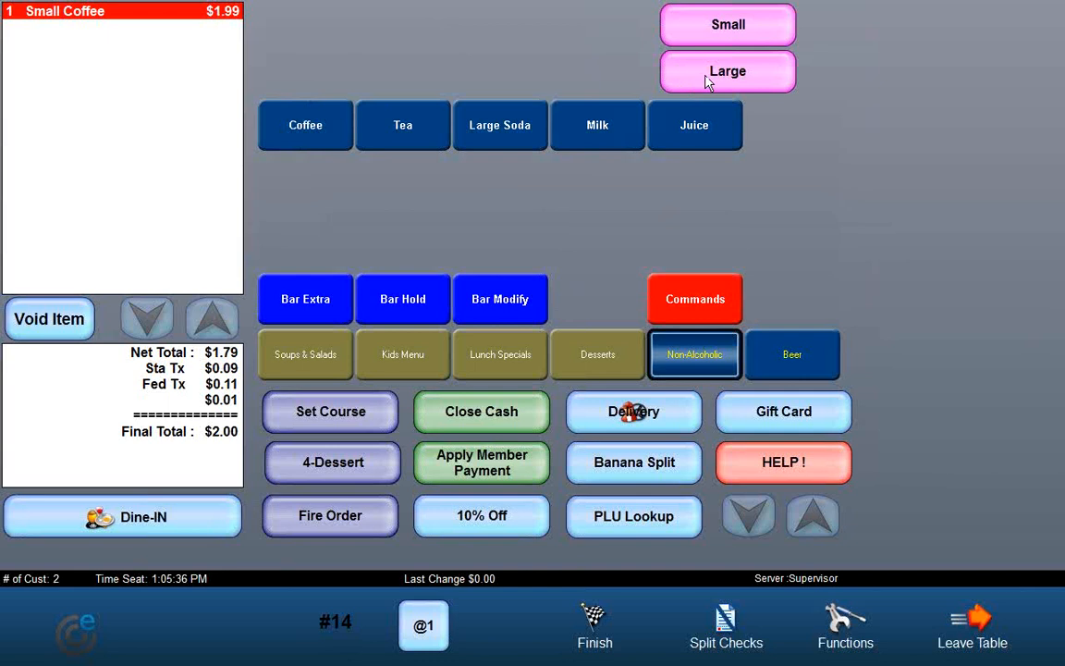
click(306, 130)
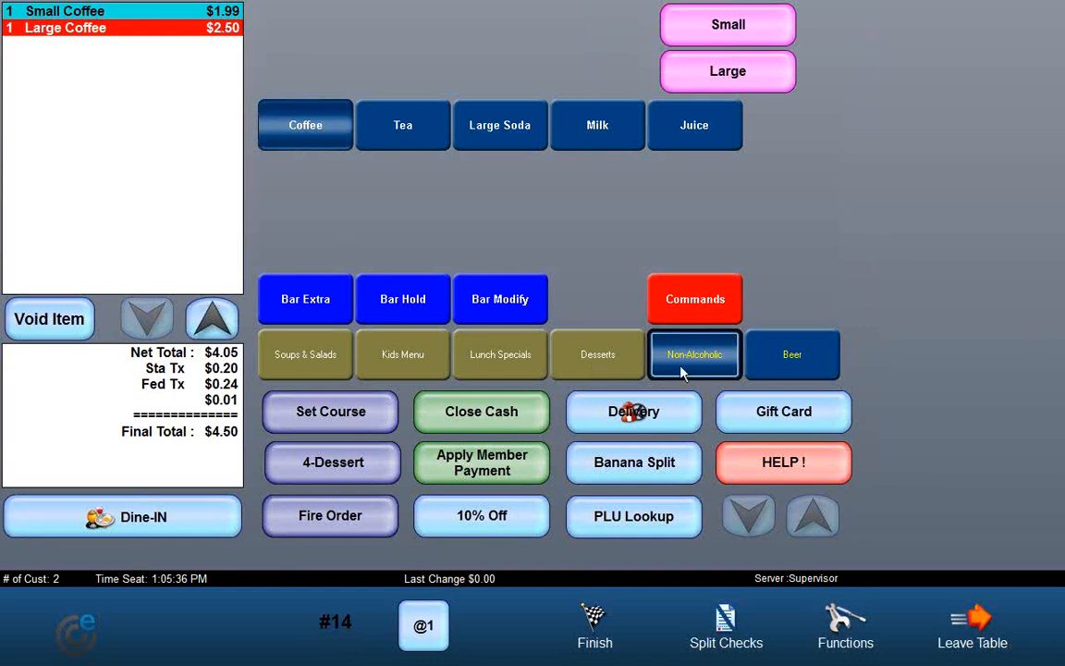
Step: Add a Corona Extra, an 8oz Corona and a 12oz Corona from the Beer menu
click(828, 356)
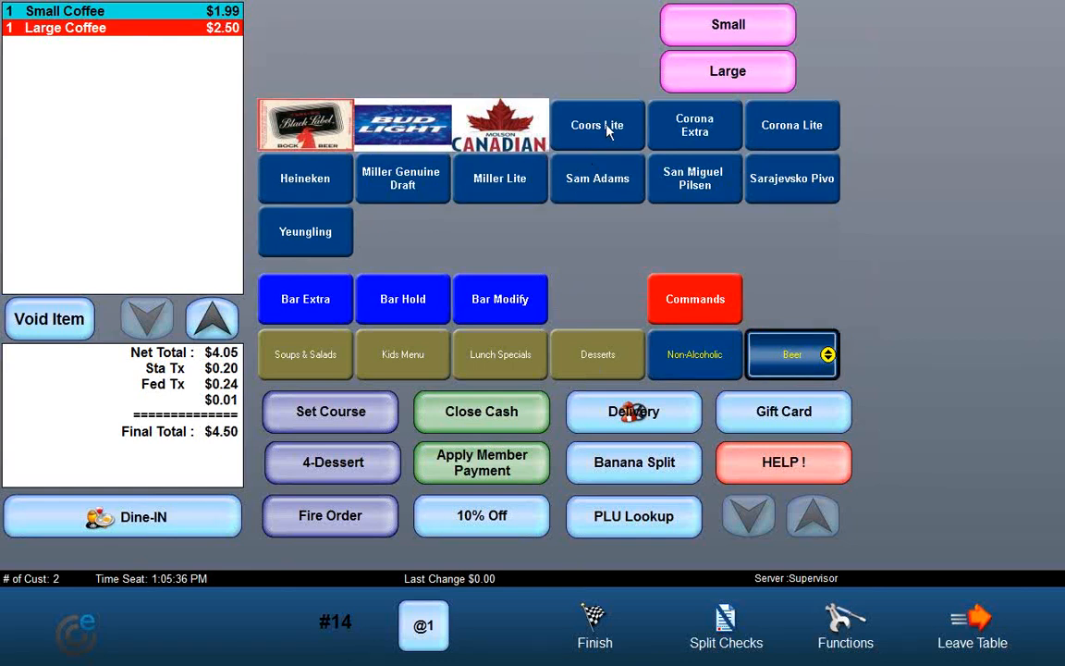
click(701, 133)
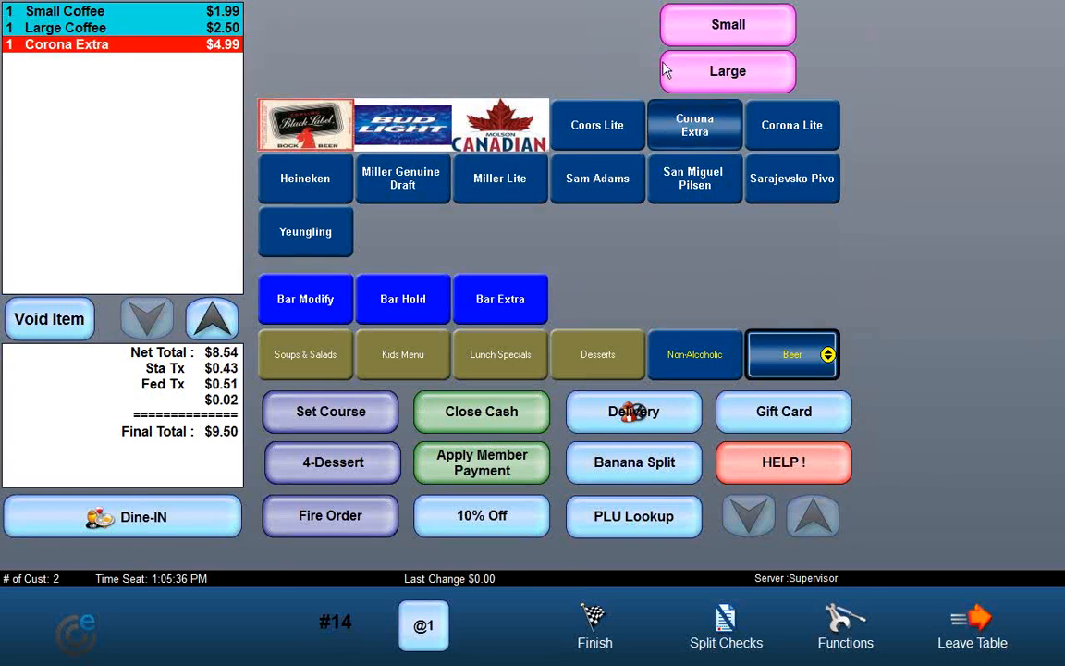
click(713, 27)
click(653, 118)
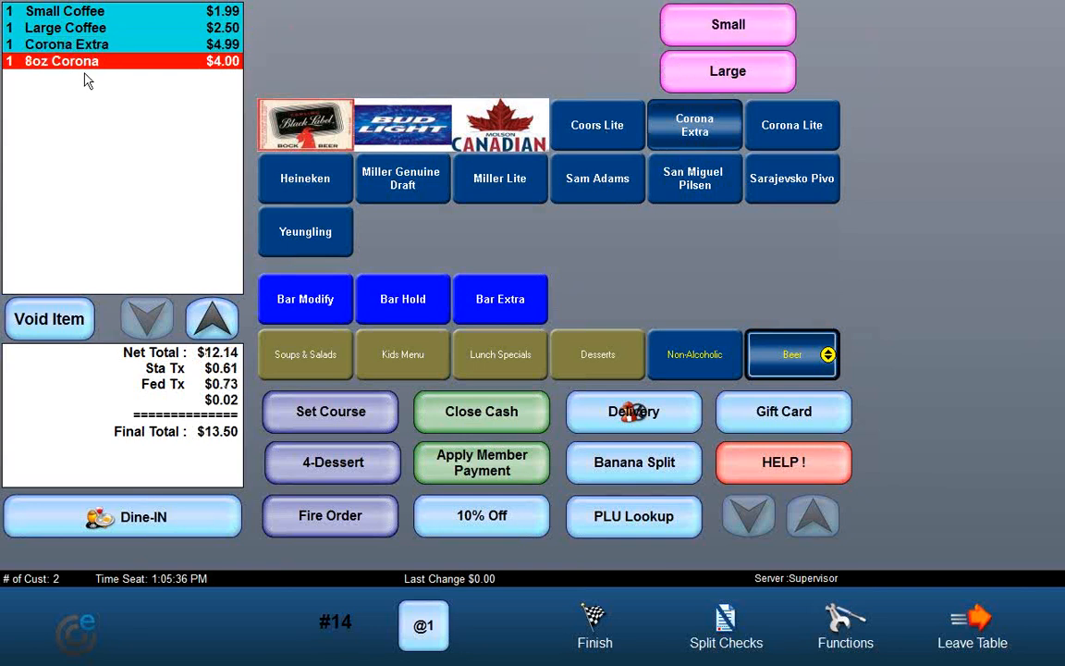
click(673, 80)
click(694, 131)
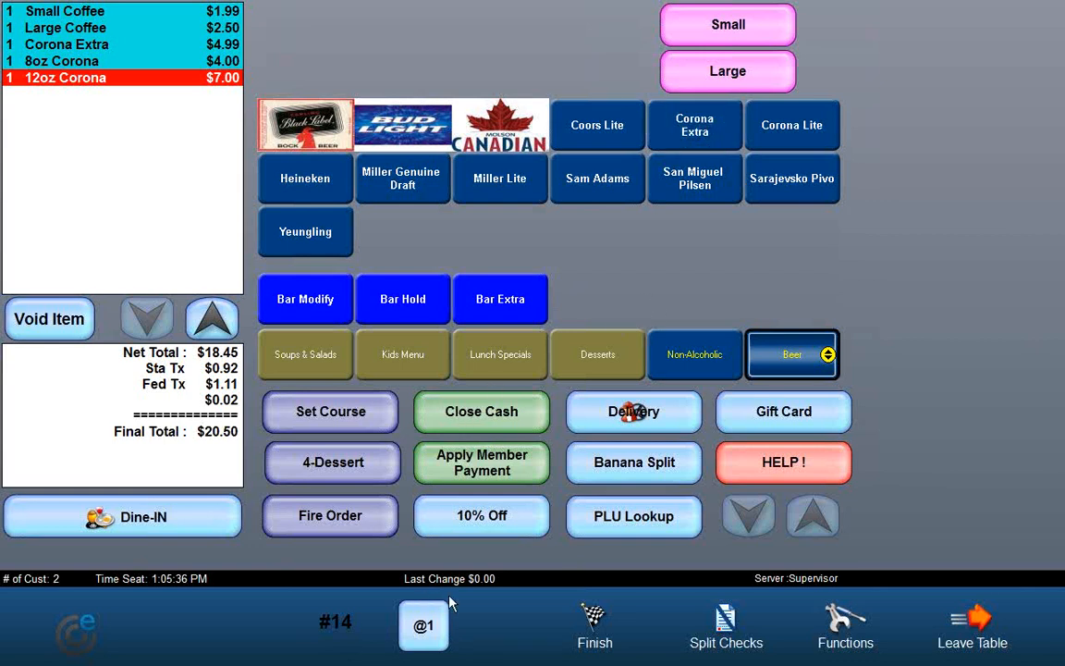
Step: Finish the check, pay the full amount in cash and close the payment screen
click(590, 629)
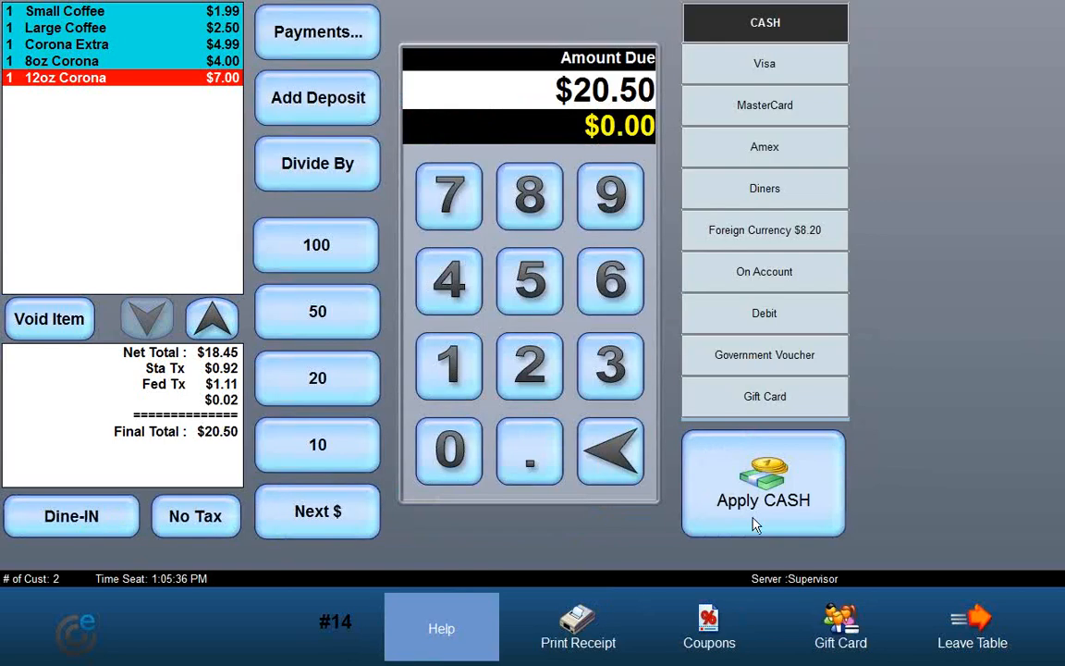
click(754, 526)
click(525, 586)
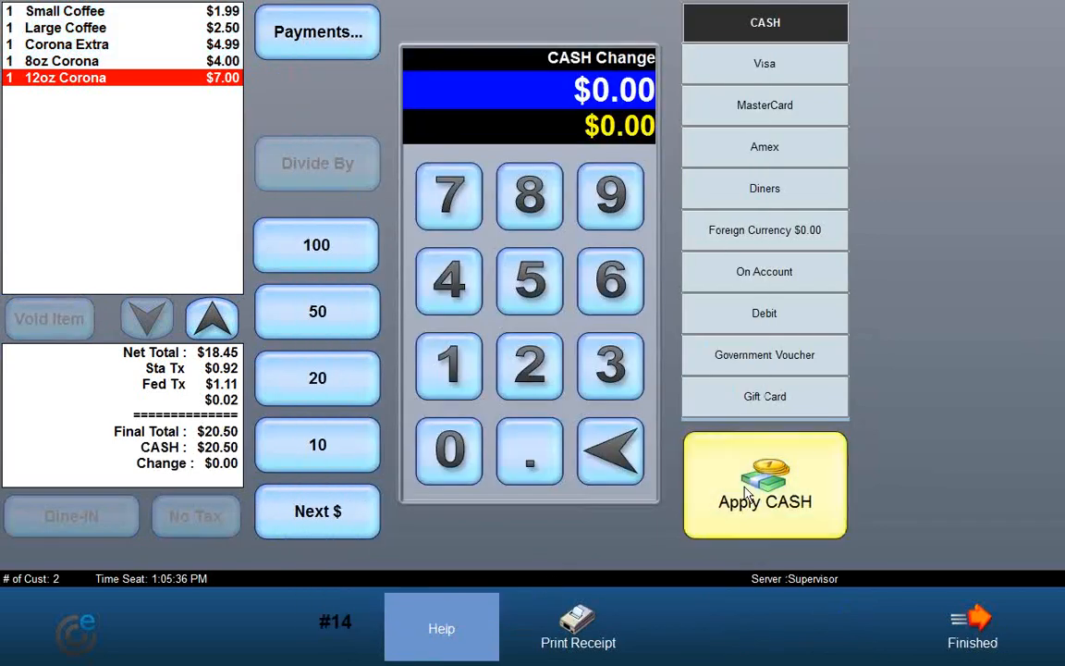
click(744, 513)
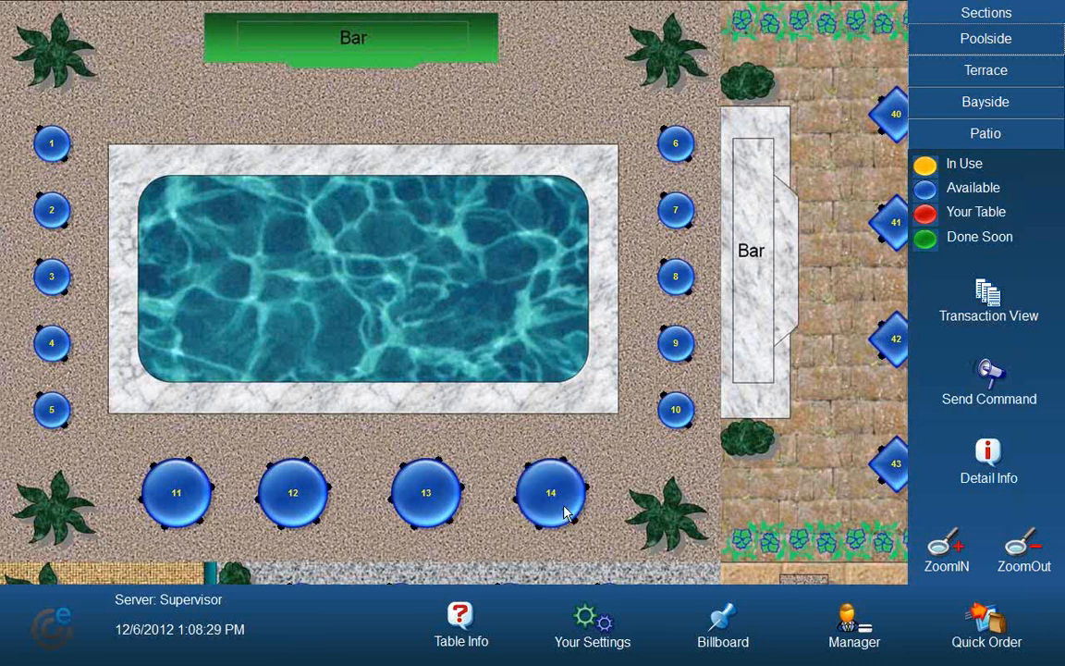
Step: Mark table 14 as cleared
click(518, 481)
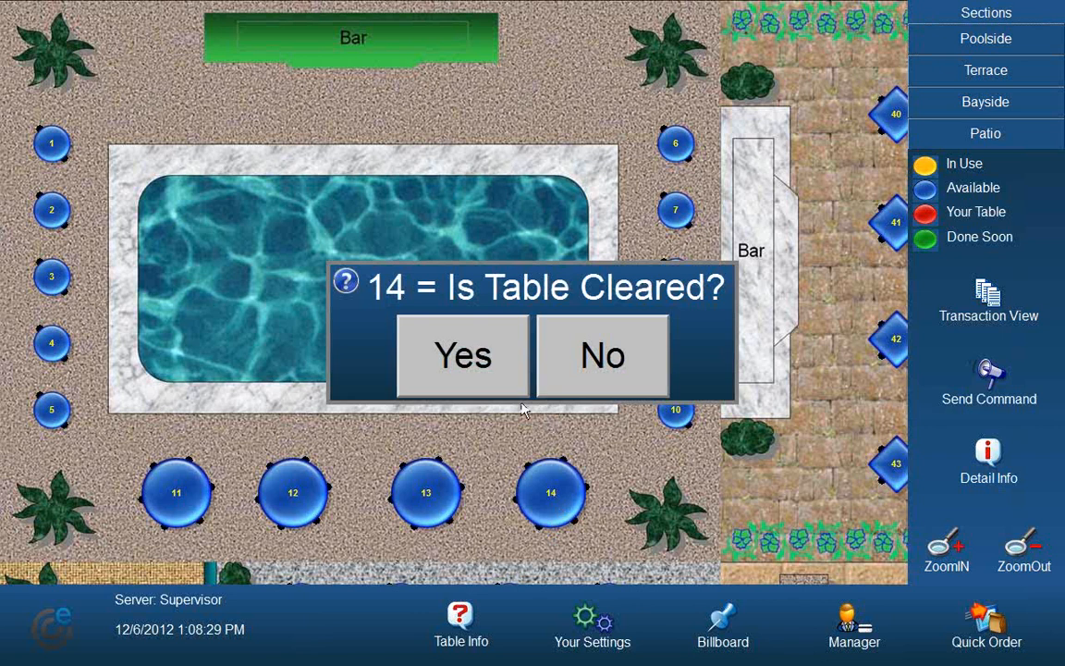
click(421, 334)
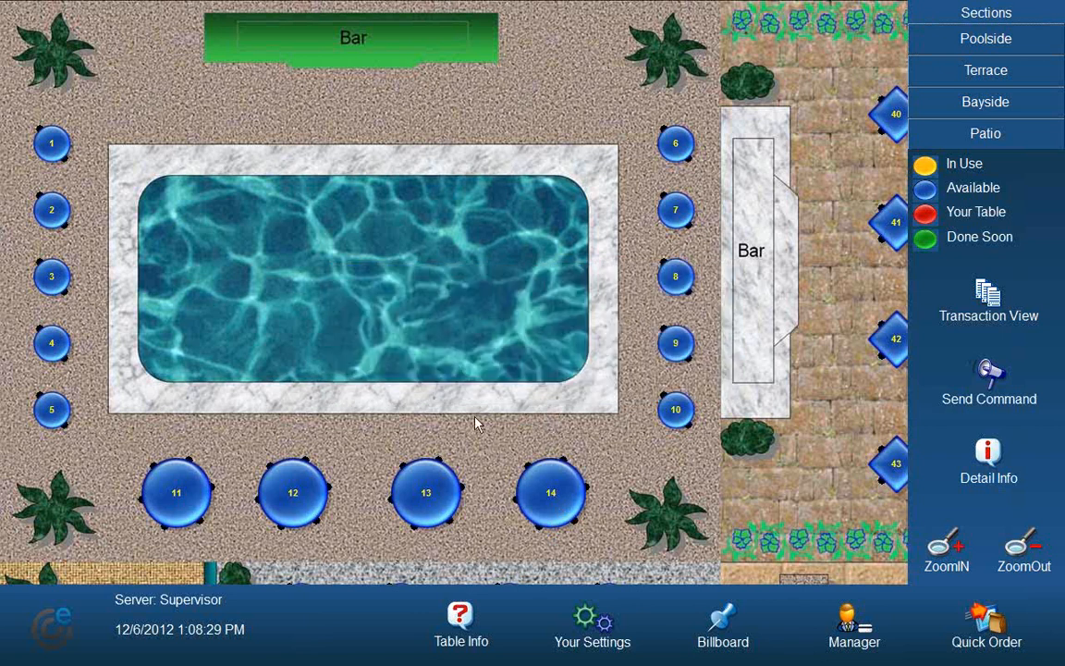
Step: Reopen table 14 for 2 customers and order a Corn Chowder from Soups & Salads
click(554, 507)
click(490, 405)
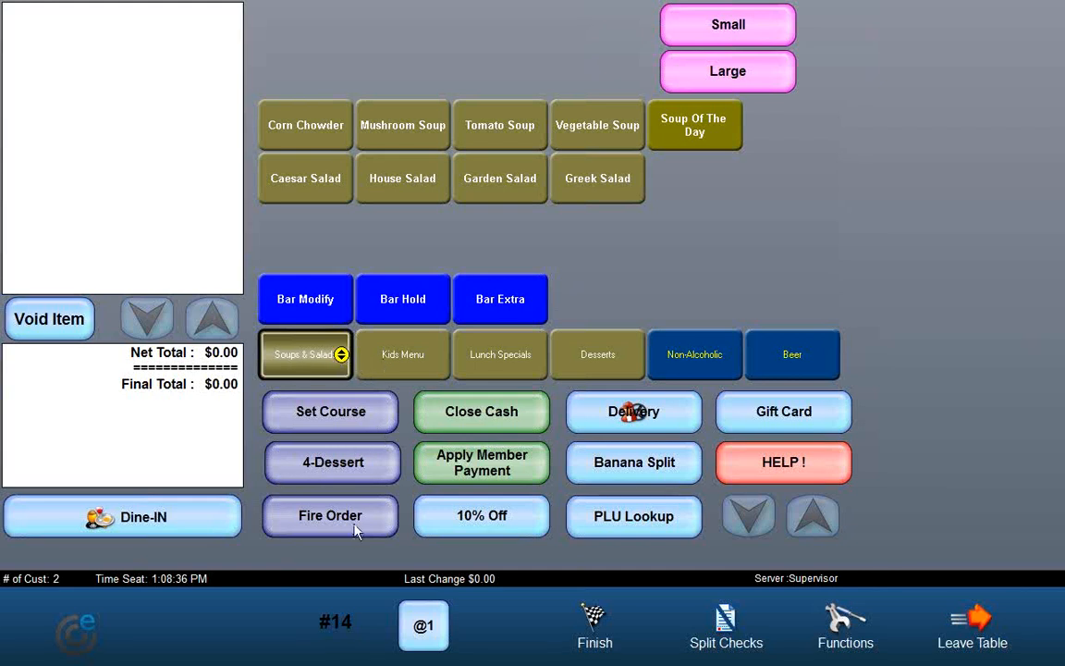
click(302, 360)
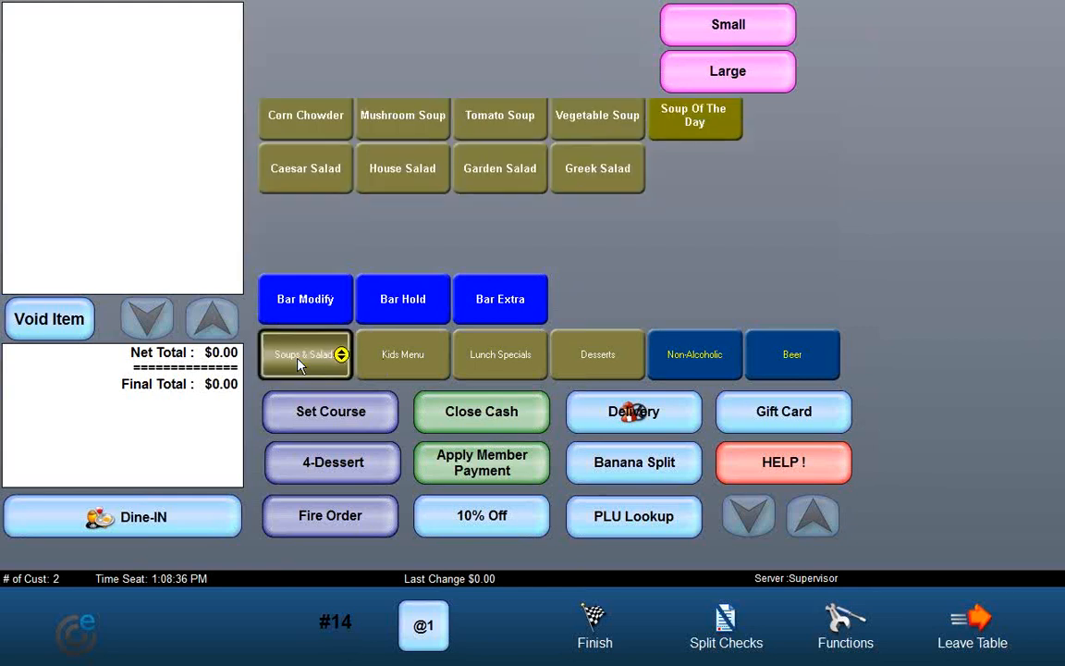
click(306, 134)
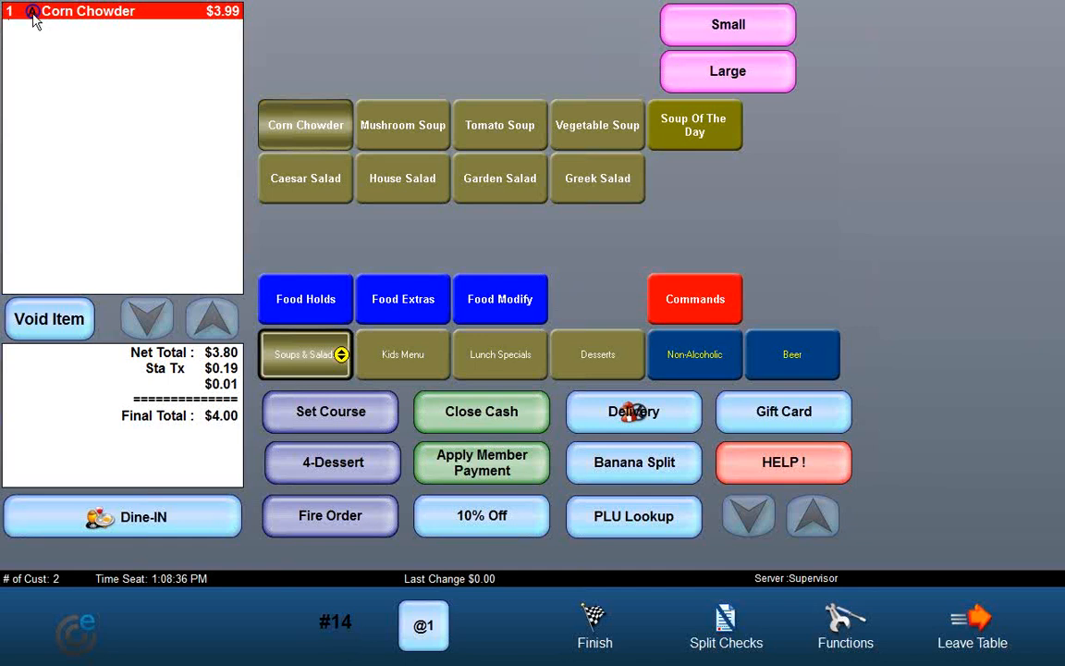
Step: Add a Chicken Wrap from Lunch Specials and a Banana Split from Desserts
click(456, 355)
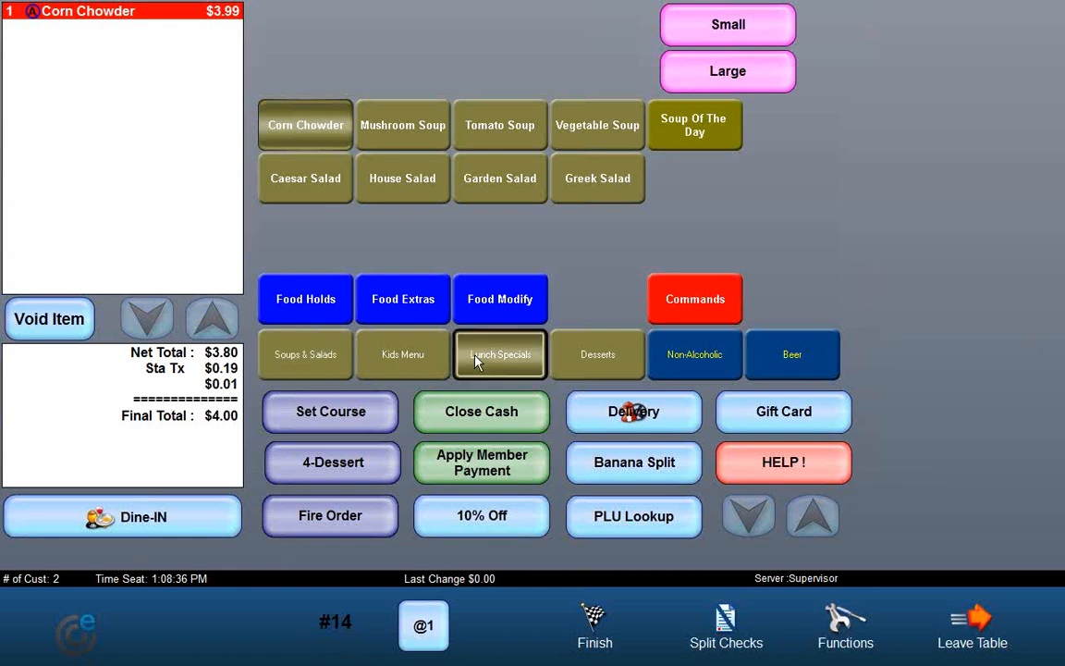
click(289, 132)
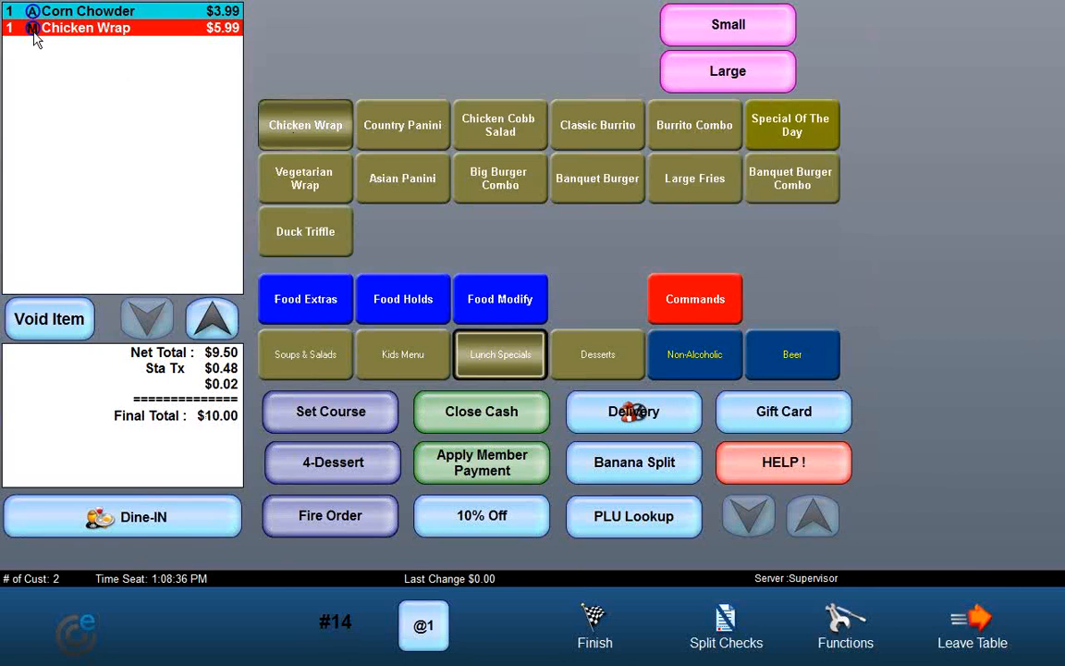
click(619, 356)
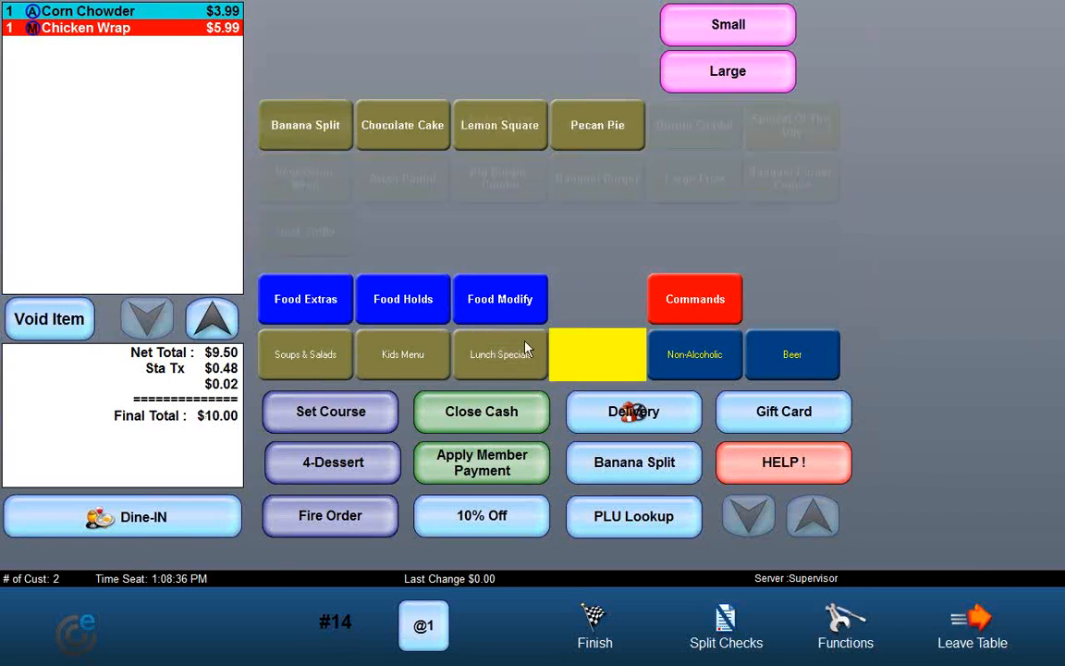
click(287, 130)
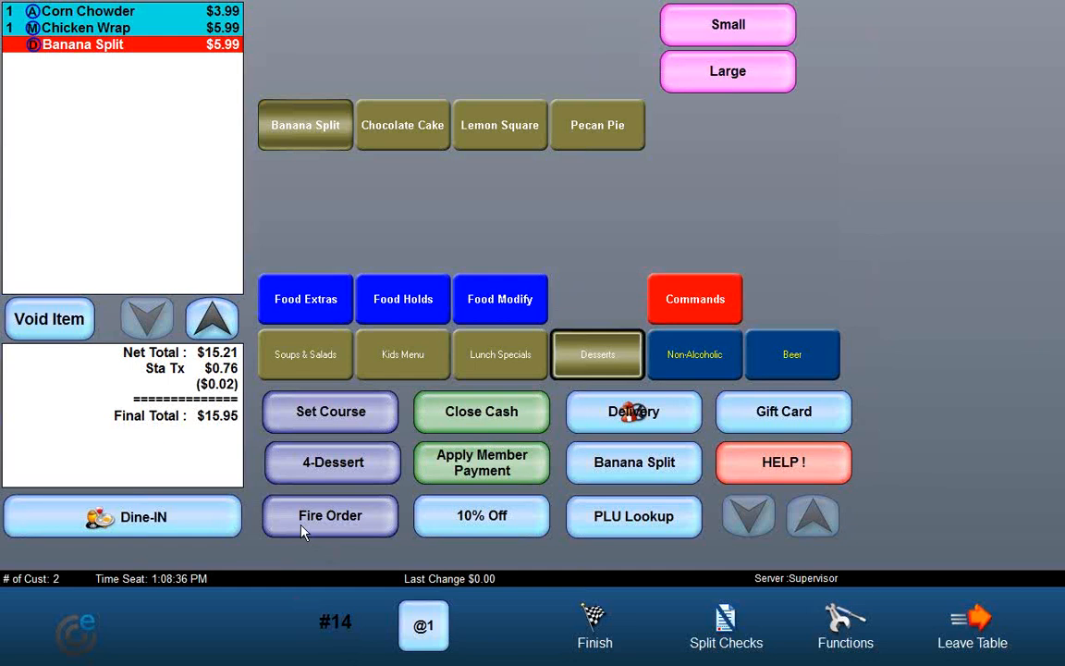
Step: Fire the Appetizer course and leave the table
click(333, 531)
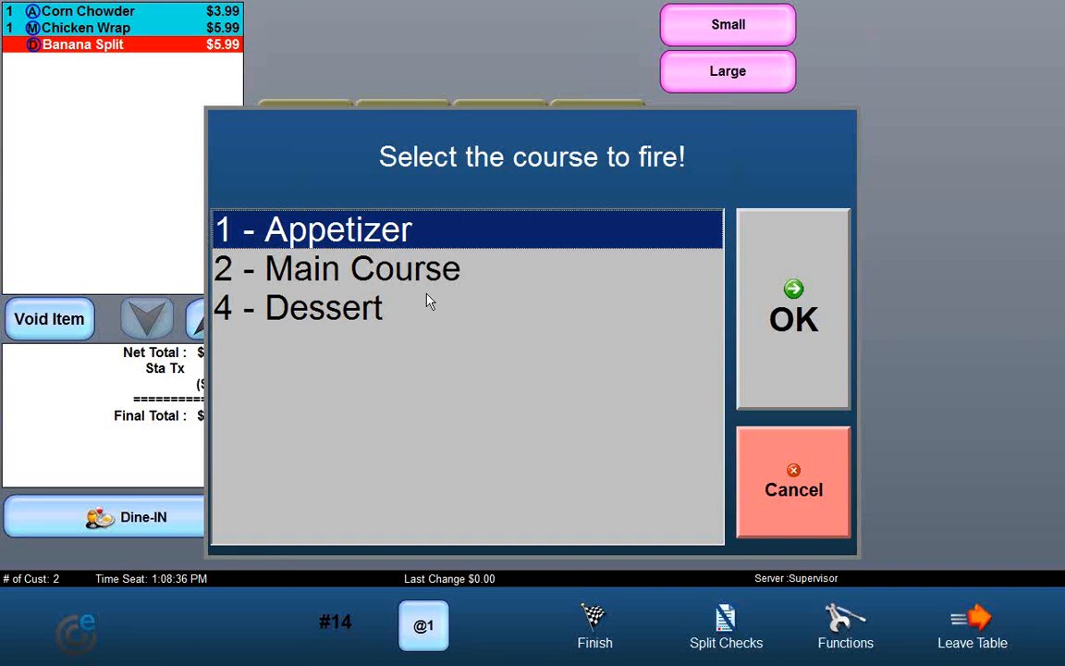
click(783, 333)
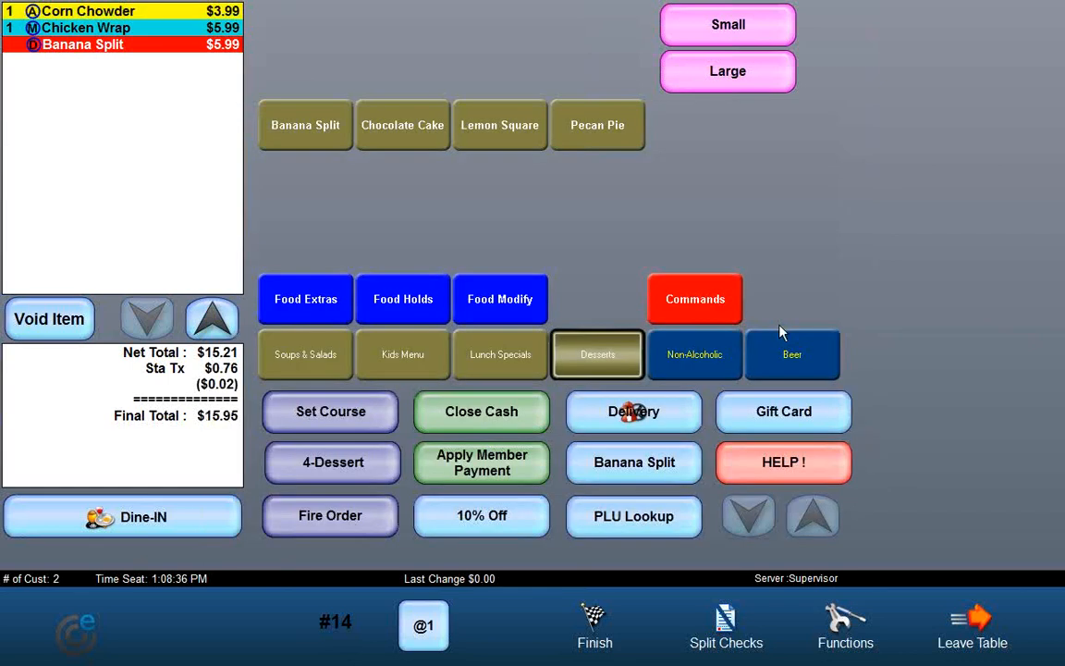
click(967, 628)
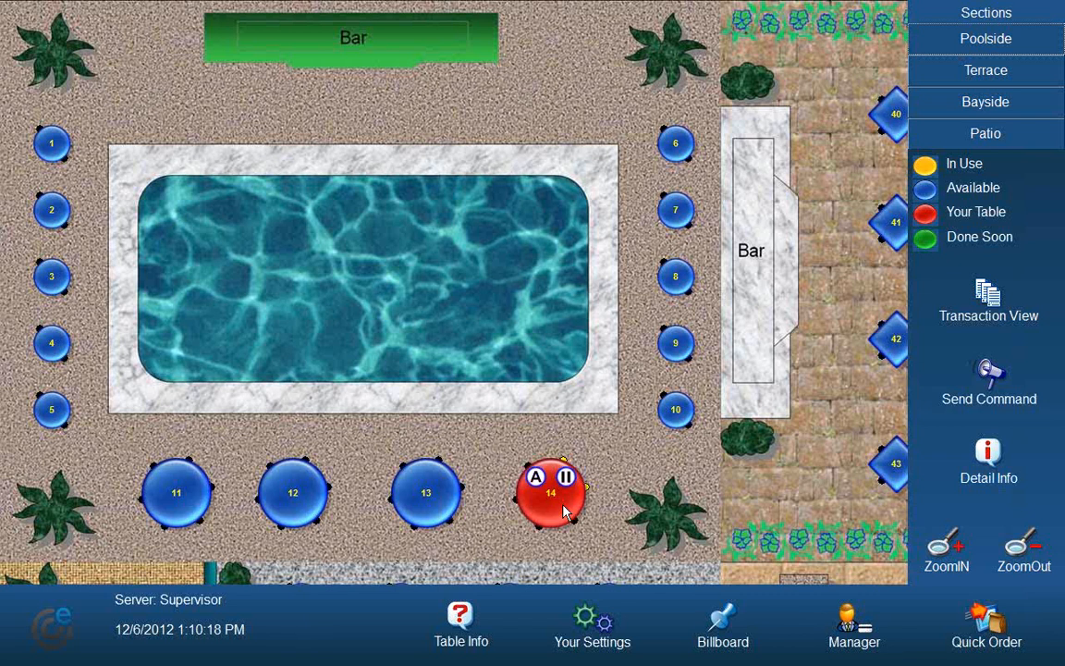
Step: Reopen table 14, fire the Main Course and leave the table
click(566, 511)
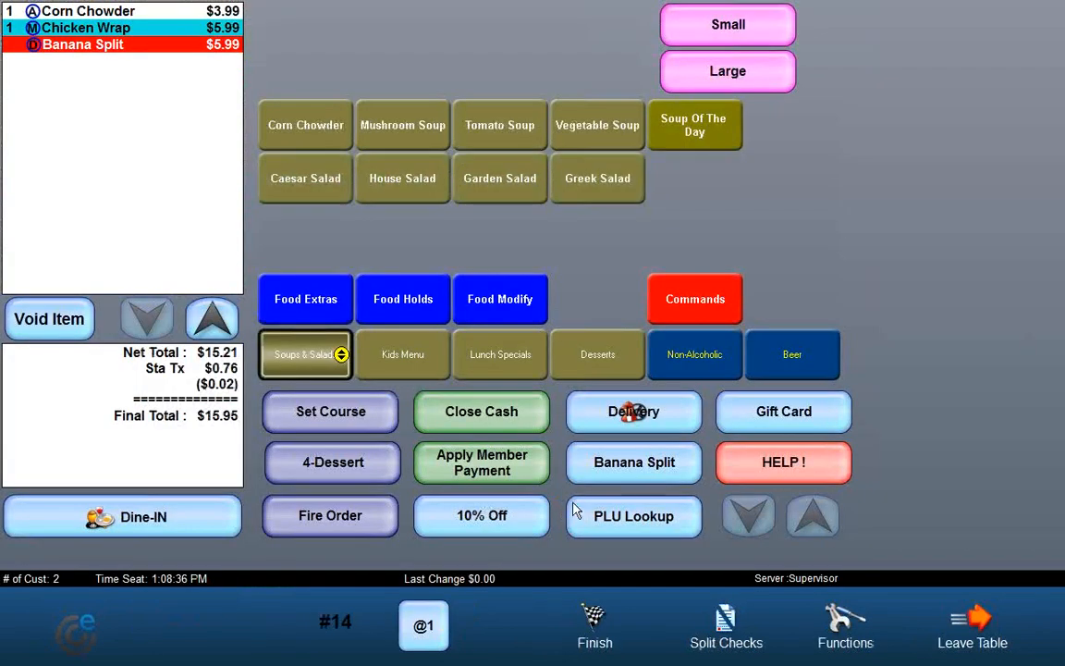
click(331, 517)
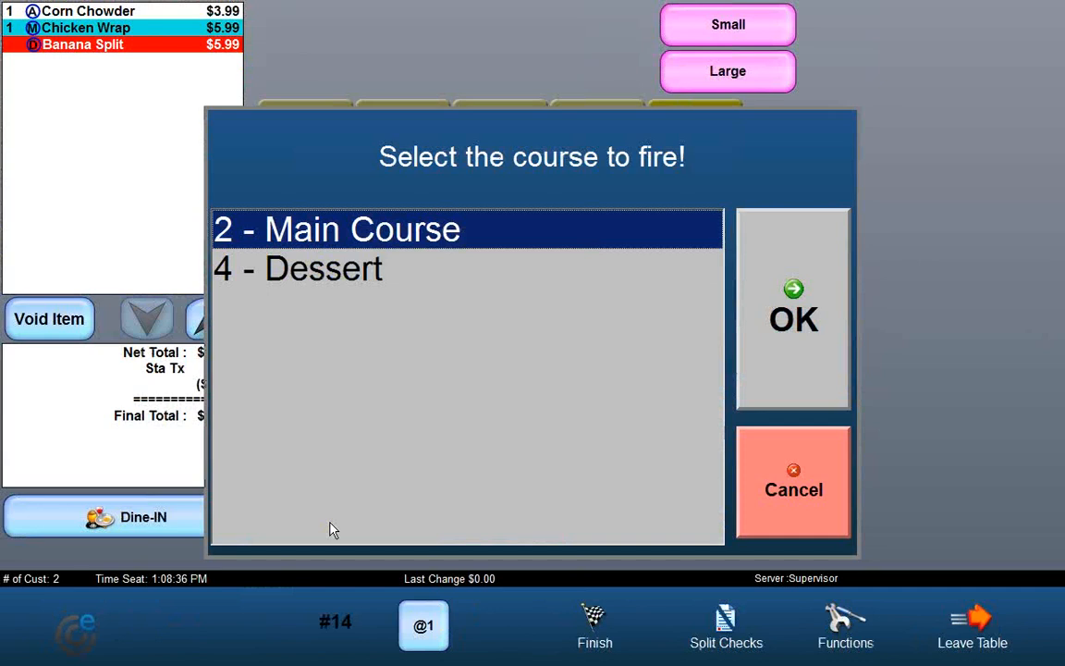
click(784, 325)
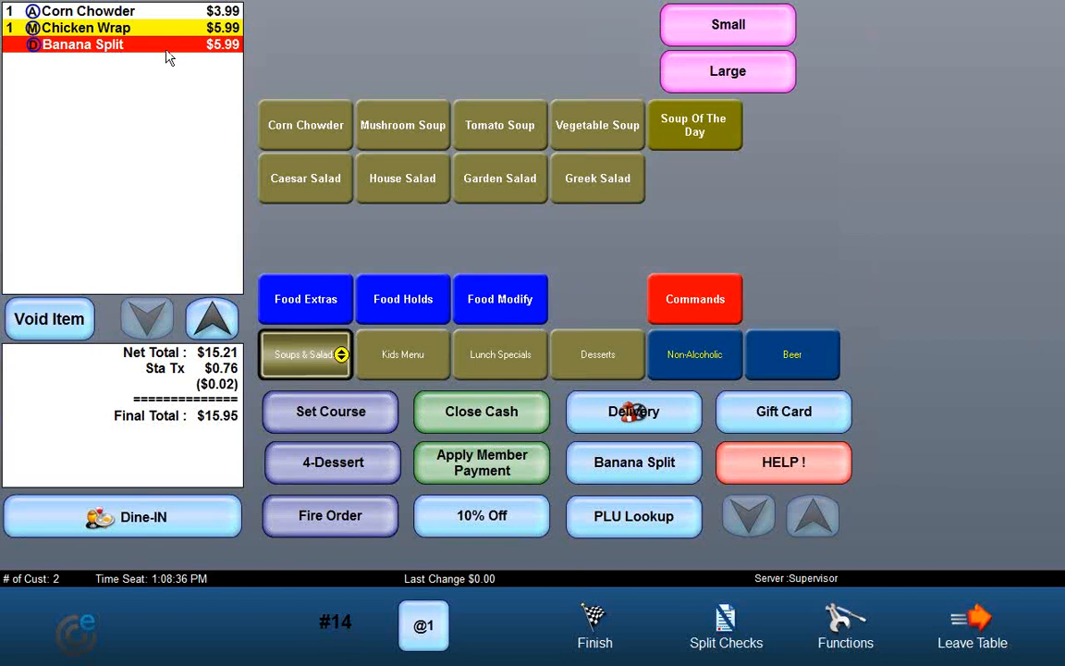
click(973, 621)
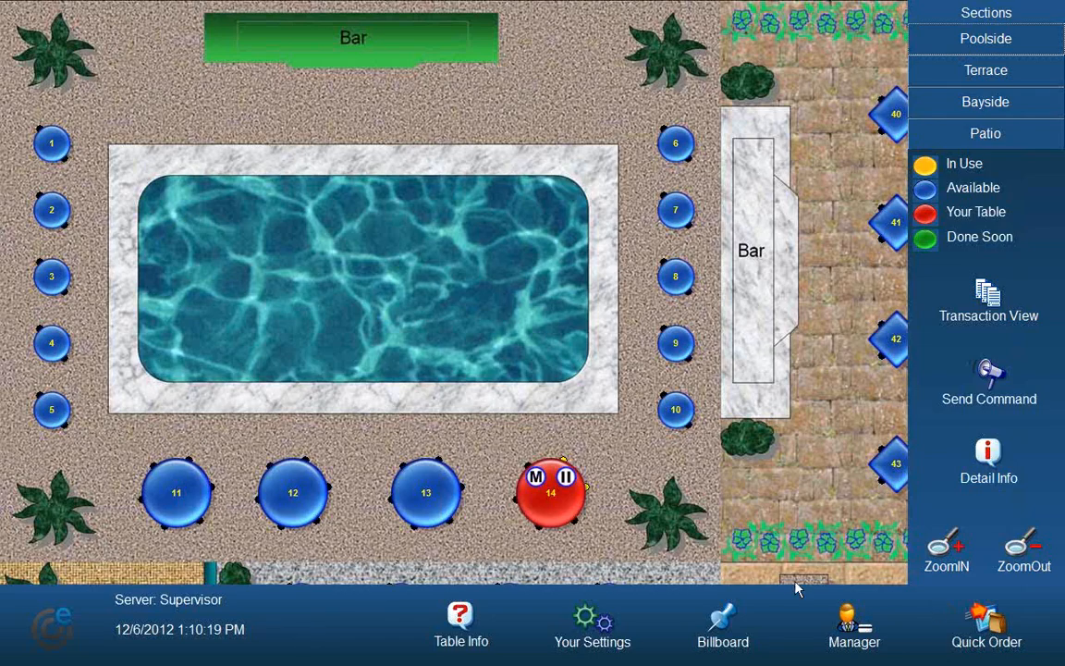
Step: Reopen table 14, fire the 4 - Dessert course and leave the table
click(557, 513)
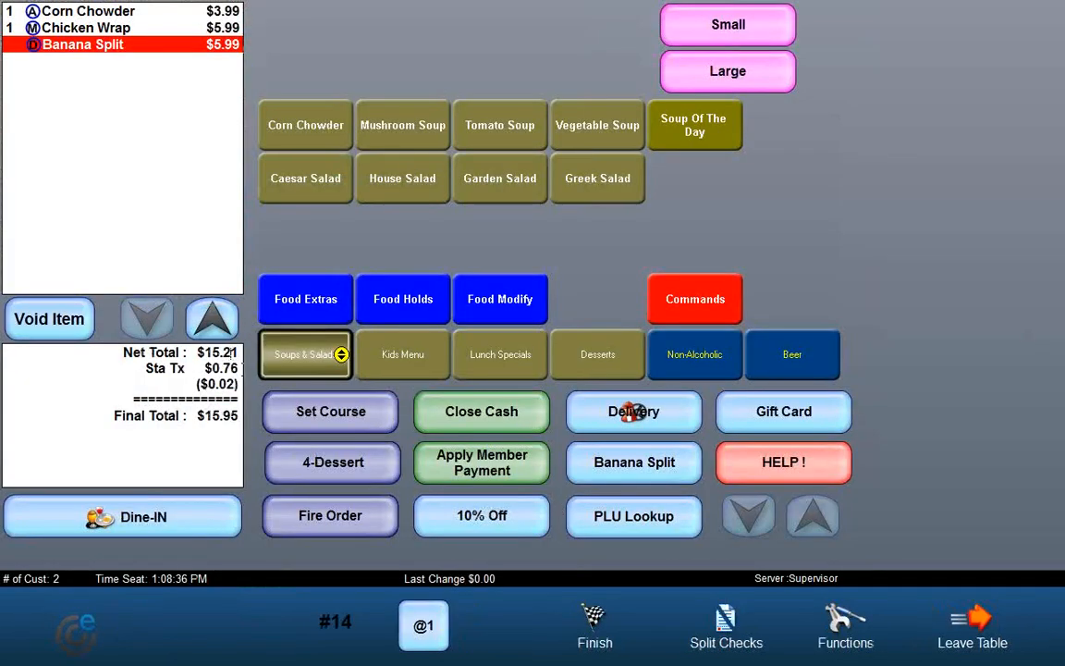
click(324, 517)
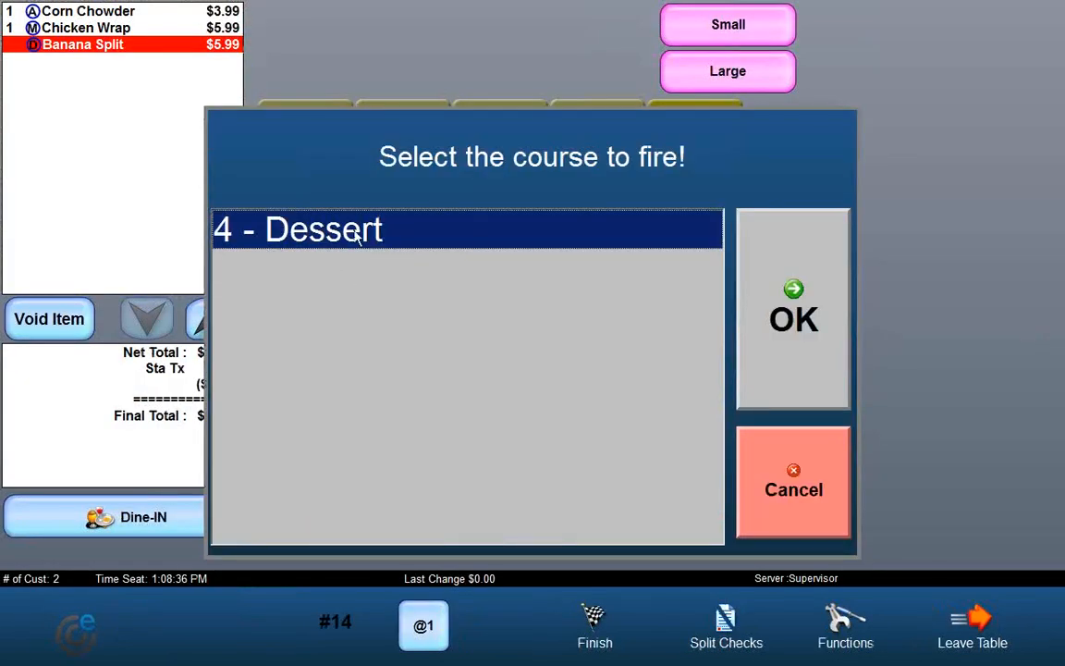
click(763, 268)
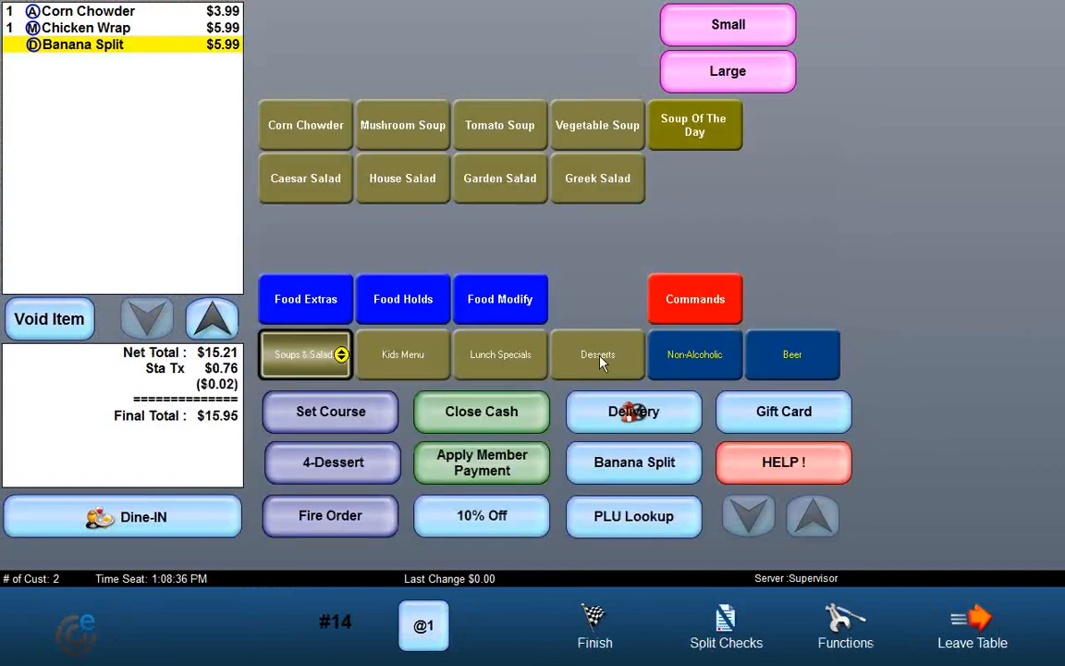
click(971, 629)
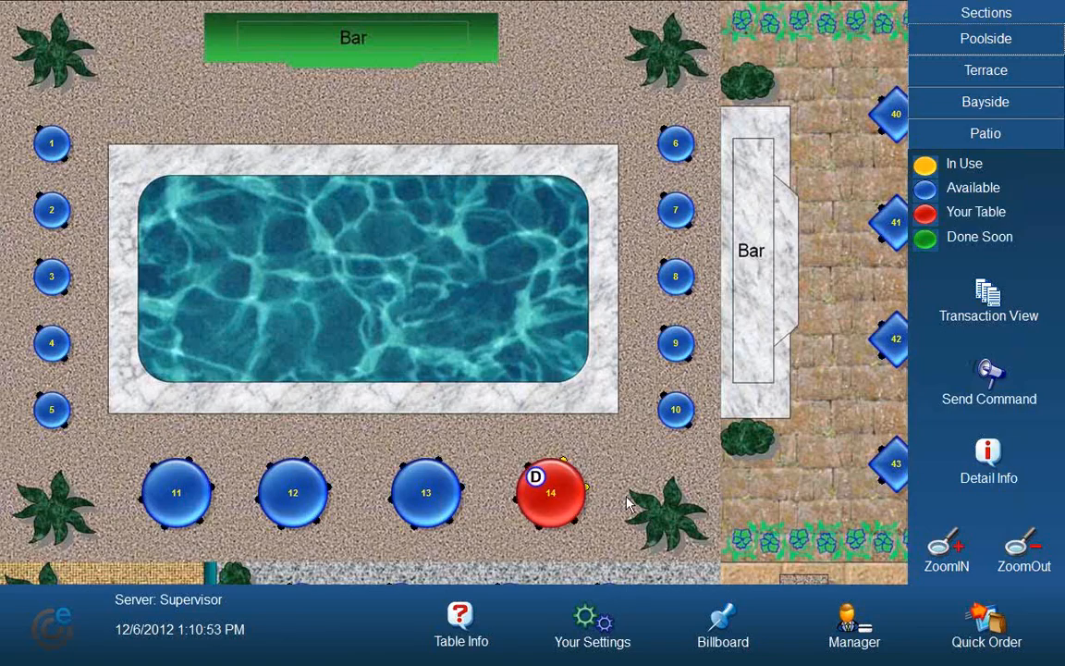
Step: Reopen table 14, pay the bill in cash, close the receipt and confirm the table is cleared
click(546, 495)
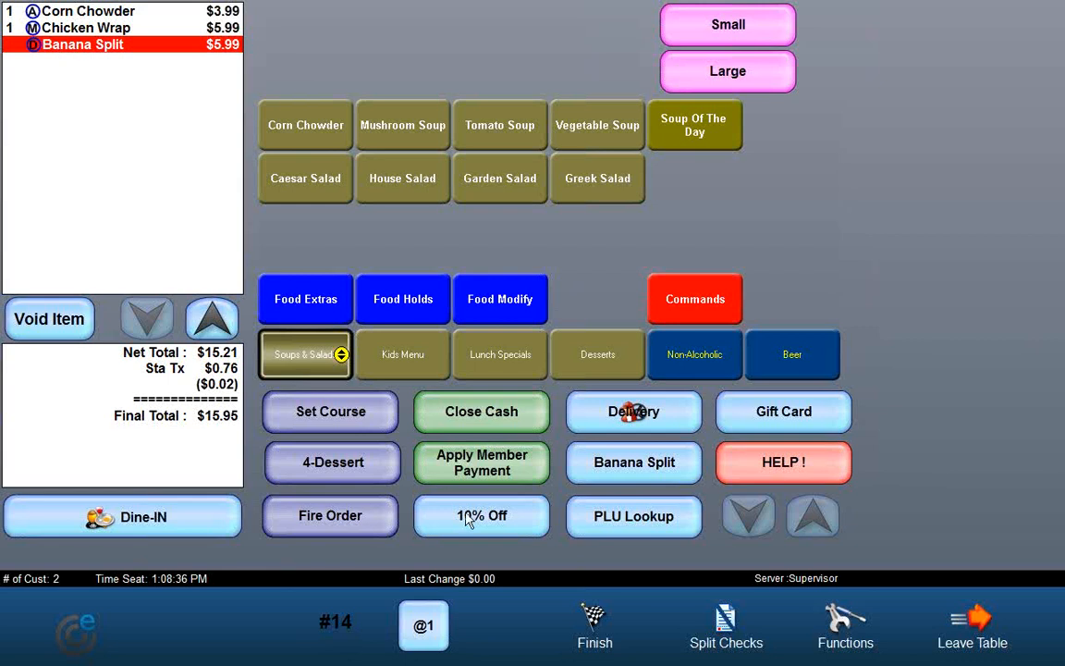
click(594, 630)
click(712, 494)
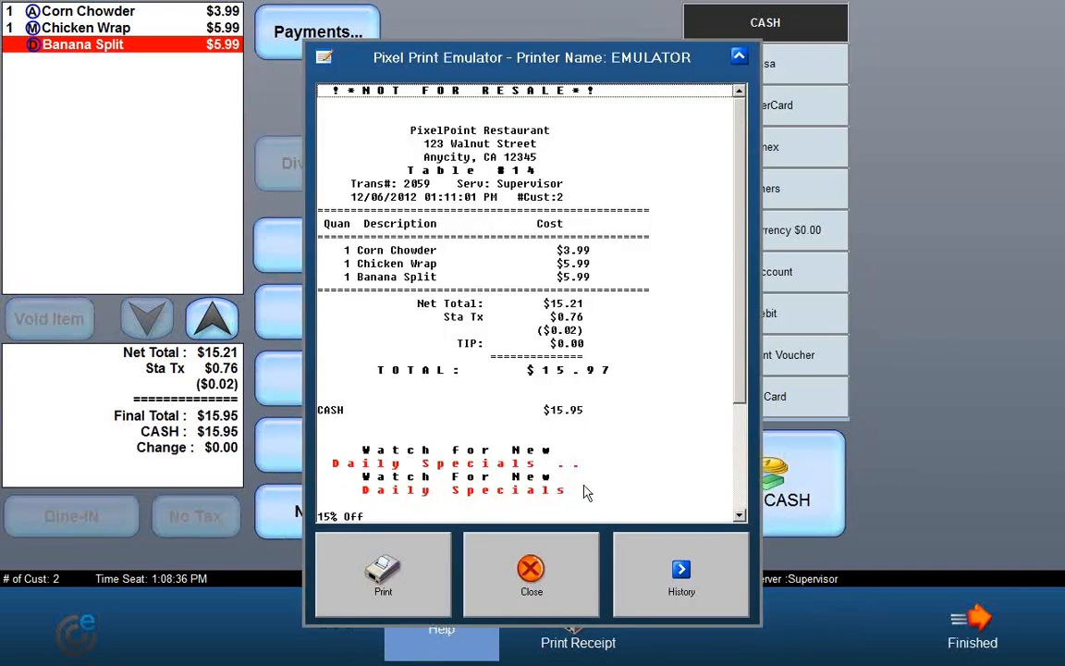
click(529, 610)
click(720, 512)
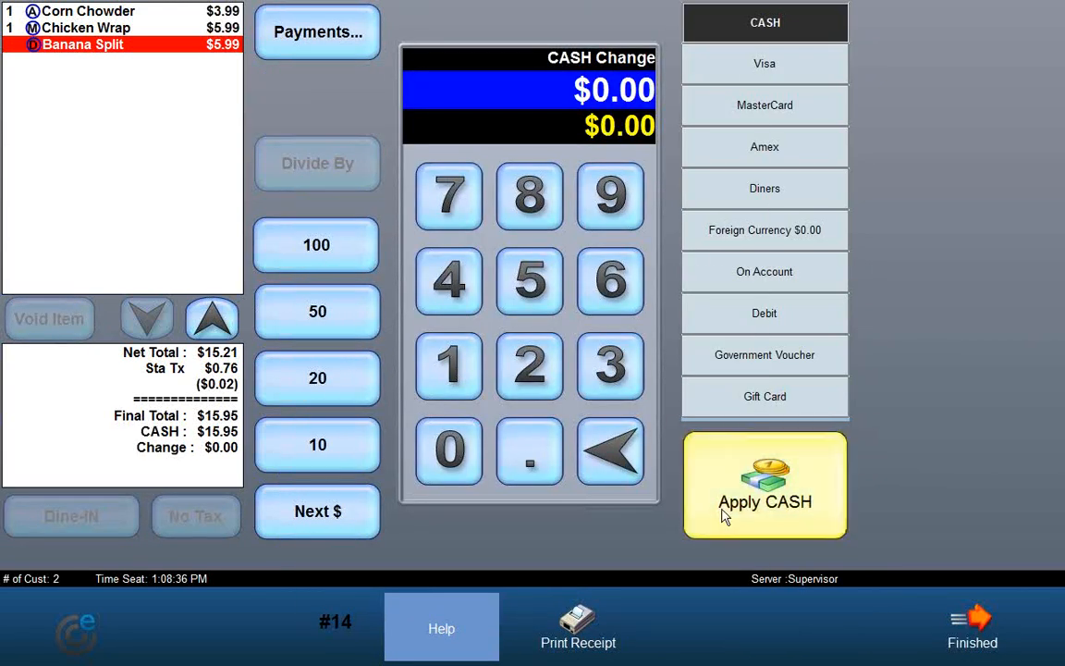
click(555, 499)
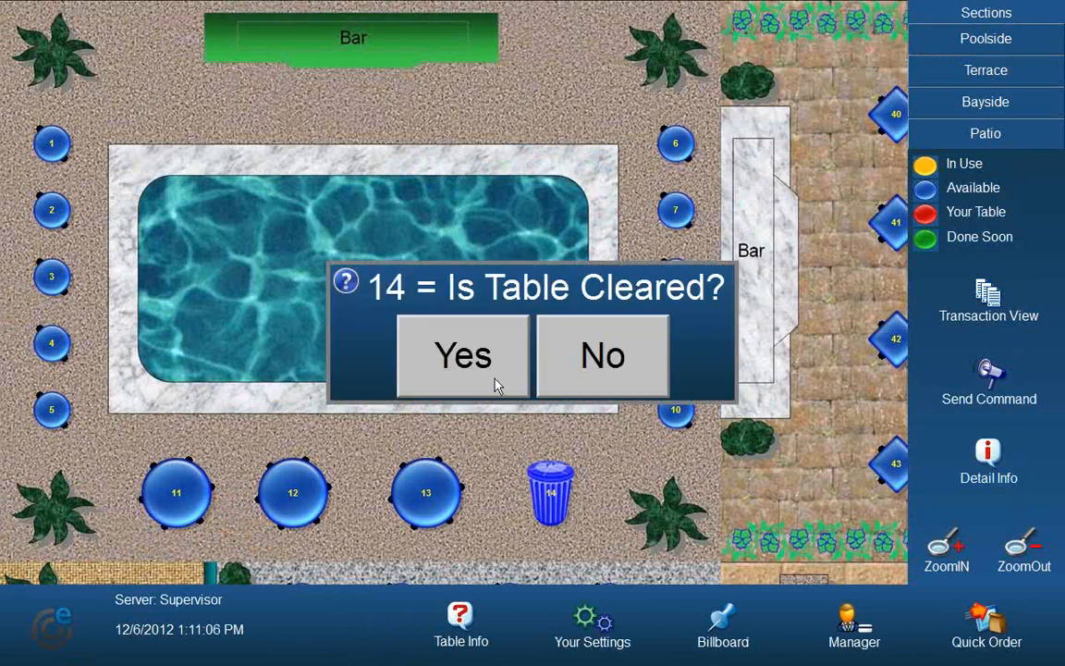
click(493, 363)
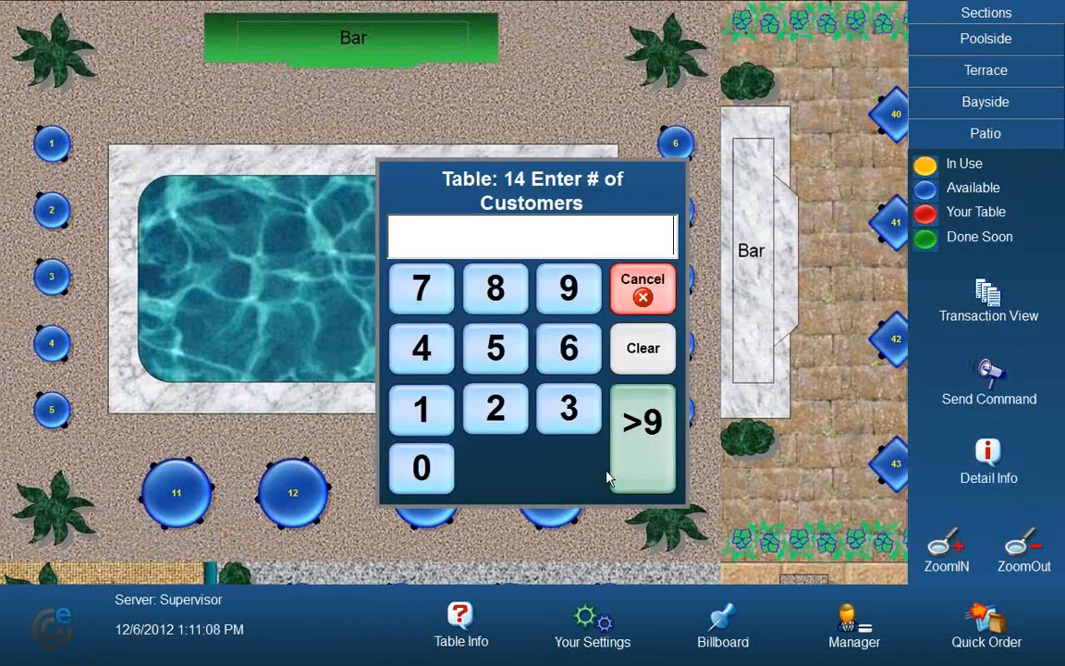
Step: Start a new order at table 14 for 2 customers with a Corn Chowder and a Caesar Salad
click(492, 418)
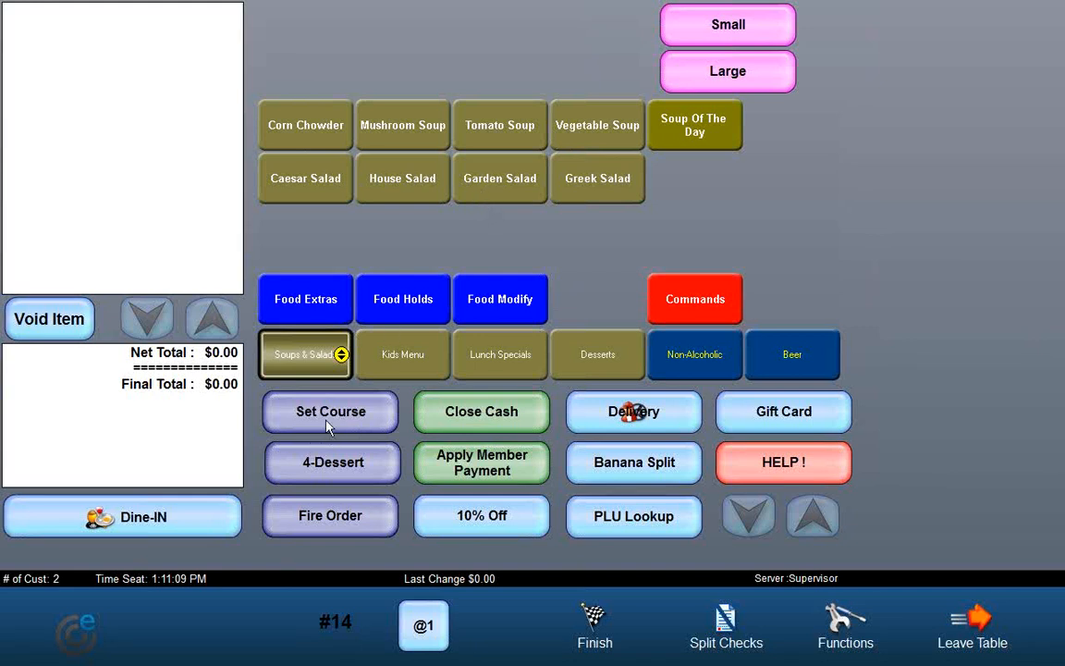
click(304, 131)
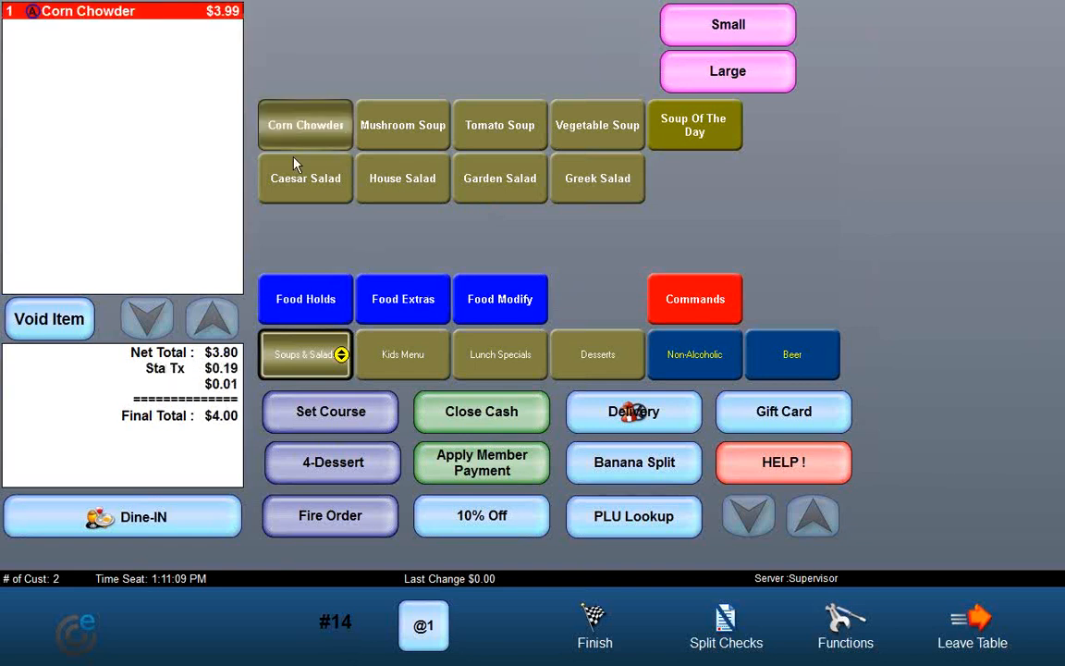
click(305, 181)
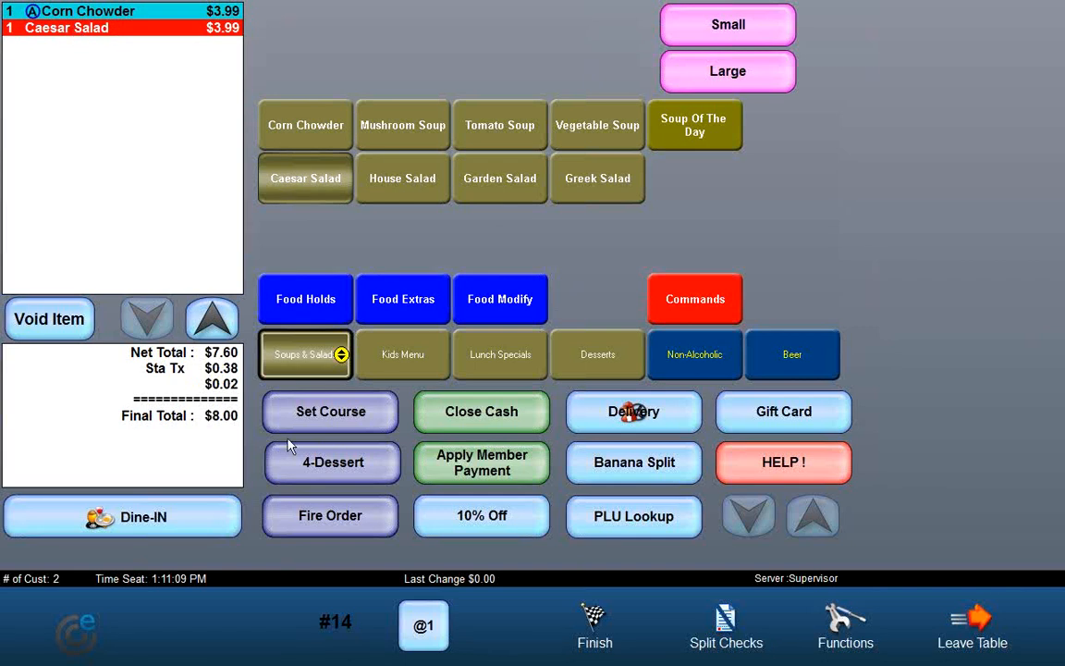
Step: Assign the Caesar Salad to the 1 - Appetizer course
click(331, 414)
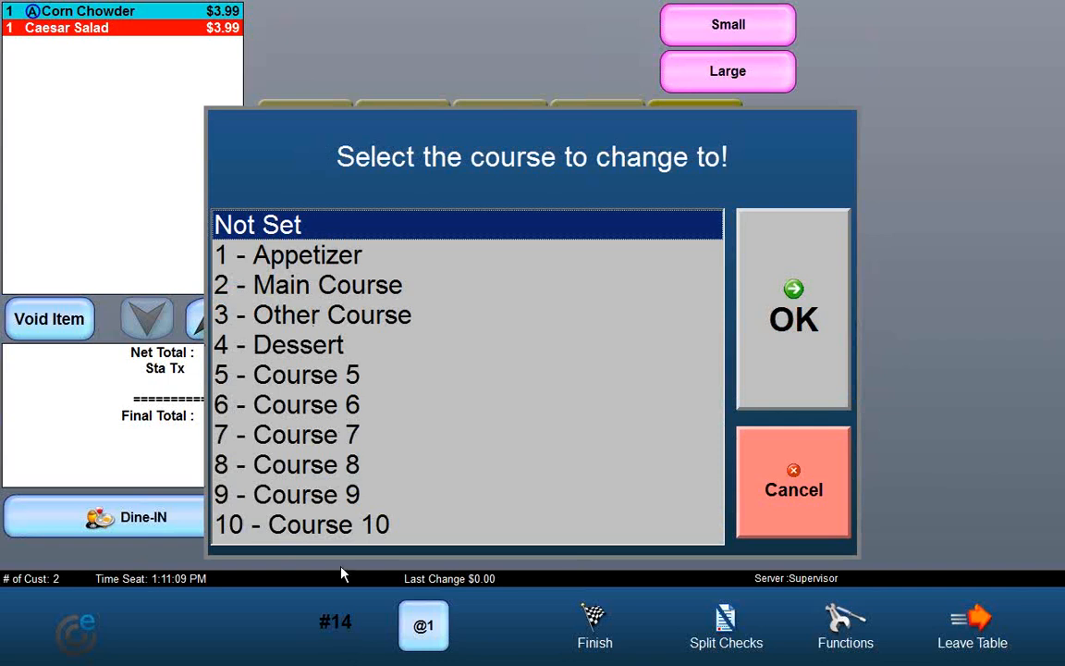
click(245, 245)
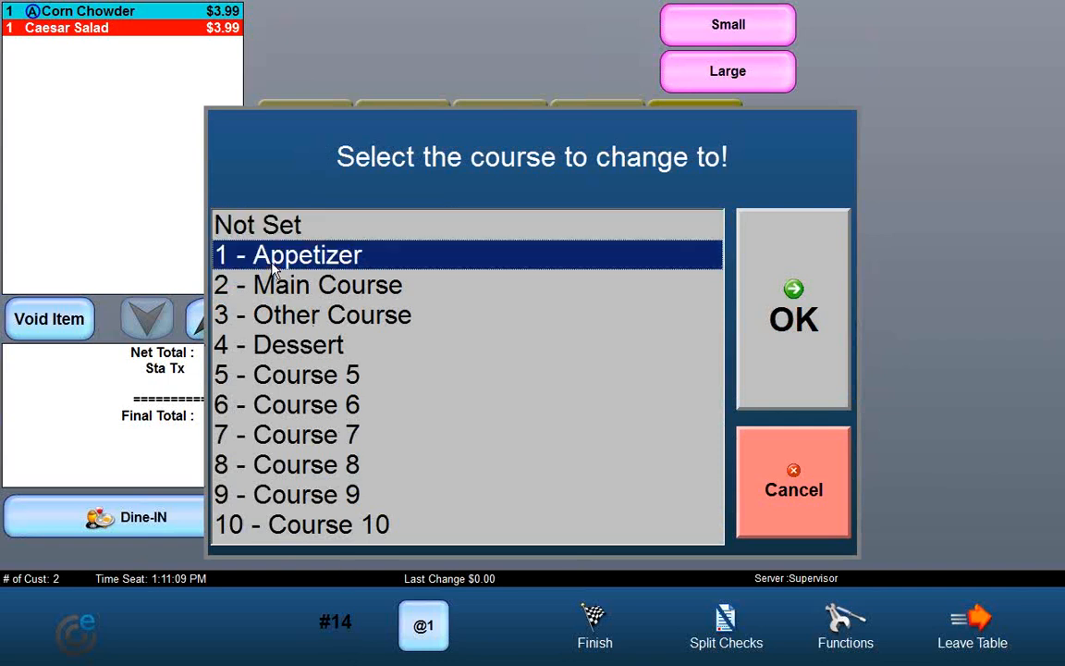
click(810, 299)
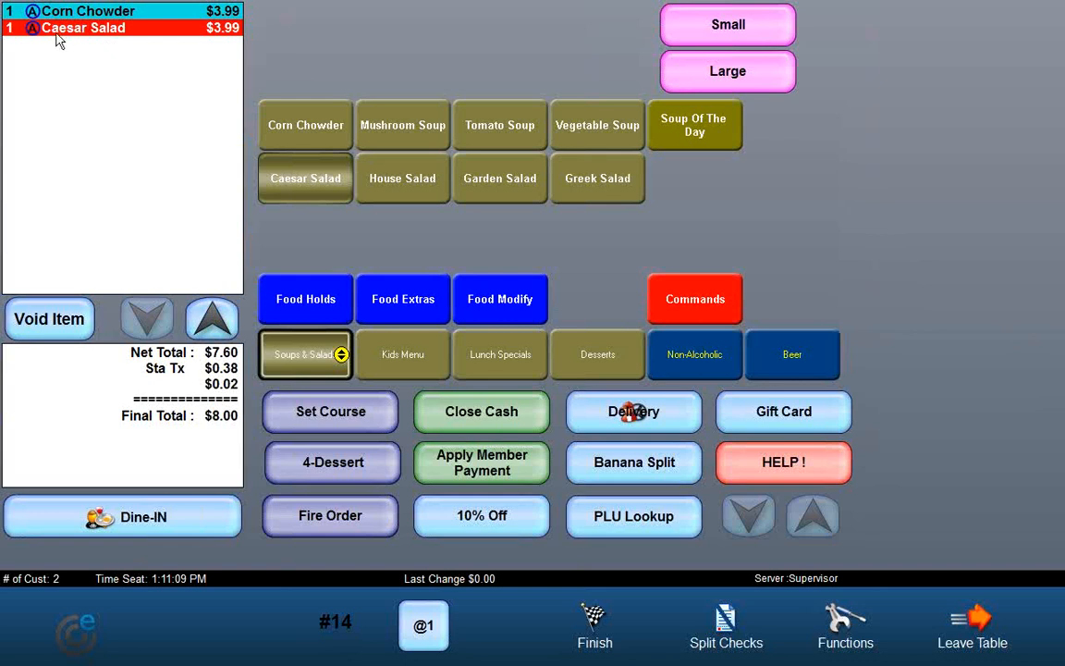
Step: Add a Mushroom Soup and assign it to the 2 - Main Course
click(398, 129)
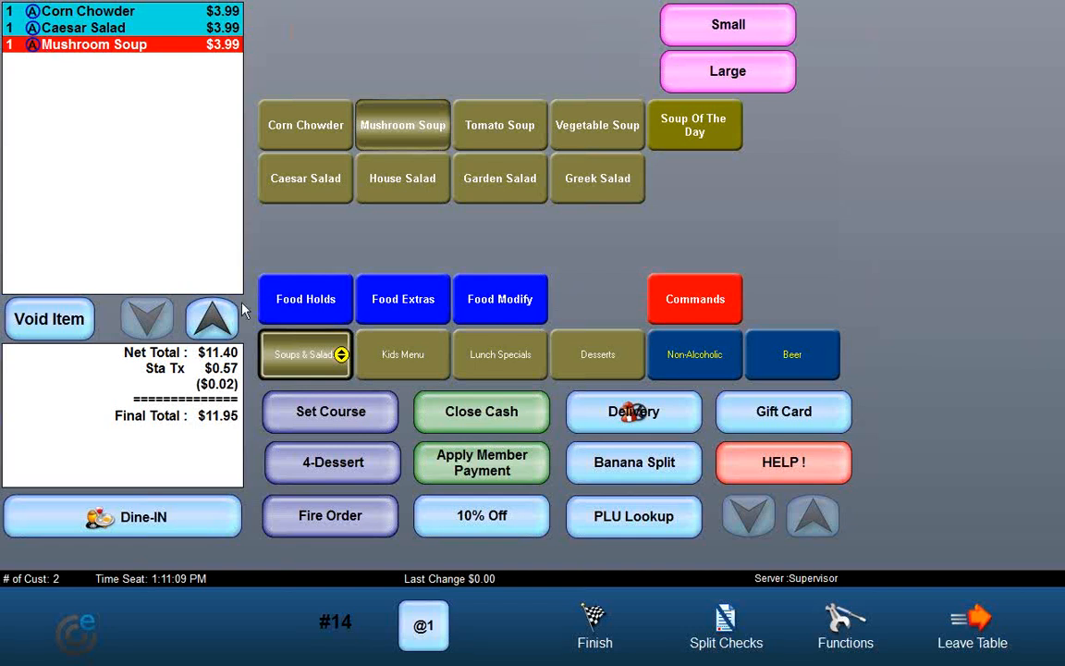
click(321, 421)
click(320, 294)
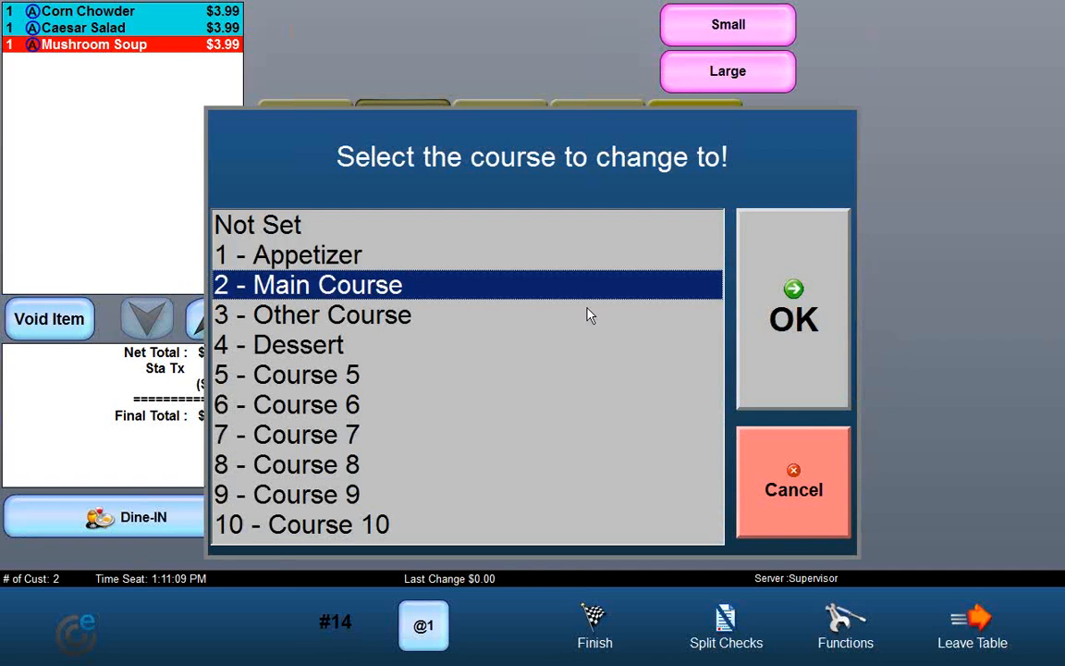
click(763, 316)
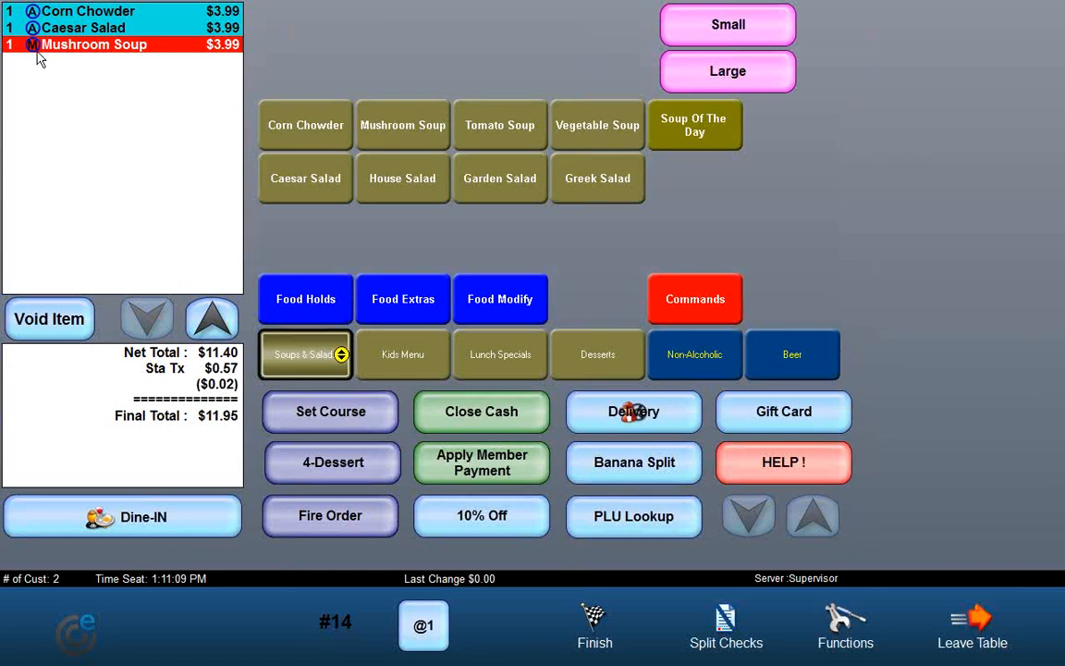
Step: Add a Garden Salad and assign it to the Dessert course using the 4-Dessert shortcut
click(459, 168)
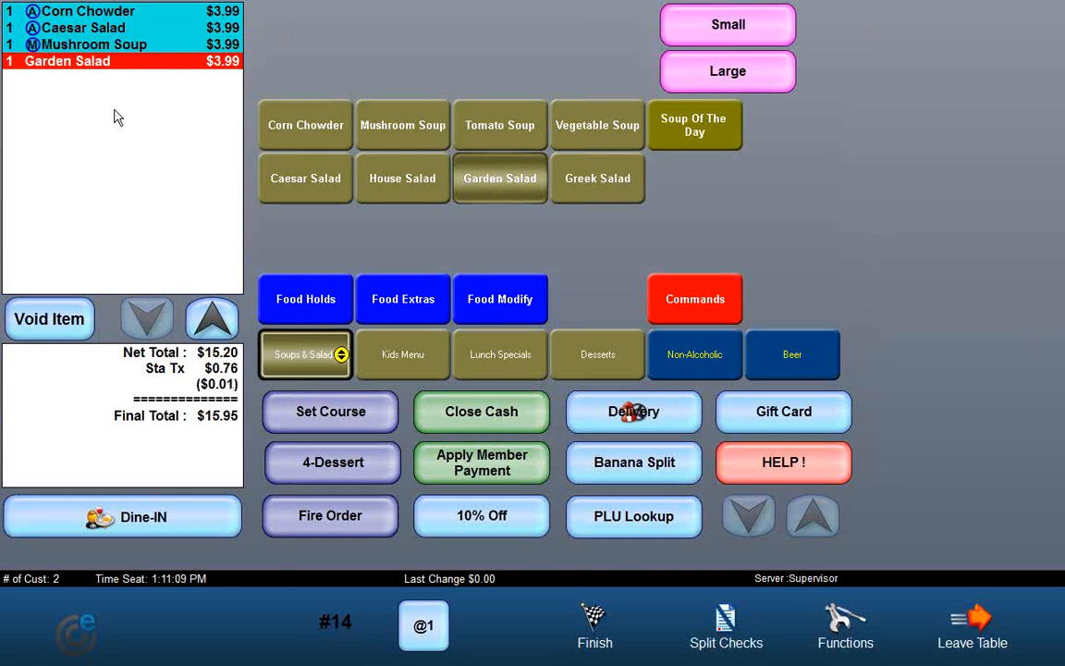
click(331, 414)
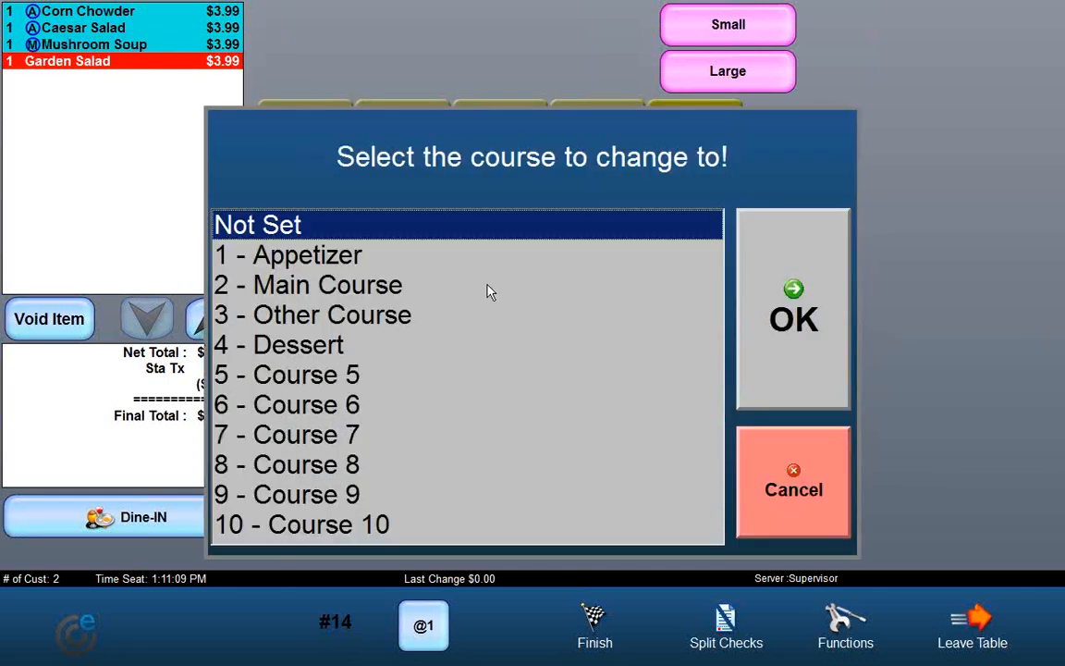
click(786, 467)
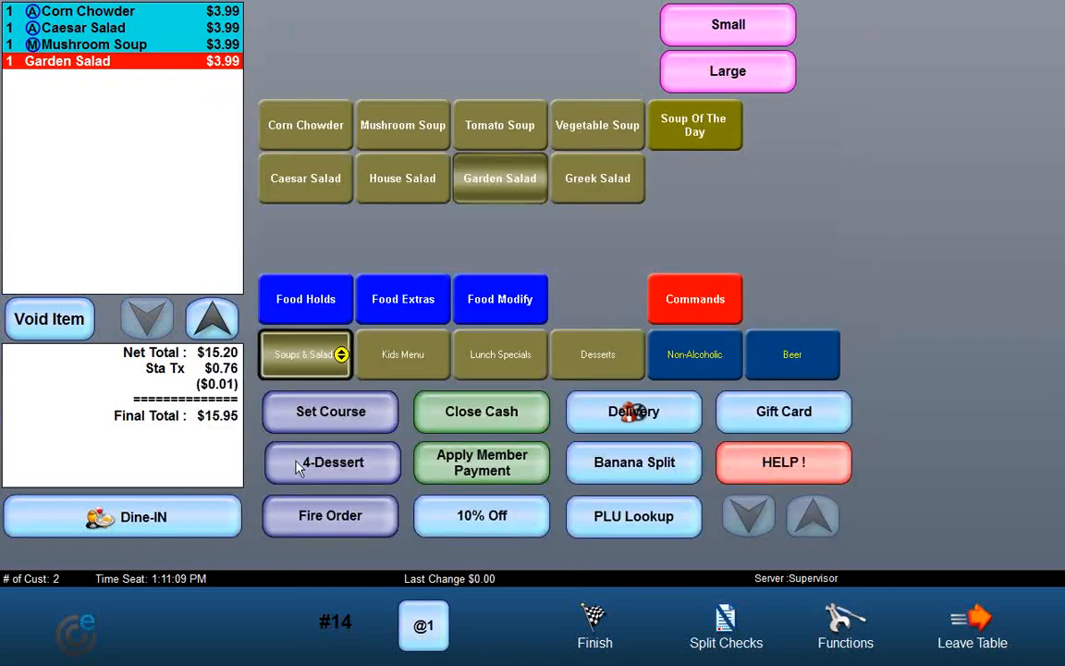
click(373, 480)
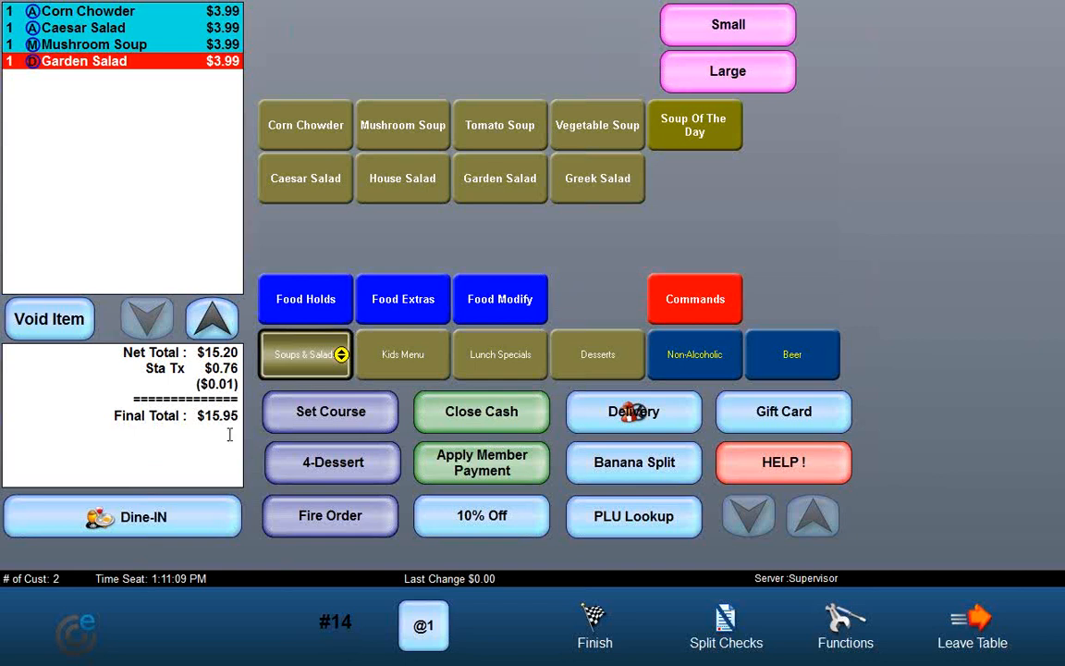
Step: Close the check with cash, close the receipt and clear table 14
click(497, 420)
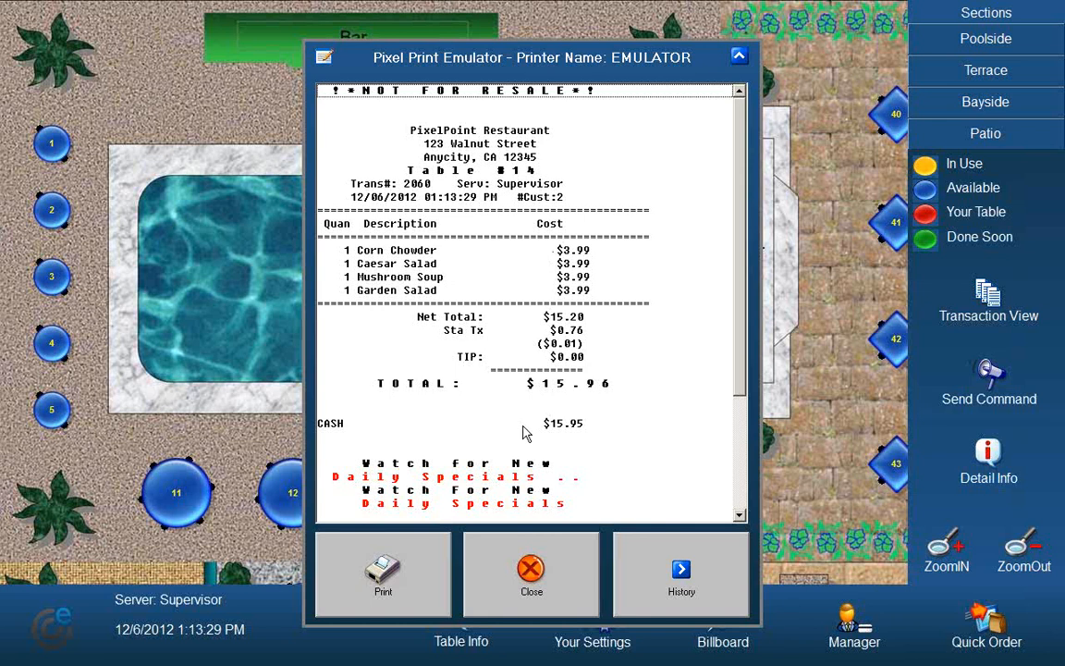
click(550, 578)
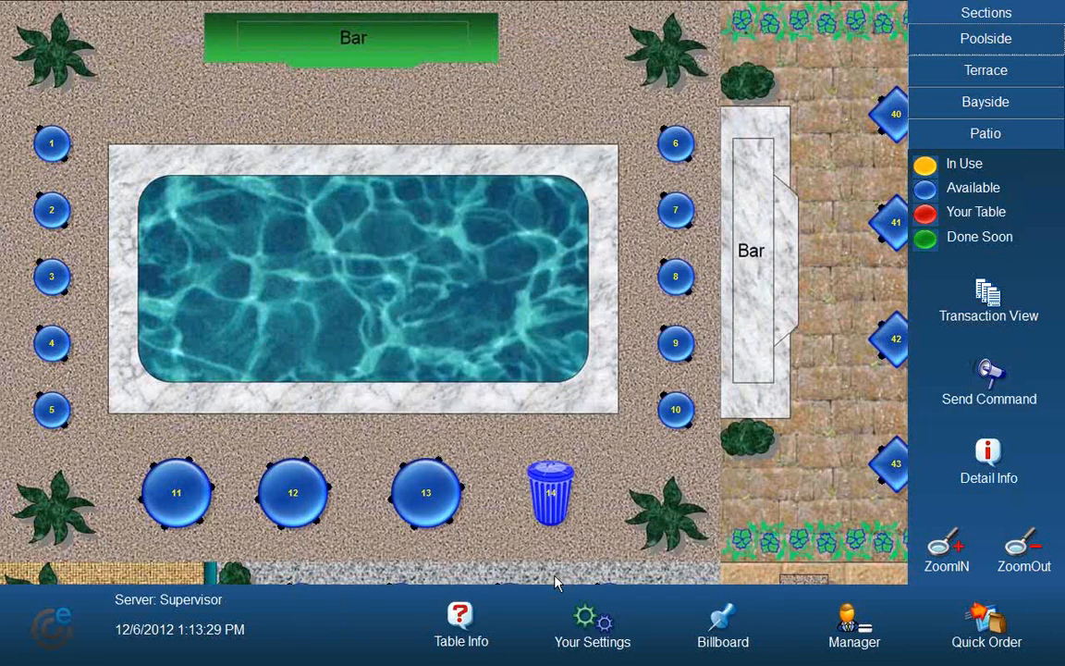
click(560, 508)
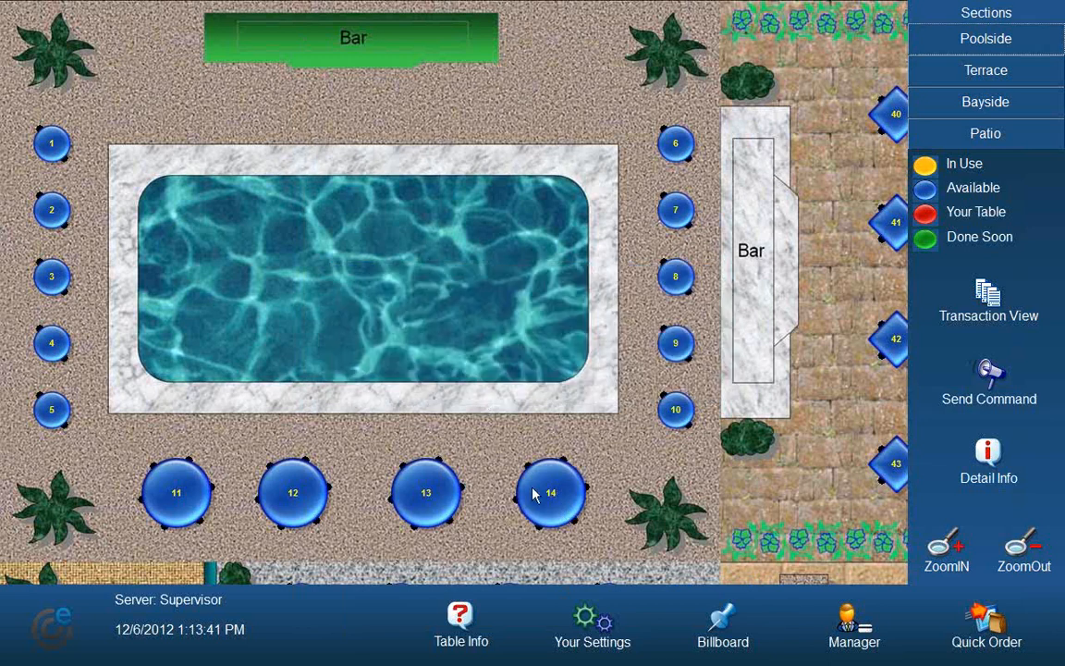
Step: Reopen table 14 for 2 customers and review the gift card payment systems before returning to the order
click(550, 497)
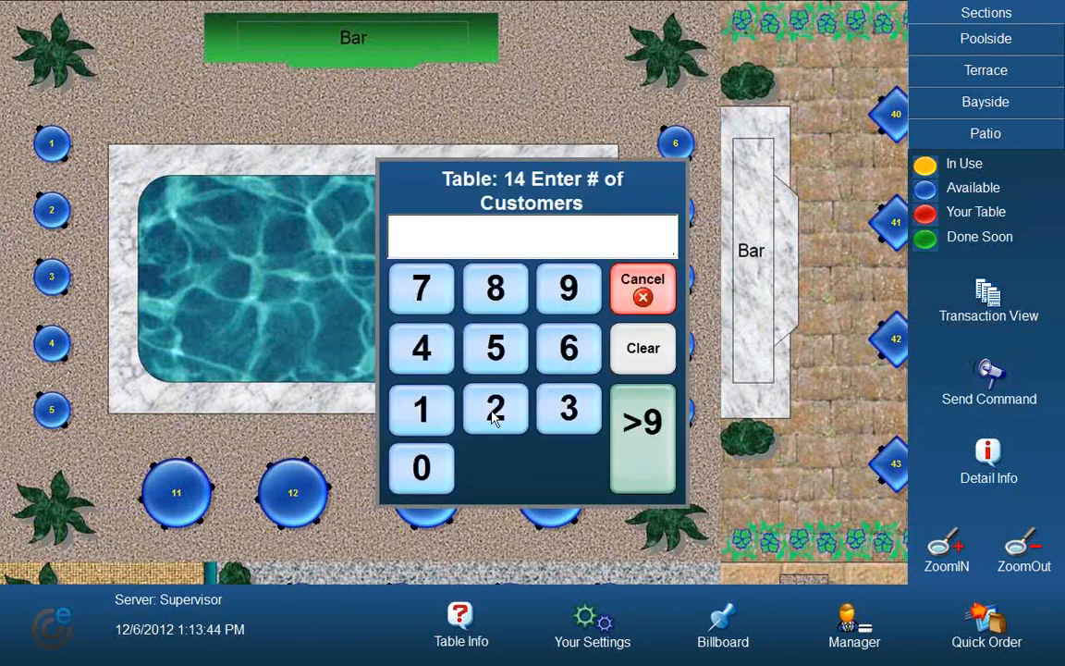
click(493, 407)
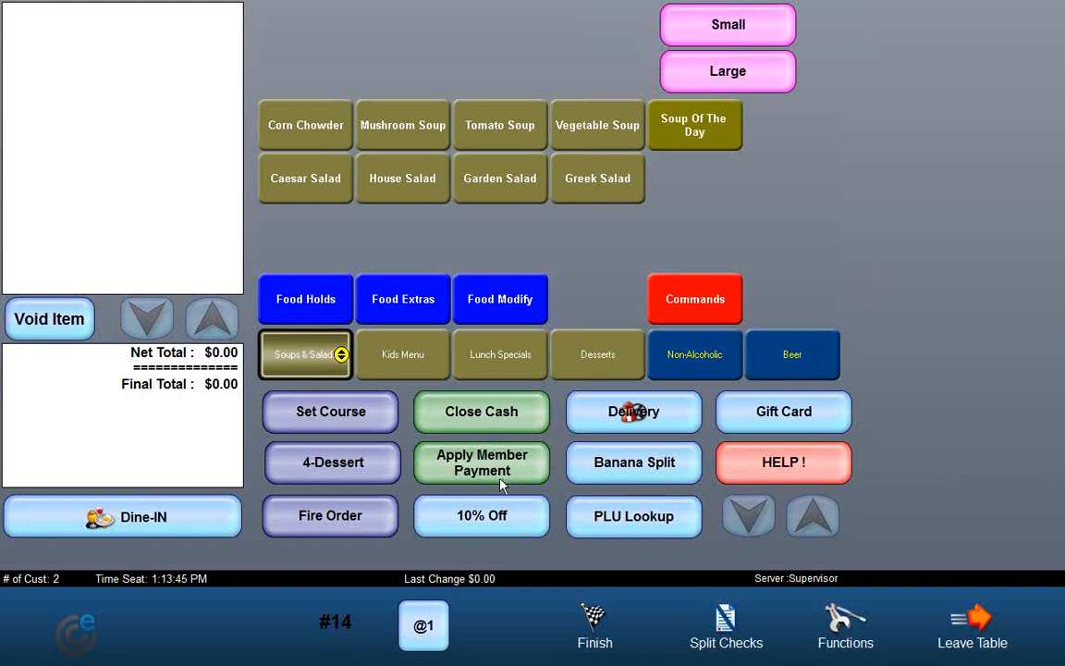
click(588, 616)
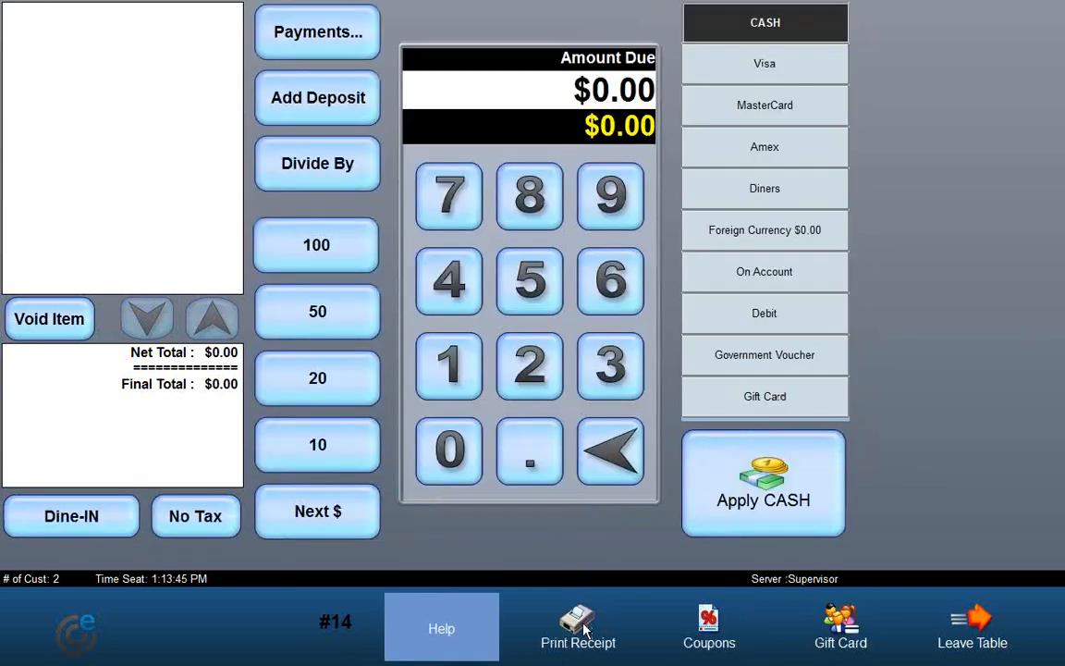
click(829, 633)
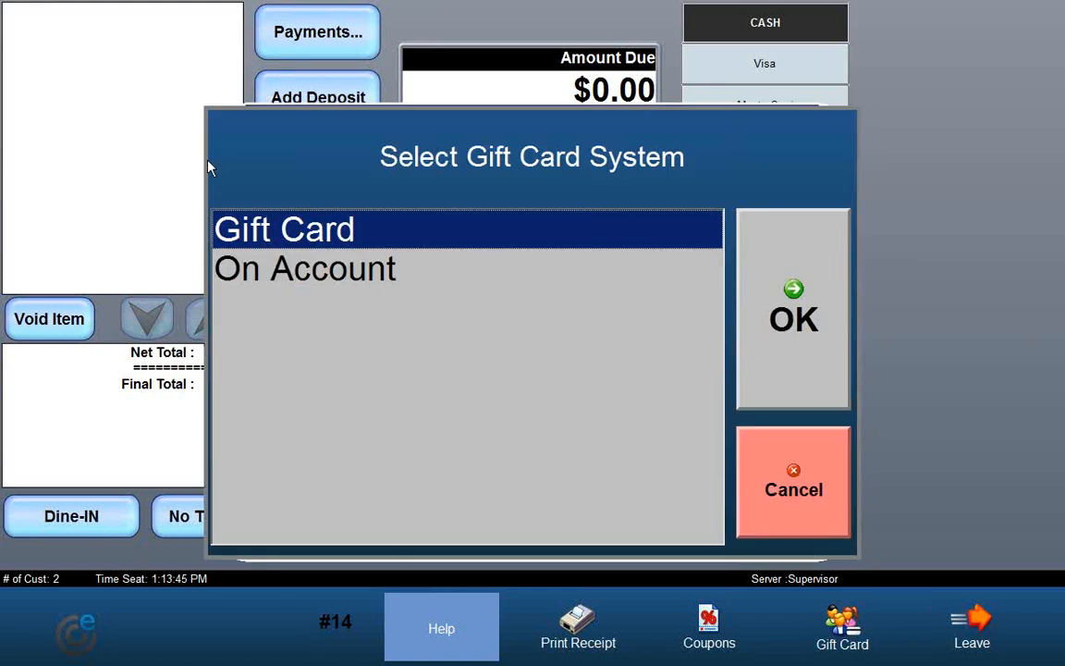
click(776, 490)
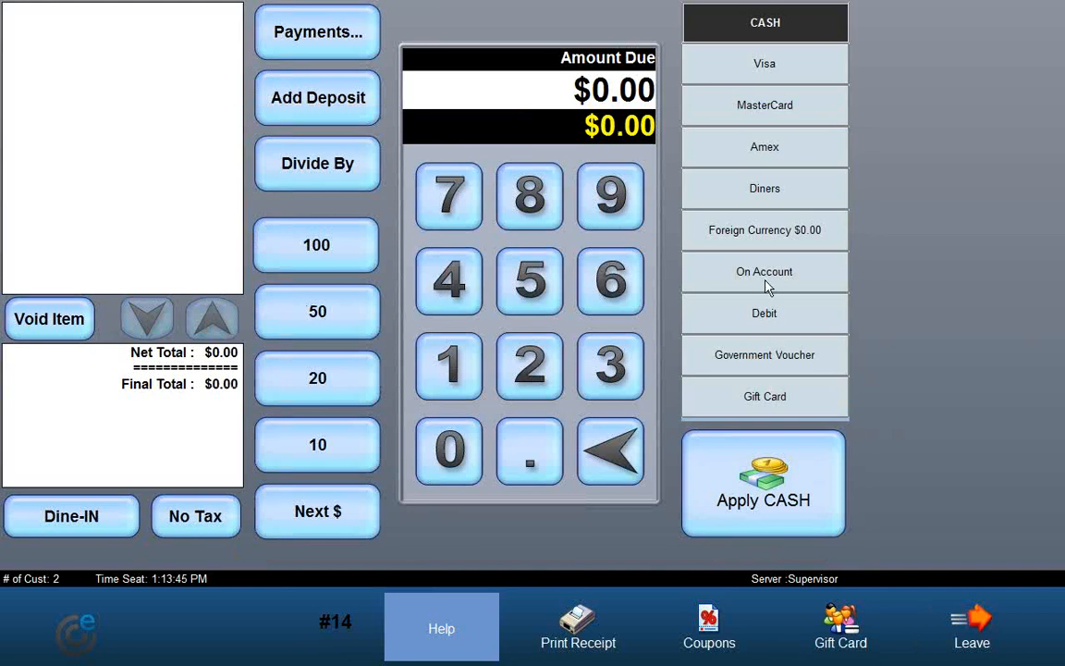
click(979, 632)
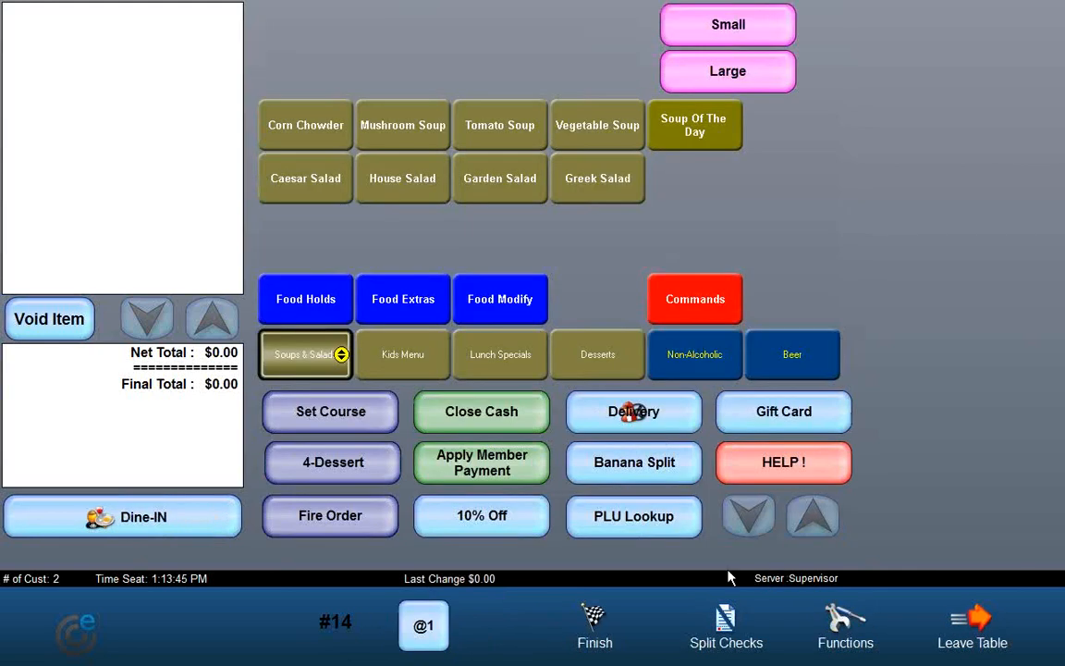
Step: Open Apply Member Payment, select a member through a last-name search, then cancel the member payment
click(474, 471)
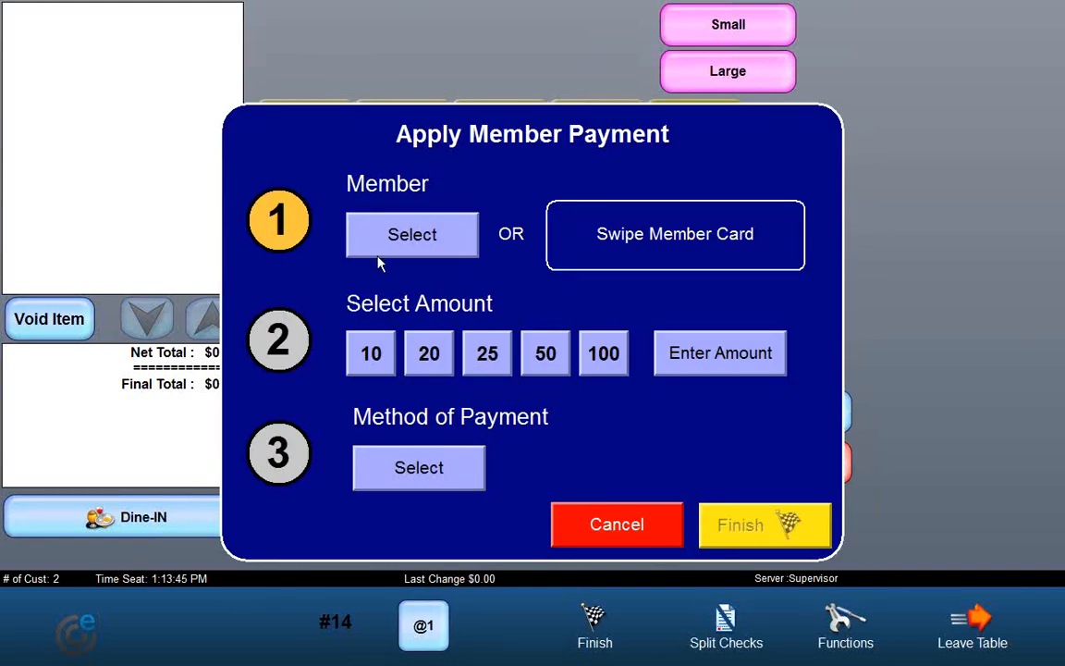
click(398, 239)
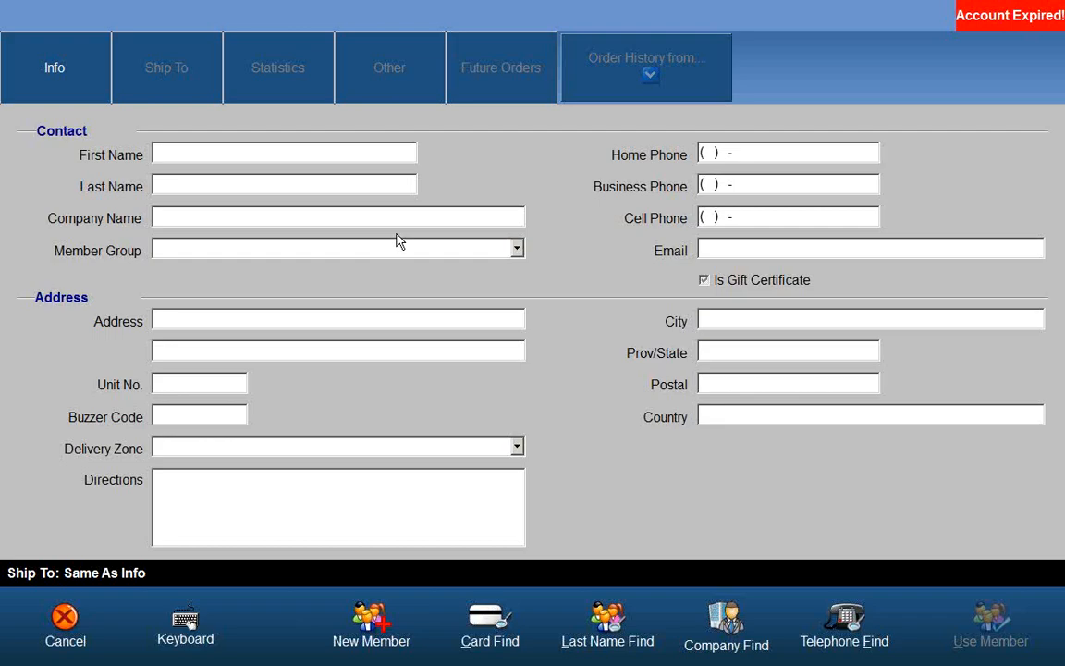
click(610, 629)
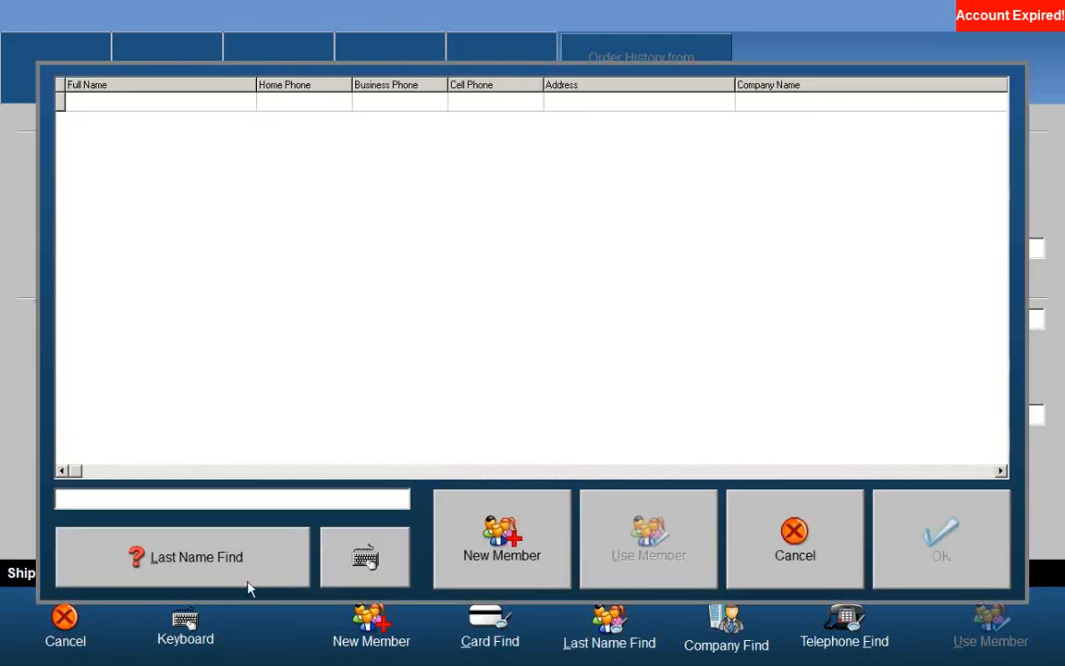
click(240, 560)
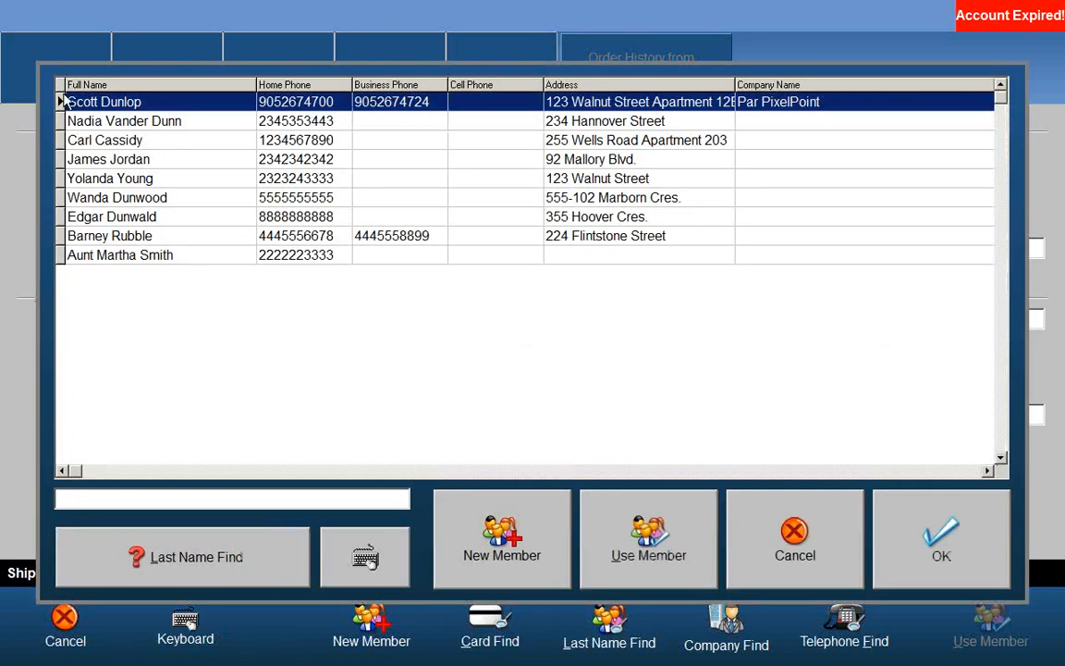
click(941, 552)
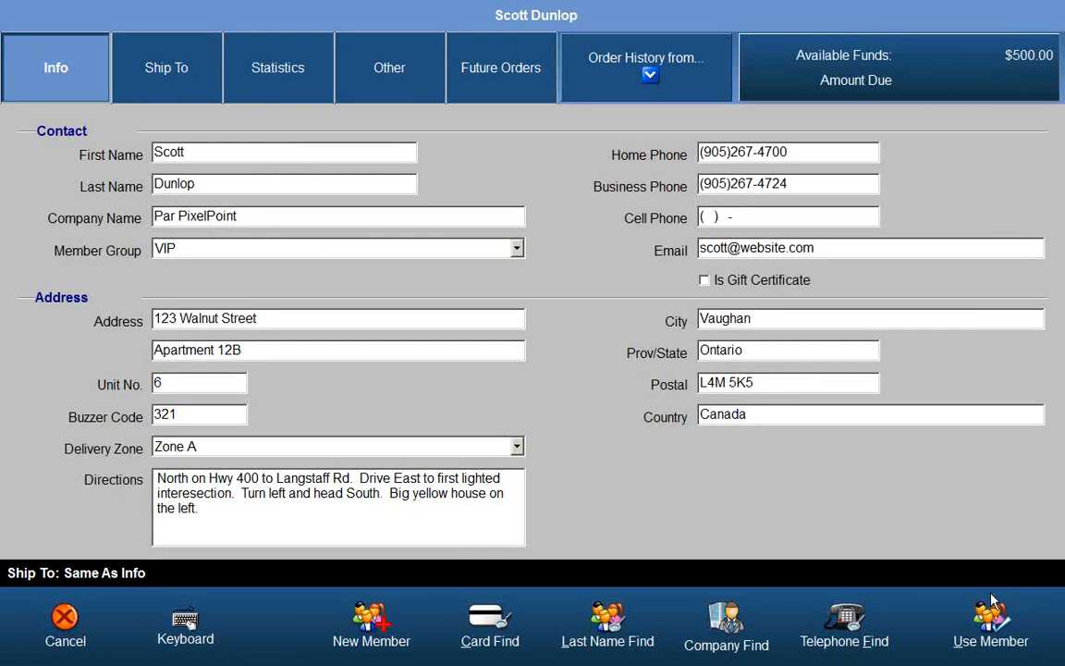
click(978, 632)
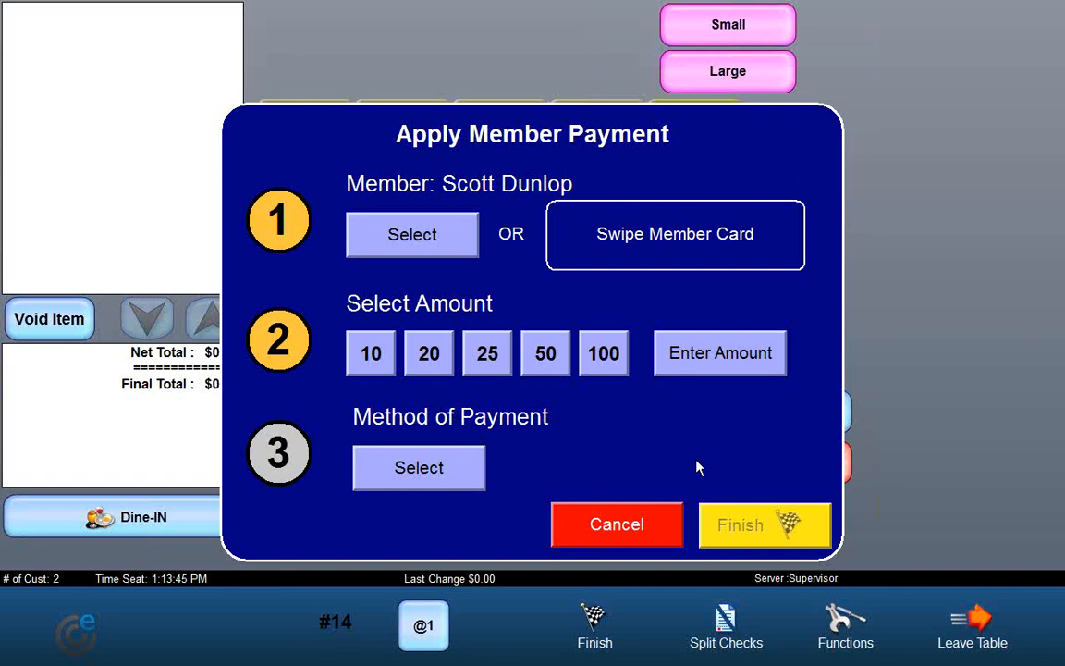
click(618, 533)
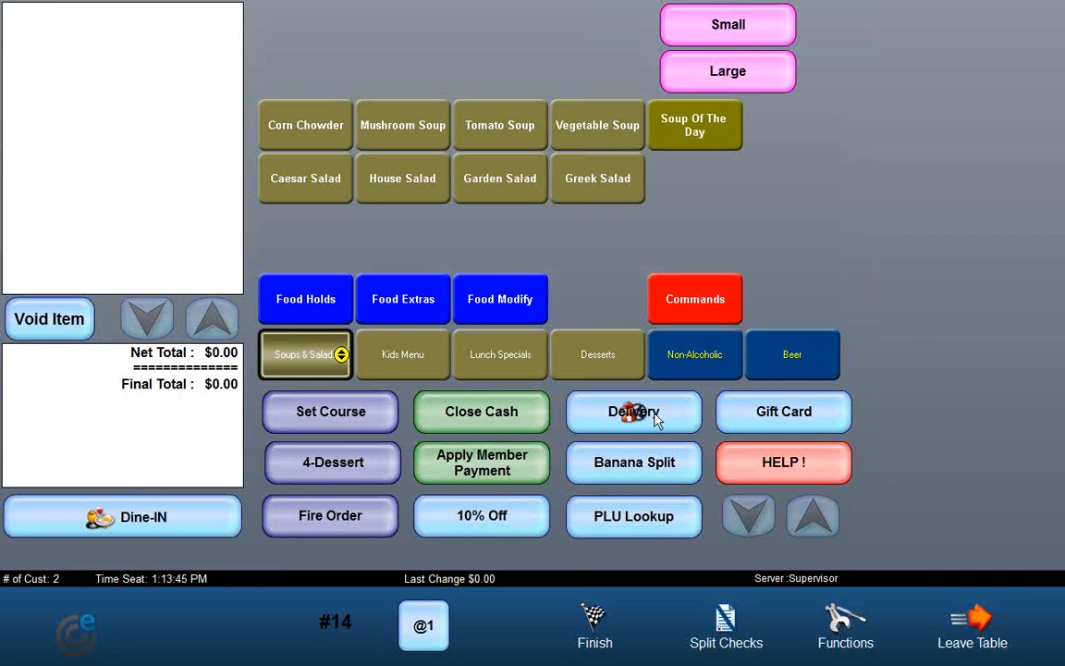
Step: Add a Garden Salad, Greek Salad and House Salad to the order and apply the 10% Off discount
click(490, 185)
click(595, 181)
click(393, 178)
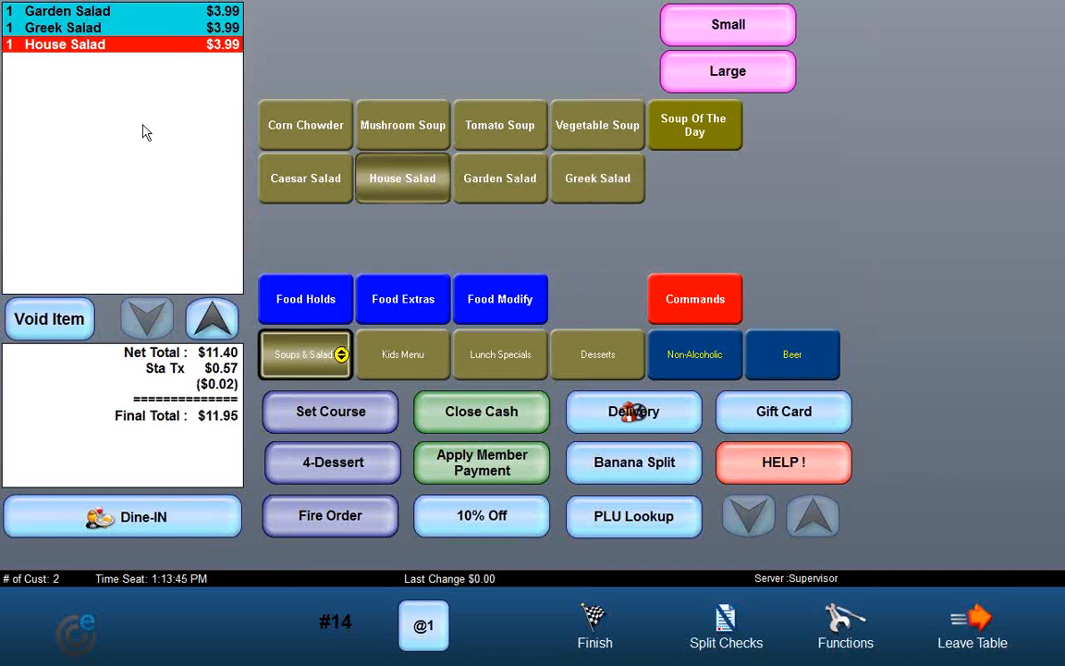
click(493, 524)
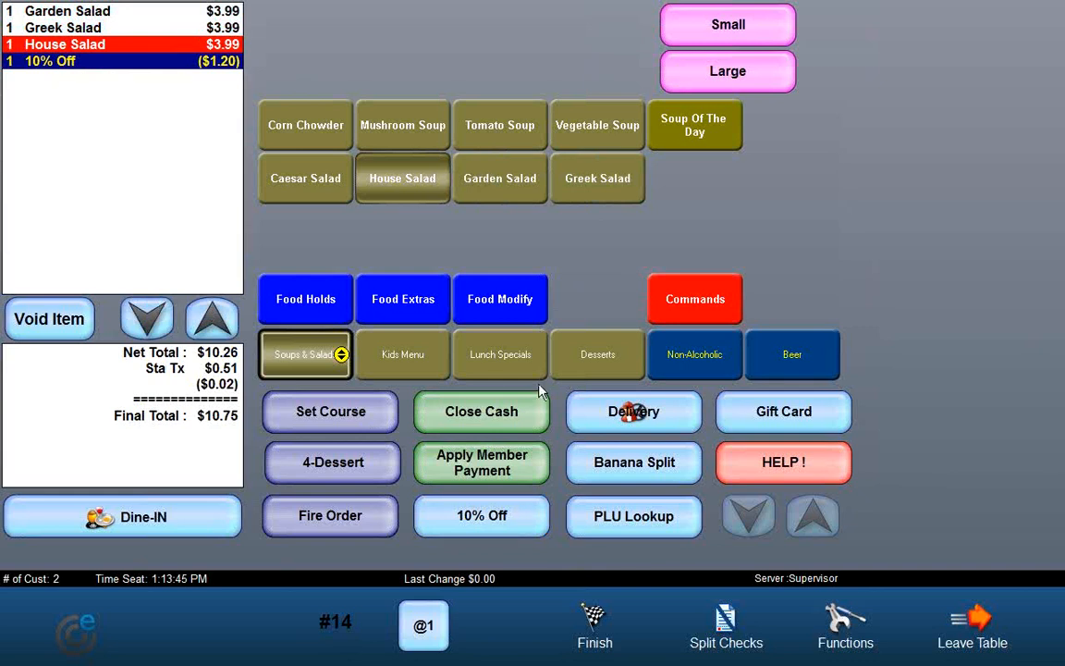
Step: Change the order's sales type from Dine-IN to Delivery
click(130, 527)
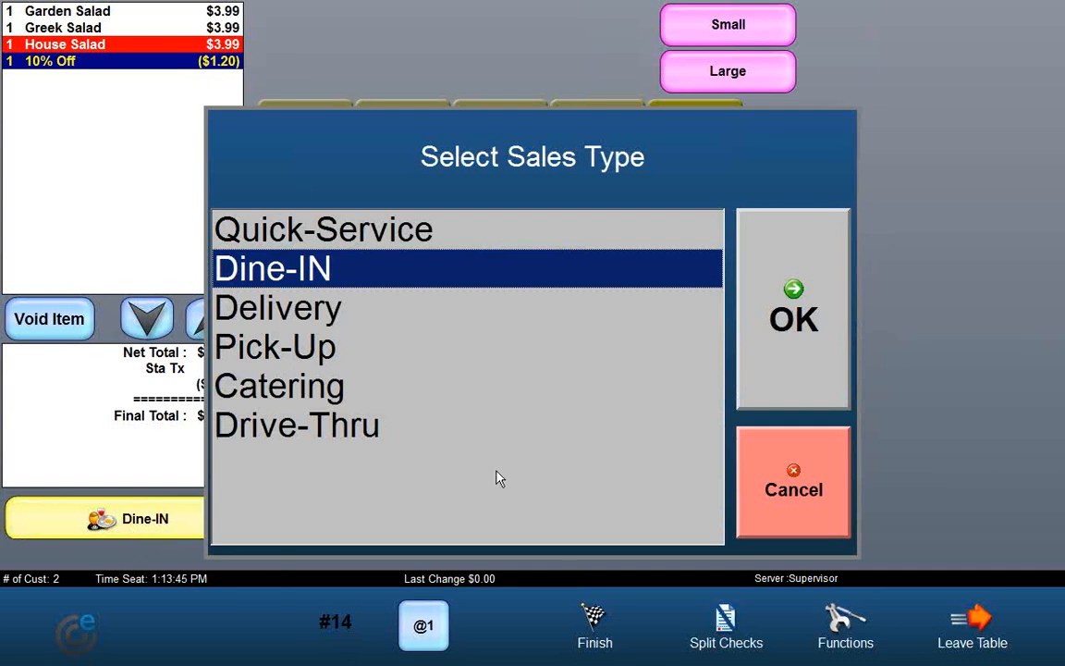
click(777, 495)
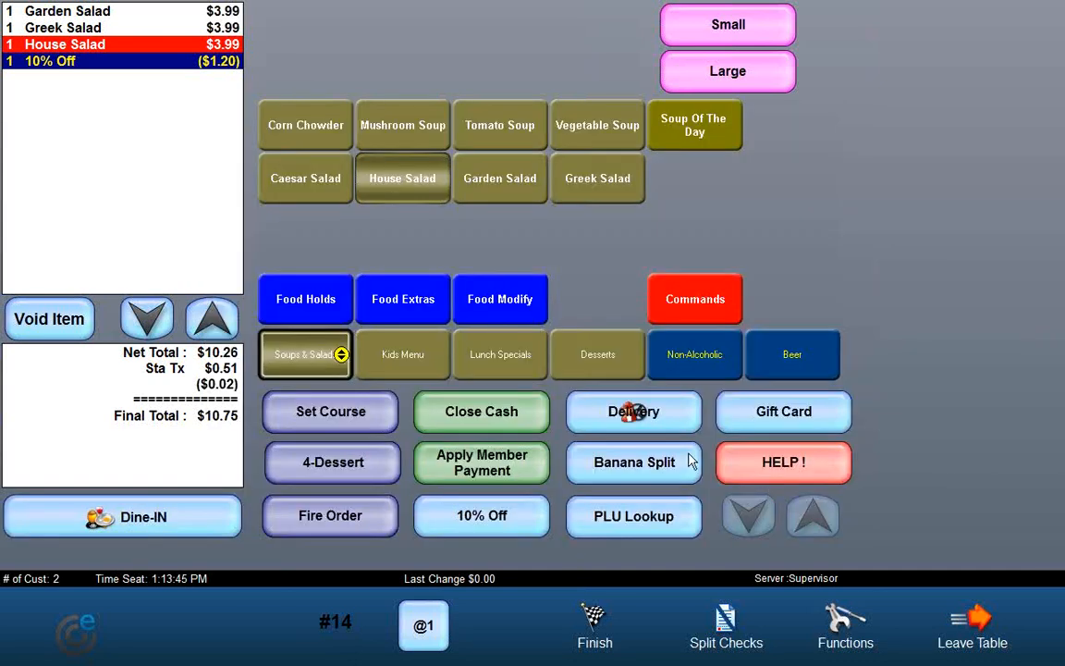
click(622, 416)
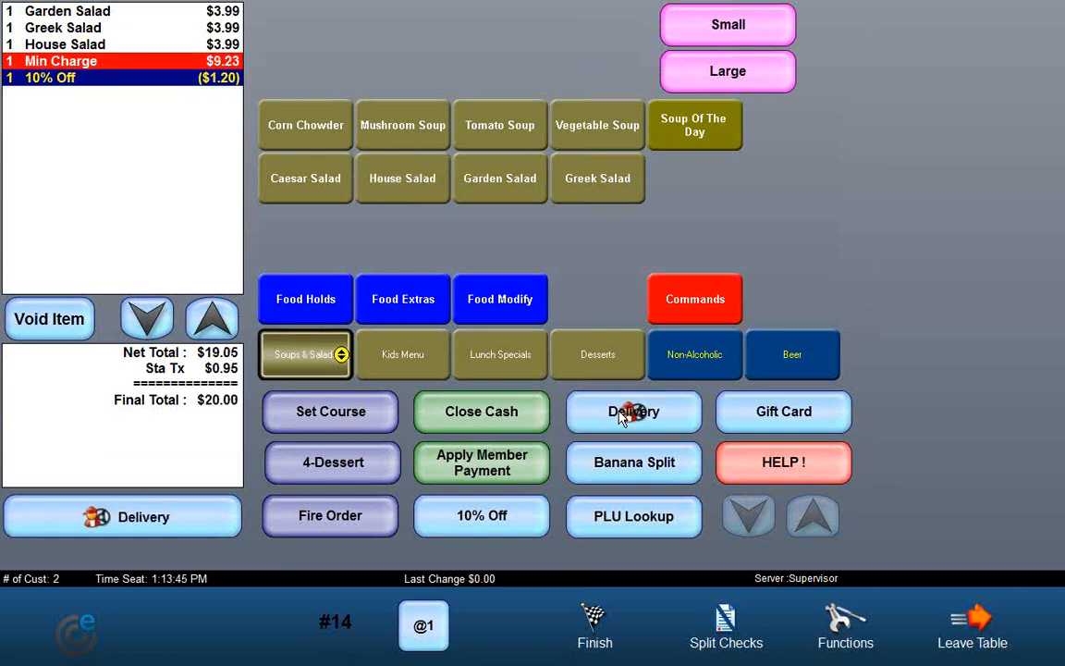
Step: Start the cash payment and assign a member, found by last-name search, to the delivery order
click(596, 632)
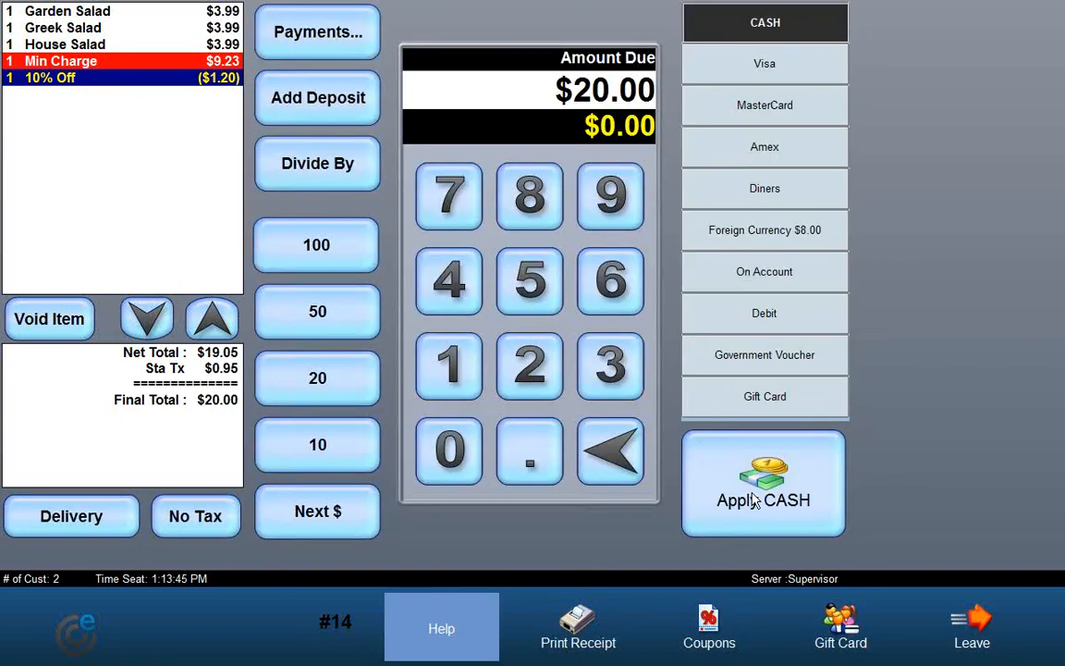
click(692, 458)
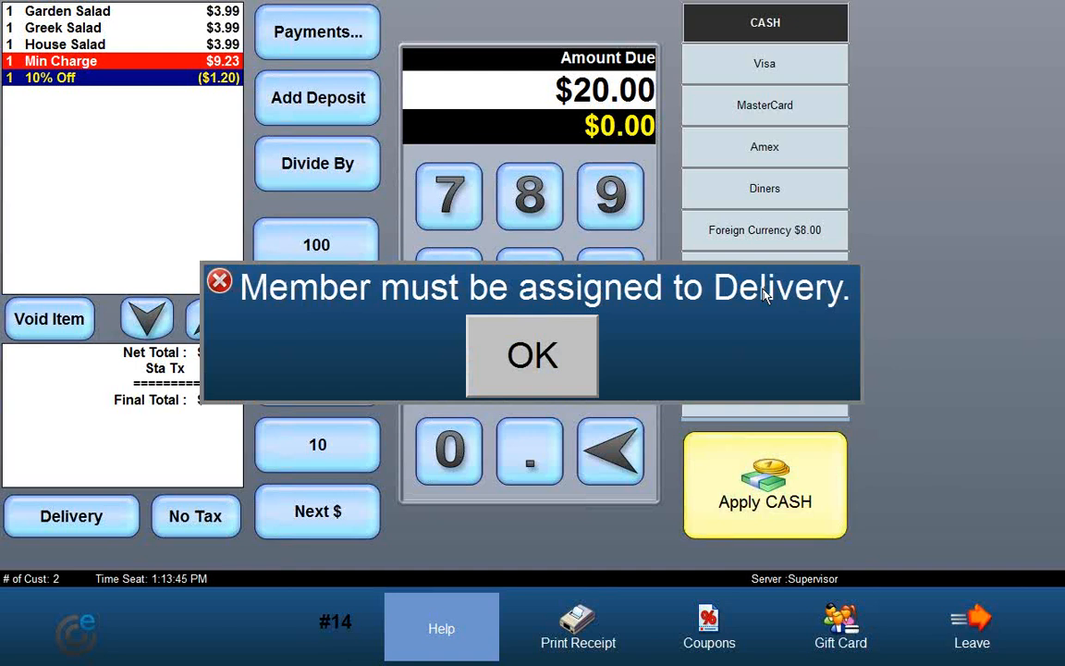
click(518, 368)
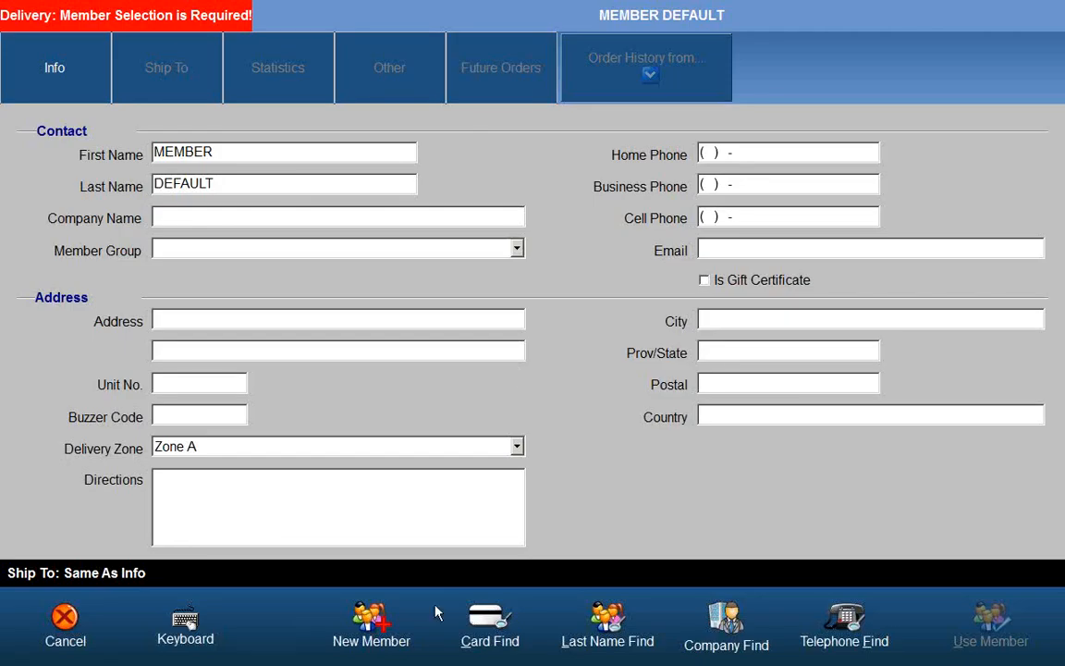
click(588, 638)
click(936, 553)
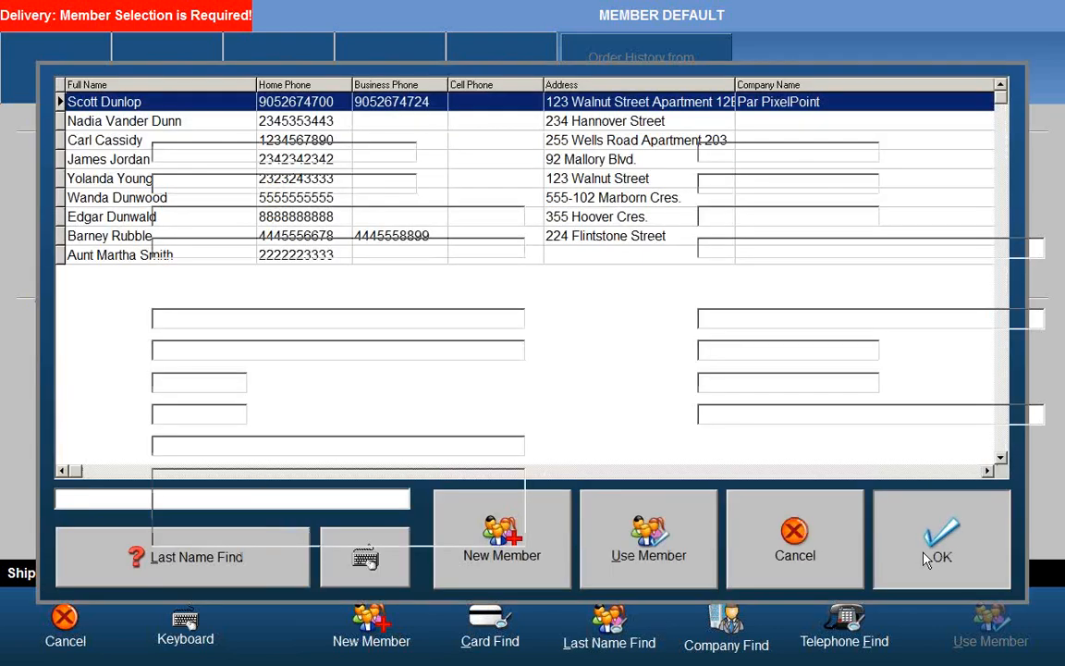
click(994, 638)
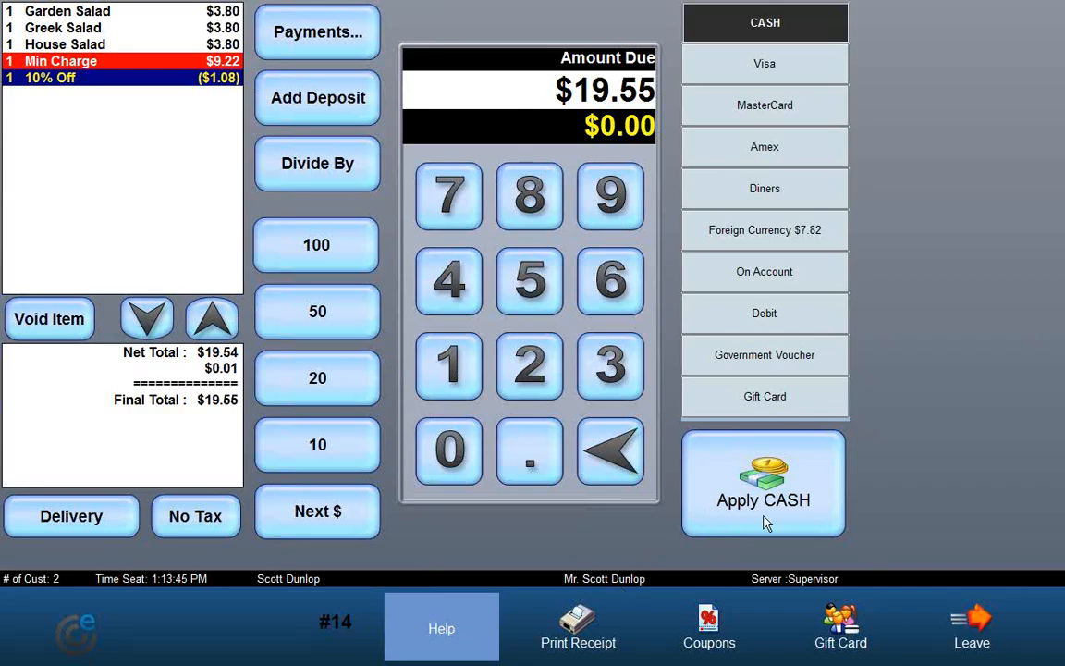
Step: Pay the delivery order in cash and close the printed receipt
click(729, 527)
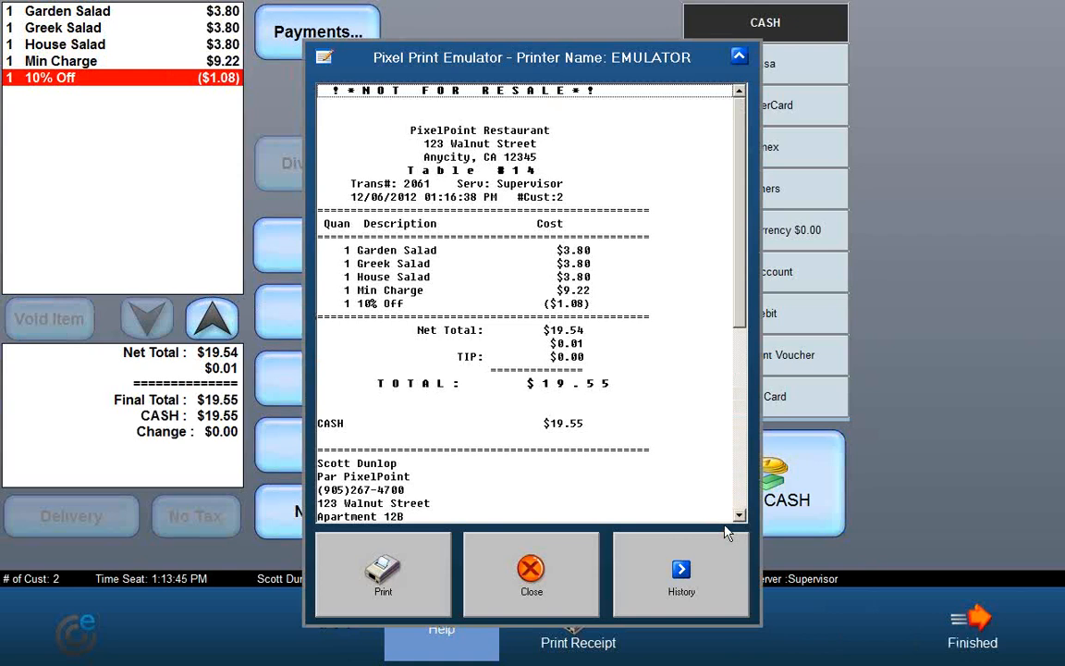
click(566, 578)
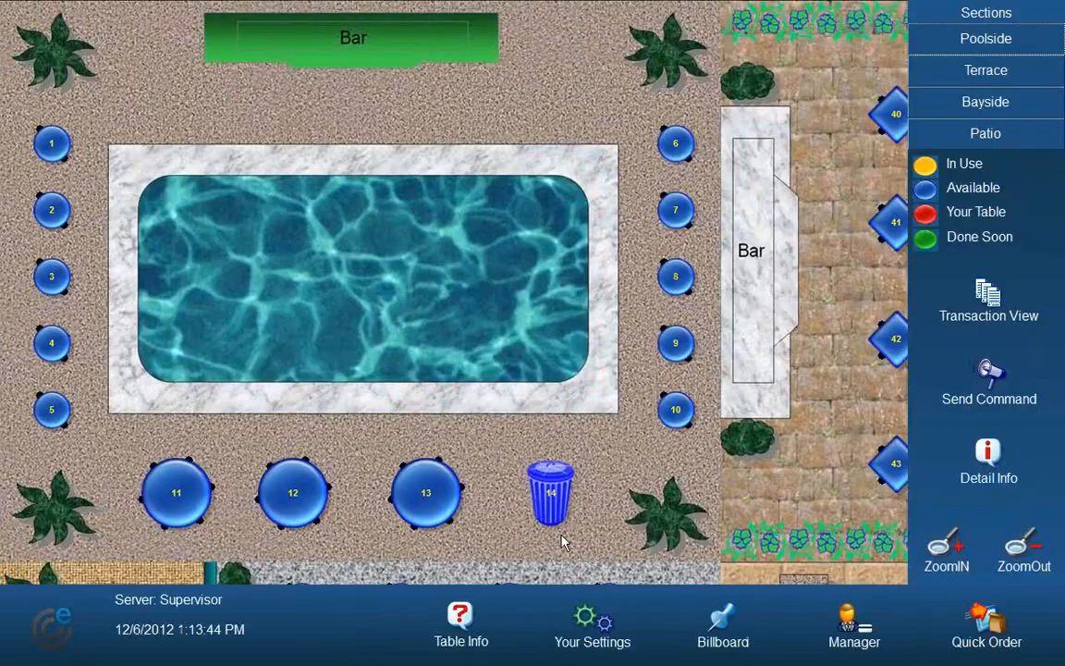
Step: Reopen table 14 and seat 2 customers at it
click(552, 513)
click(441, 358)
click(541, 513)
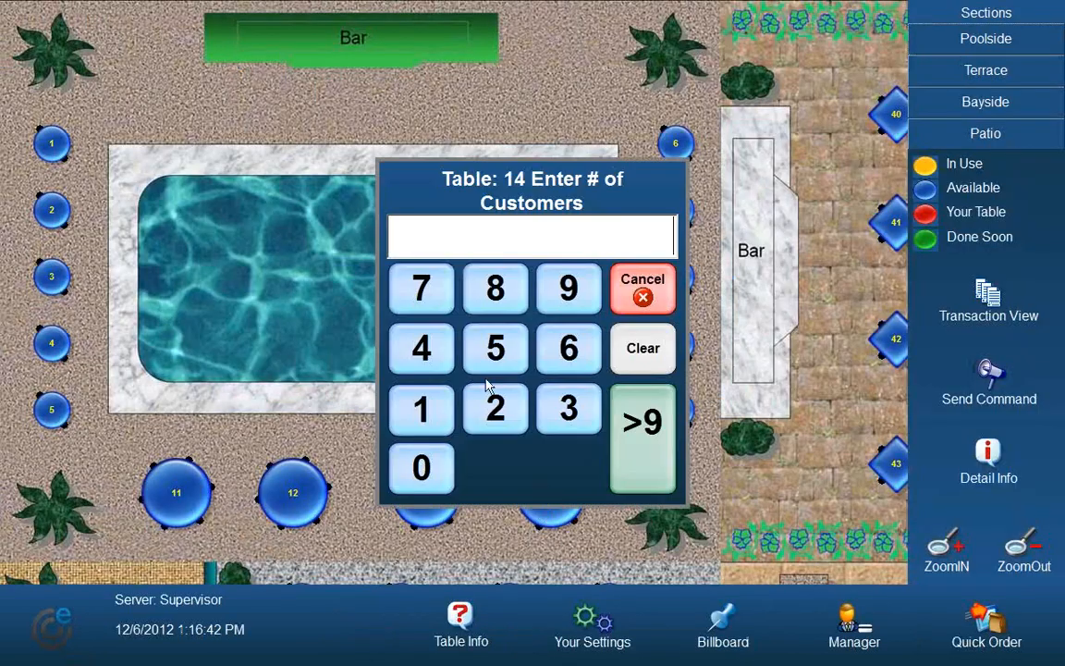
click(497, 413)
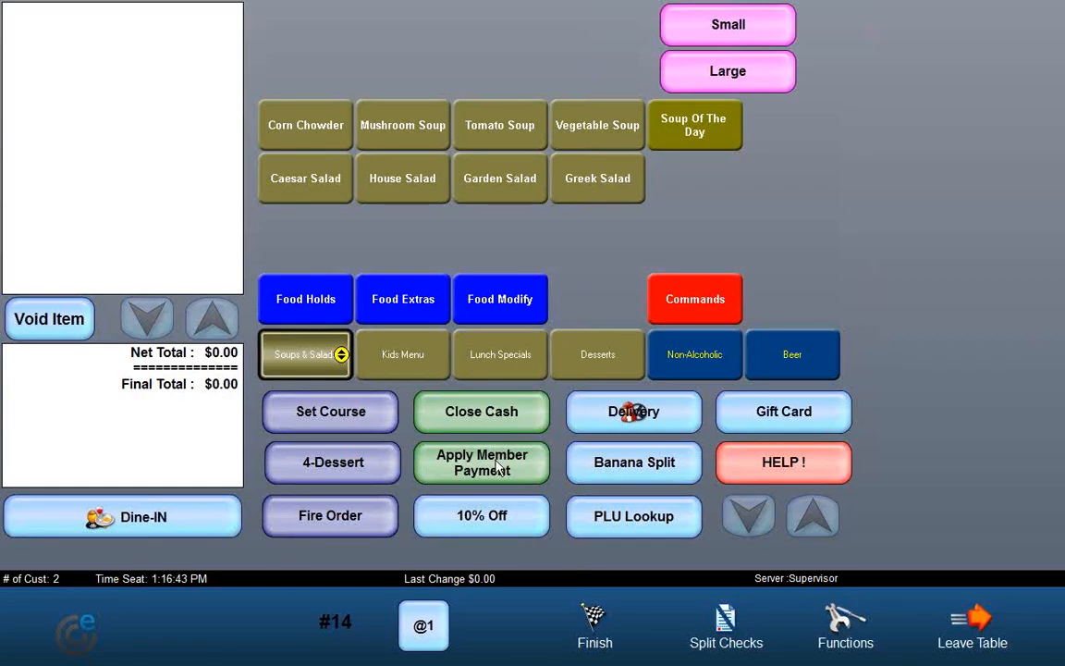
Step: Add a Banana Split, then add another item by looking up PLU 123
click(621, 478)
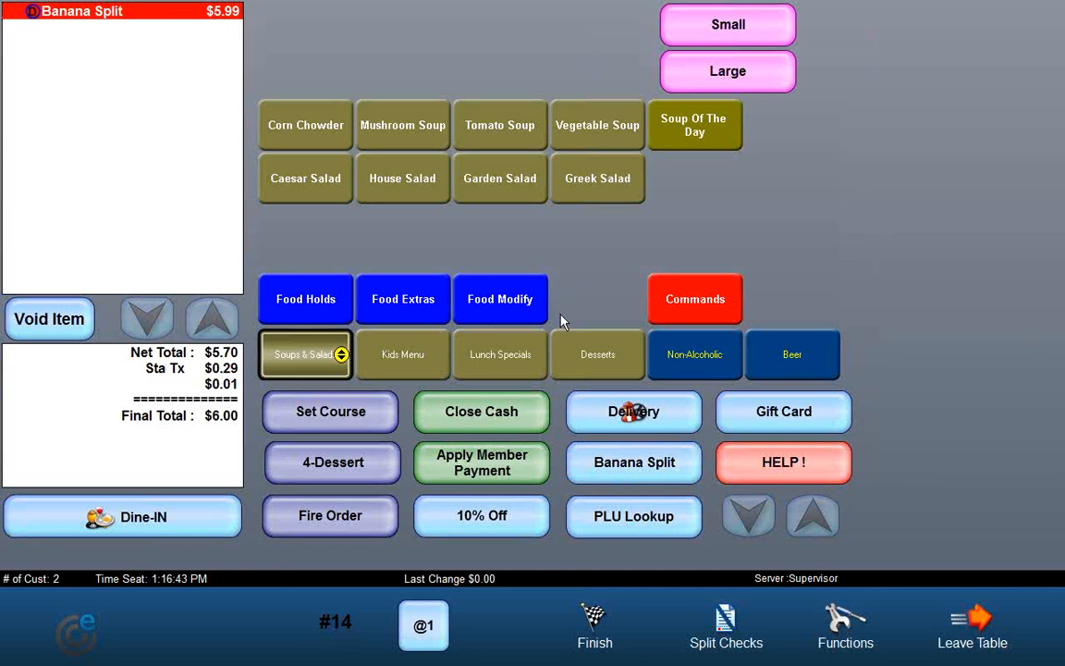
click(631, 535)
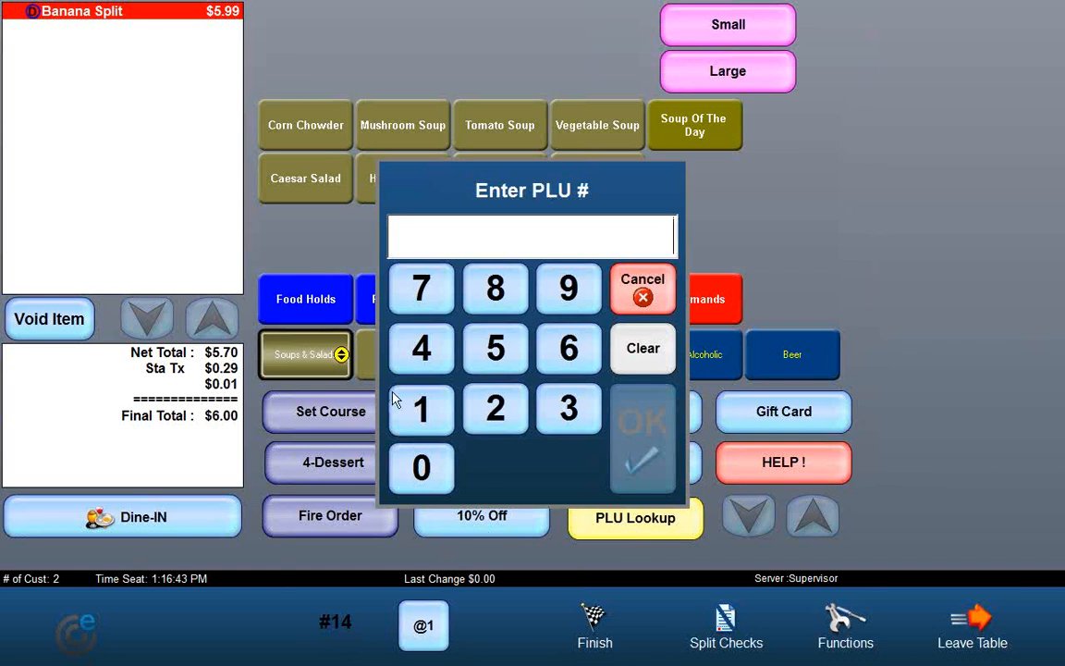
click(421, 408)
click(496, 408)
click(568, 408)
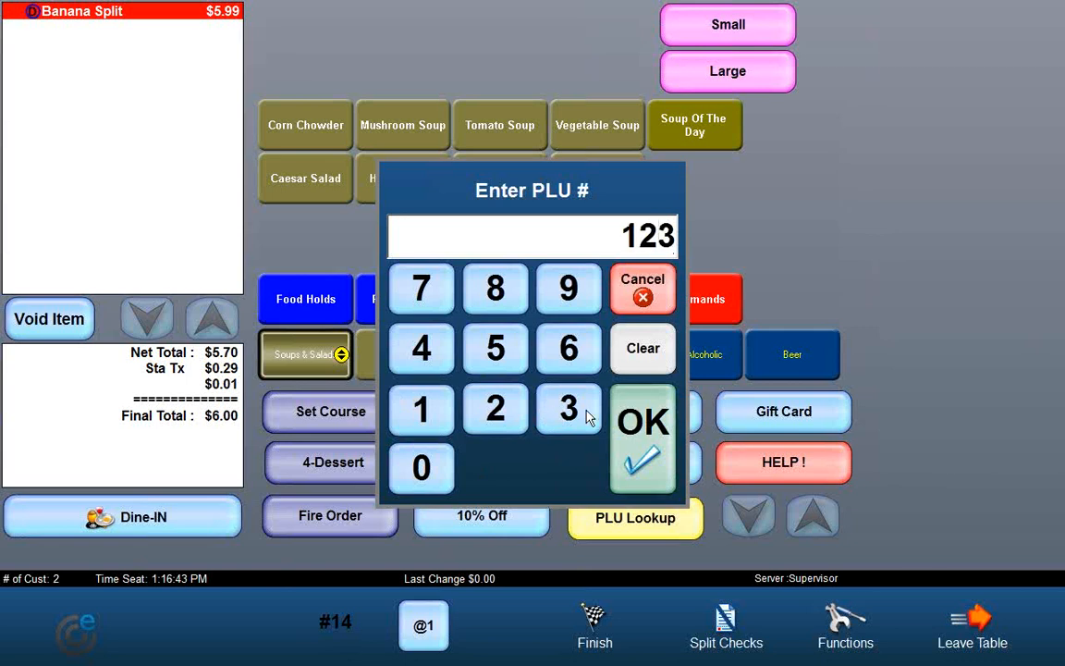
click(636, 421)
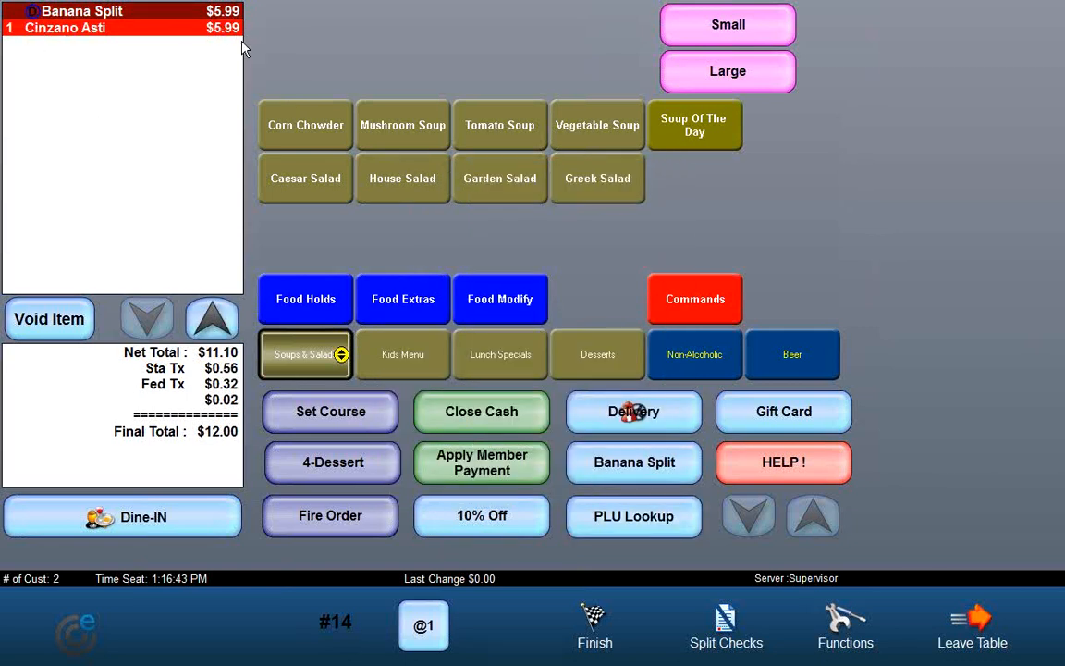
Step: Add an item to the order by looking up PLU 456
click(634, 518)
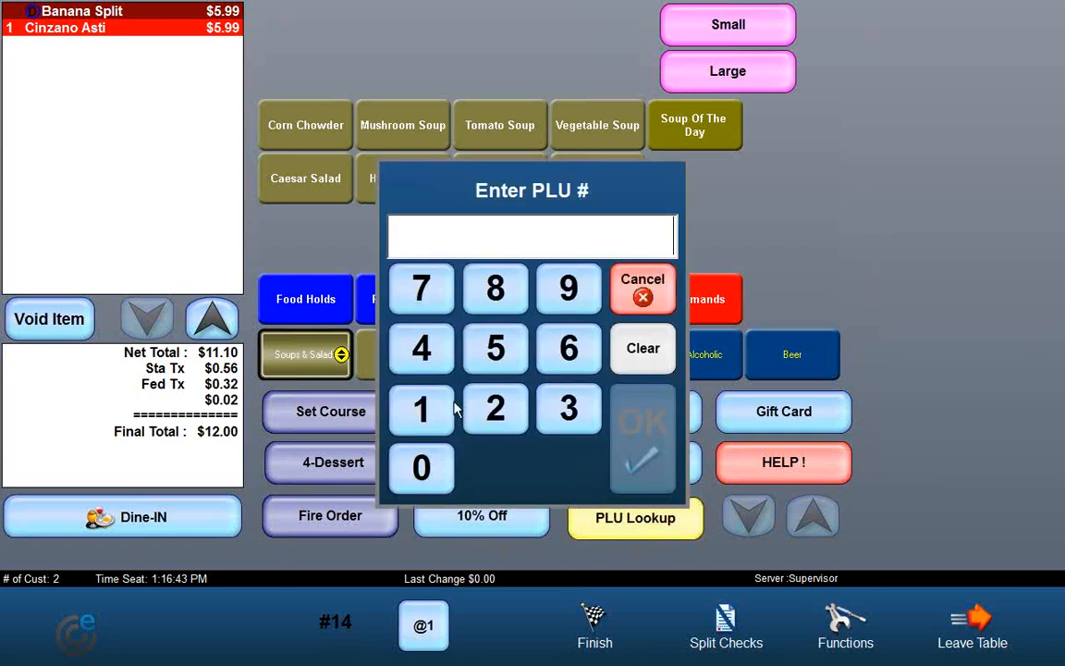
click(423, 348)
click(495, 348)
click(568, 347)
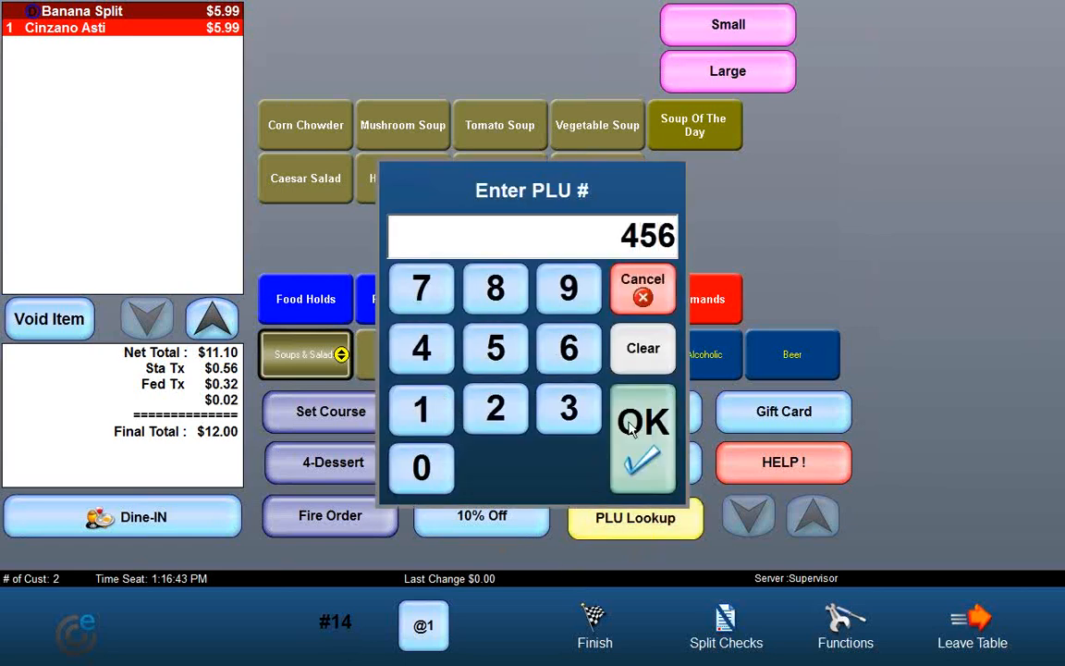
click(642, 425)
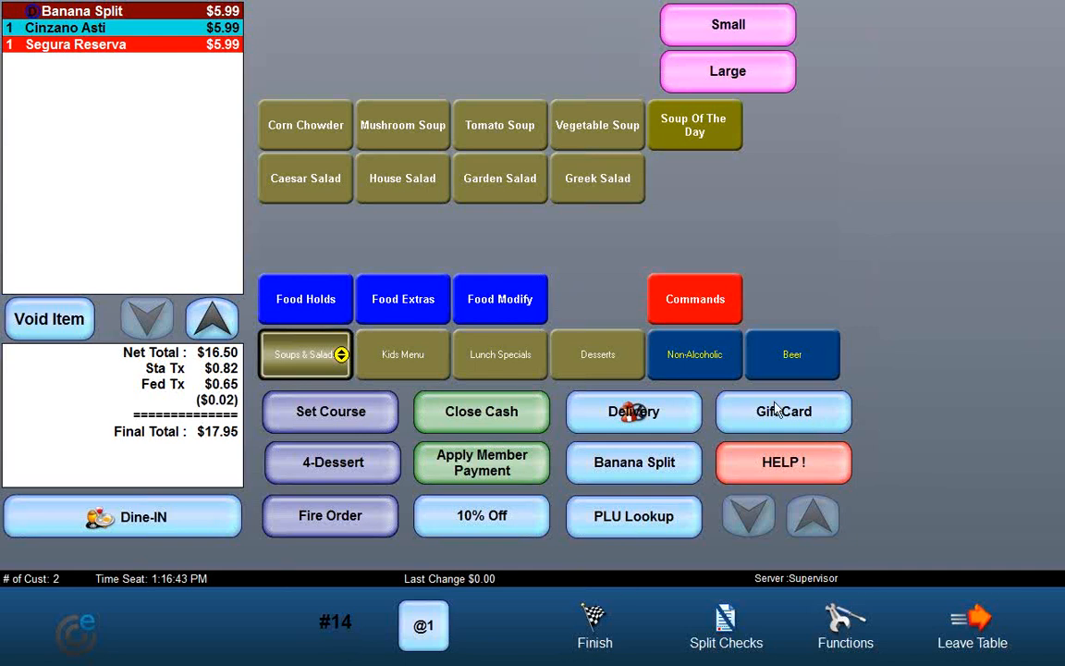
Step: Open the gift card sale for the Gift Card system and cancel it
click(808, 419)
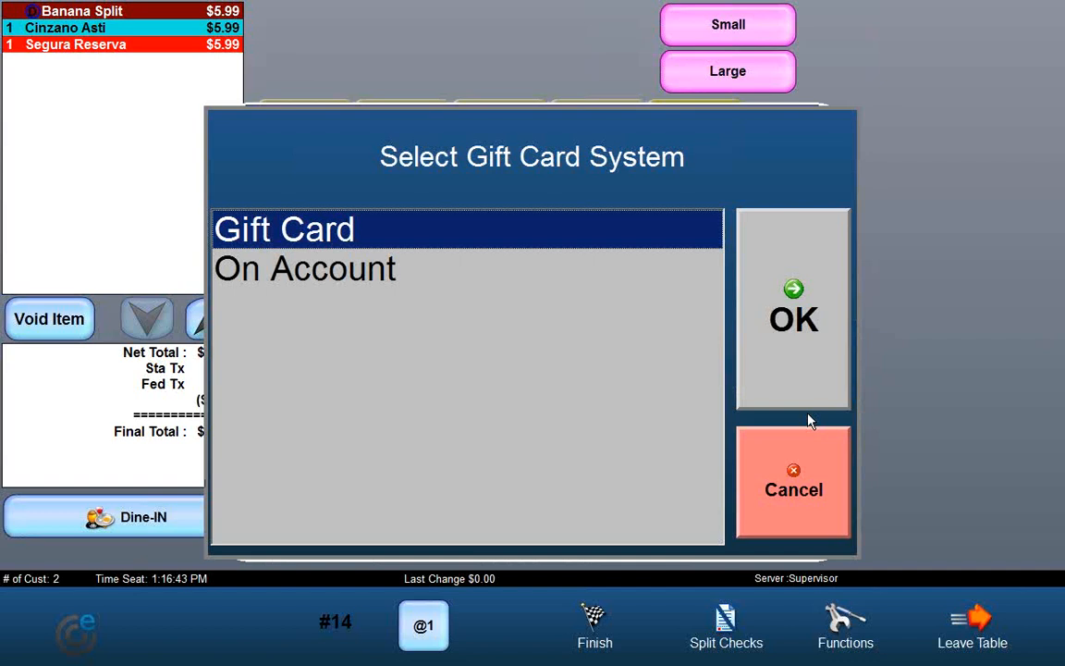
click(794, 371)
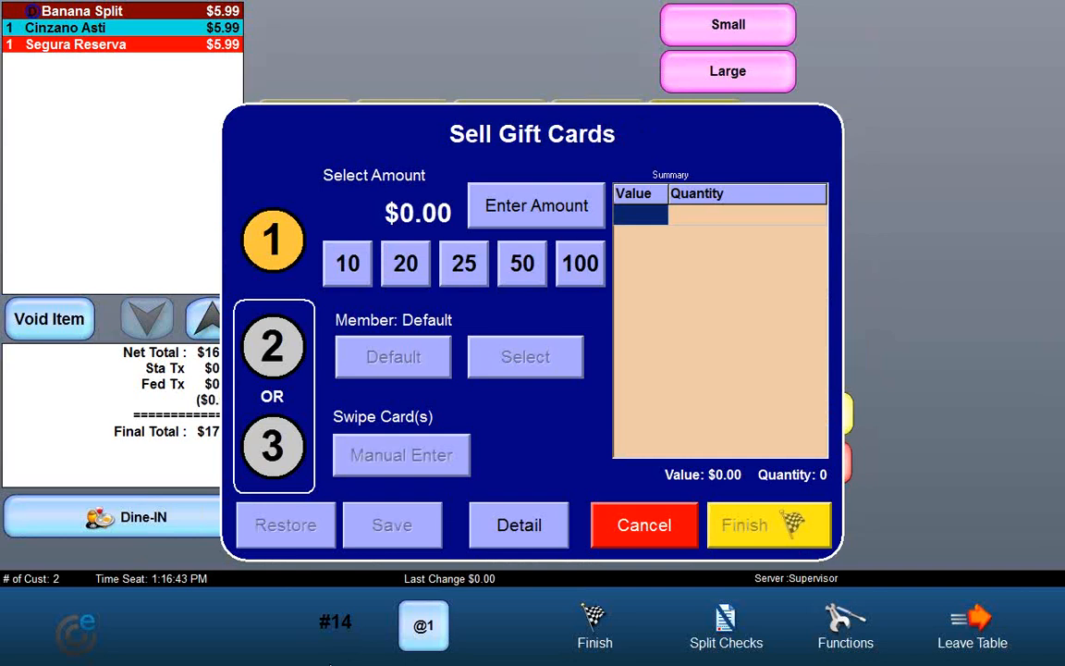
click(609, 531)
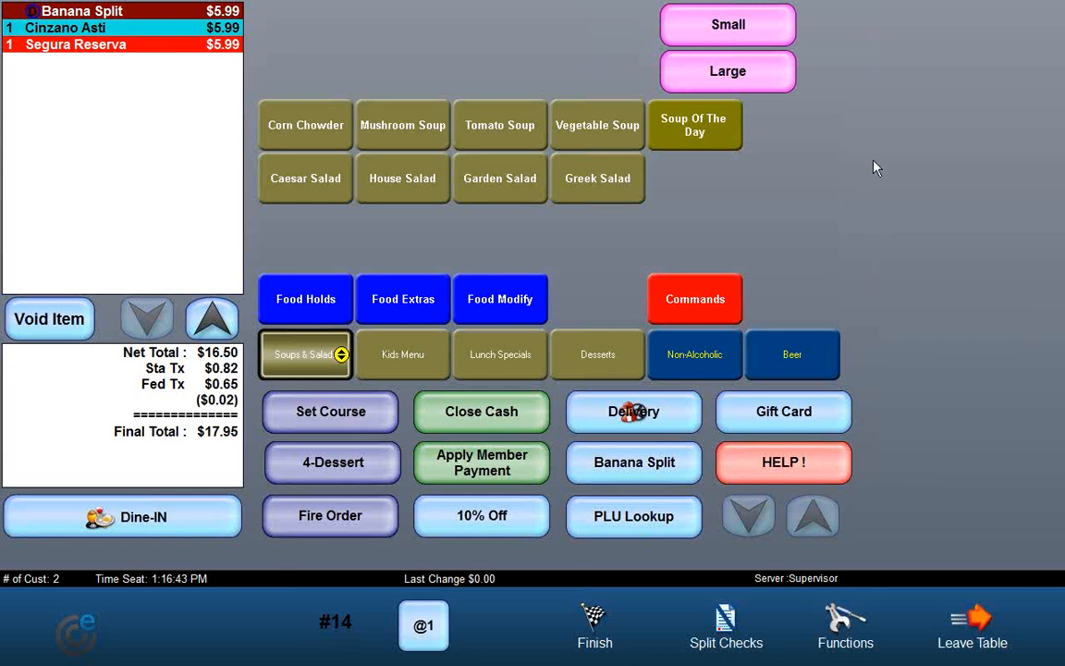
Step: Open the custom Help window and close it again
click(785, 472)
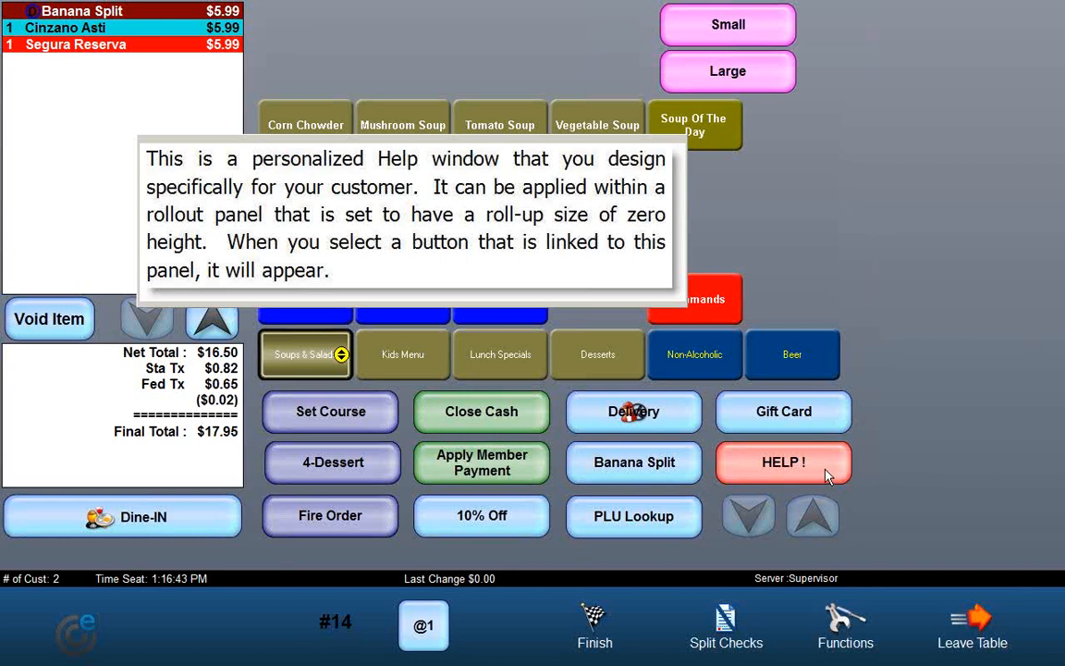
click(828, 473)
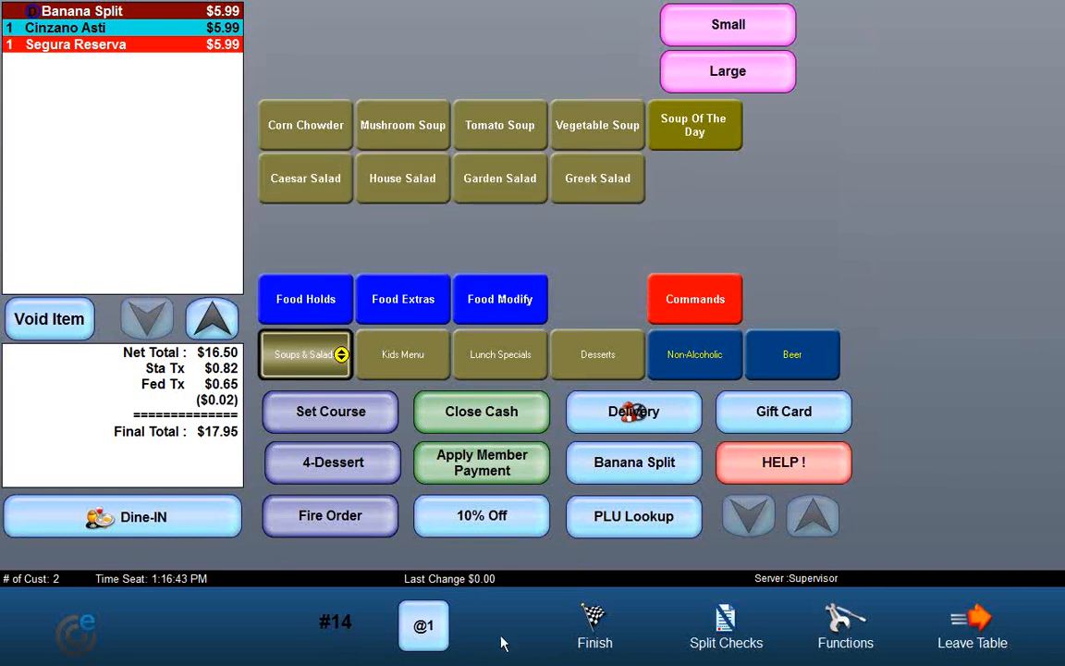
Step: Finish the check by paying it in cash and close the receipt
click(595, 638)
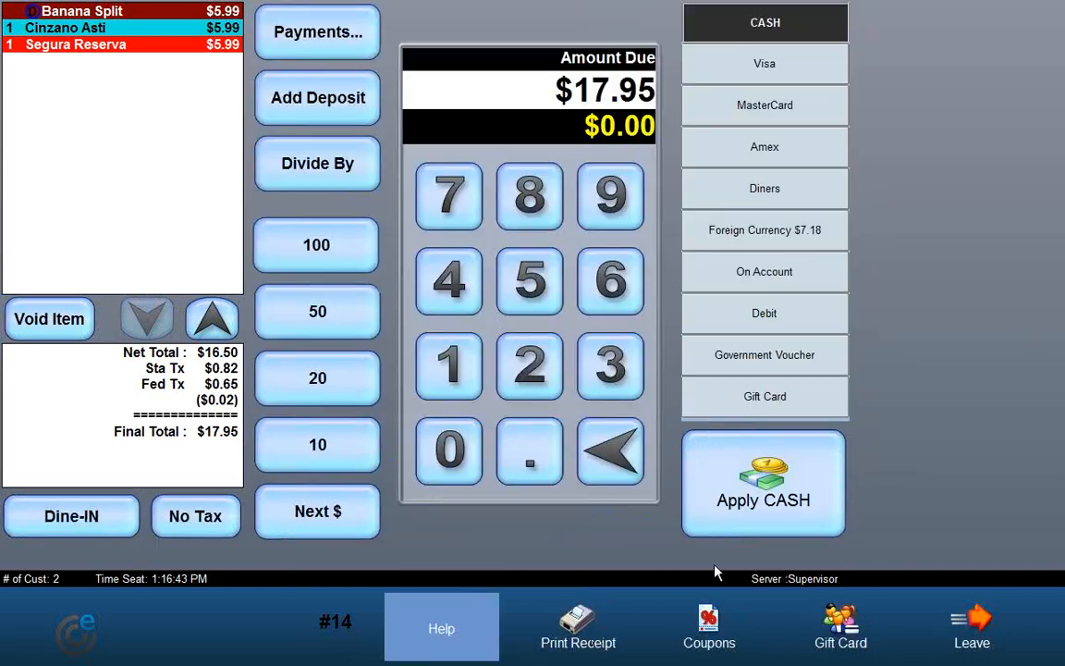
click(737, 514)
click(518, 561)
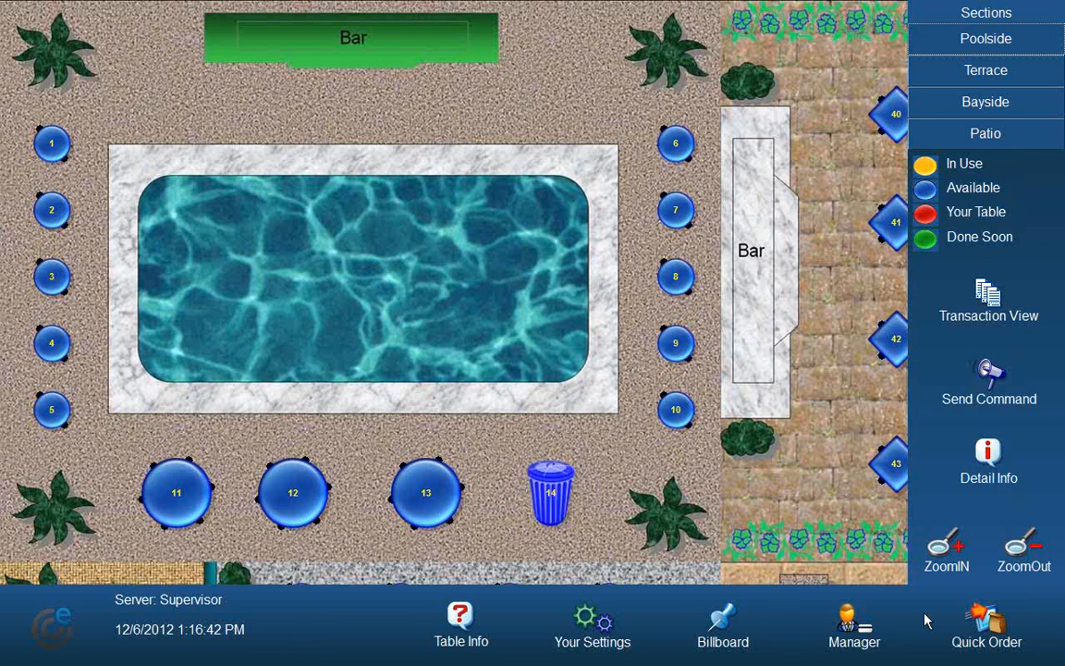
Step: Exit the POS program from the table map
click(855, 624)
click(273, 294)
click(452, 134)
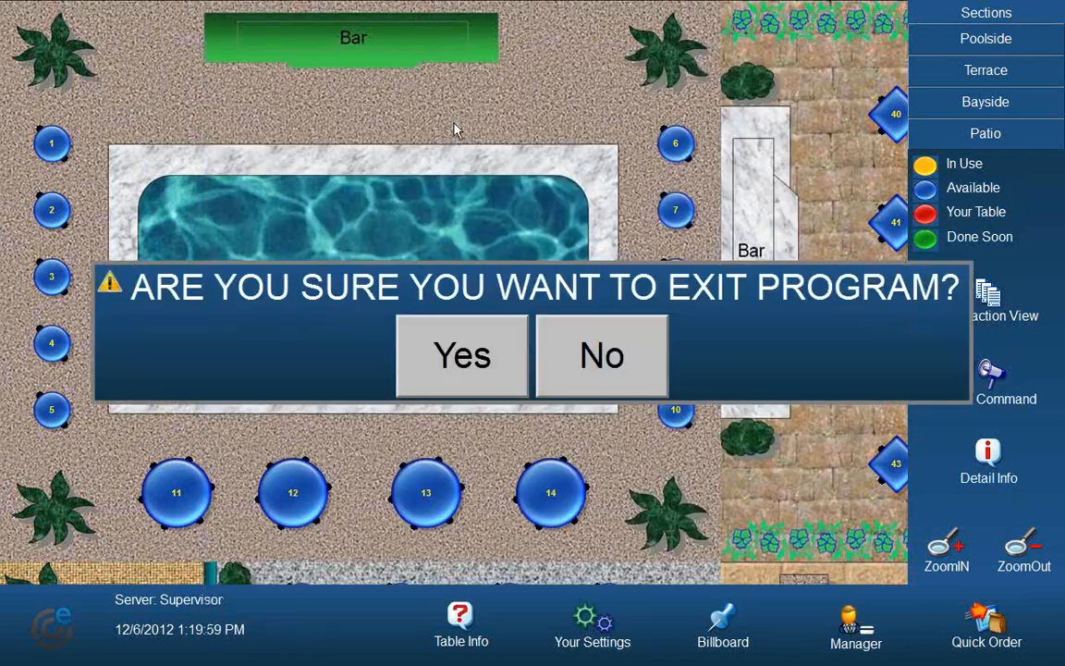
click(442, 356)
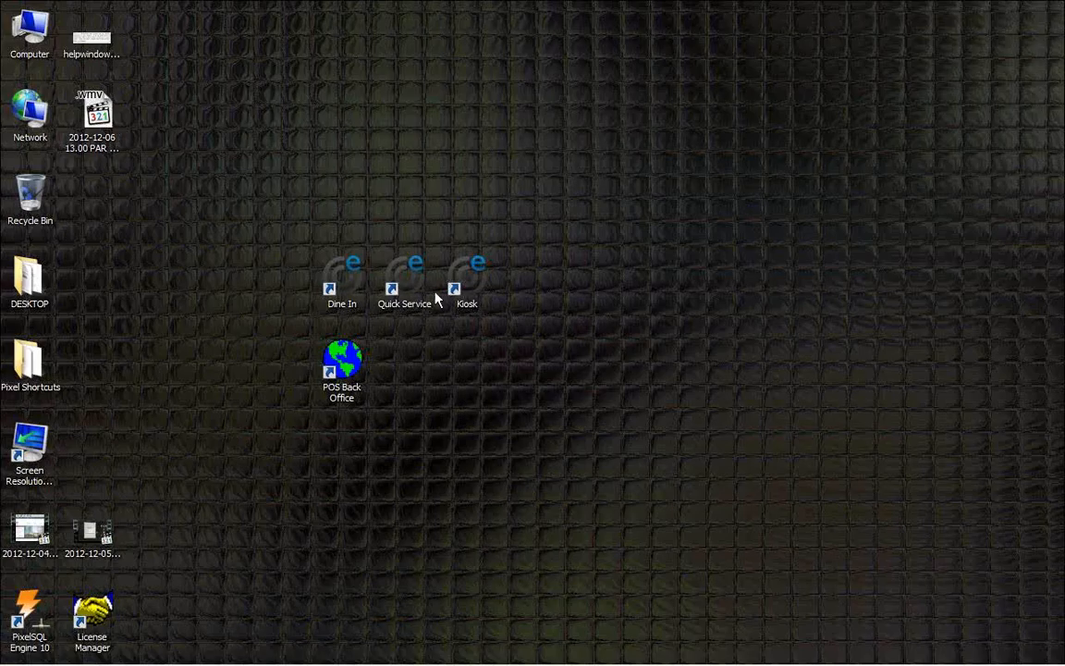
Step: Launch the Quick Service program and log in by entering the employee code
click(410, 294)
double_click(410, 294)
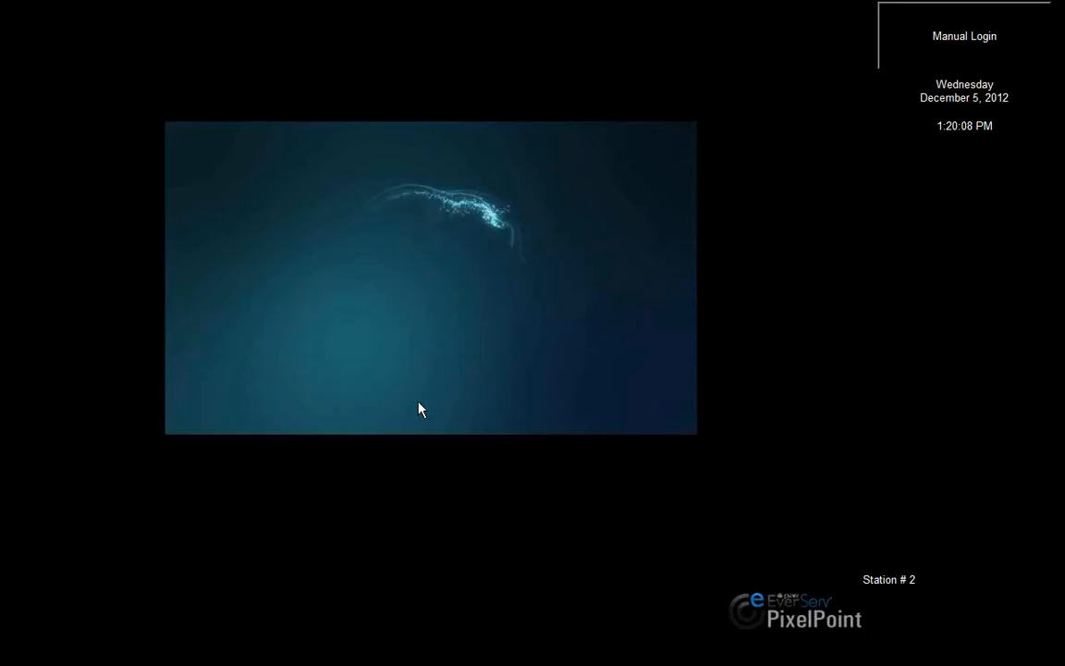
click(423, 411)
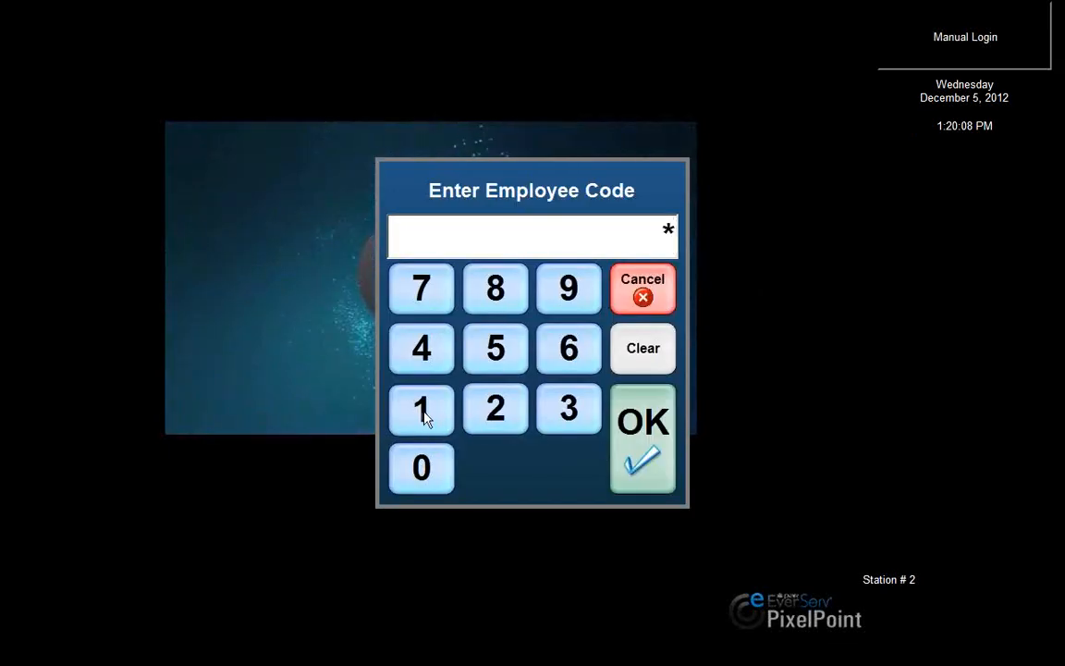
click(648, 443)
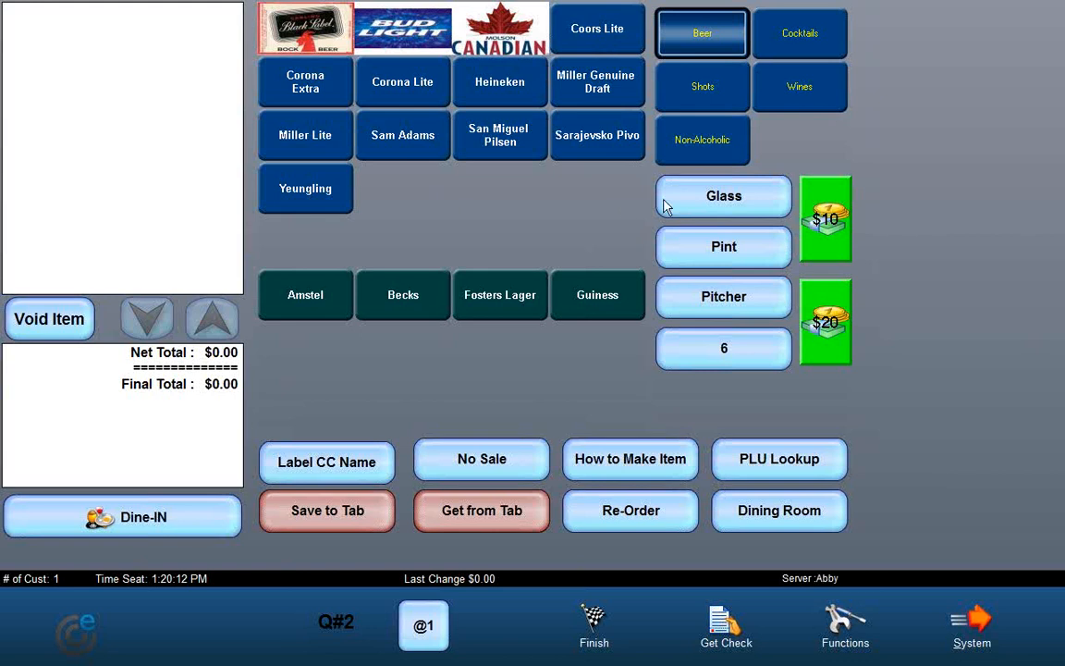
Step: Add three Corona Extra beers to the order: the default size, a pint and a pitcher
click(307, 92)
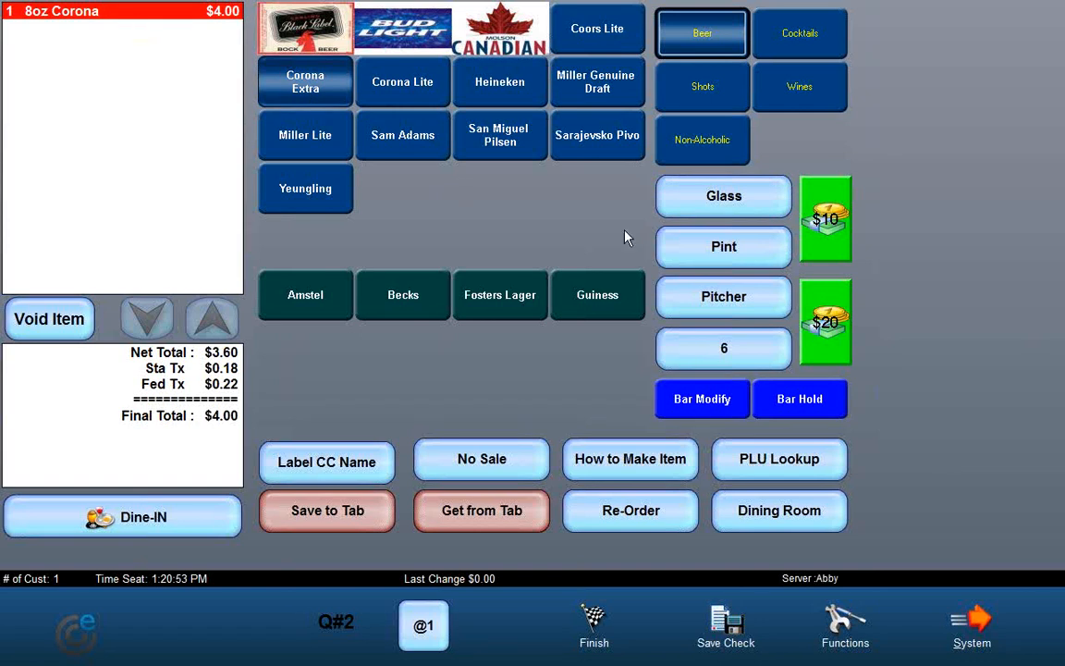
click(713, 252)
click(308, 93)
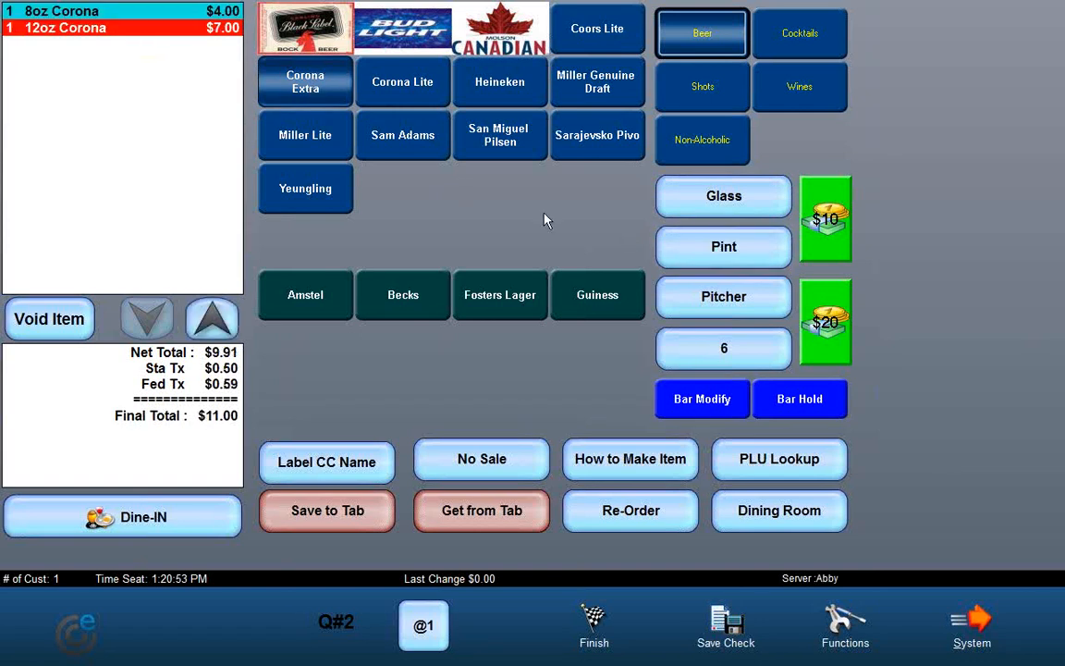
click(720, 297)
click(296, 82)
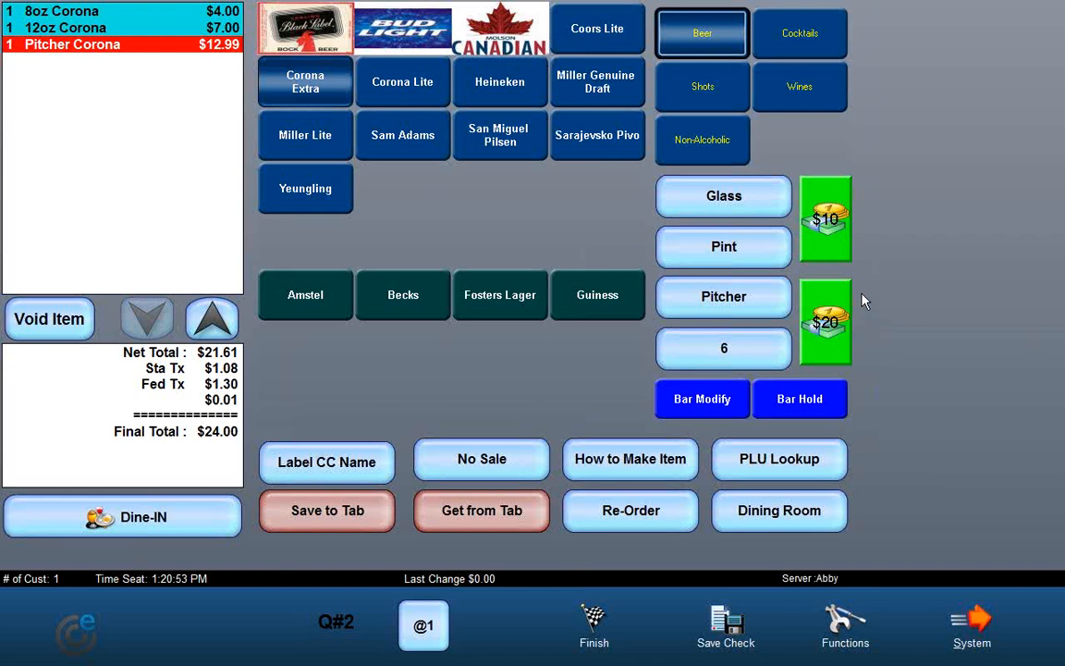
Step: Finish the check, pay it in cash and close the receipt
click(599, 618)
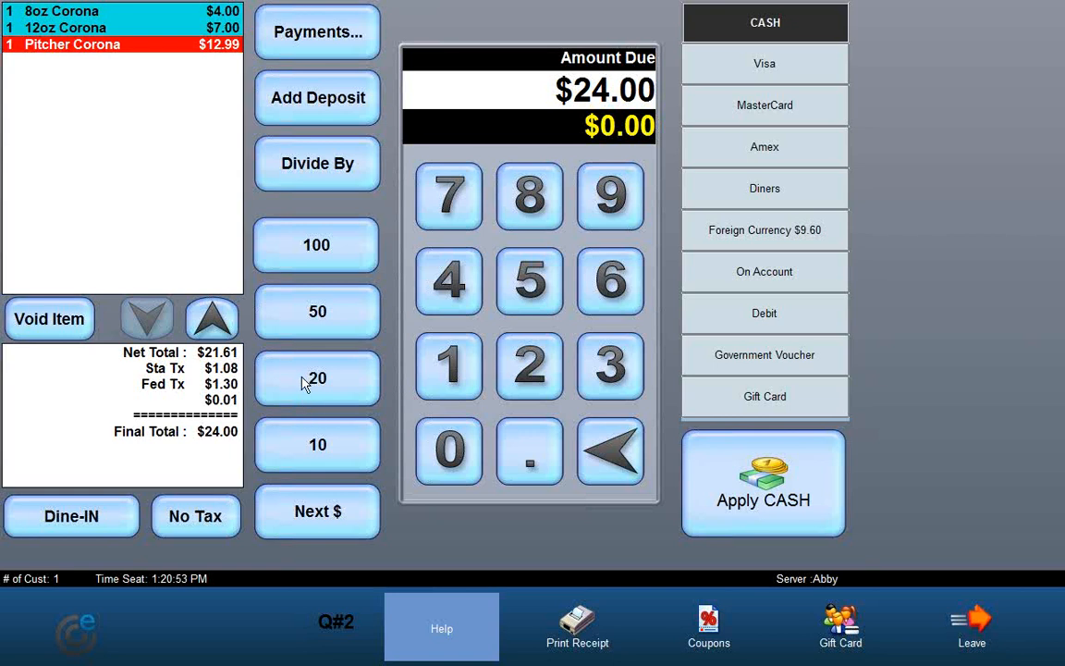
click(966, 625)
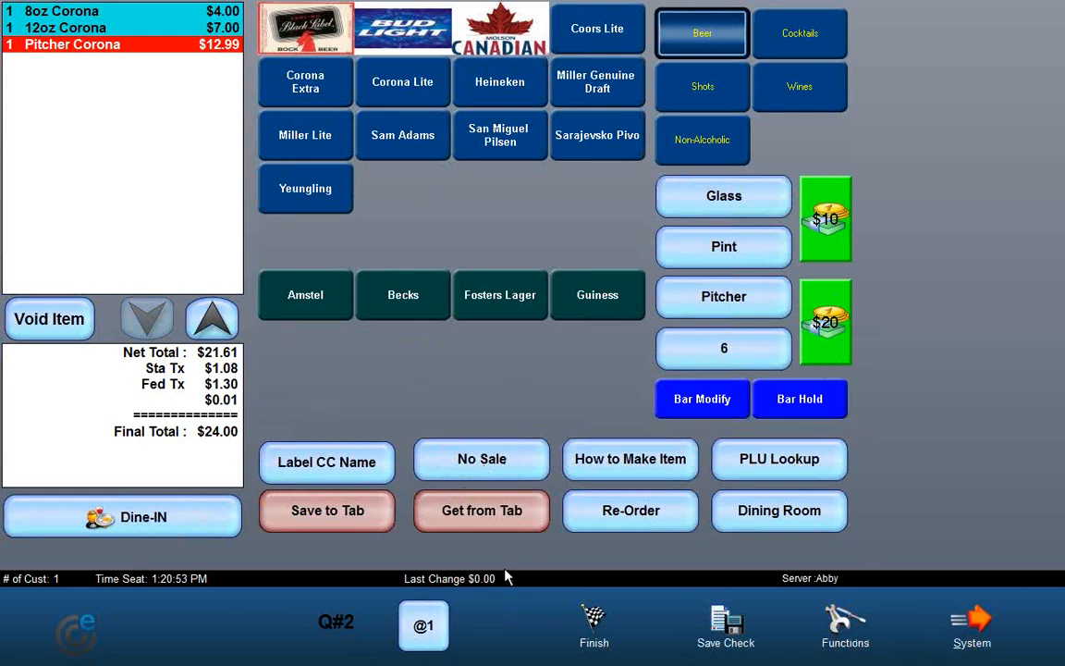
click(588, 614)
click(763, 476)
click(532, 353)
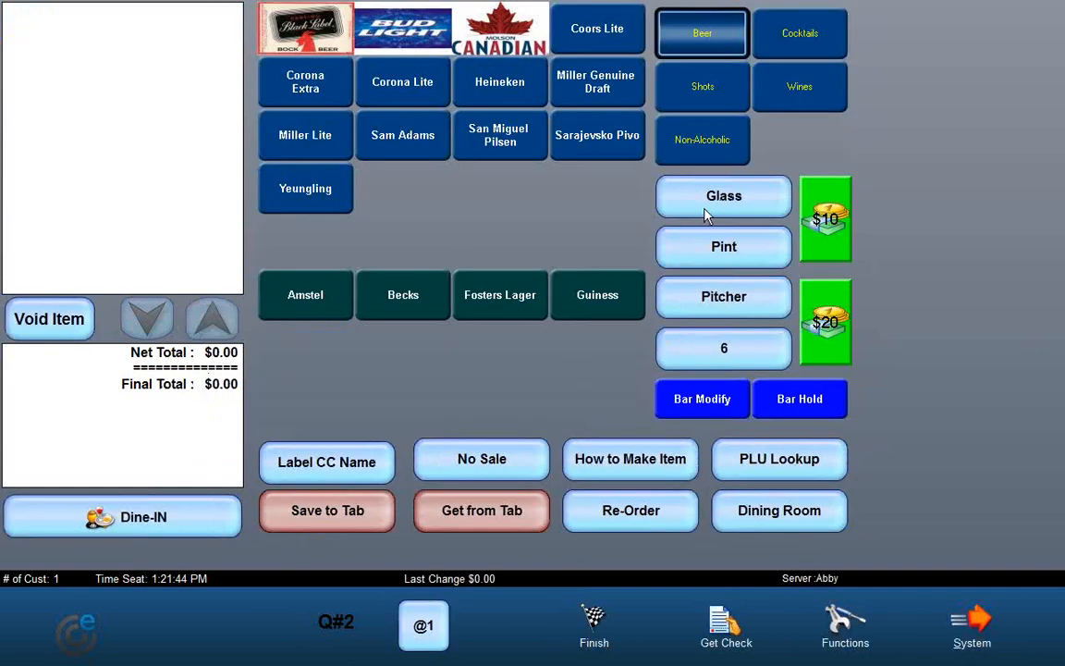
Step: Add a 12oz Corona and a six-pack of Miller Lite to a new order
click(344, 102)
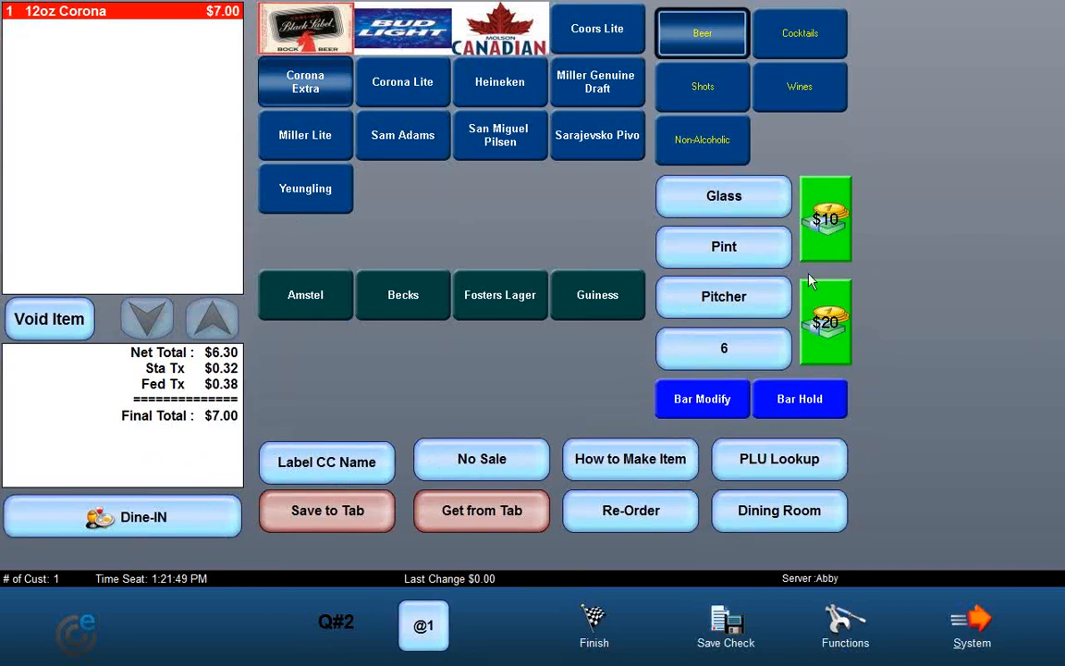
click(835, 227)
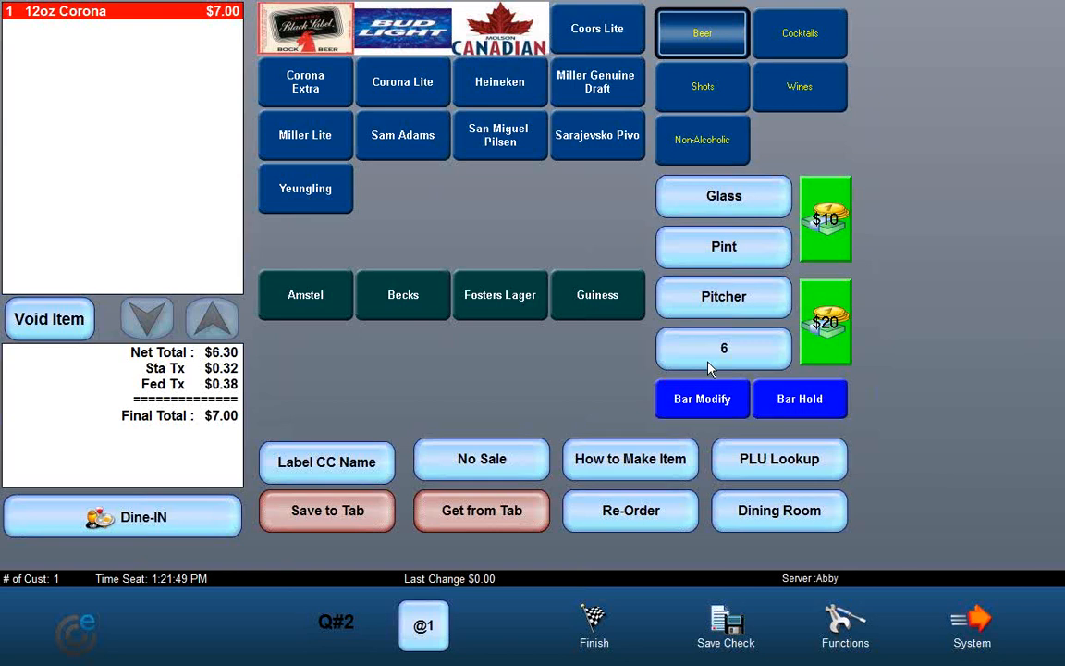
click(710, 358)
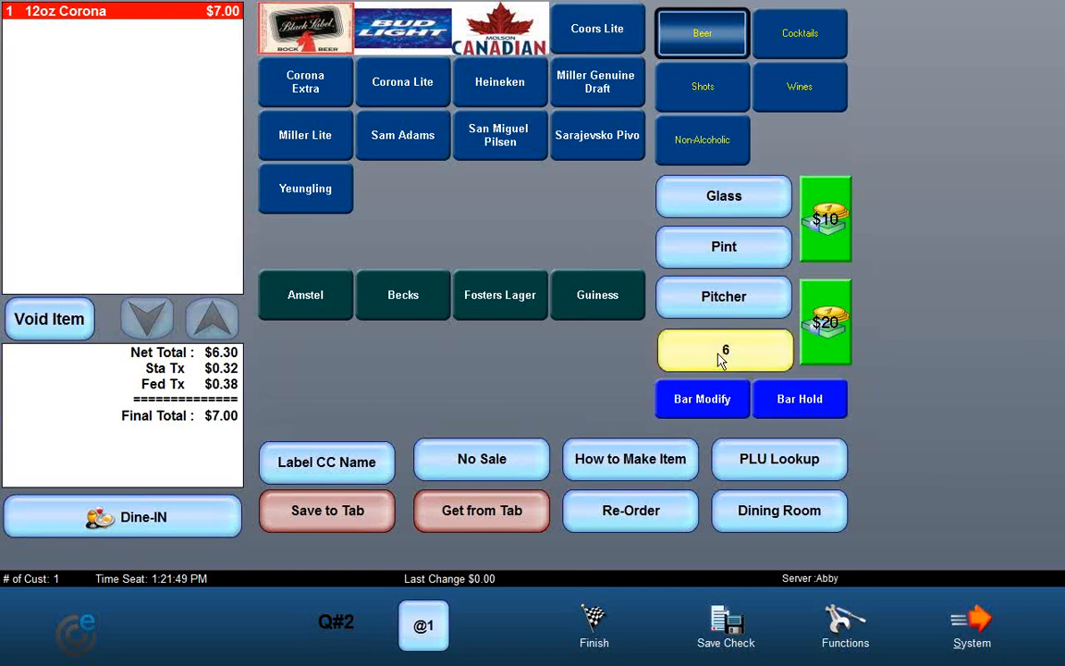
click(276, 134)
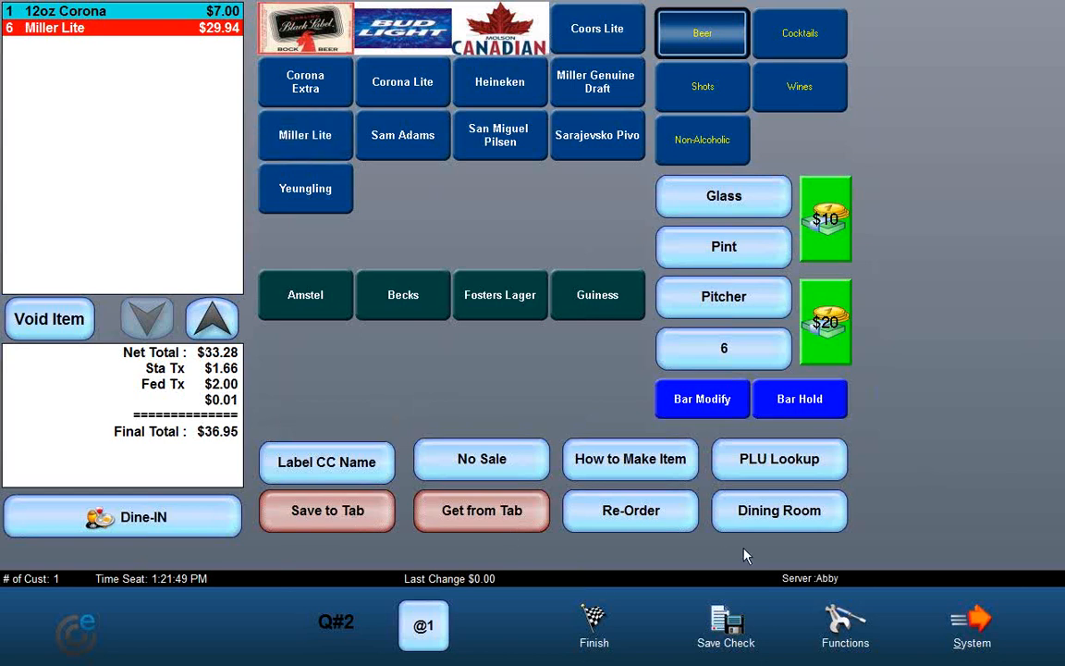
Step: Open the Label CC Name card swipe and cancel it
click(324, 472)
click(342, 466)
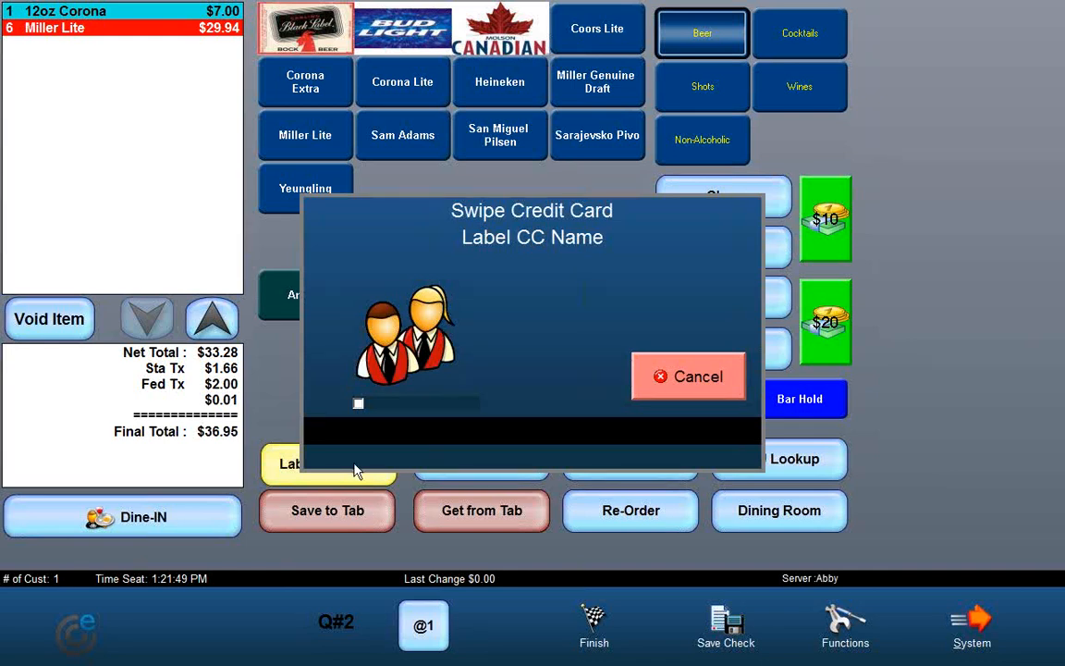
click(682, 387)
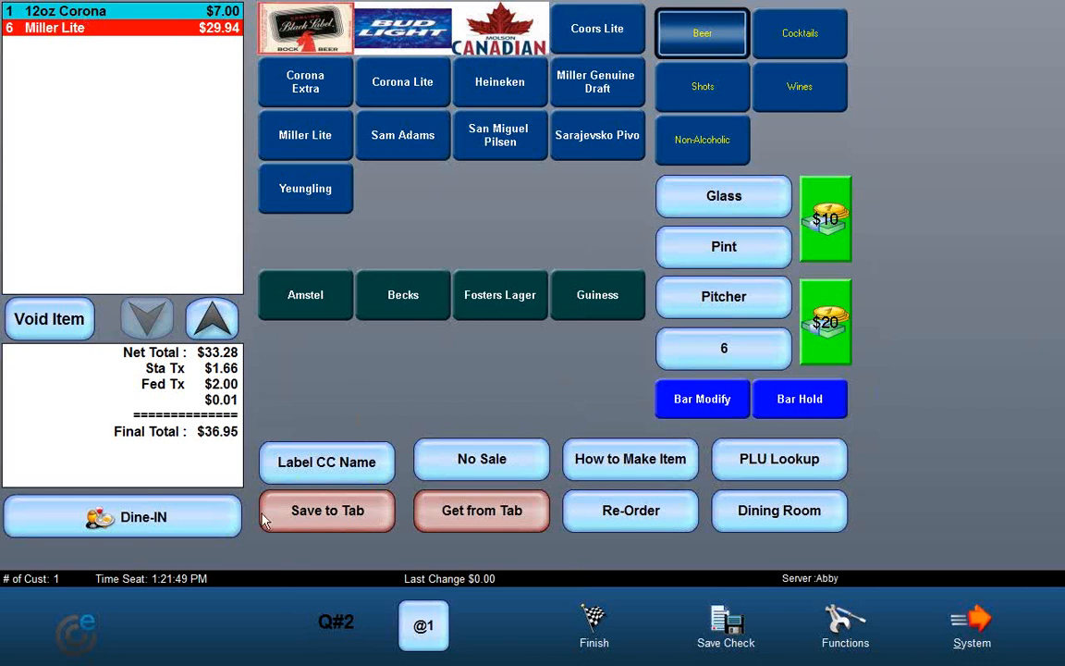
Step: Save the order to a member's tab, finding the member by last name, and acknowledge the confirmation
click(337, 524)
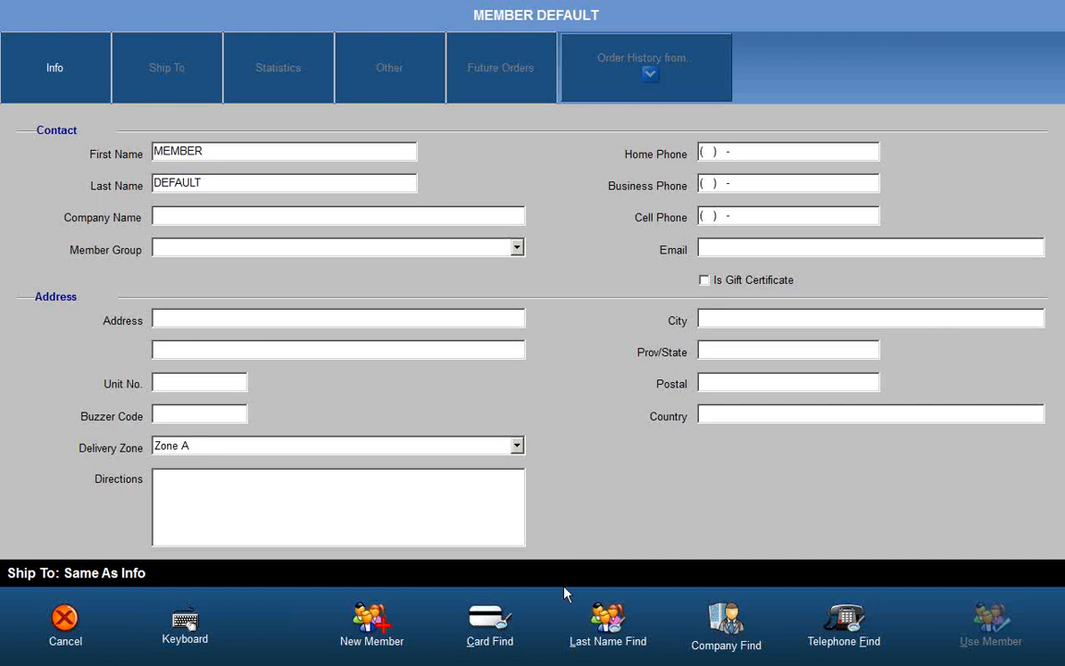
click(610, 614)
click(230, 552)
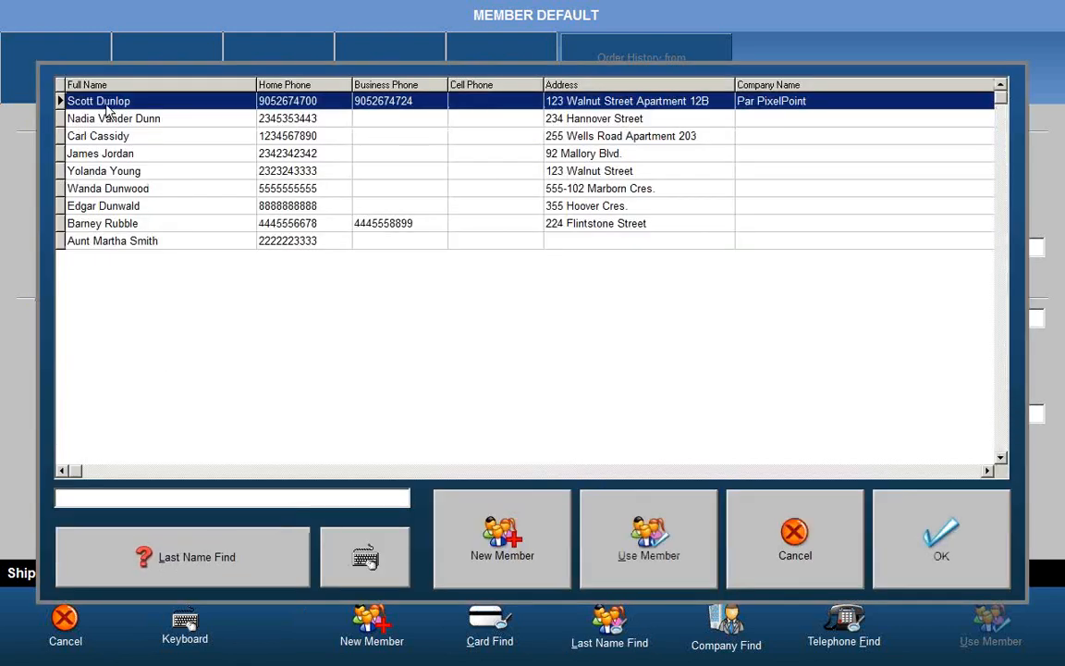
click(908, 559)
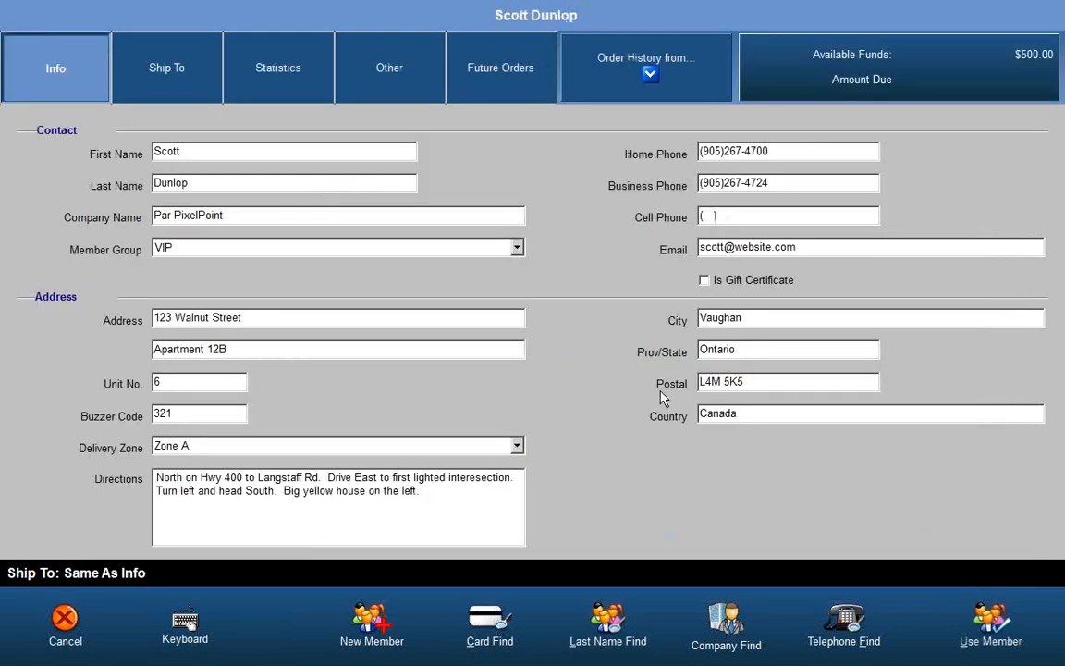
click(990, 621)
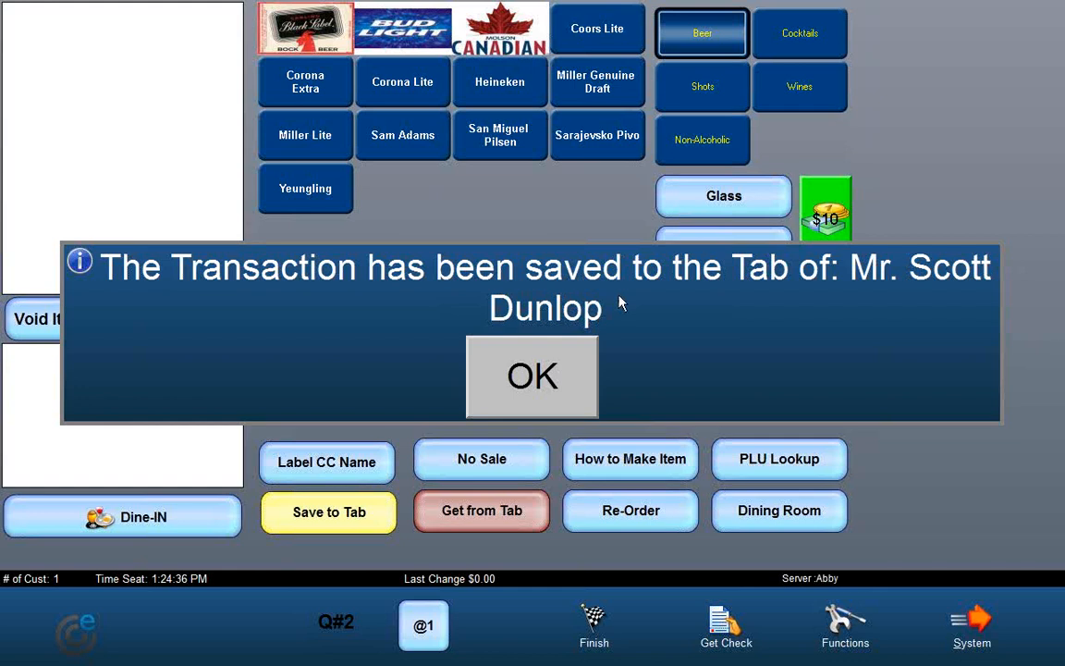
click(523, 386)
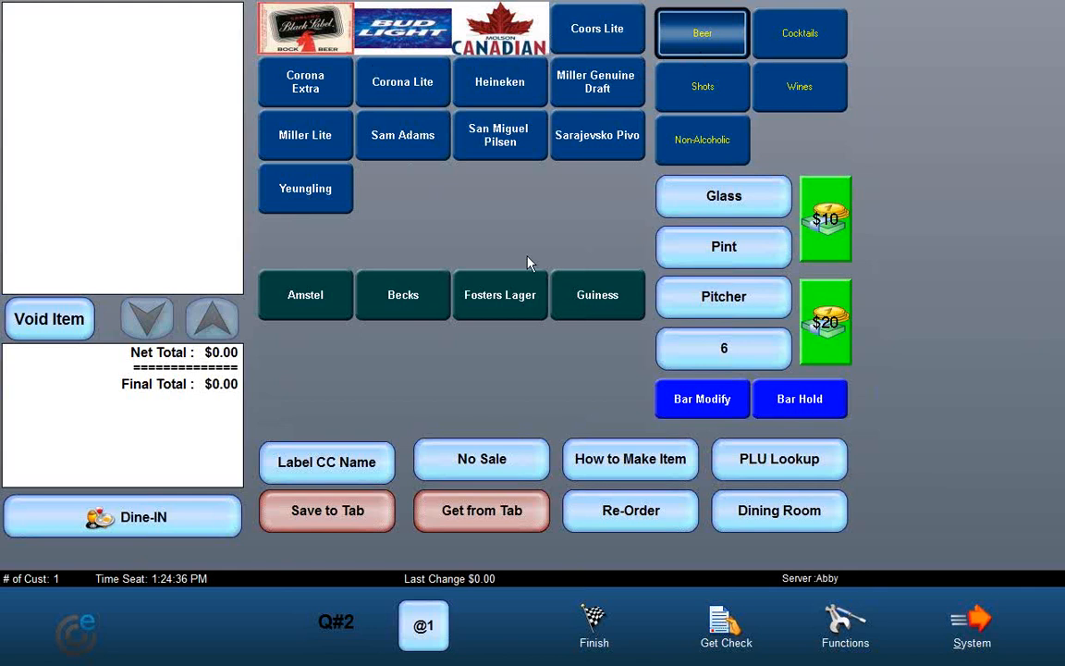
Step: Retrieve the same member's tab by last name back onto the order and finish the check
click(495, 522)
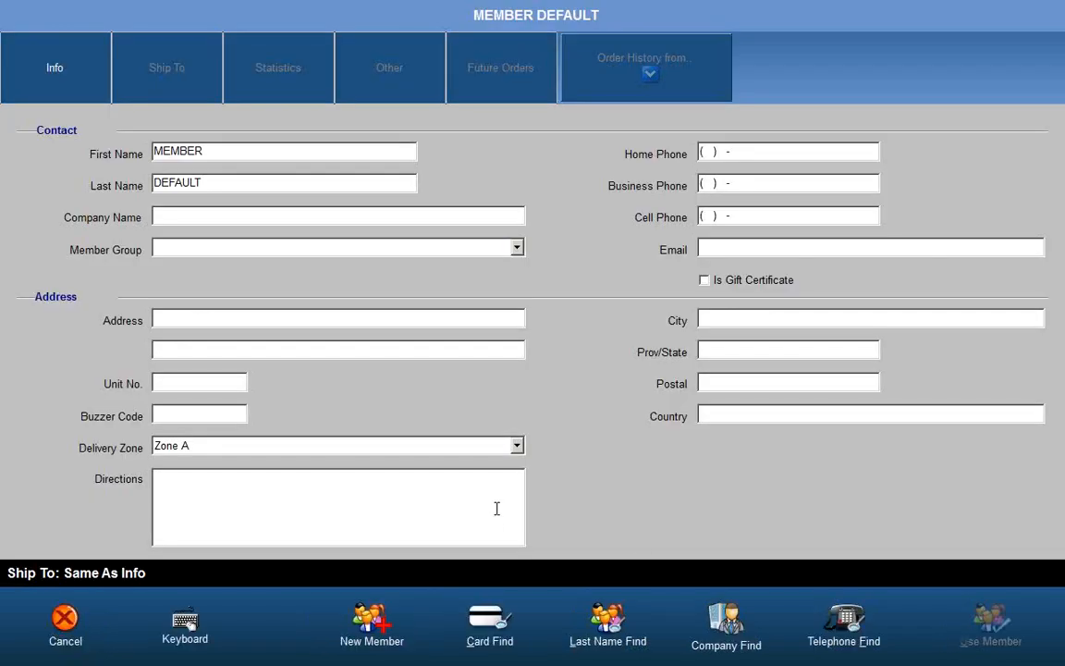
click(607, 621)
click(211, 558)
click(941, 537)
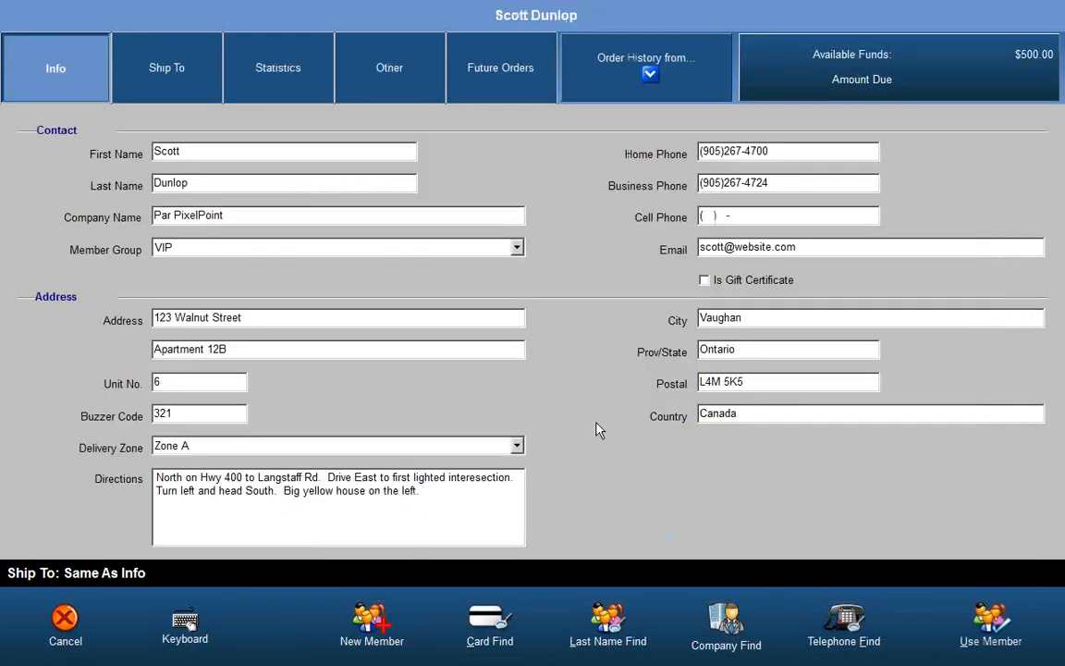
click(971, 634)
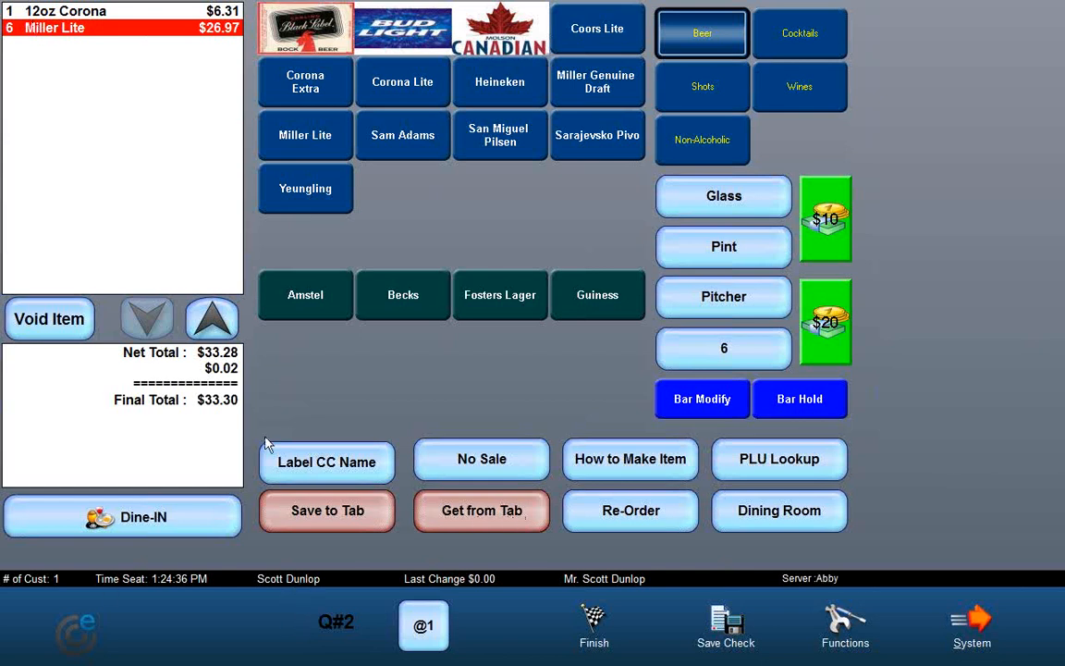
click(592, 624)
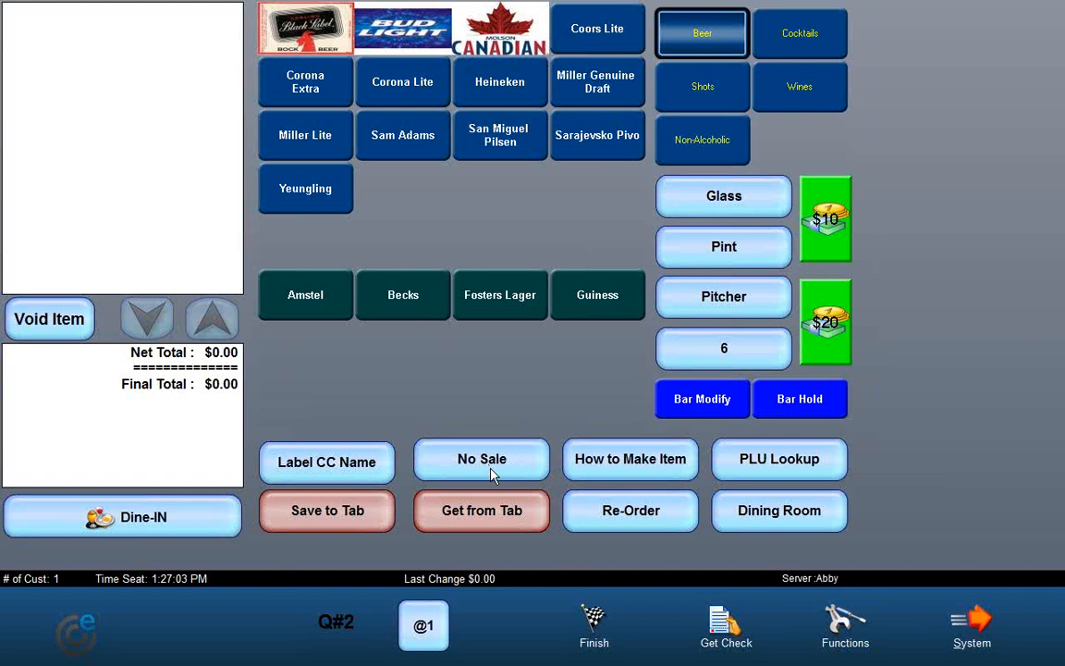
Step: Try a No Sale to open the cash drawer and dismiss the message
click(490, 471)
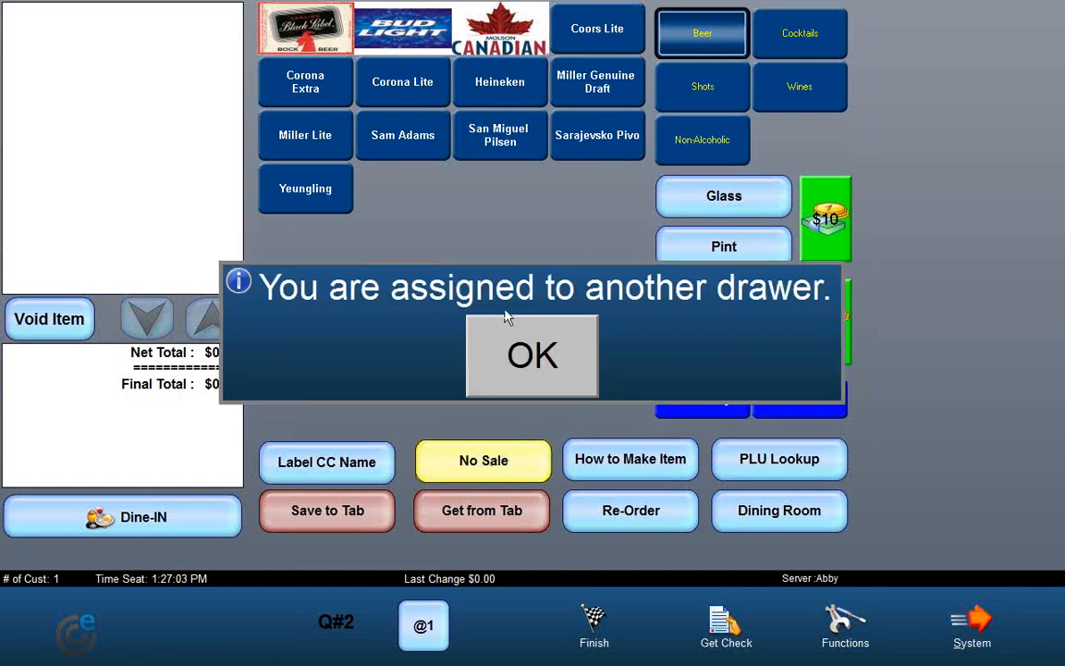
click(550, 350)
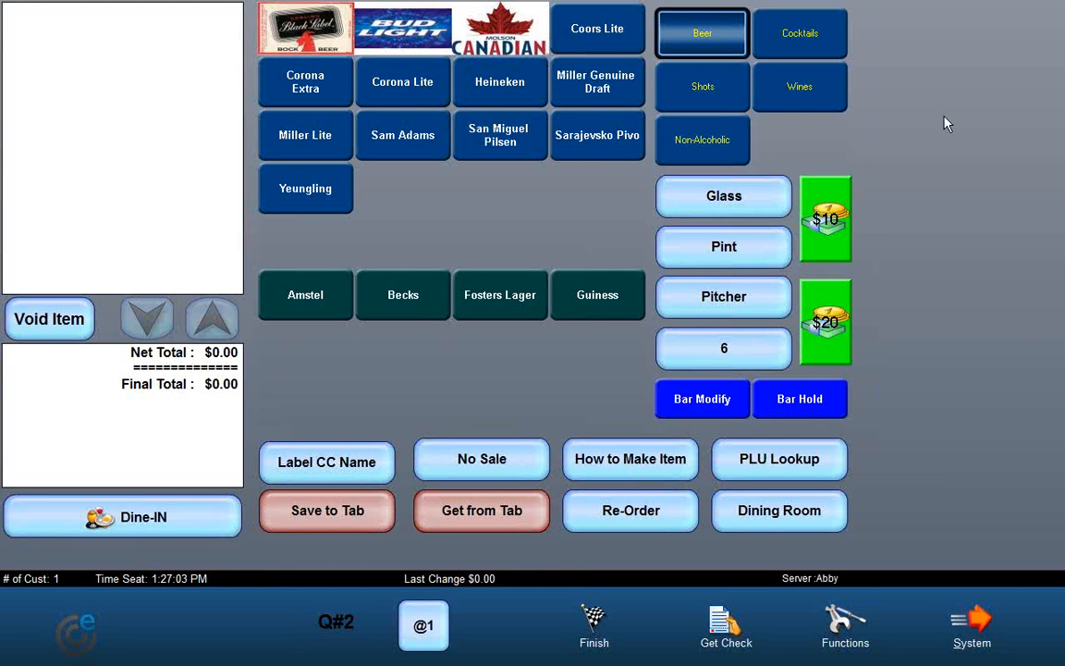
Step: Add an After Eight cocktail and view its recipe with How to Make Item
click(796, 33)
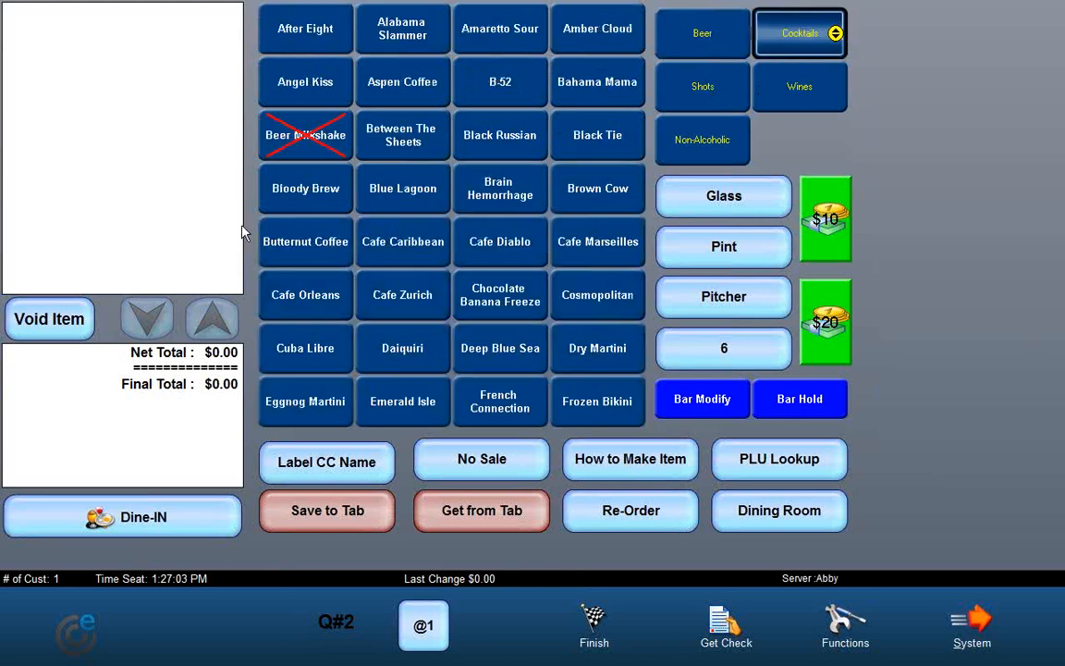
click(303, 29)
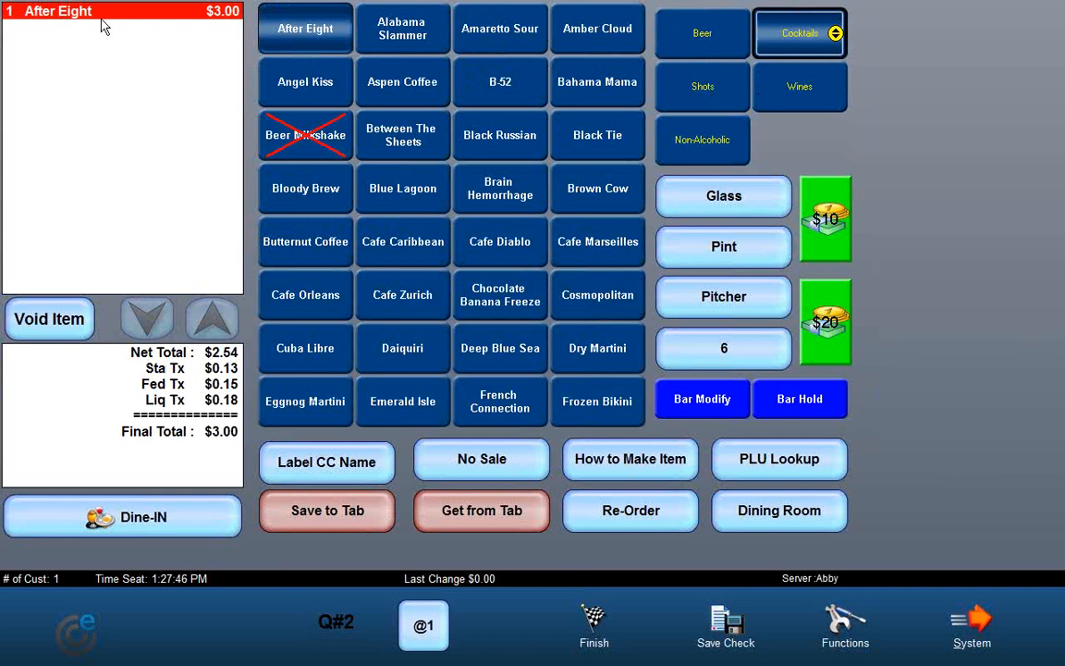
click(610, 467)
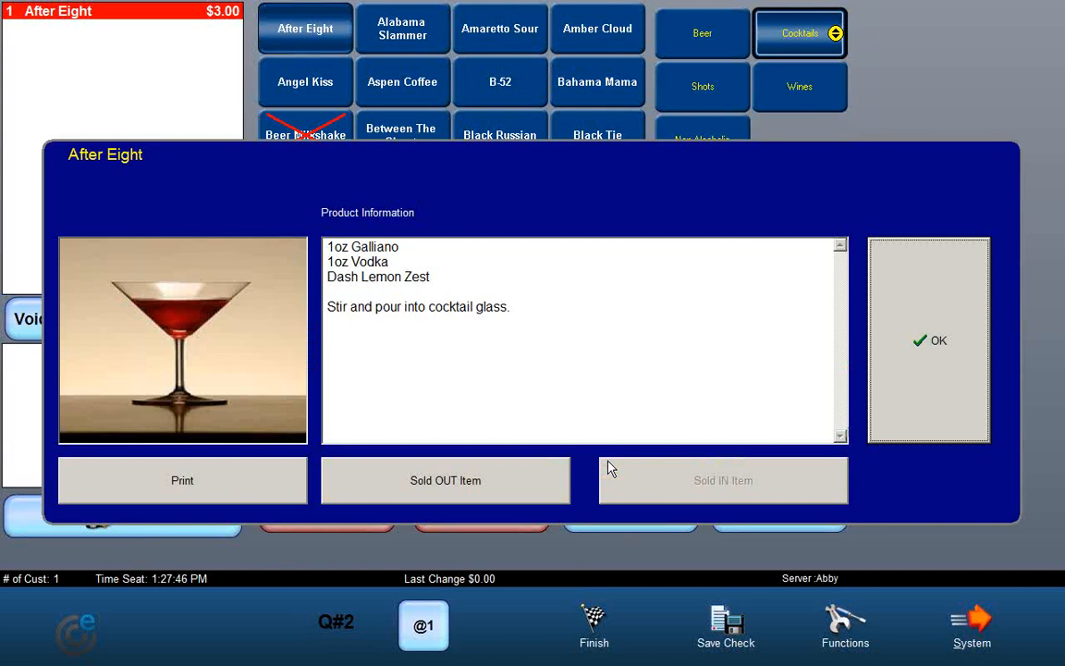
click(899, 388)
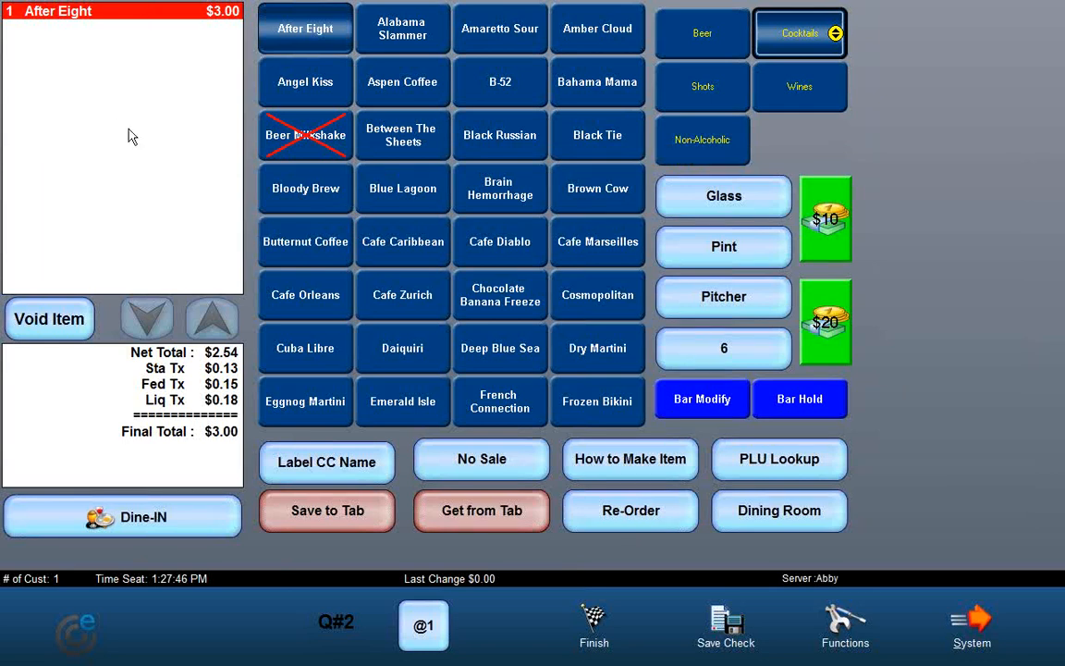
Step: Add an Angel Kiss cocktail and try to view its recipe
click(308, 91)
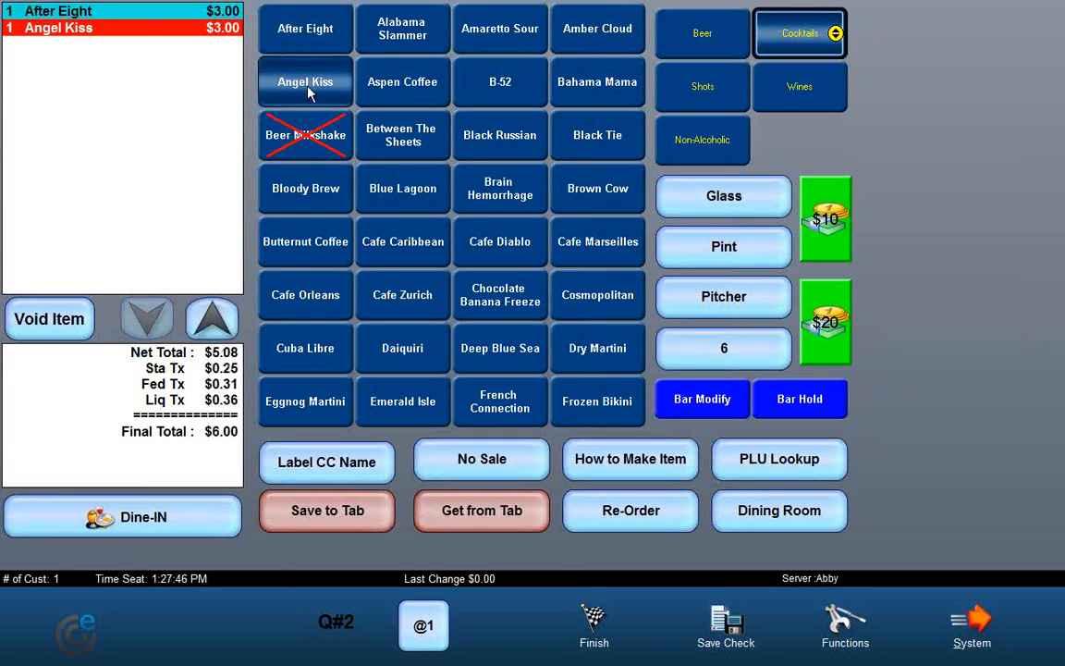
click(638, 470)
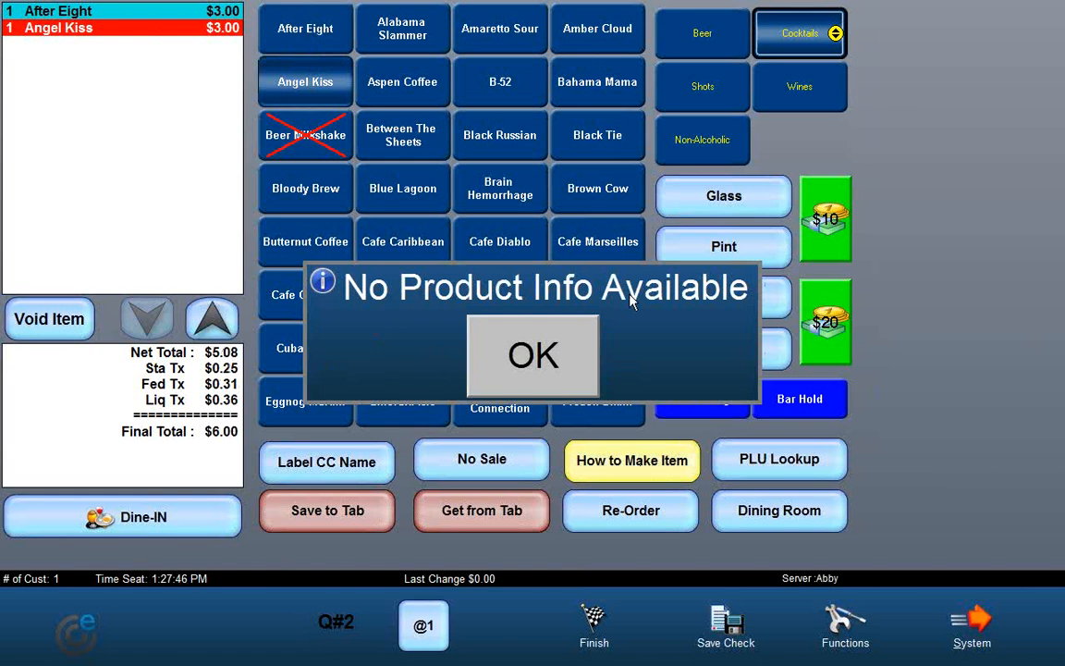
click(490, 377)
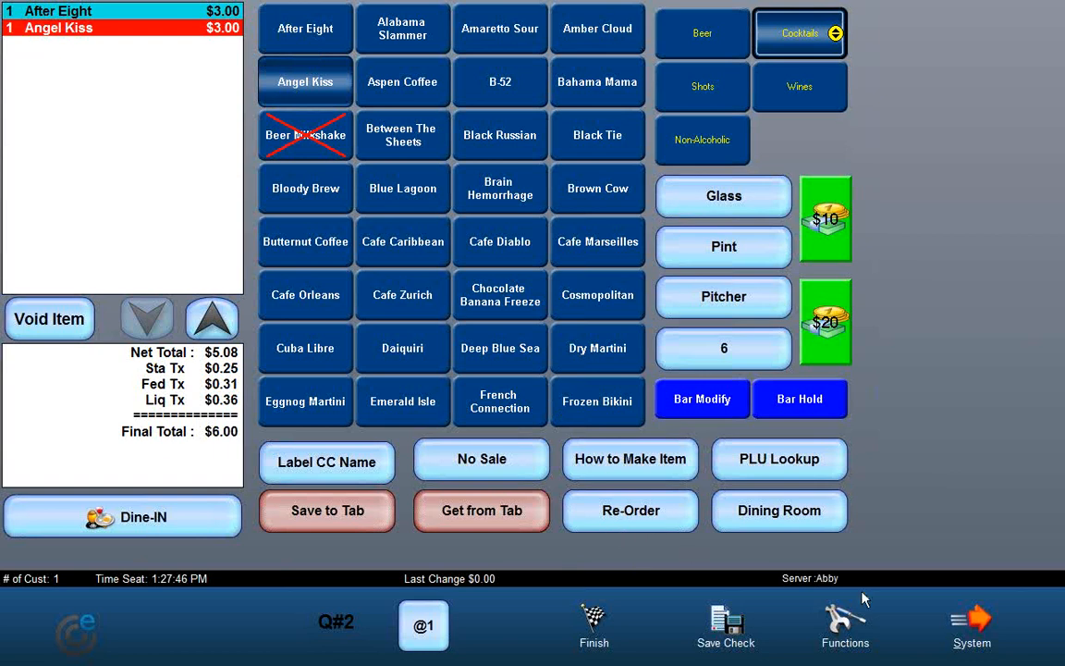
Step: Try to open the System menu and dismiss the message that the transaction must be closed first
click(973, 627)
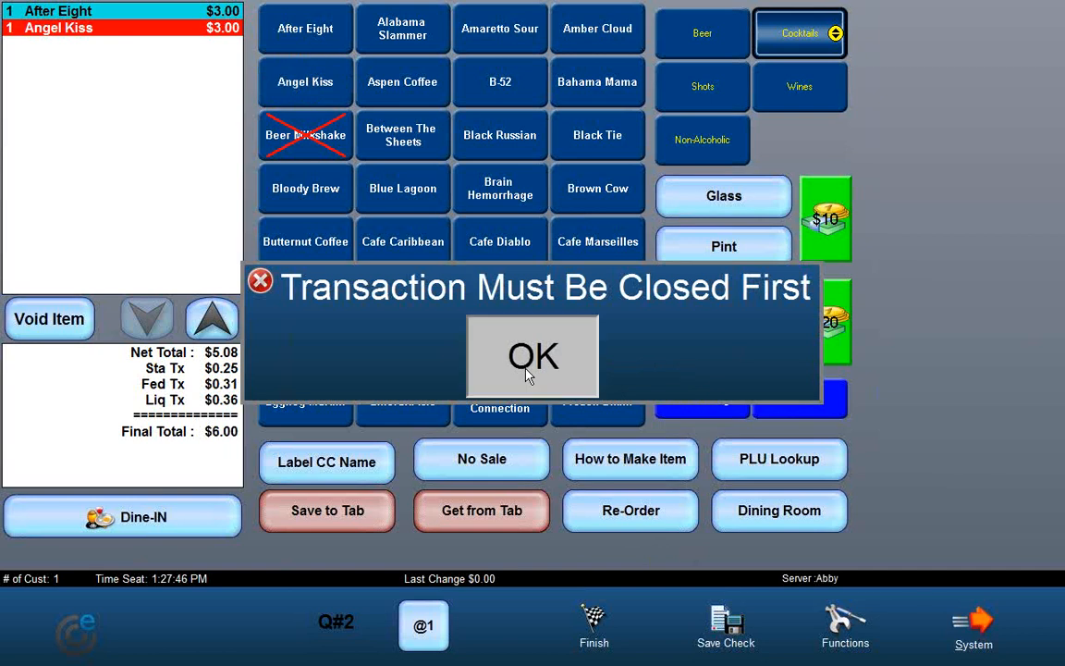
click(530, 357)
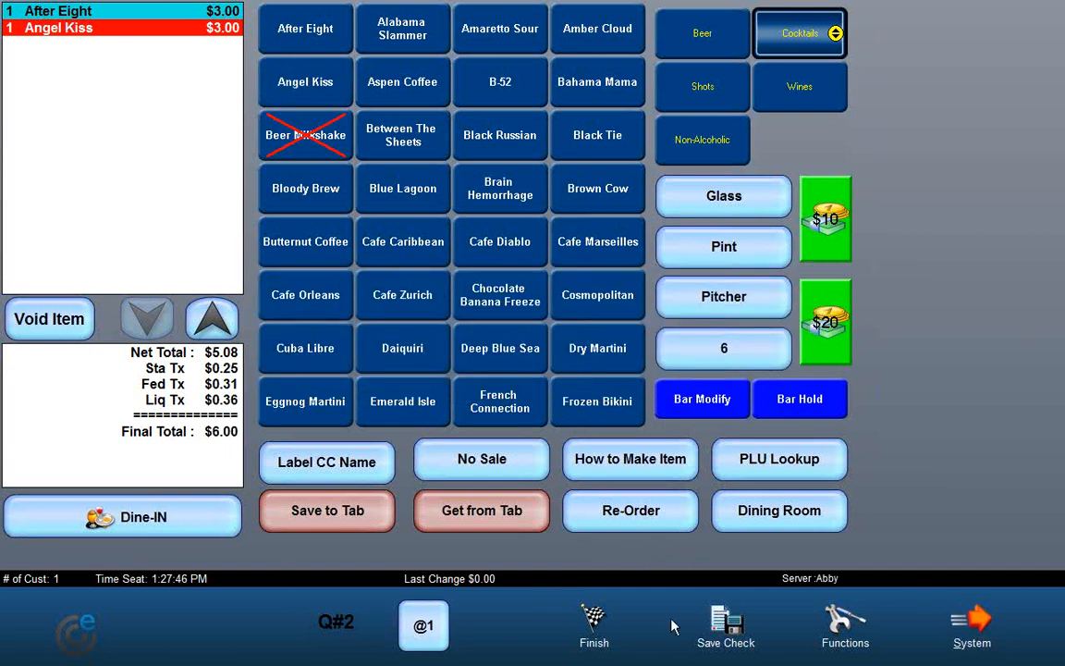
Step: Open the saved-check overview and resume the current check
click(719, 634)
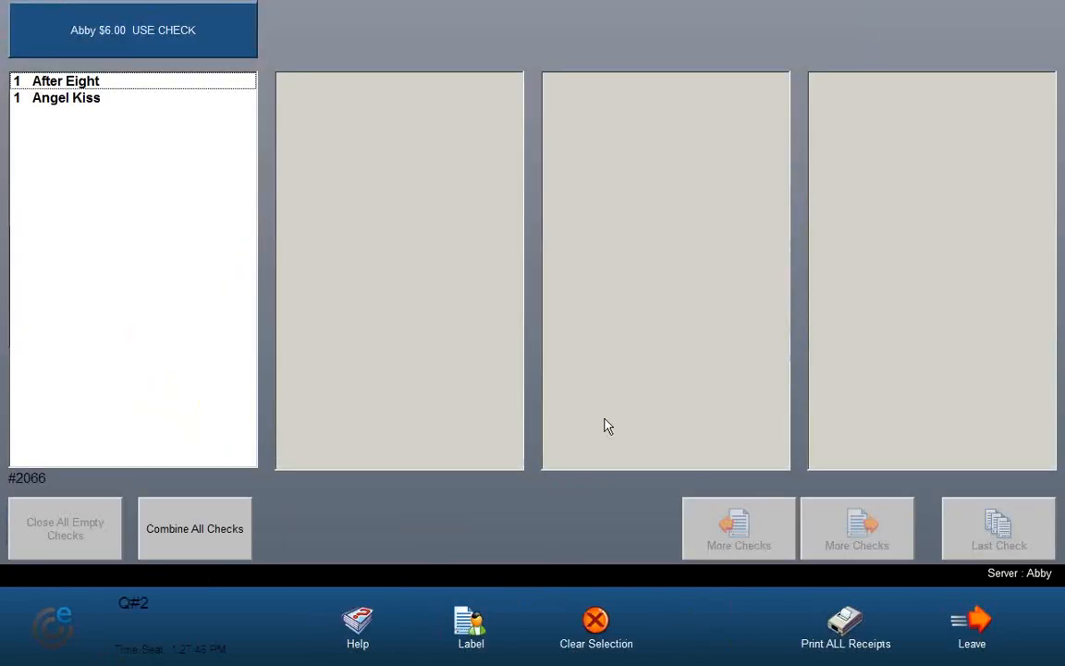
click(137, 41)
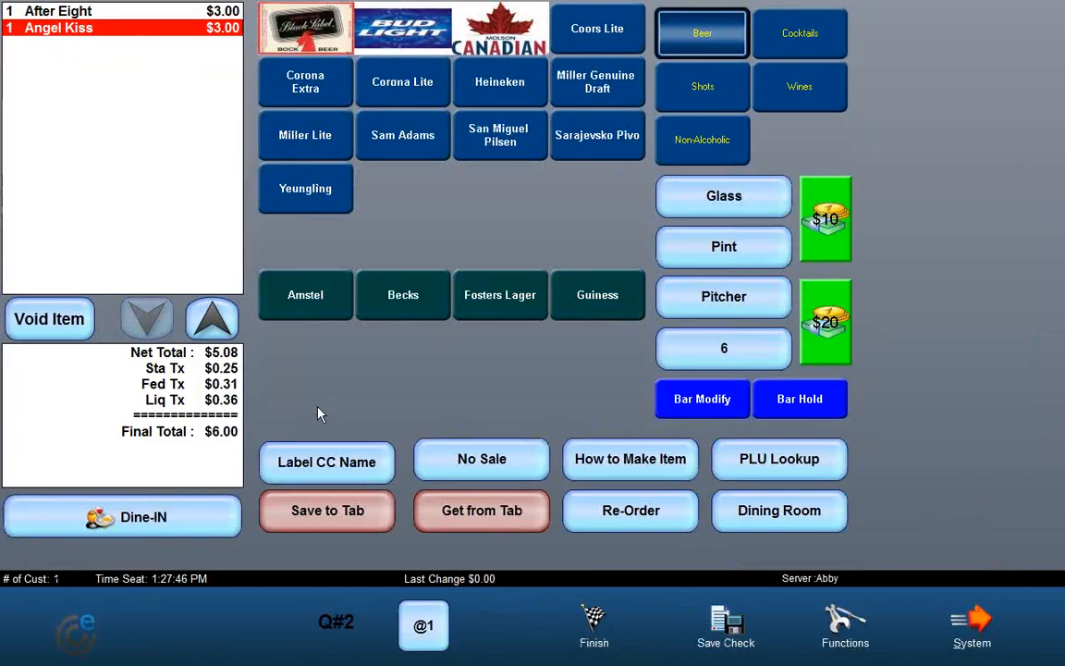
Step: Reorder the Angel Kiss from the order history
click(620, 516)
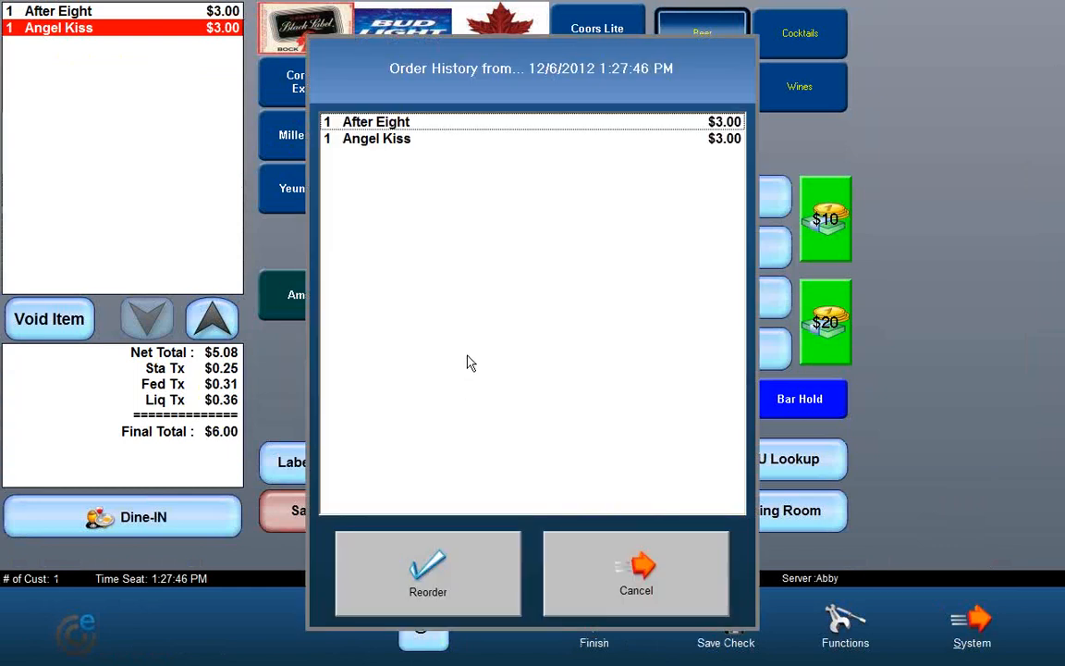
click(378, 148)
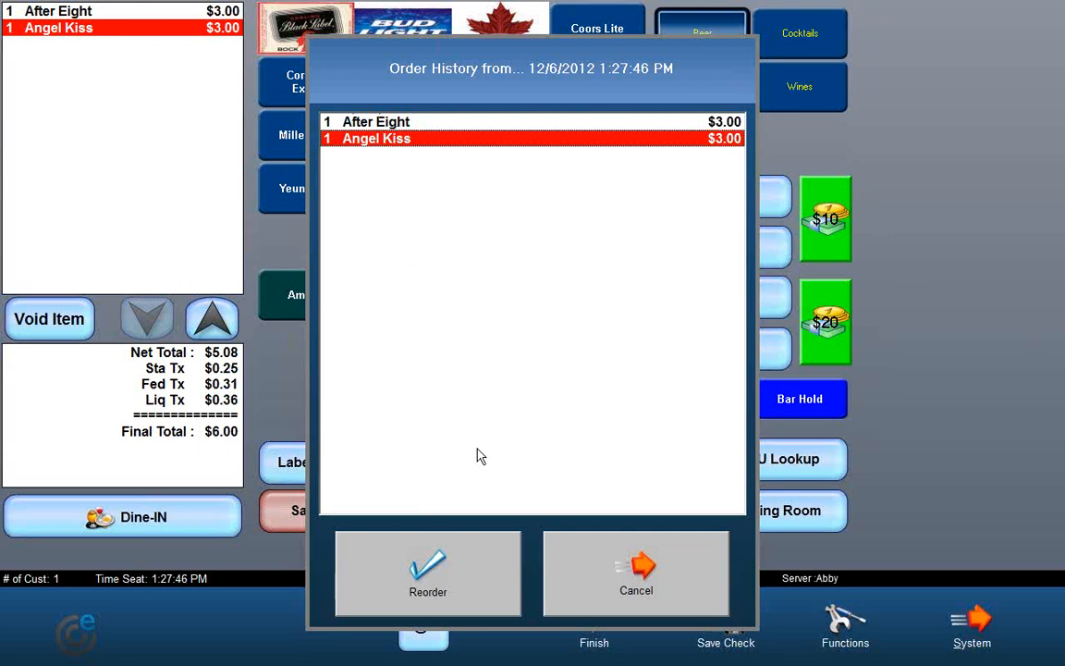
click(477, 589)
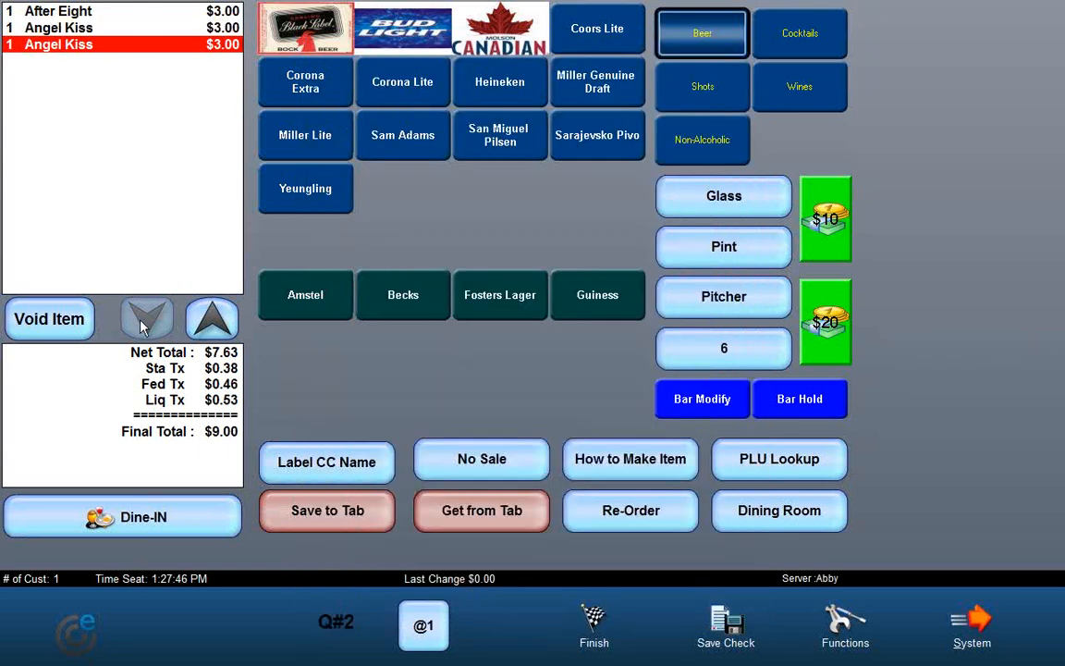
Step: Finish the $9.00 check by applying a cash payment
click(611, 636)
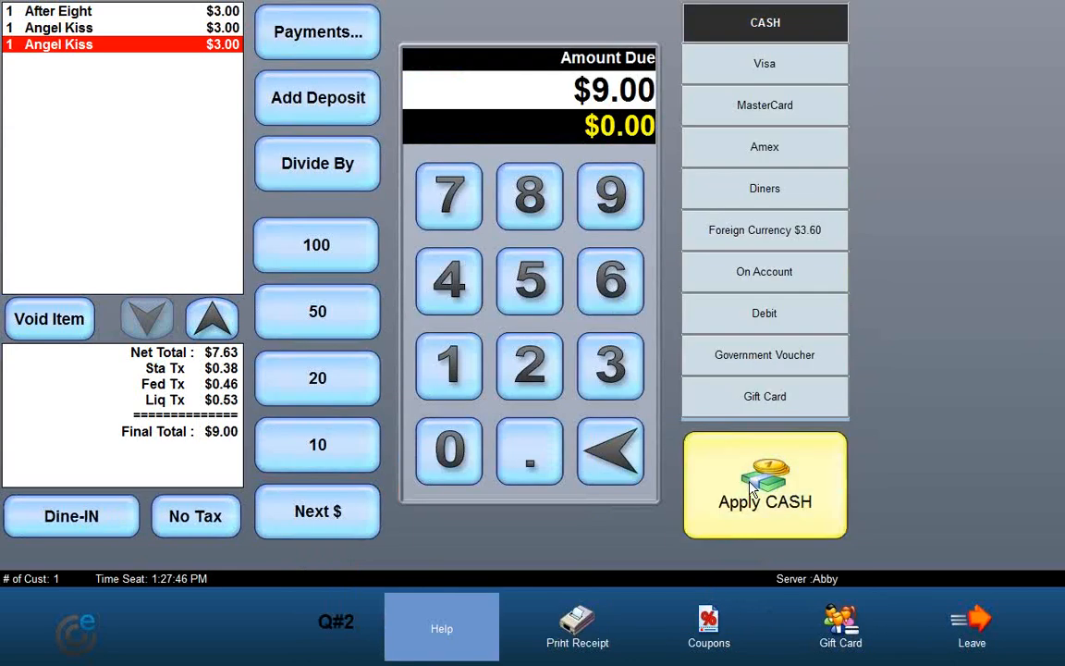
click(751, 490)
click(529, 362)
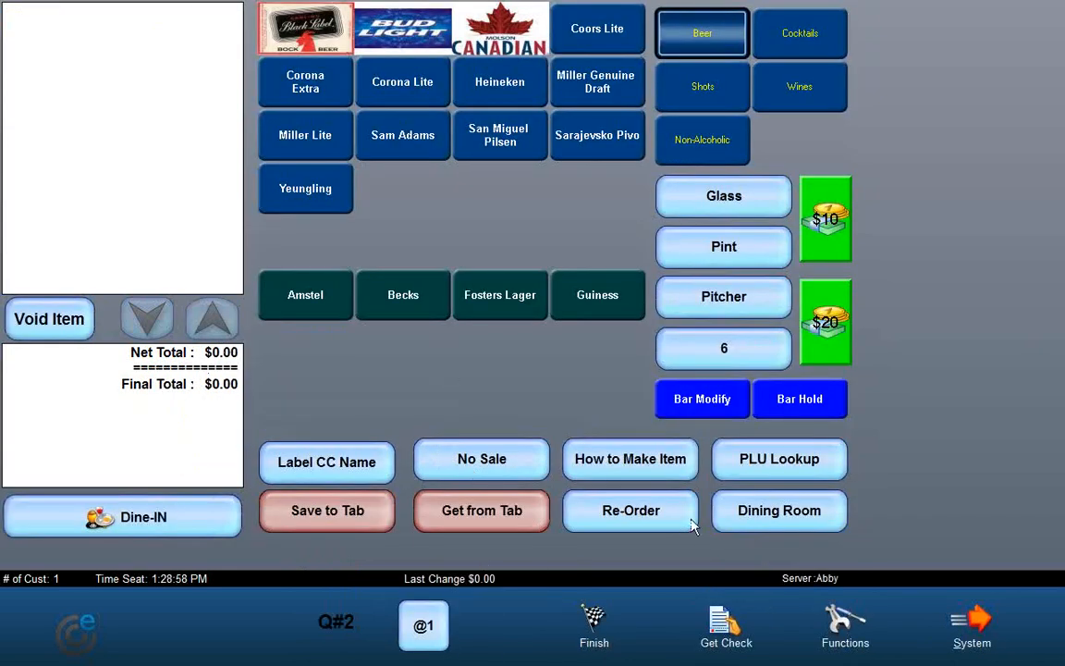
Step: Look up PLU 123 to add a Cinzano Asti to a new order
click(790, 470)
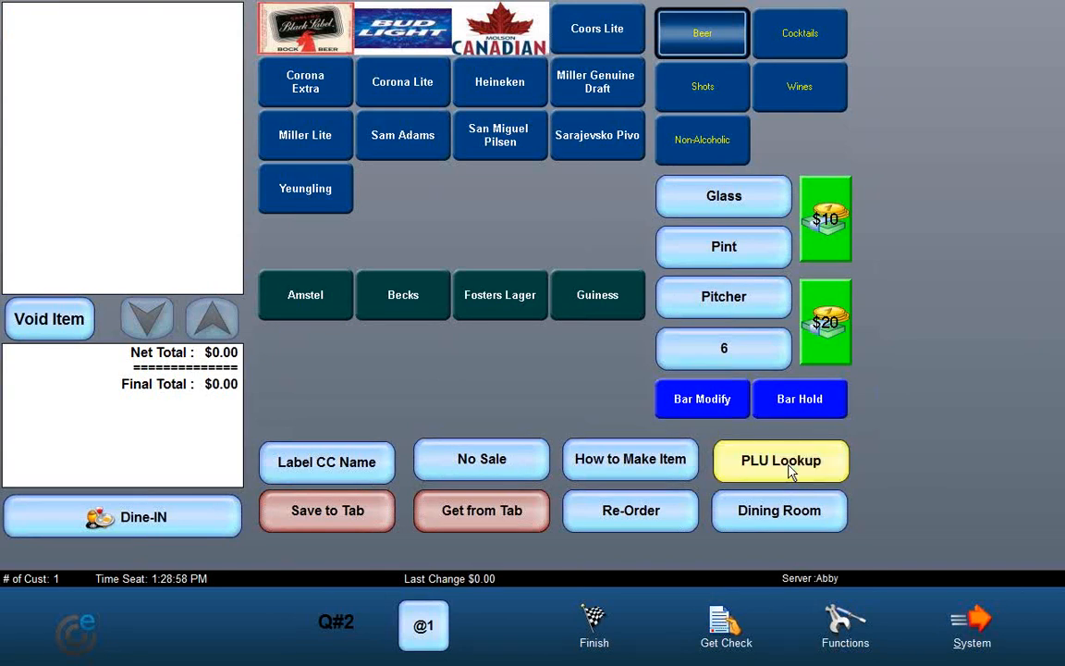
click(645, 292)
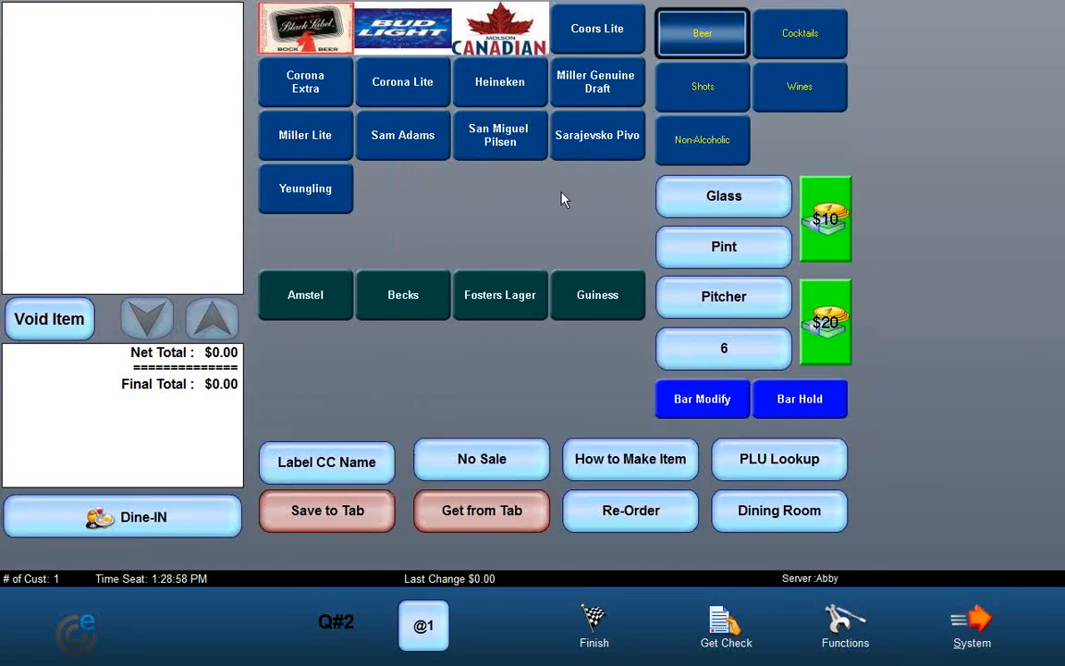
click(780, 459)
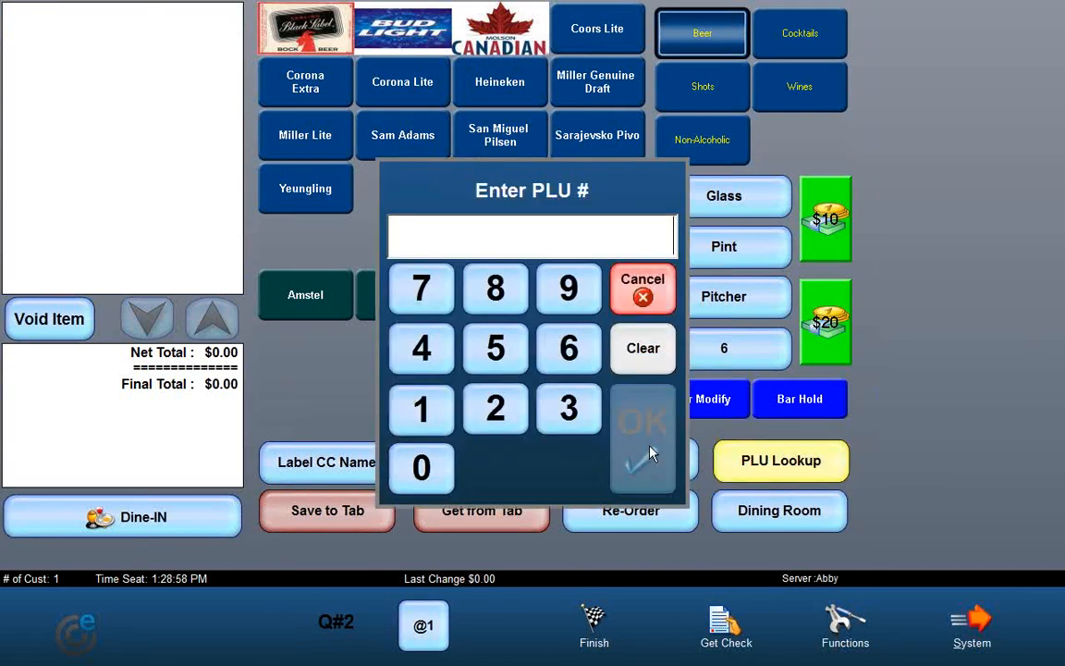
click(420, 408)
click(496, 407)
click(560, 416)
click(643, 428)
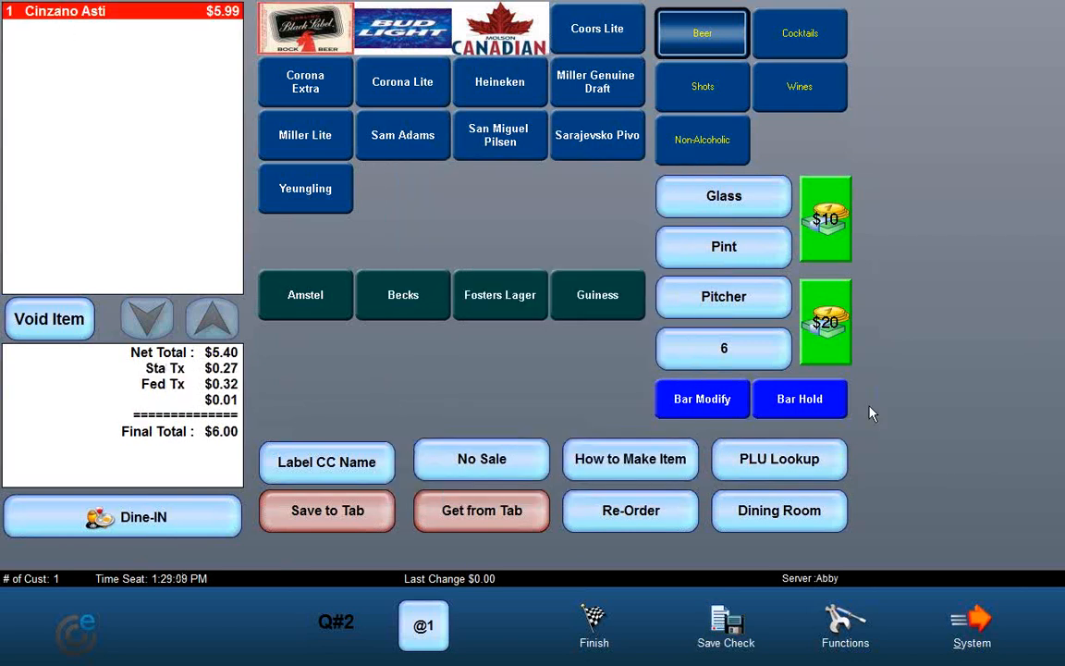
Step: Switch to the dining room menu and back, then add two Sam Adams and a San Miguel Pilsen
click(780, 521)
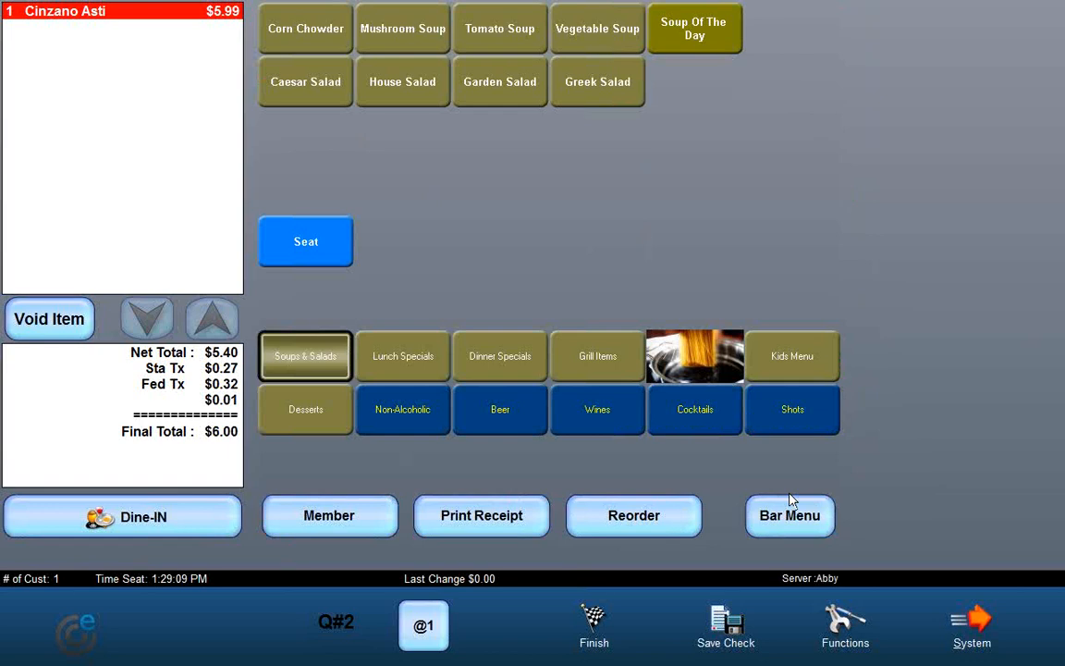
click(790, 537)
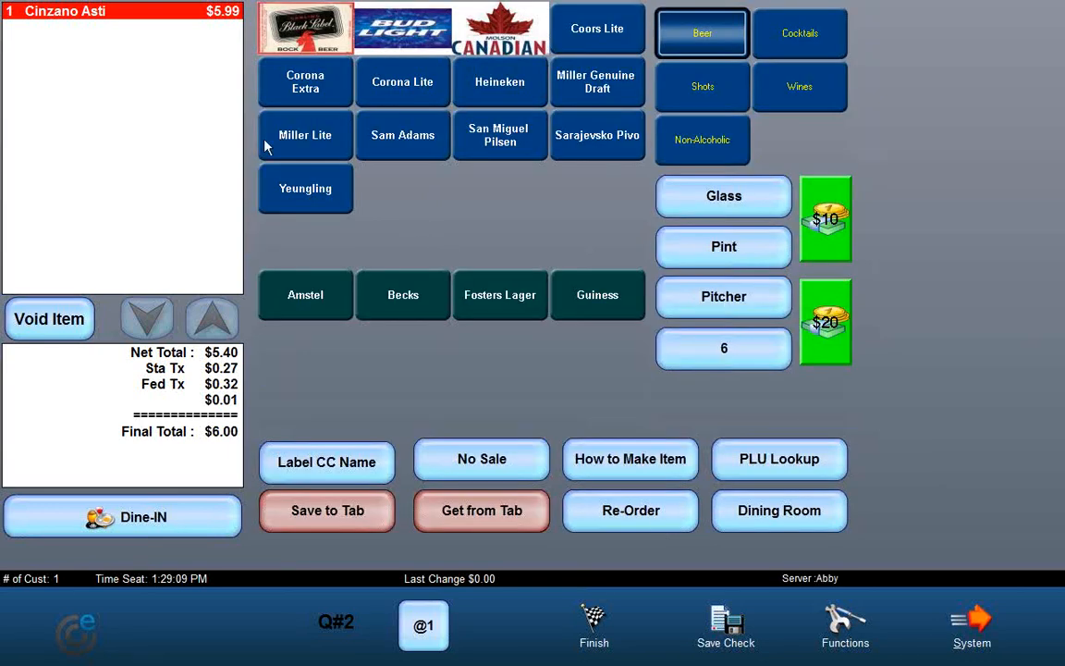
click(375, 147)
click(499, 136)
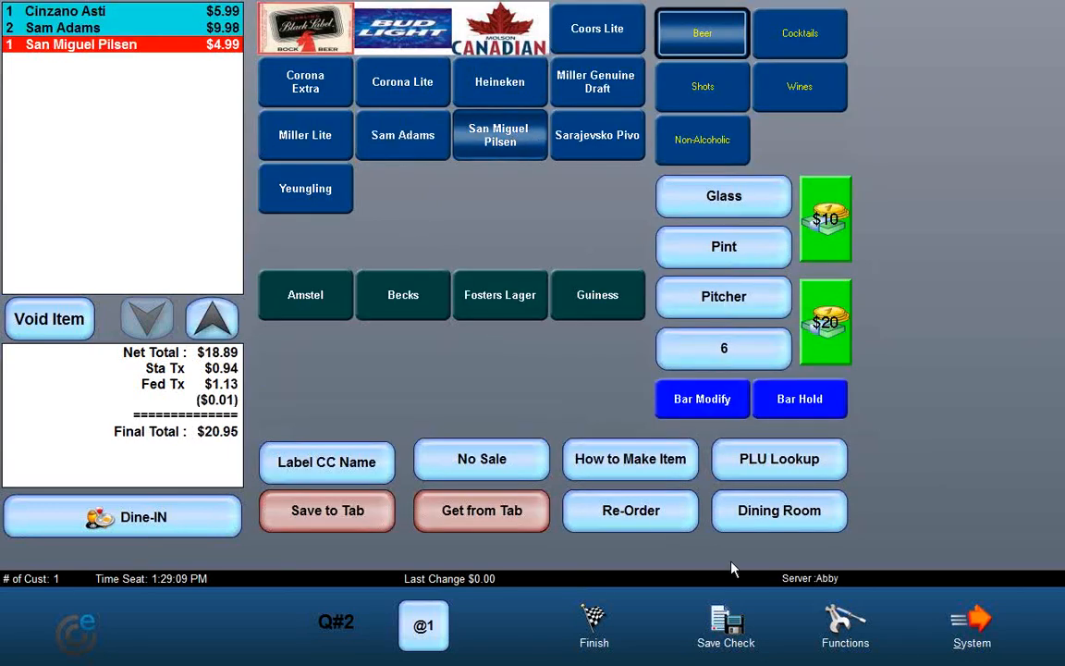
Step: Add a Caesar Salad from the dining room menu, plus a Corona Lite and a Heineken from the bar menu
click(782, 518)
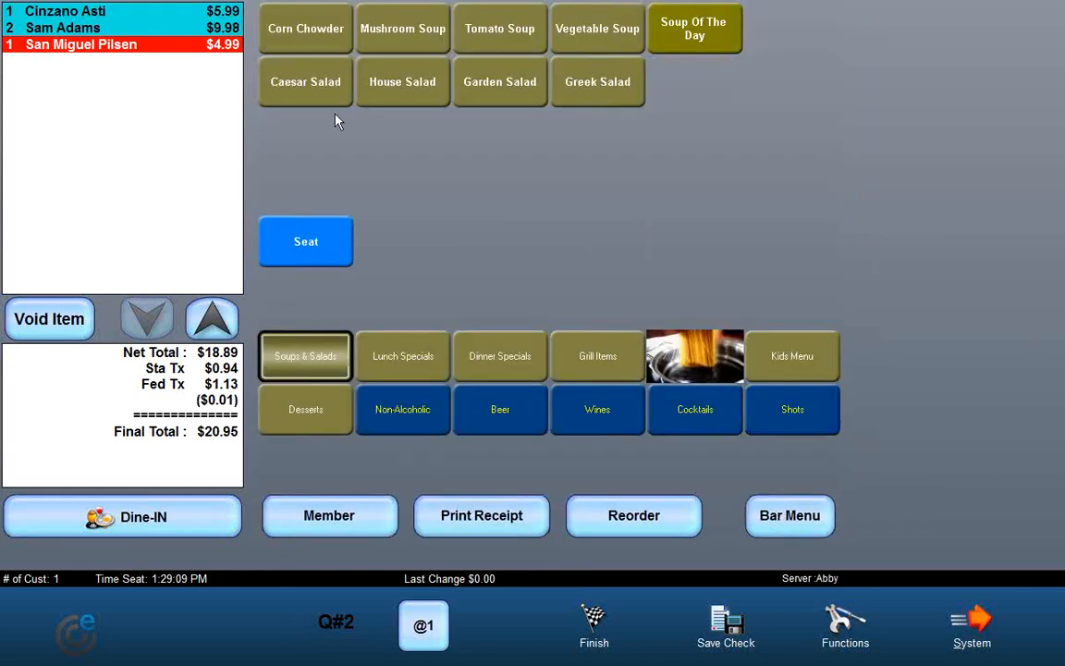
click(311, 92)
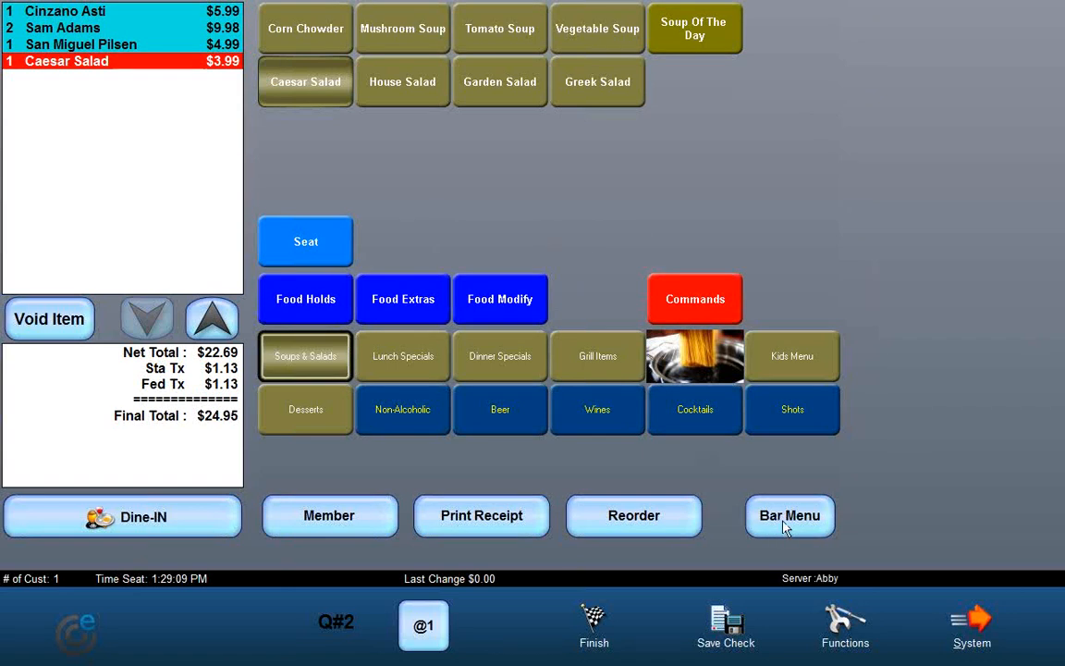
click(784, 523)
click(464, 83)
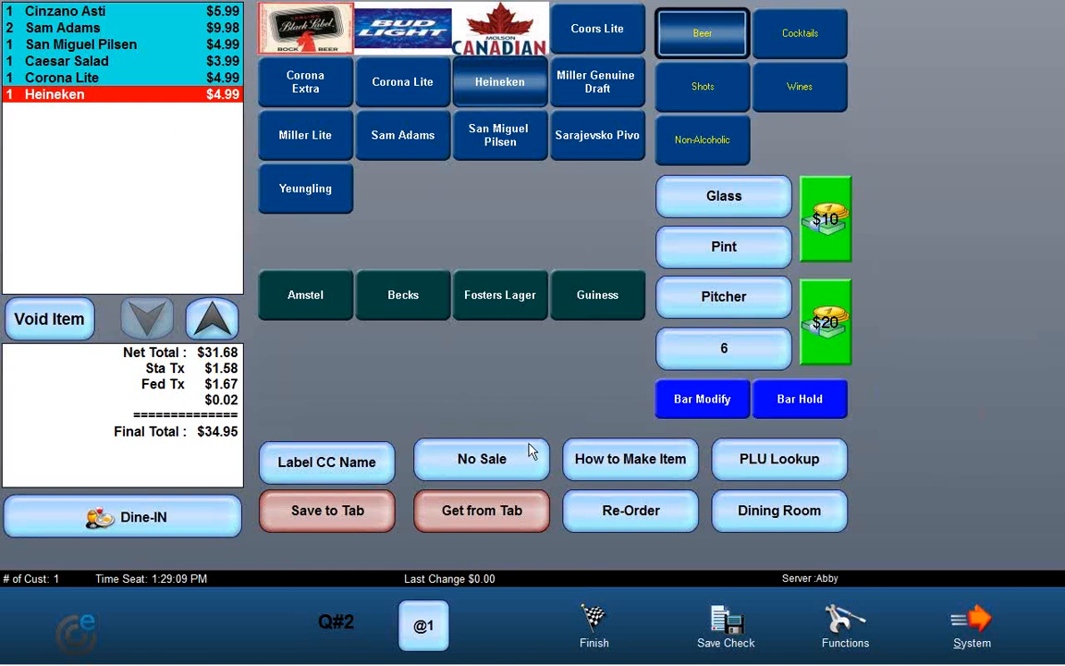
Step: Save the check to the overview and resume it
click(732, 626)
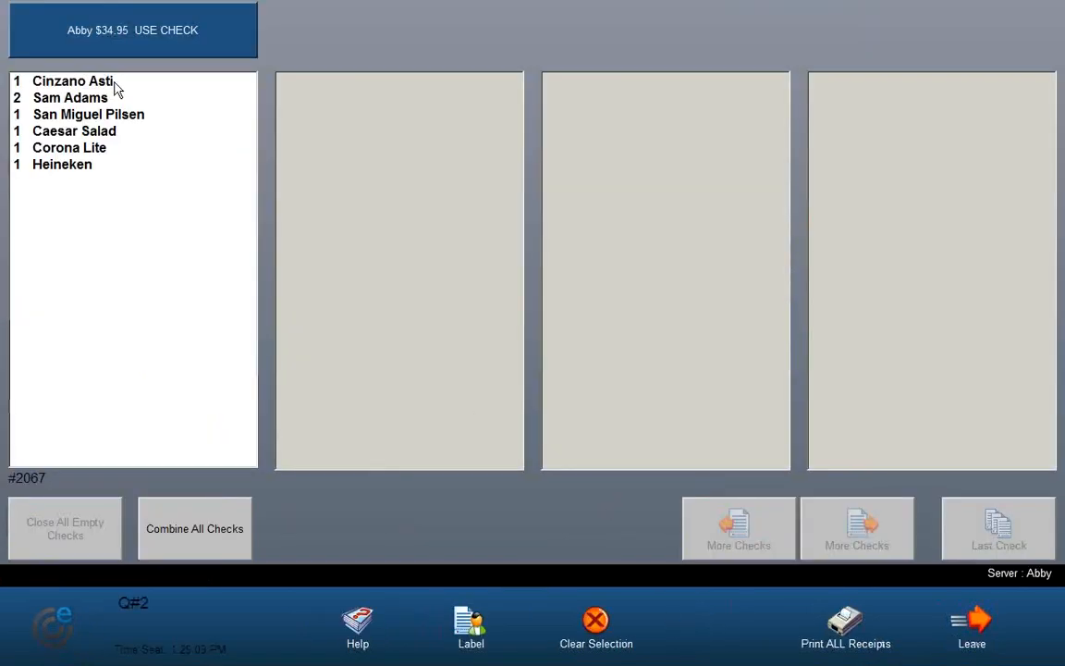
click(158, 37)
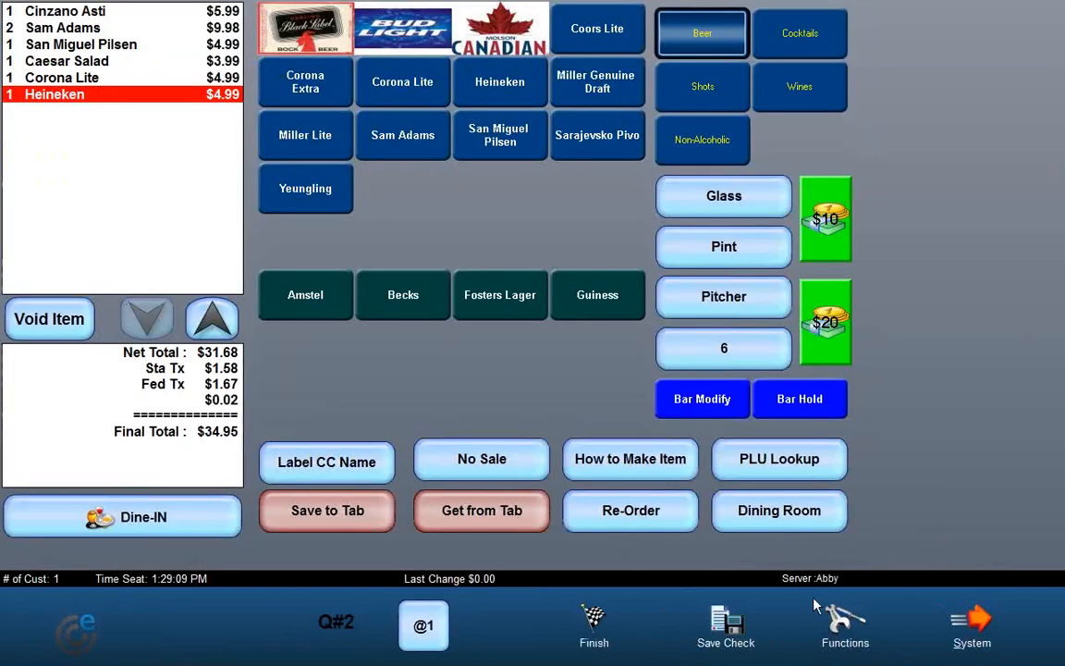
Step: Label the check with the customer's first name using the Label function
click(835, 618)
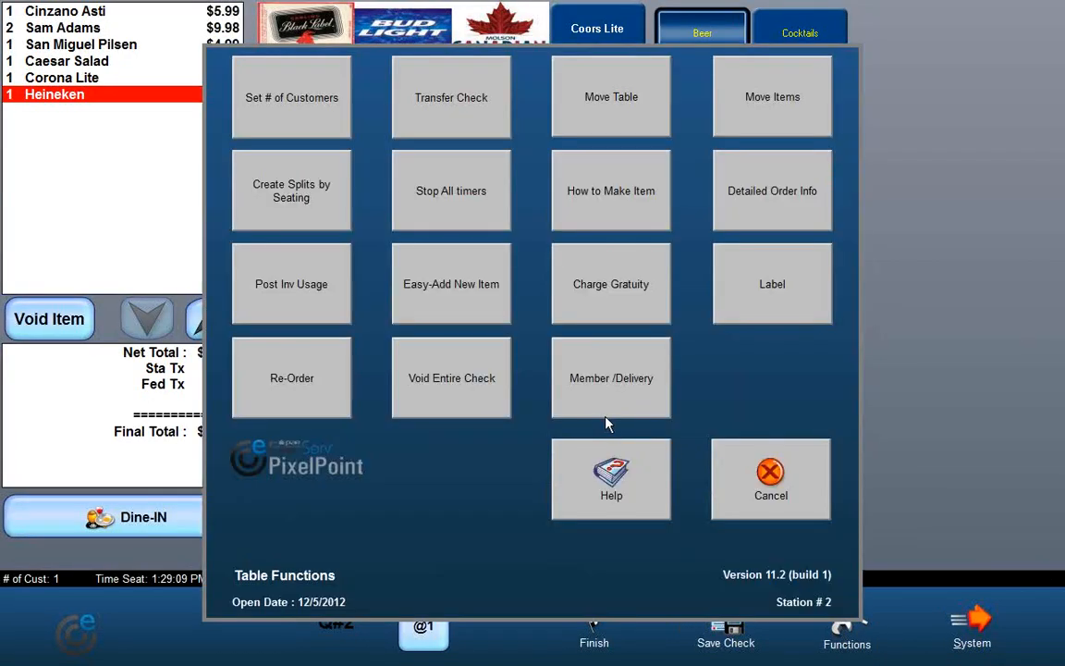
click(780, 292)
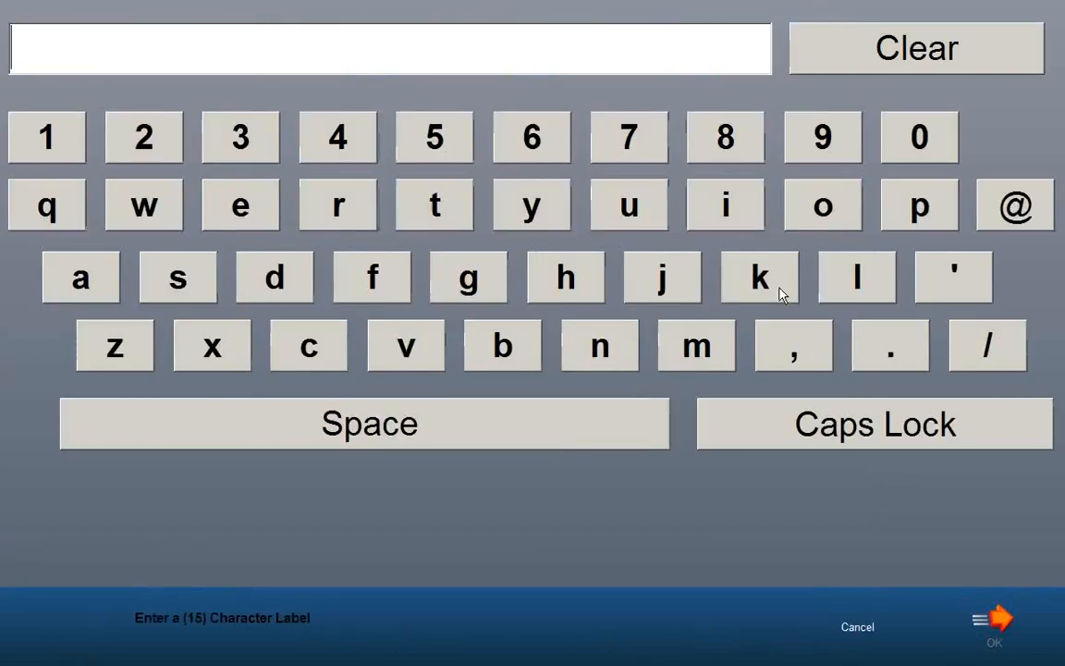
click(202, 296)
click(308, 344)
click(819, 199)
click(435, 208)
click(434, 208)
click(994, 624)
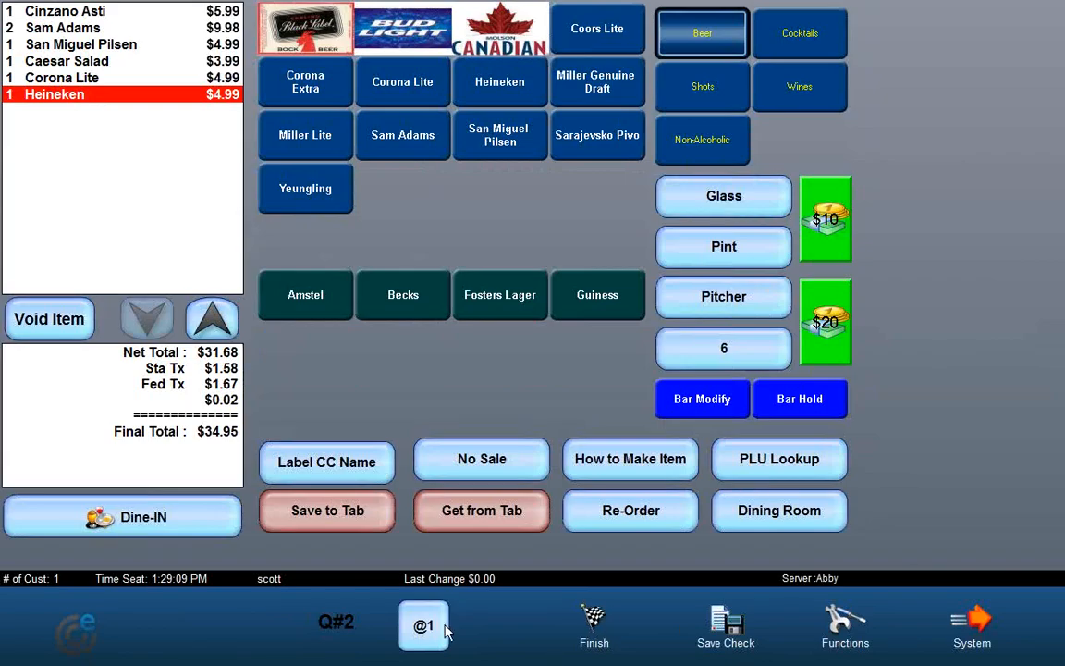
Step: Open the saved-check overview and return to the labelled check
click(717, 629)
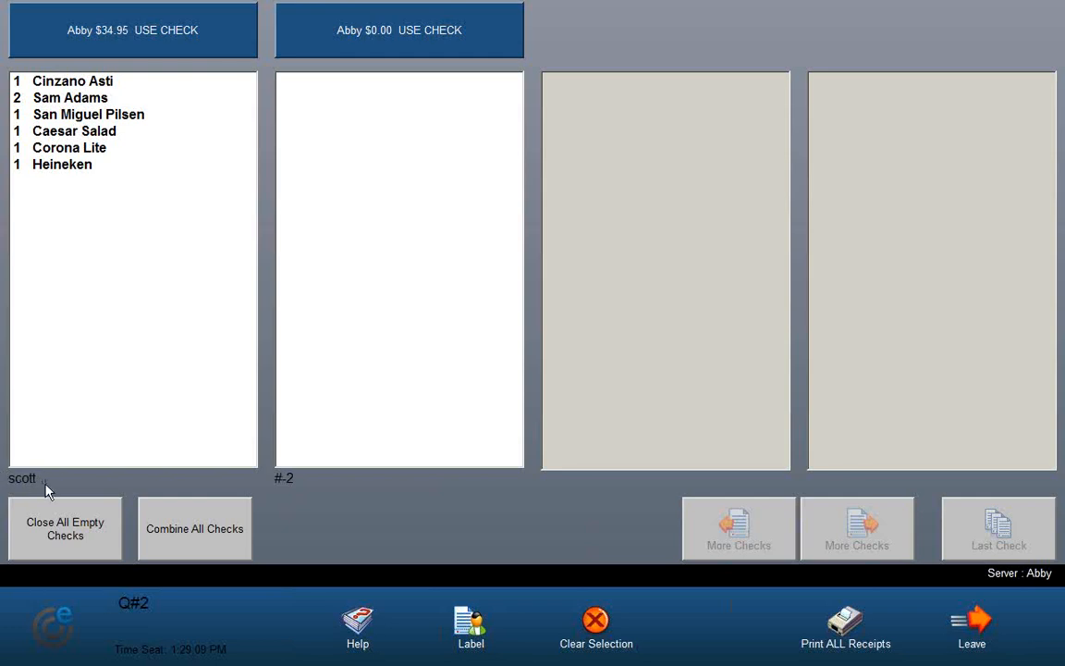
click(185, 52)
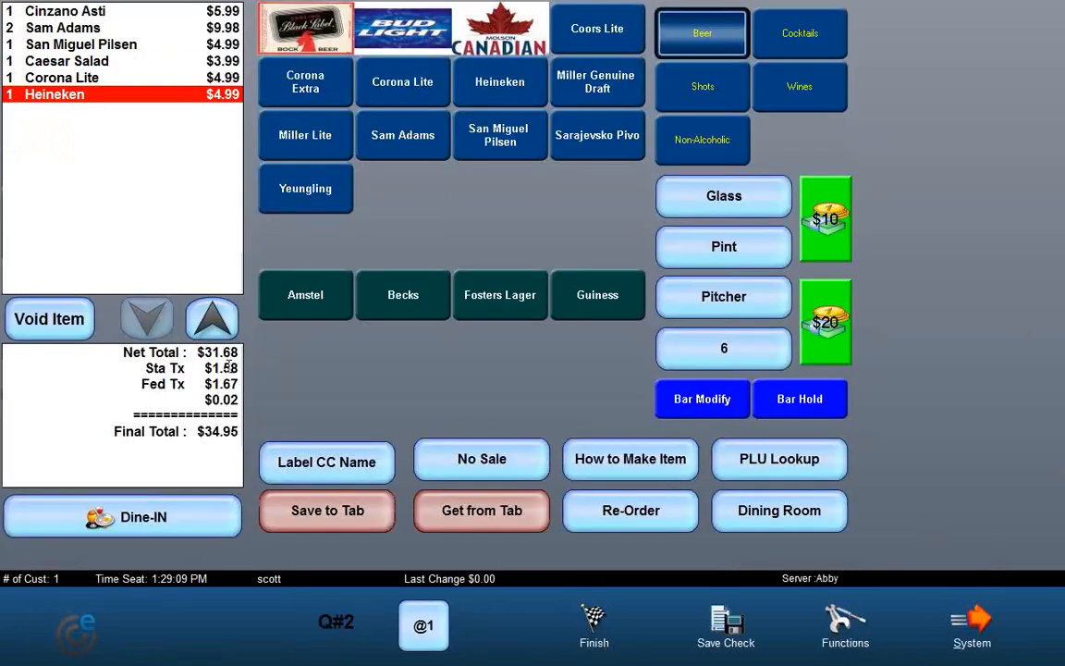
Step: Finish the check with a cash payment and dismiss the drawer assignment message
click(599, 629)
click(737, 465)
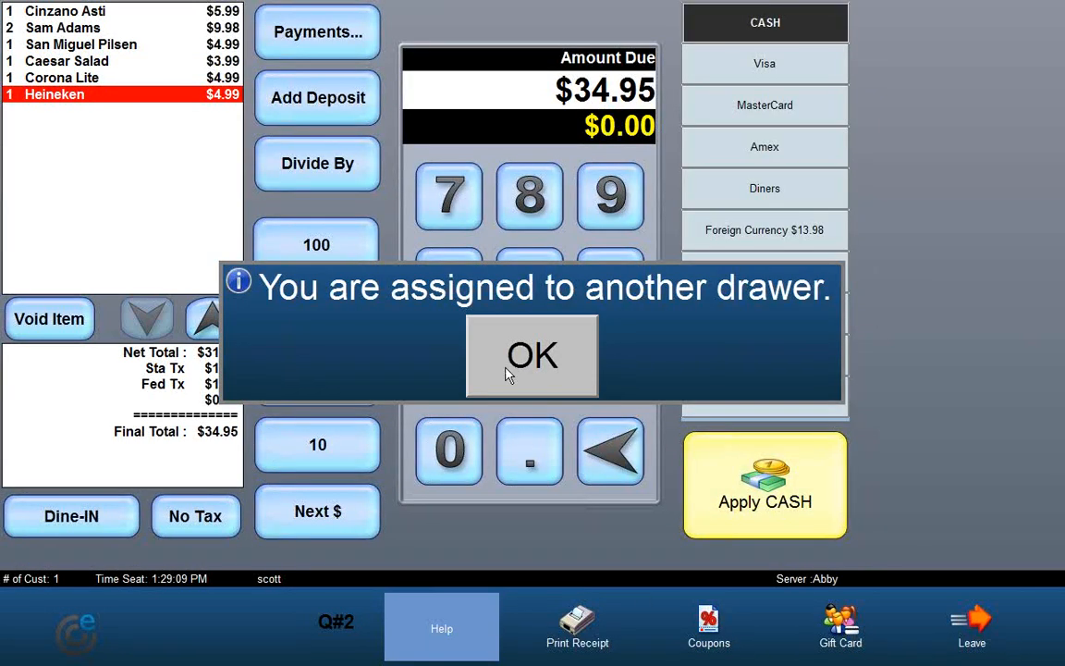
click(532, 356)
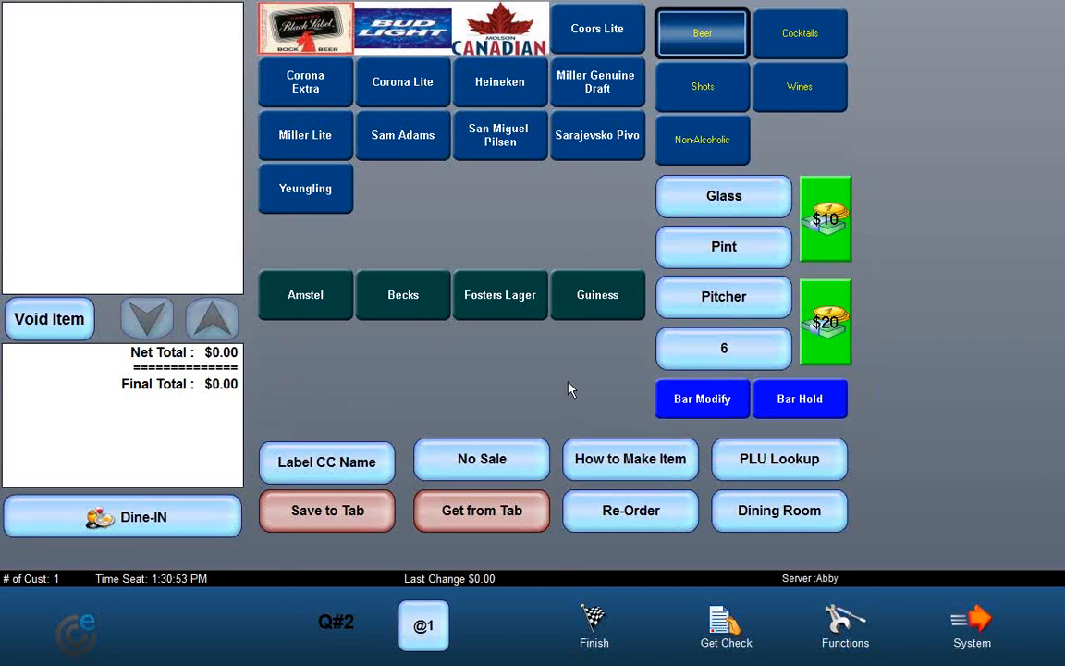
Step: Browse the System menu's Your Settings and Billboard screens, then leave them
click(969, 614)
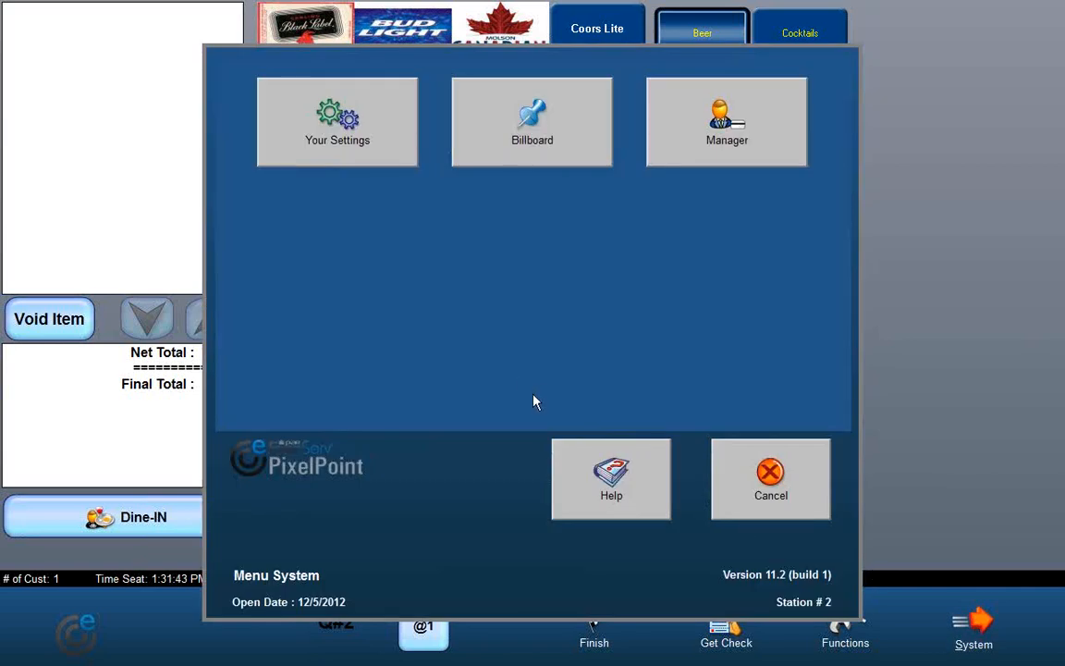
click(744, 482)
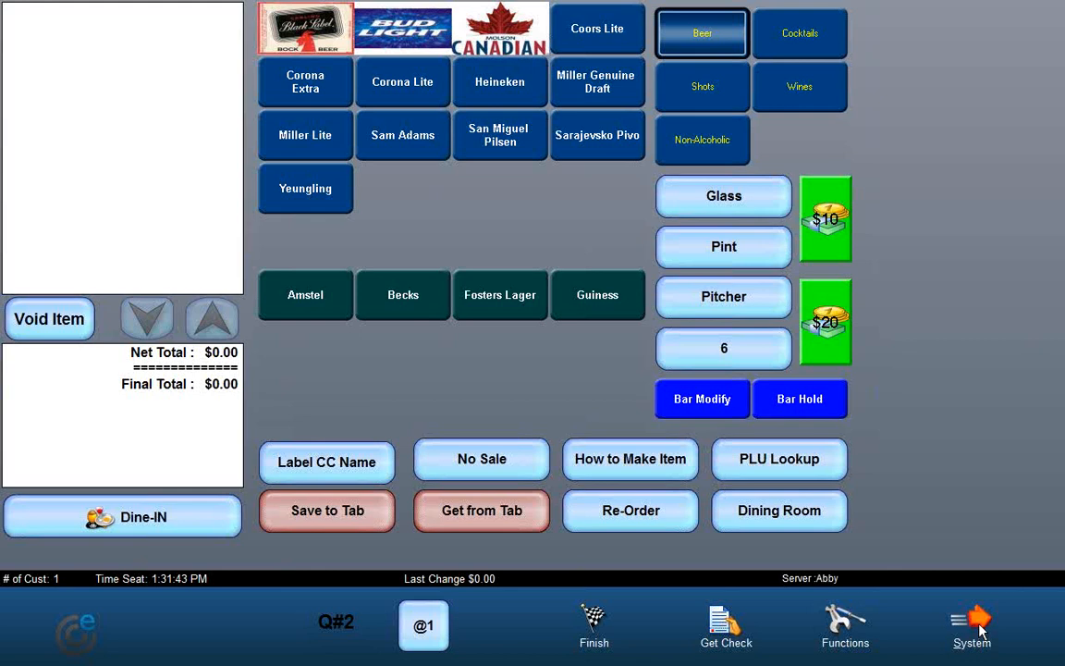
click(976, 627)
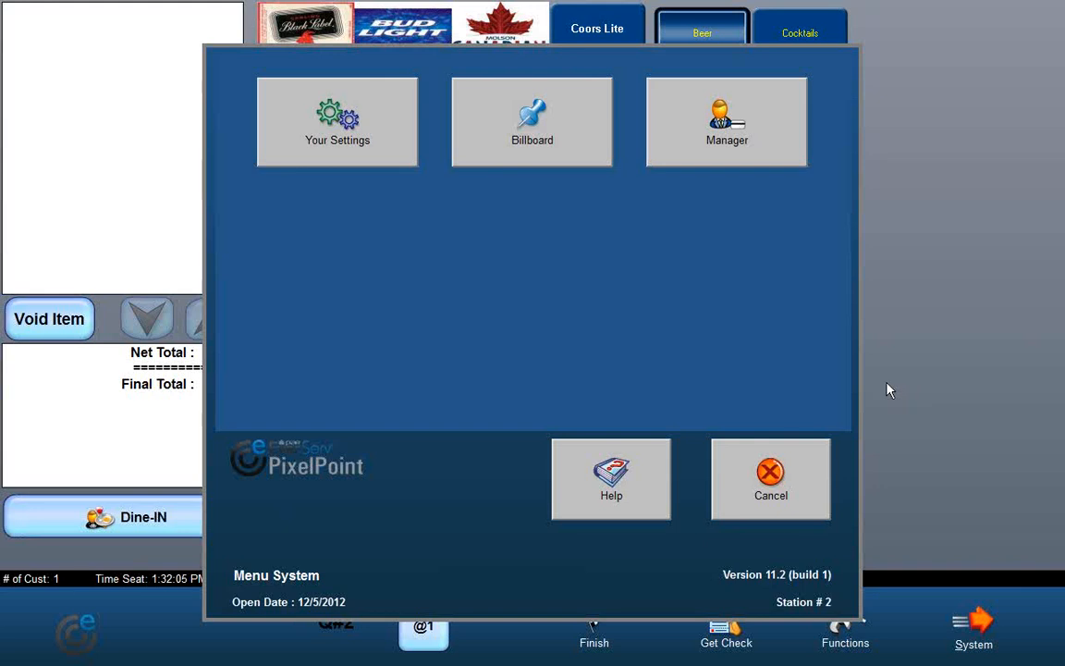
click(308, 150)
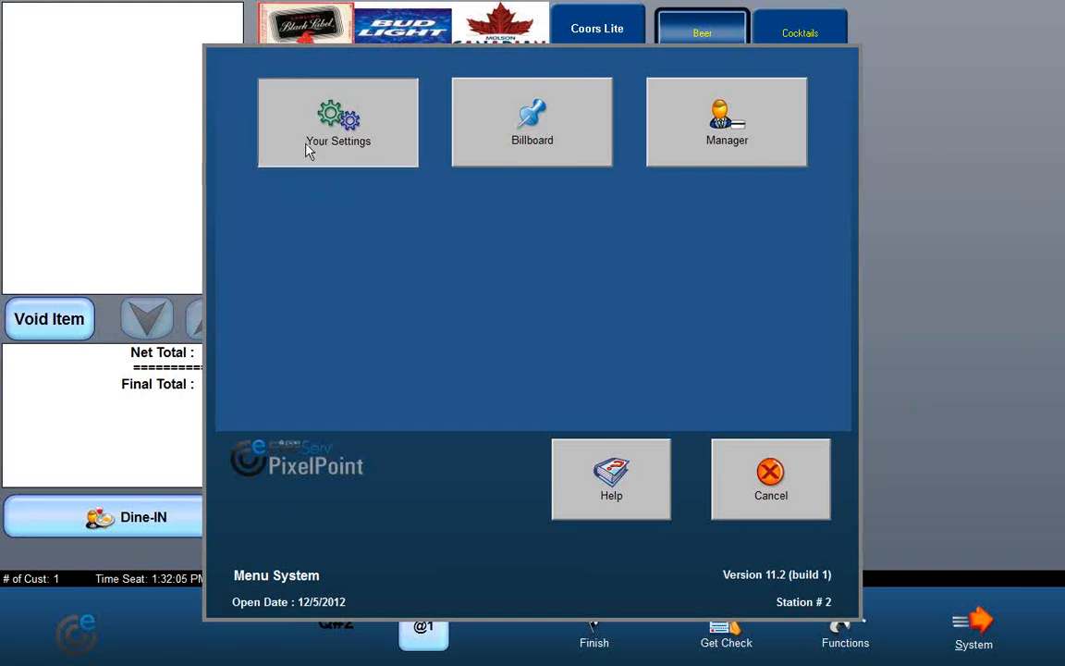
click(986, 622)
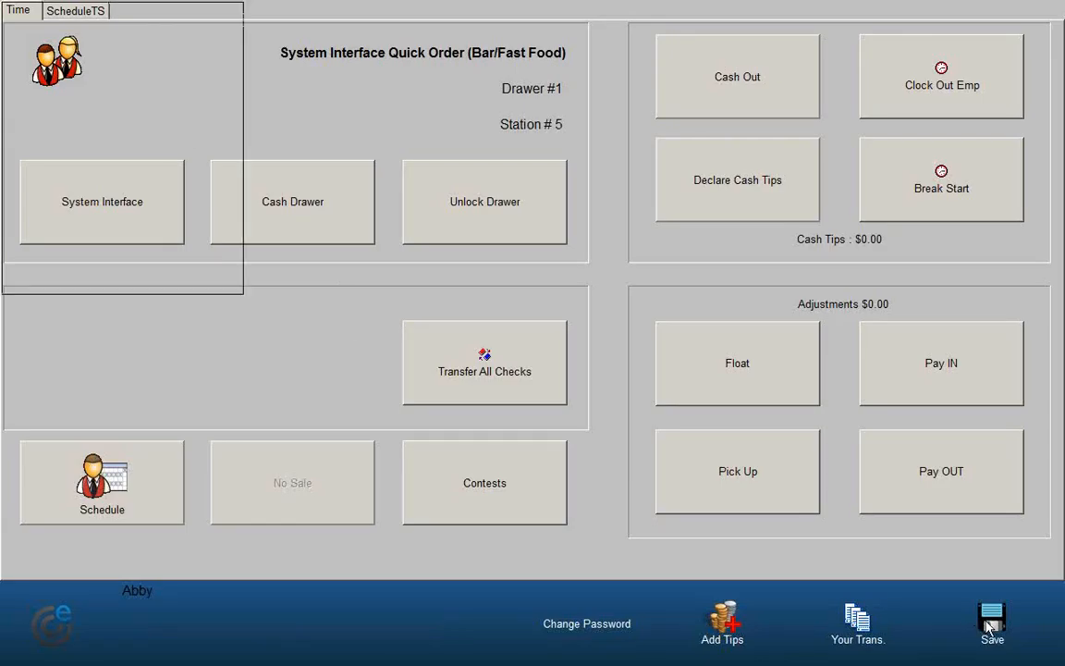
click(945, 631)
click(567, 141)
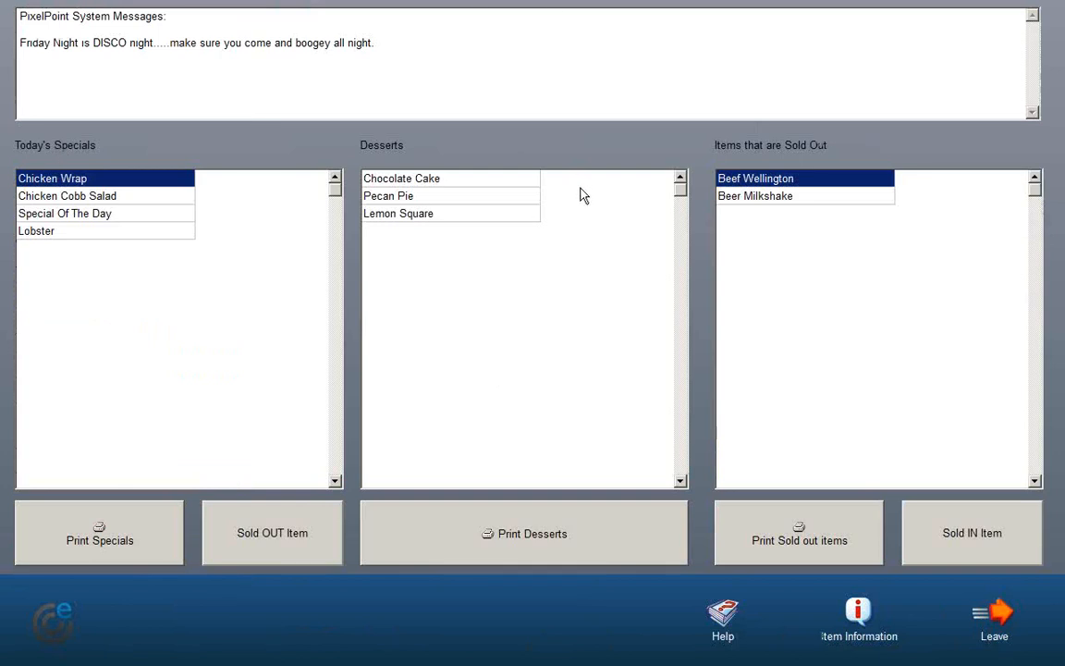
click(994, 616)
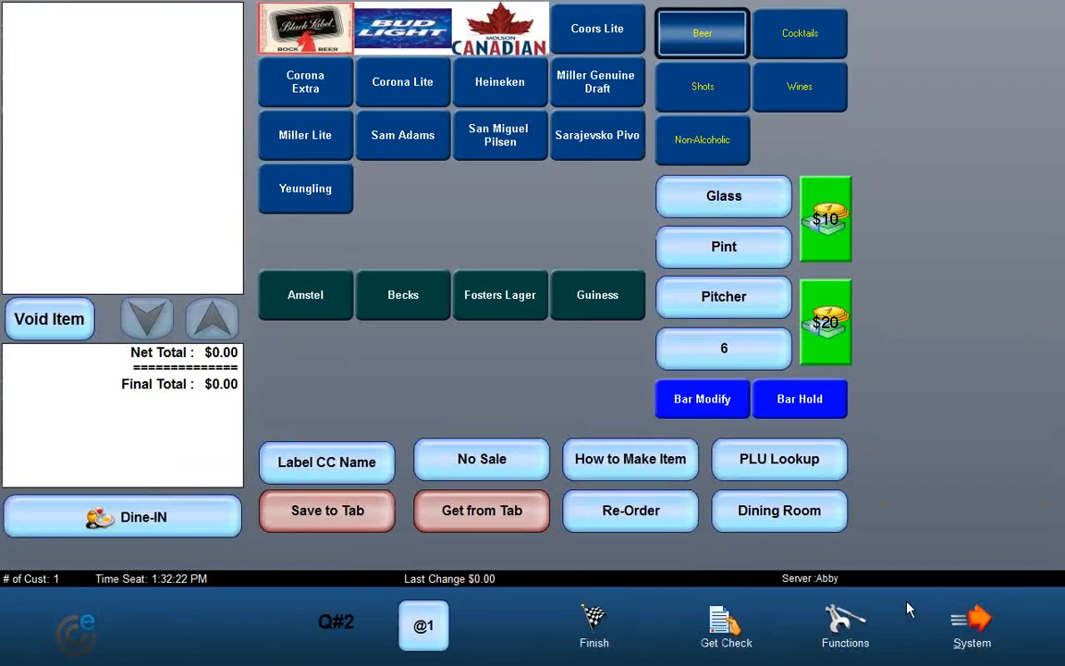
Step: Exit the POS software through the Manager option, entering the manager security code manually
click(969, 638)
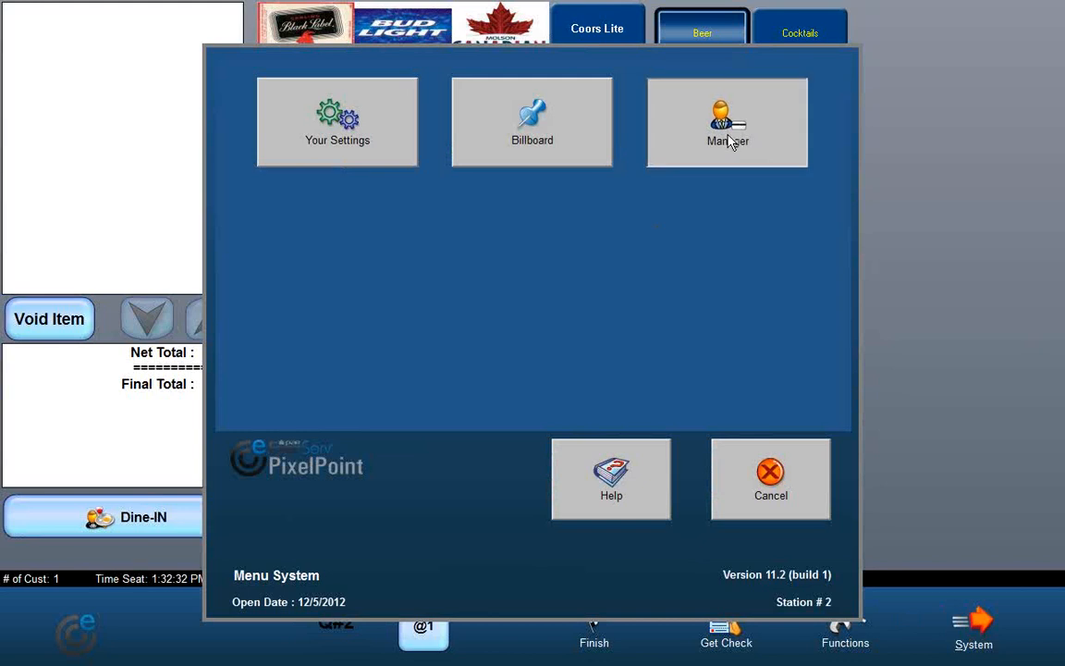
click(728, 141)
click(285, 274)
click(440, 89)
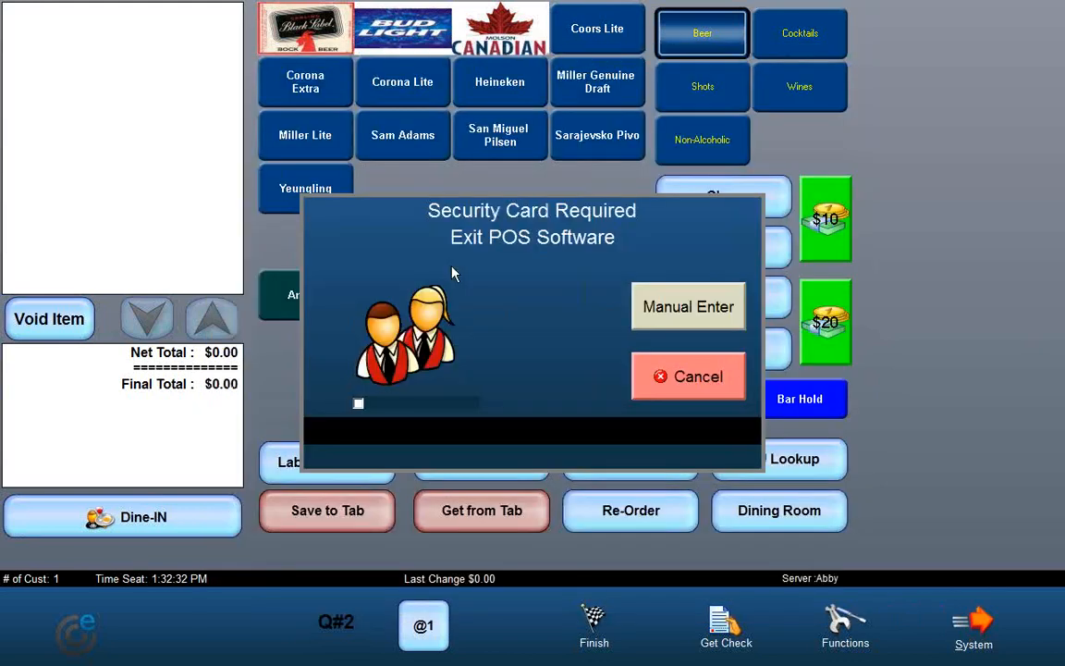
click(647, 306)
click(417, 424)
click(424, 469)
click(424, 469)
click(631, 465)
click(462, 366)
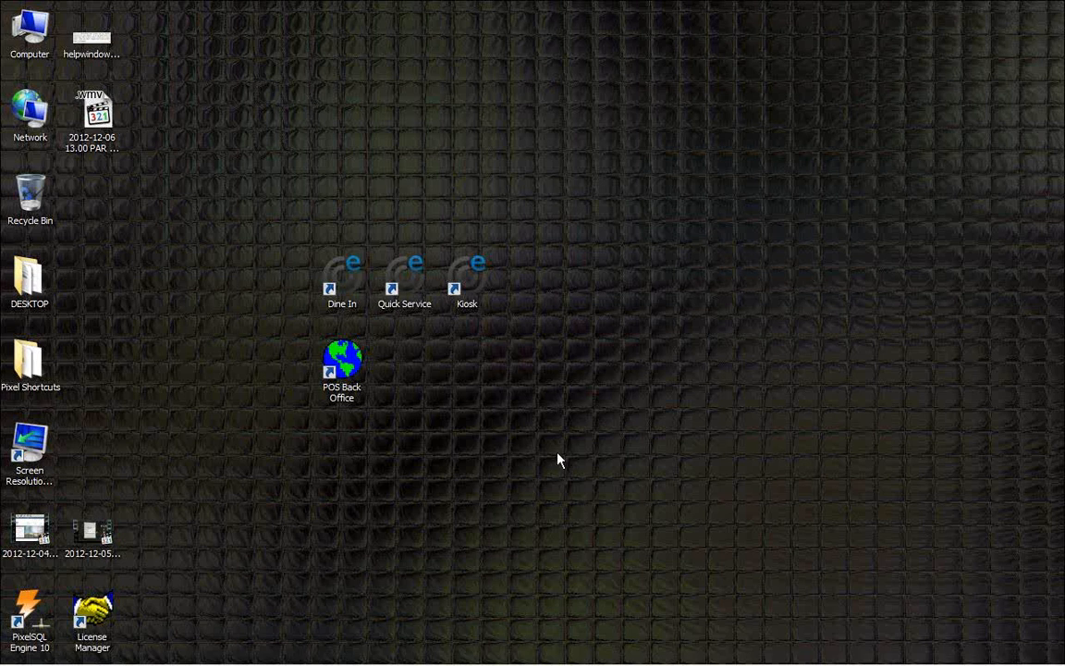
Step: Launch the Kiosk application from the desktop
double_click(467, 296)
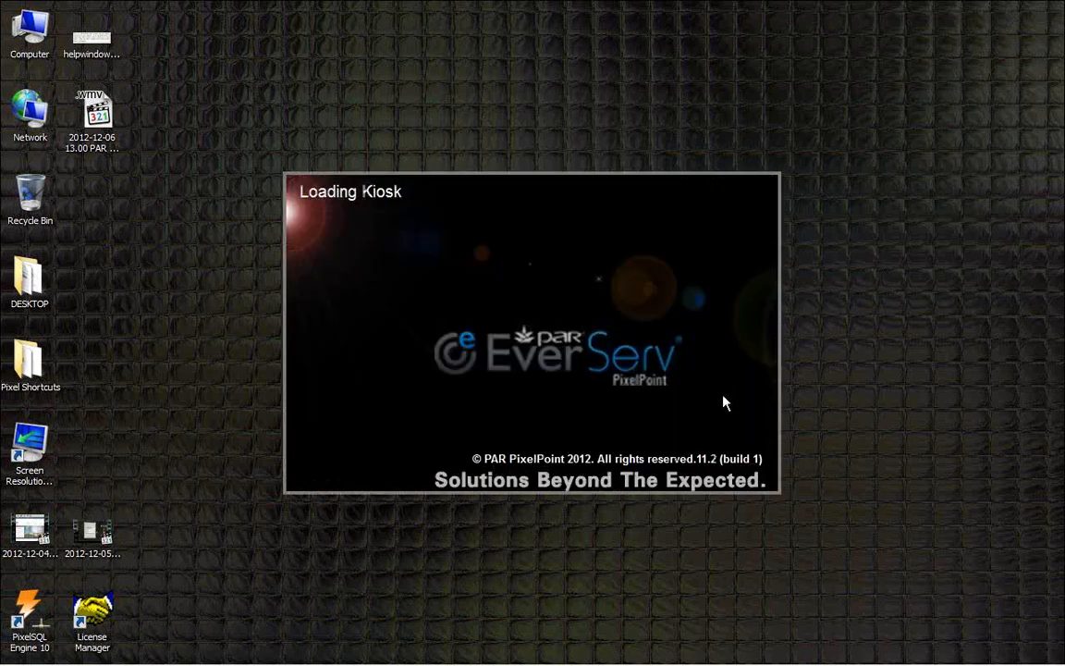
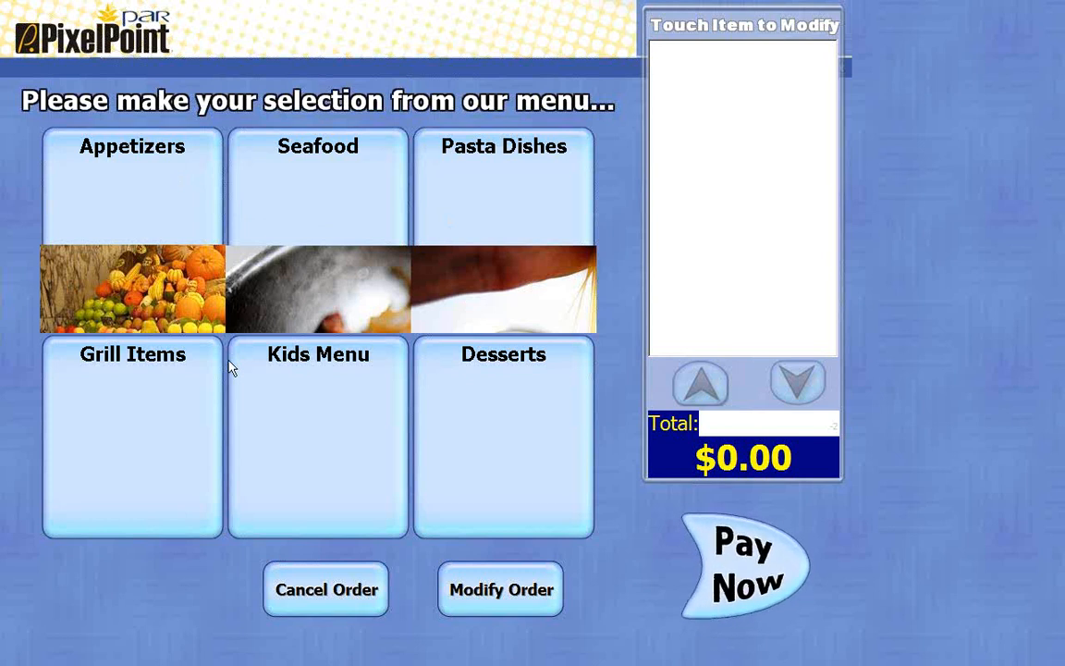
Step: Add Pizza, Southern Chicken Dinner and Snake Bite to the kiosk order from the menu categories
click(156, 287)
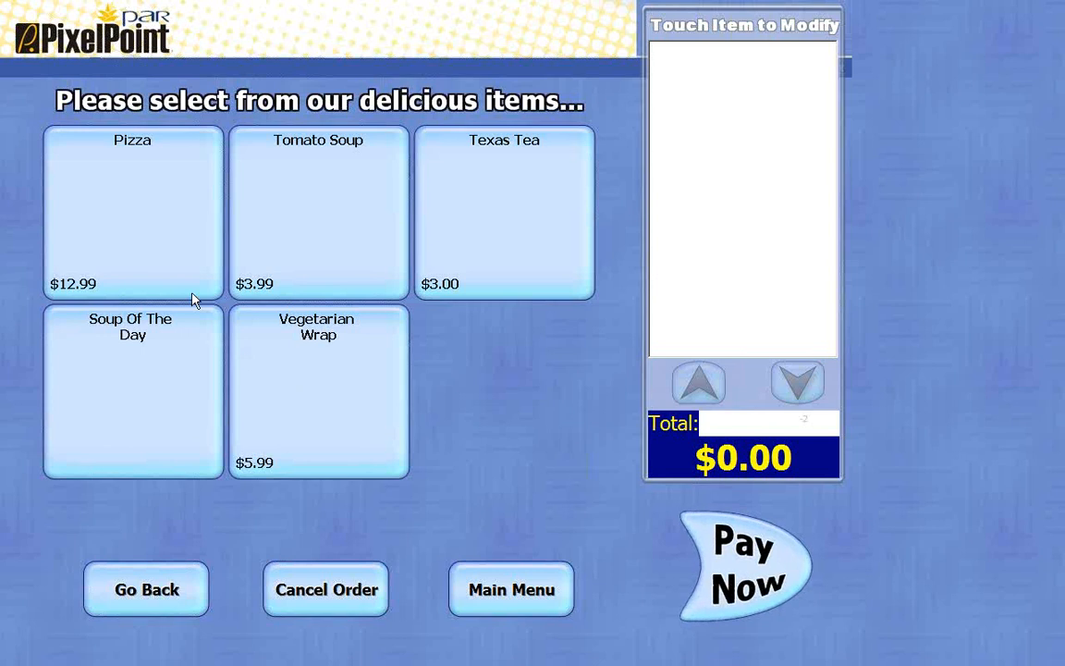
click(164, 233)
click(347, 246)
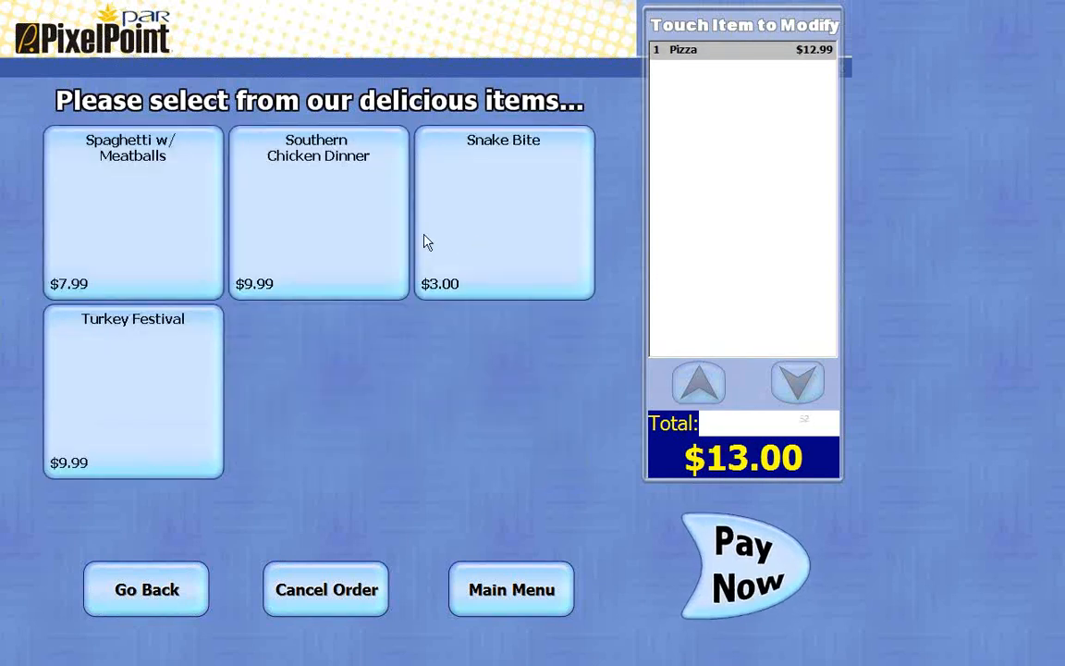
click(324, 237)
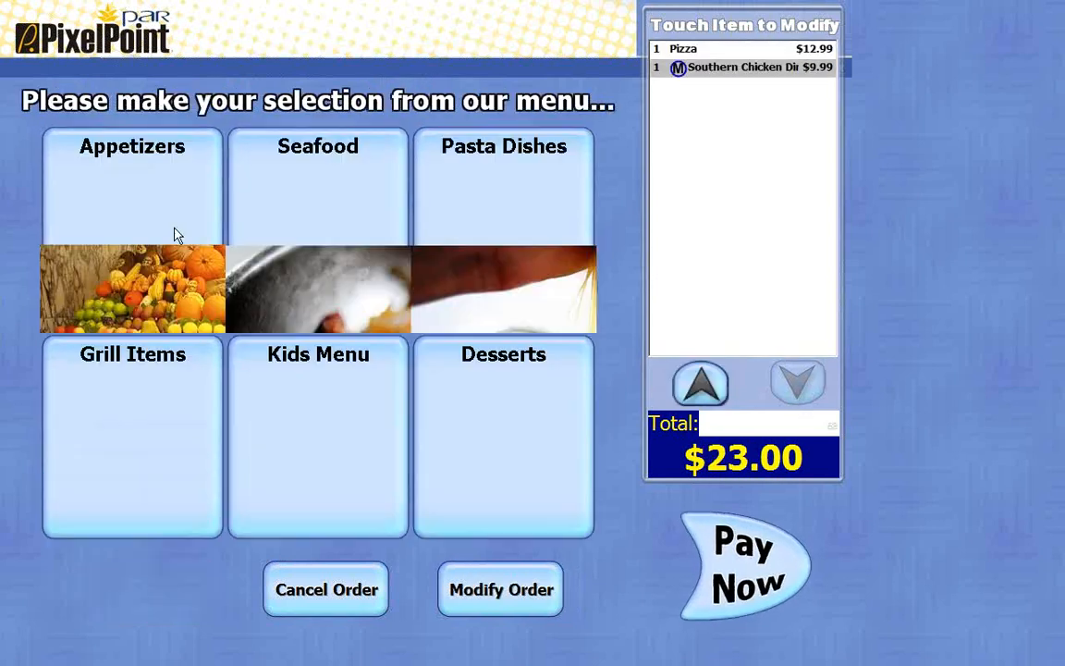
click(326, 229)
click(558, 220)
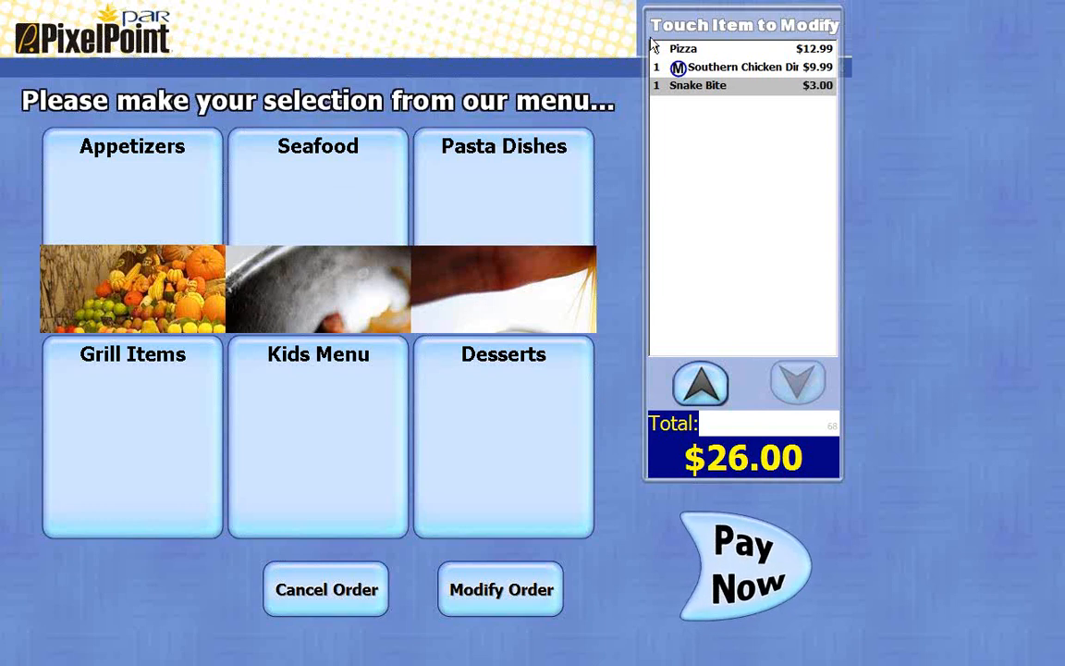
Step: Open the Pizza's modify options, go back to the main menu, and add Spaghetti w/ Meatballs from Pasta Dishes
click(726, 54)
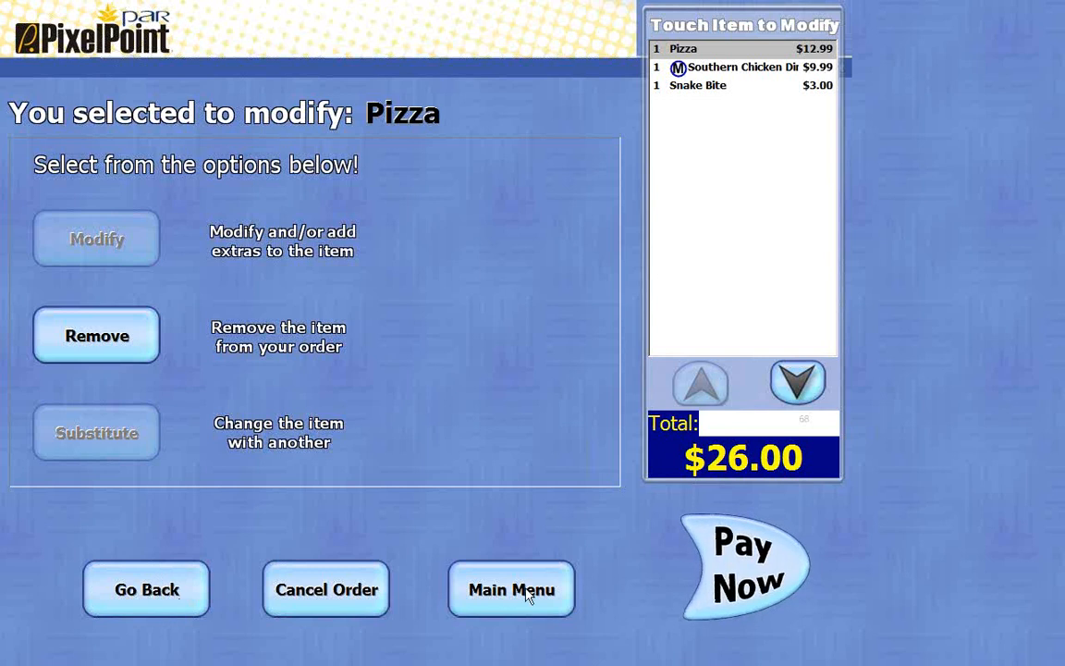
click(528, 594)
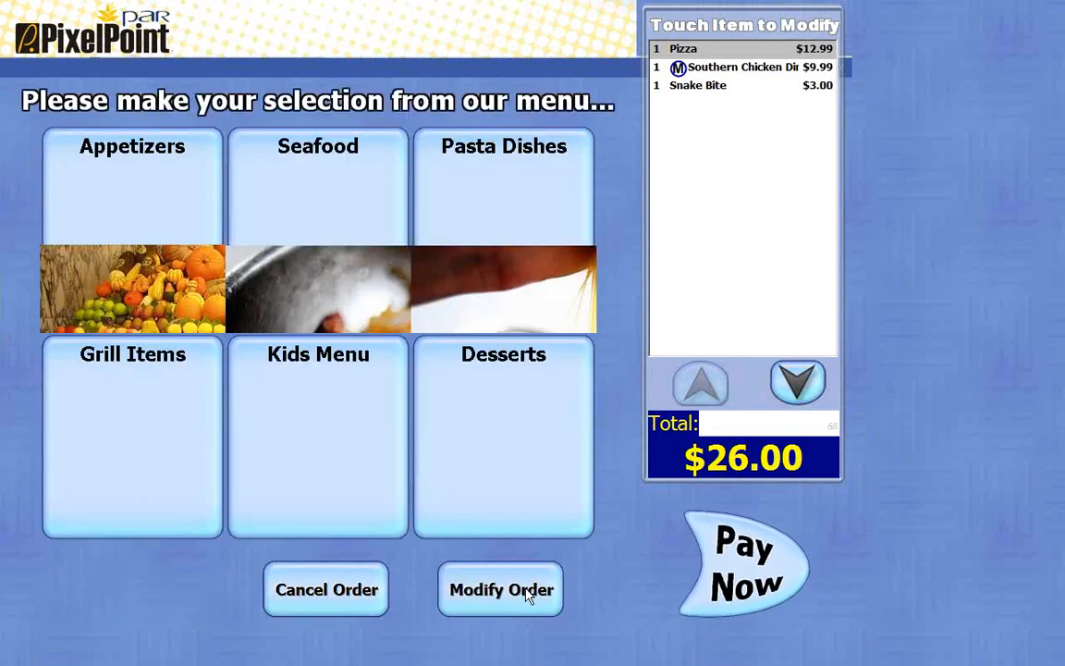
click(516, 241)
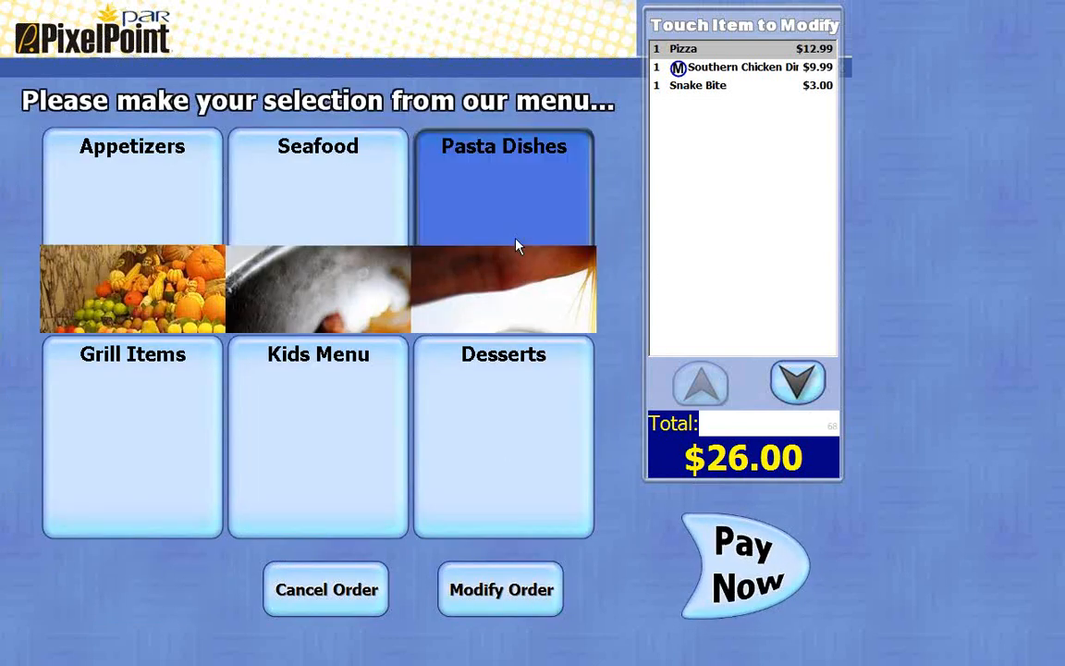
click(138, 237)
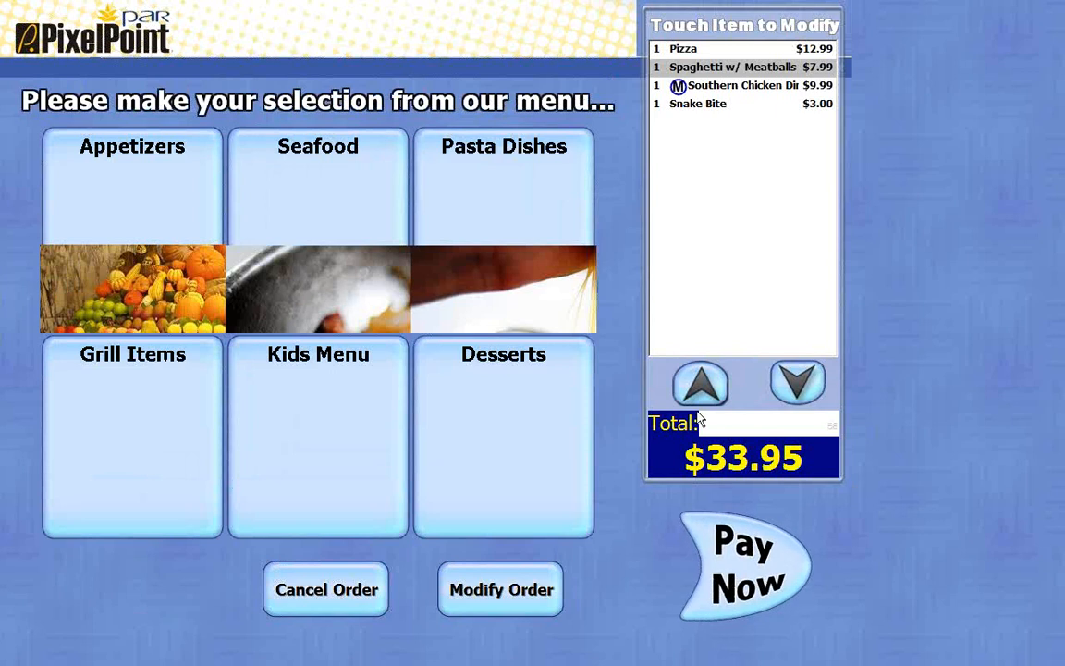
Step: Pay for the kiosk order with Visa, entering the charge card number manually
click(745, 570)
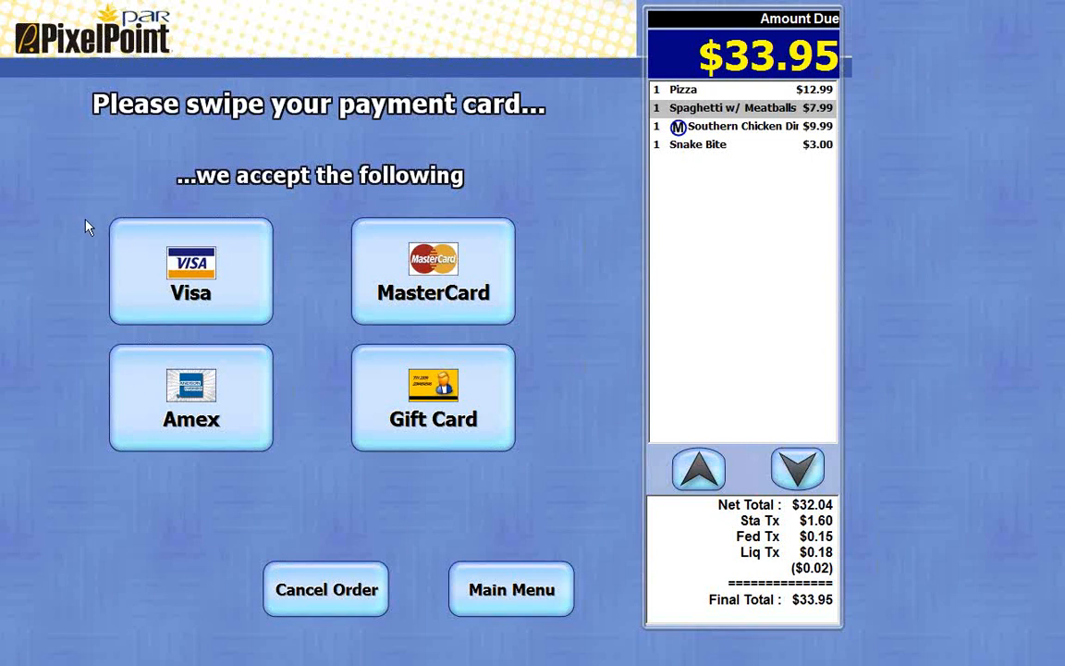
click(198, 284)
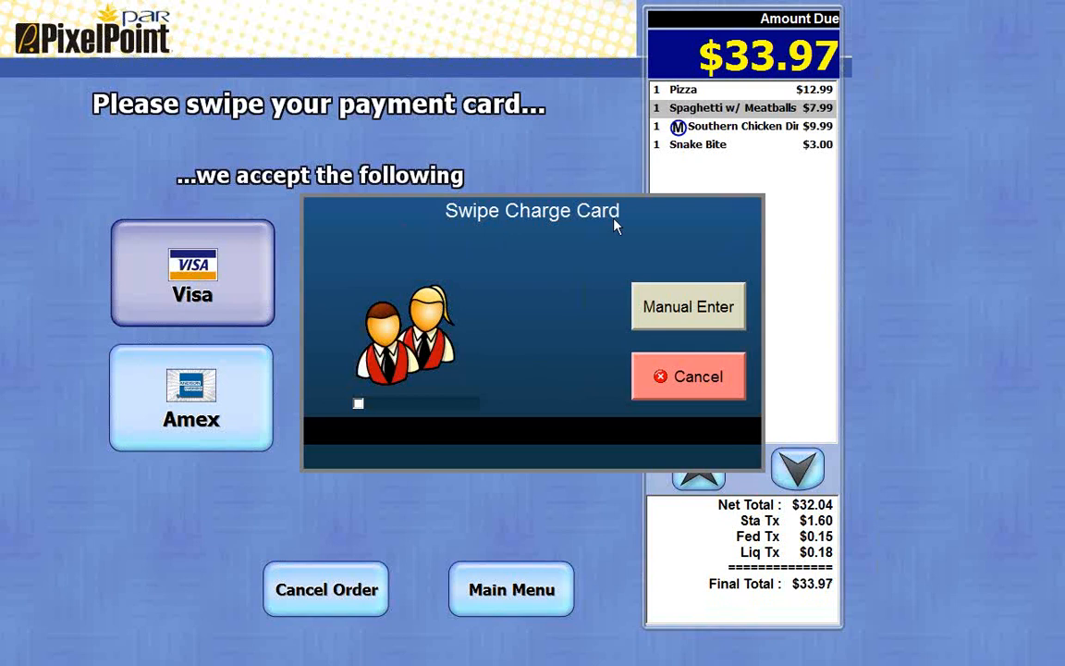
click(665, 319)
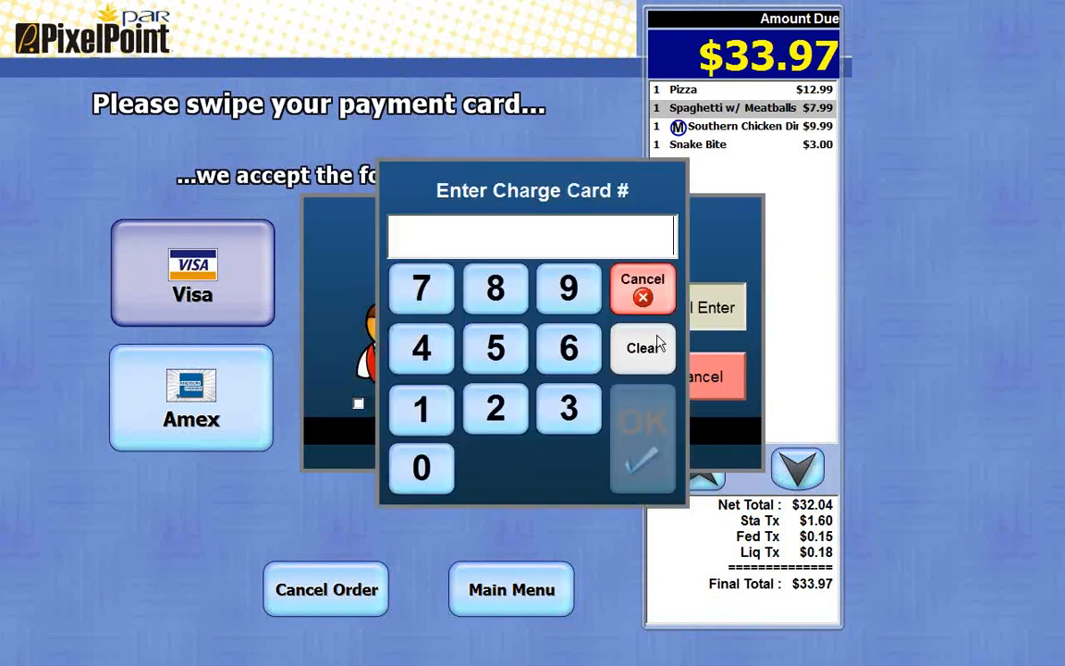
click(500, 411)
click(500, 411)
click(500, 411)
click(500, 411)
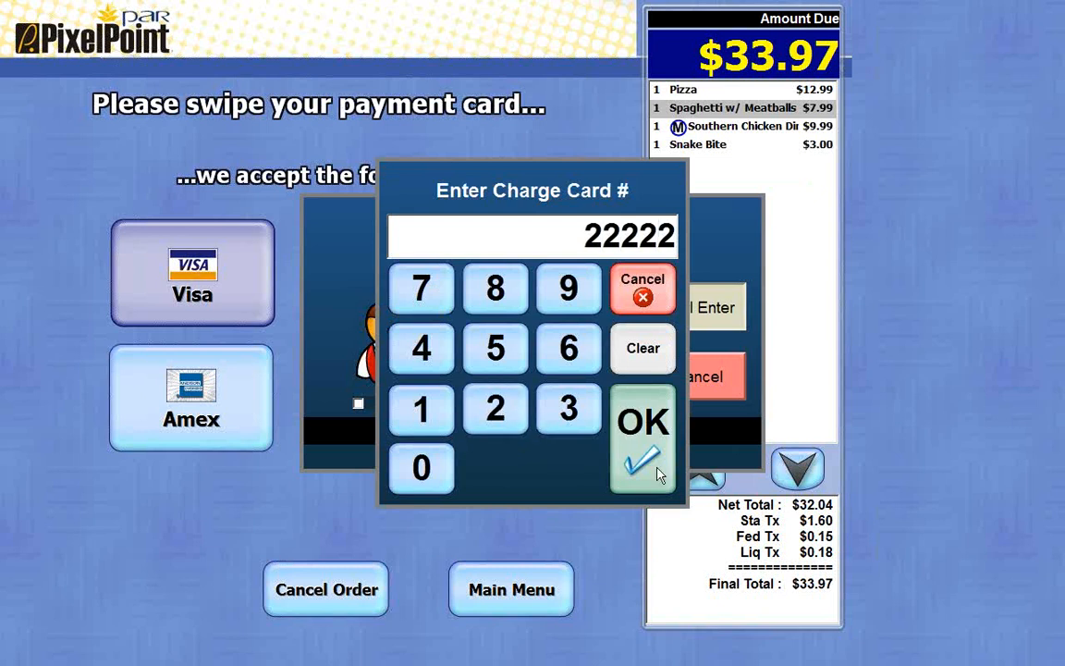
click(644, 460)
Step: Complete the remaining card entry prompts and confirm the order is being picked up now
click(572, 428)
click(571, 427)
click(572, 427)
click(571, 428)
click(574, 427)
click(636, 339)
click(568, 396)
click(568, 407)
click(568, 406)
click(568, 407)
click(632, 442)
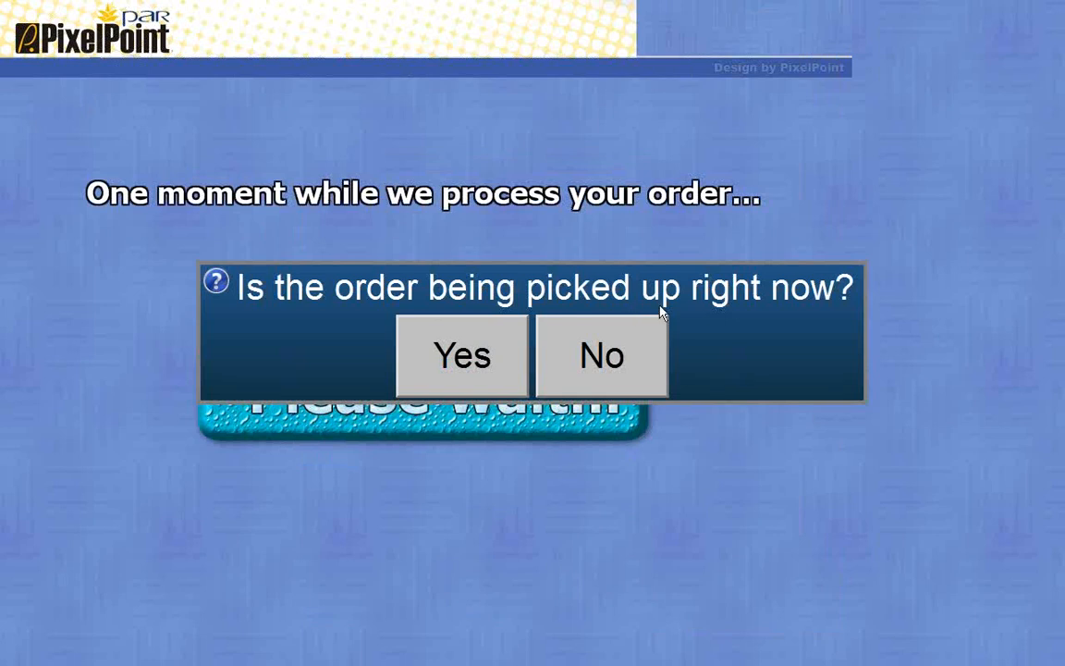
click(420, 326)
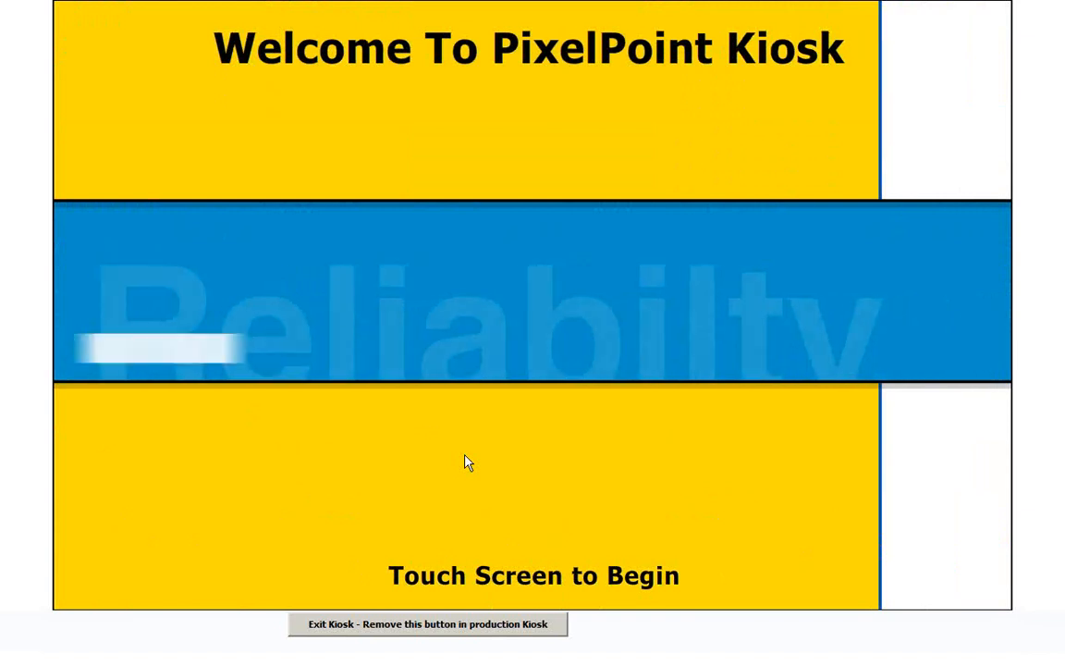
Step: Exit the Kiosk program and confirm leaving it
click(412, 629)
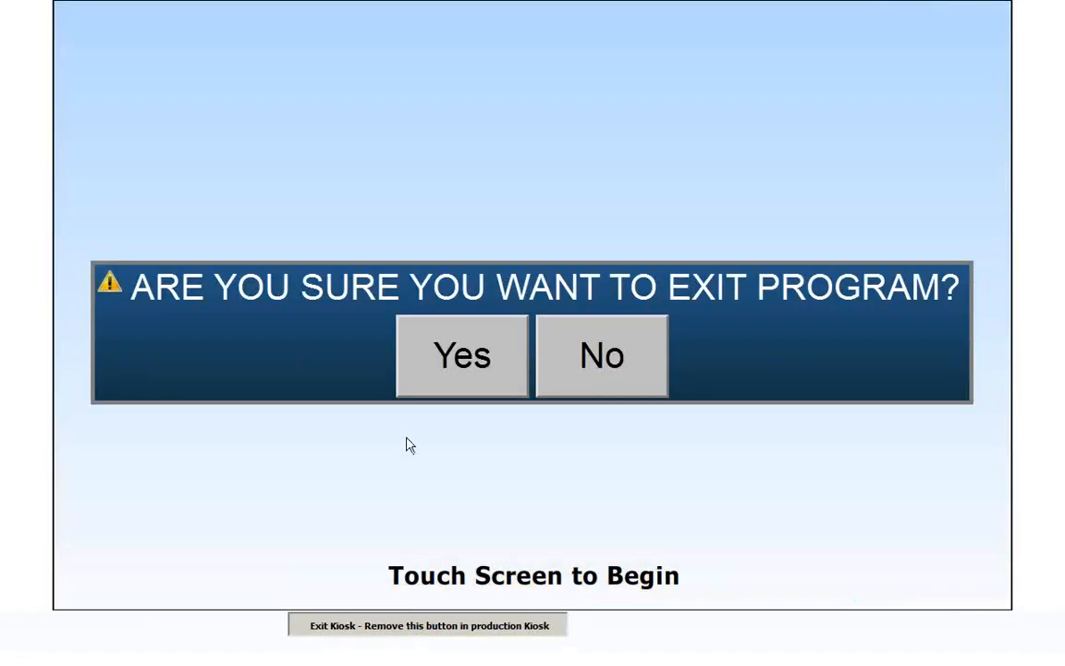
click(451, 375)
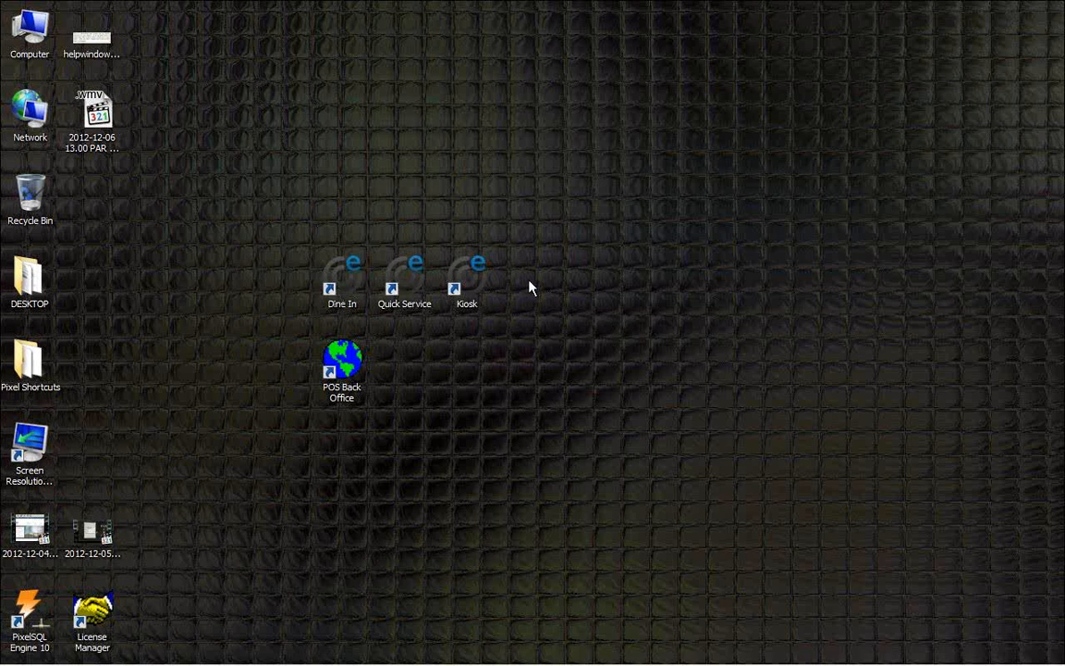
Step: Launch the Dine In application from the desktop and log in with the employee code
double_click(347, 287)
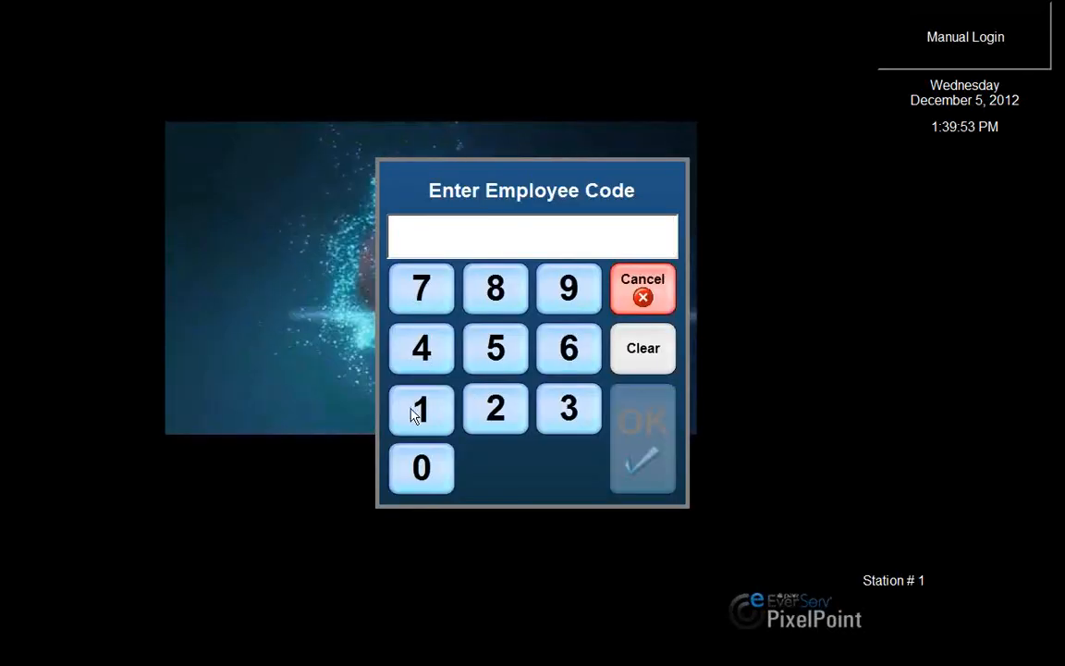
click(416, 409)
click(422, 480)
click(434, 481)
click(633, 469)
Step: Open table 14, confirm the table is cleared, and set 2 guests
click(507, 385)
click(552, 514)
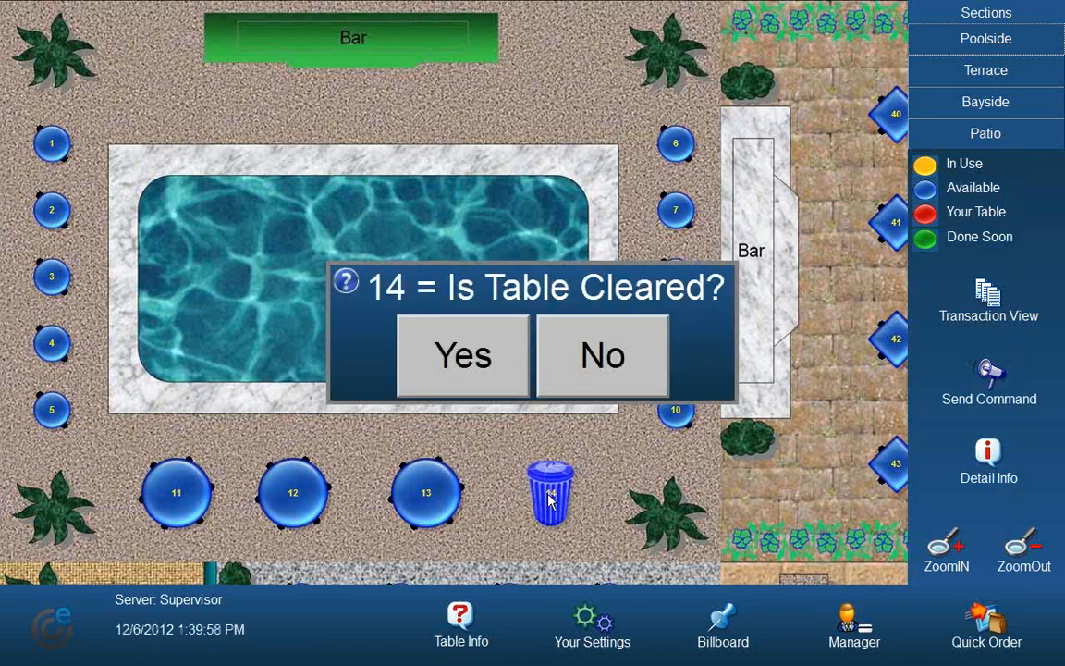
click(476, 354)
click(492, 408)
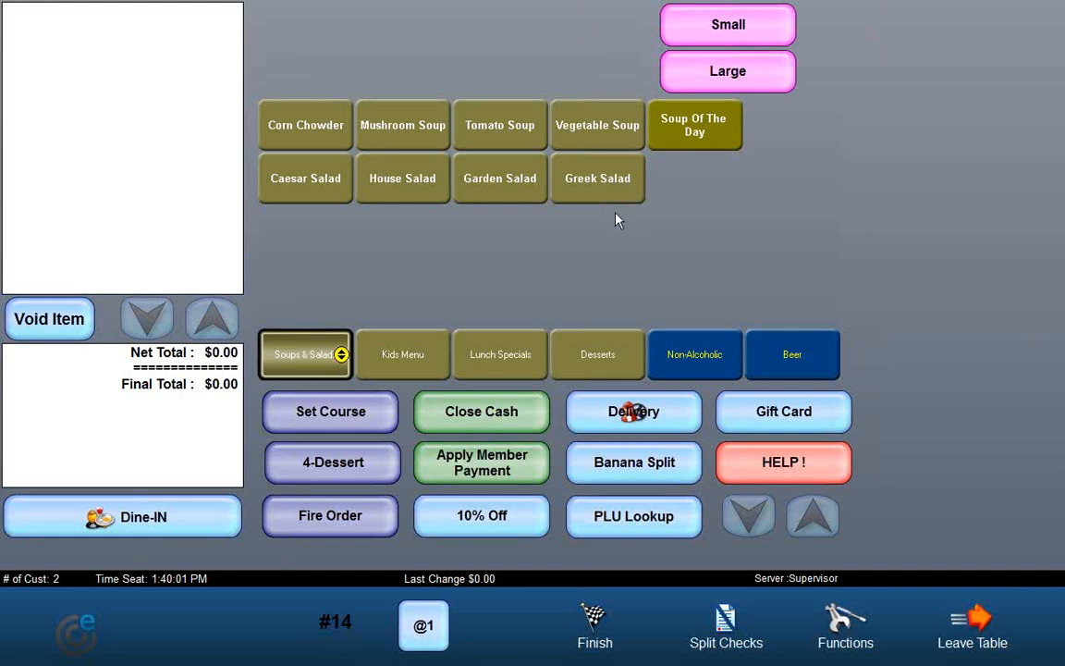
Step: Add Banquet Burger and Large Fries from Lunch Specials, then accept the Big Burger Combo upgrade with Large Soda
click(481, 377)
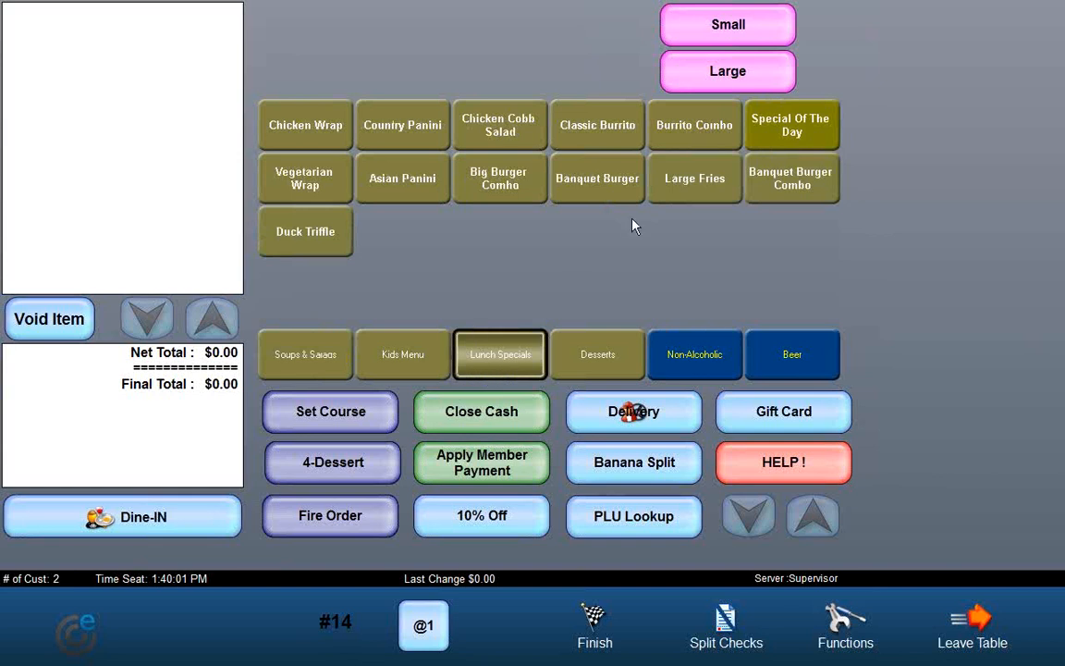
click(613, 191)
click(682, 188)
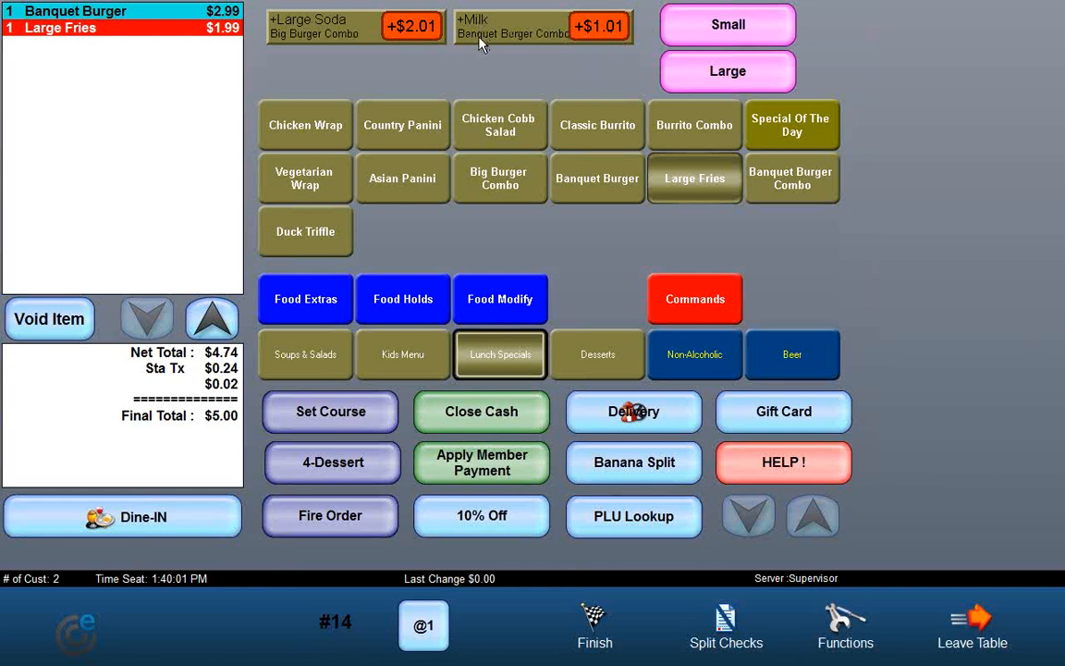
click(350, 38)
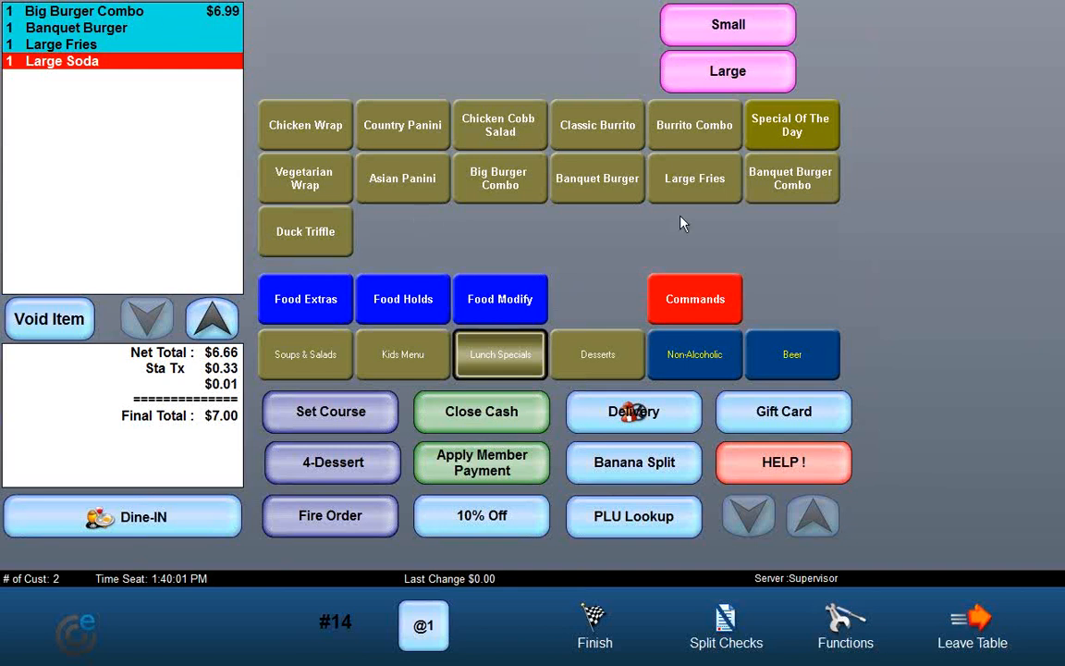
Step: Add Large Fries and a Non-Alcoholic Large Soda, then accept the Burrito Combo suggestion with Classic Burrito
click(689, 192)
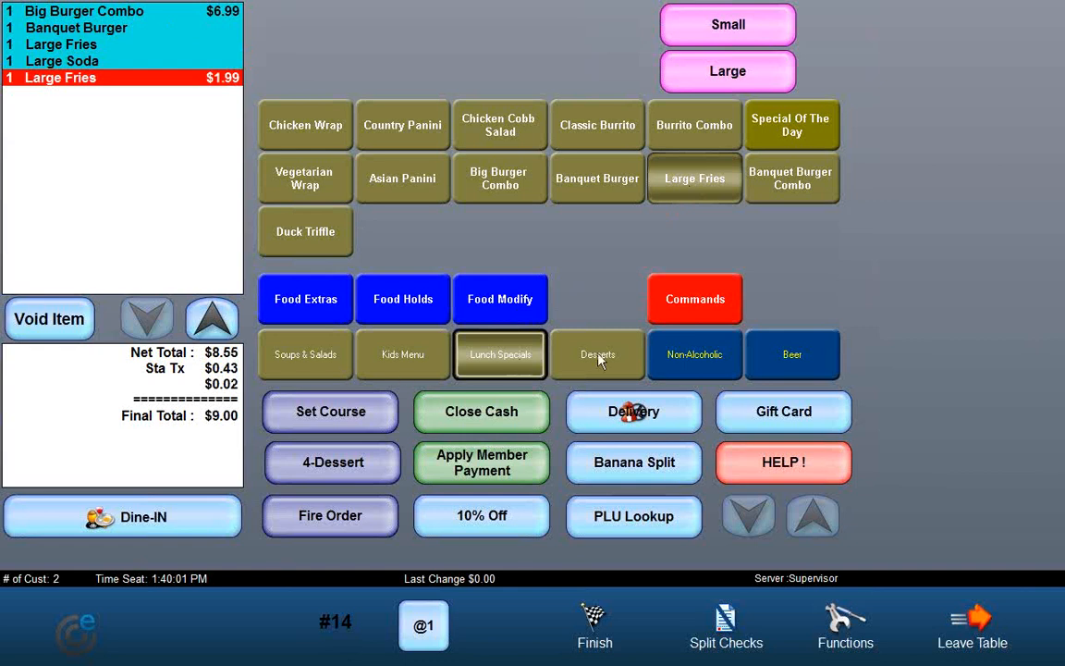
click(687, 361)
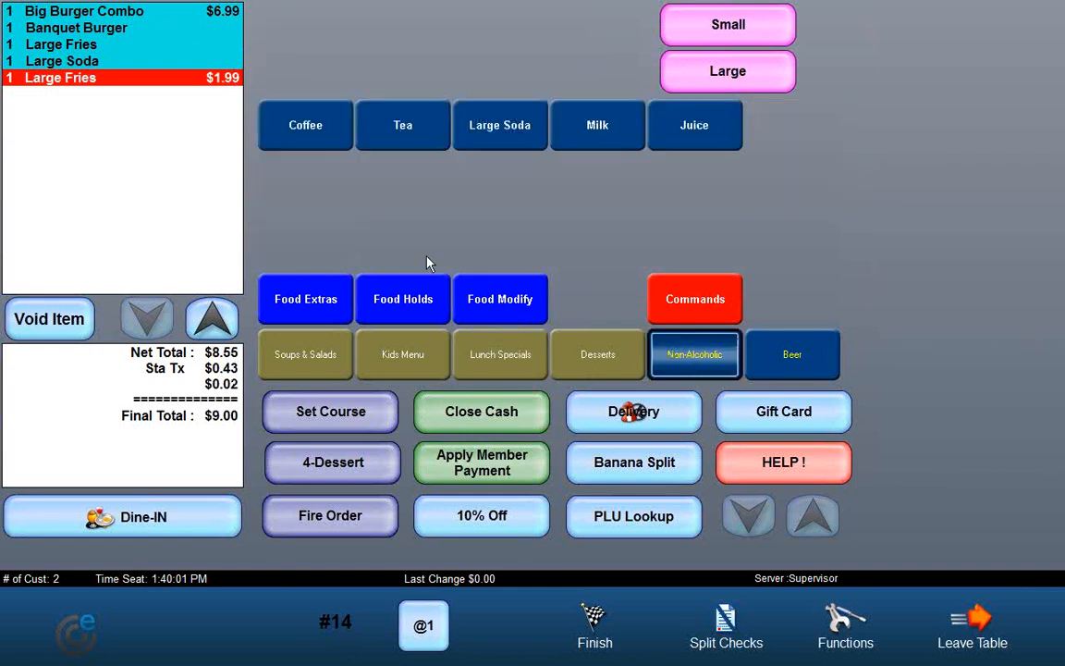
click(502, 138)
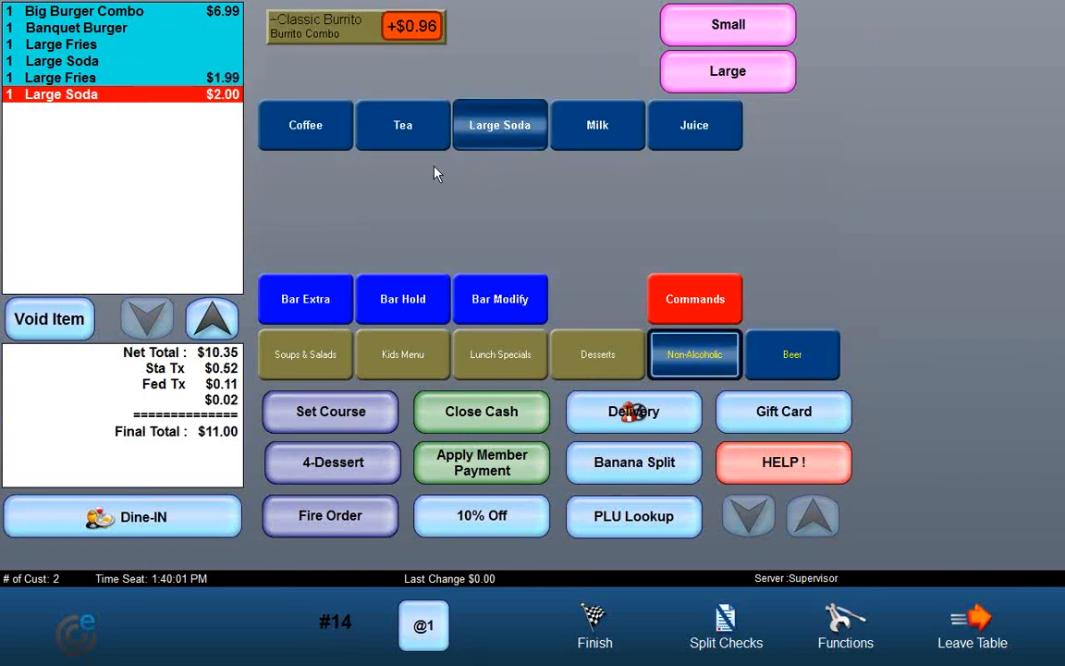
click(324, 32)
click(322, 35)
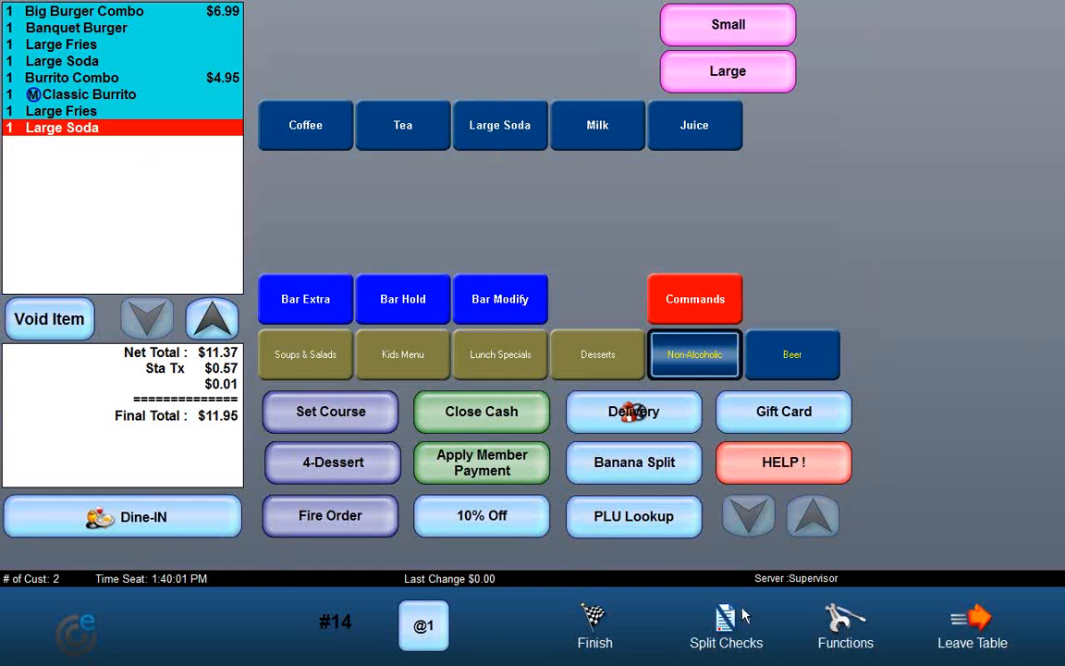
Step: Close the table 14 check with cash and return to the floor plan
click(453, 412)
click(546, 578)
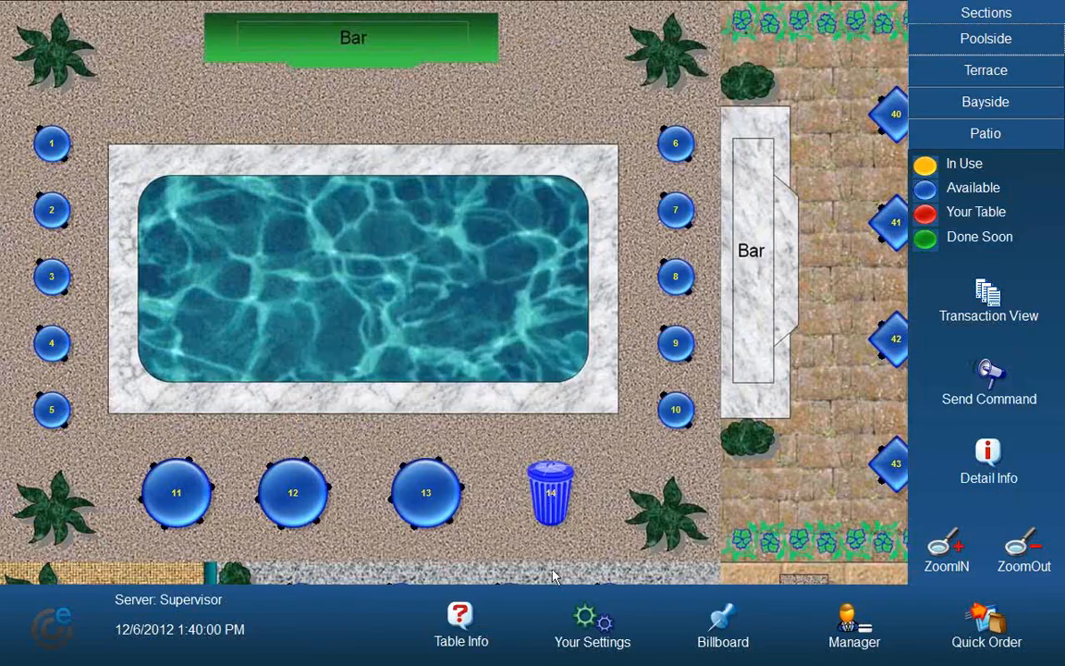
Step: Exit the POS program through the Manager option and confirm
click(487, 375)
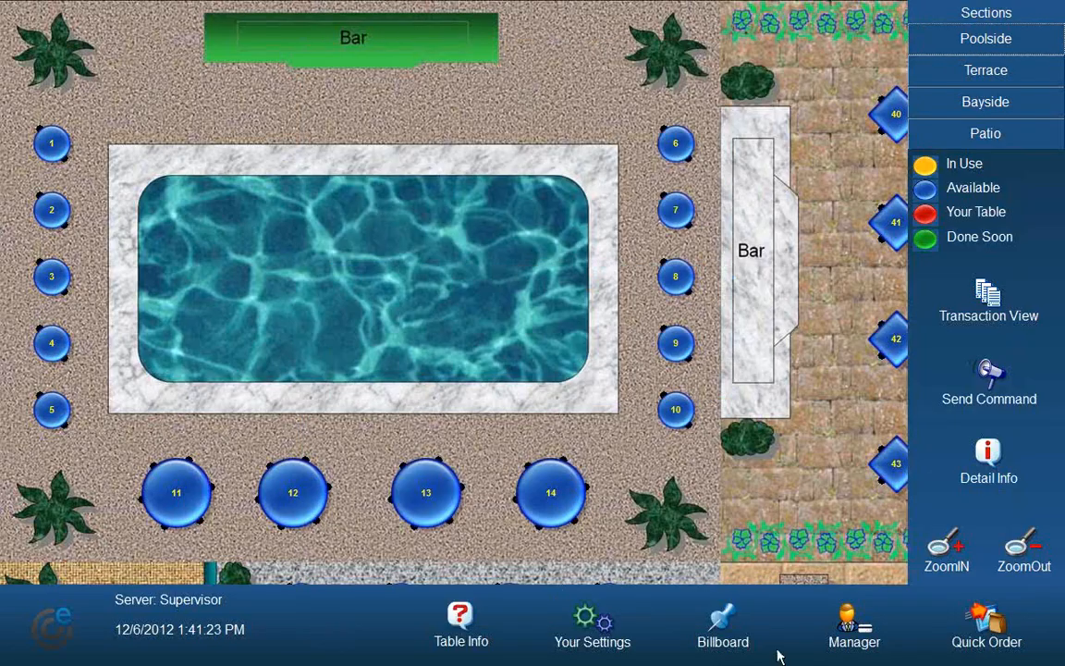
click(848, 631)
click(297, 308)
click(484, 95)
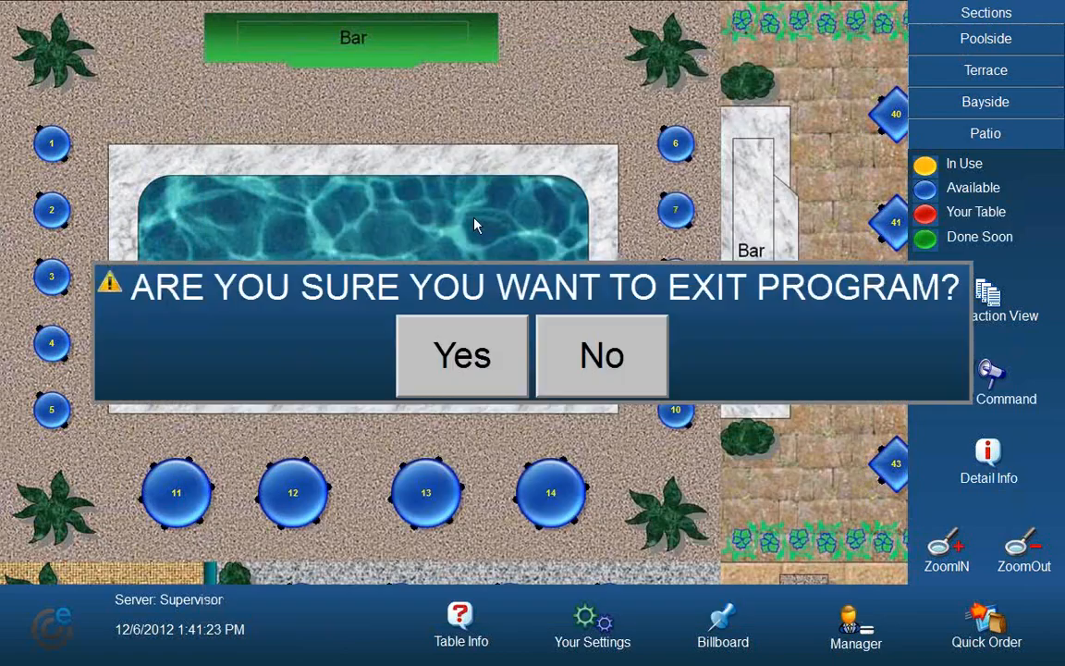
click(475, 354)
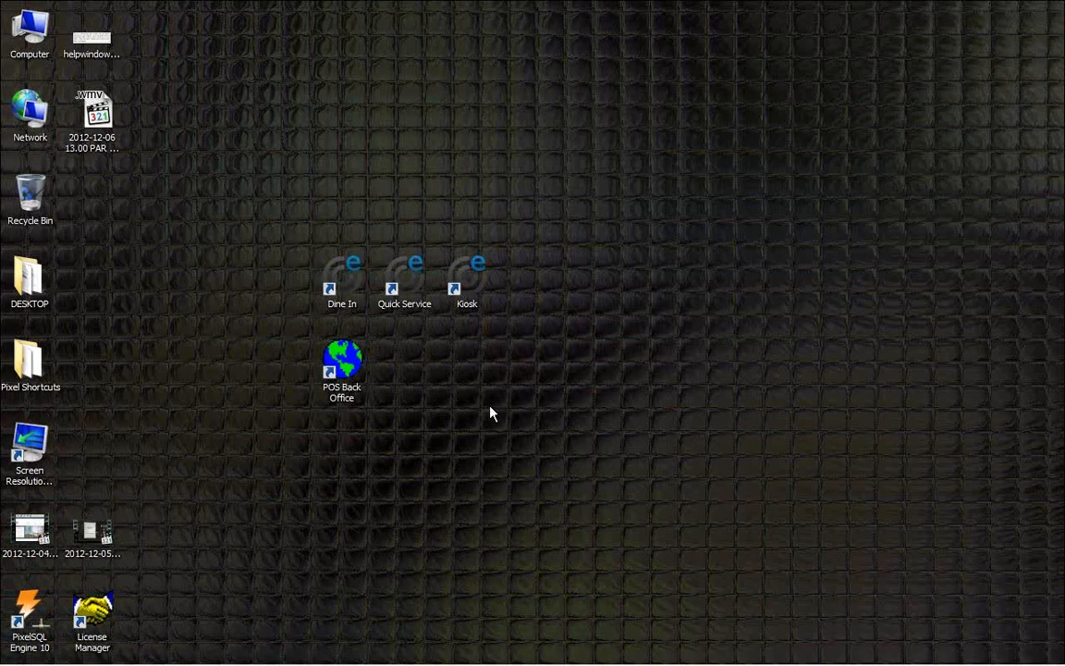
Step: Launch POS Back Office from the desktop and log in with the employee code
double_click(359, 379)
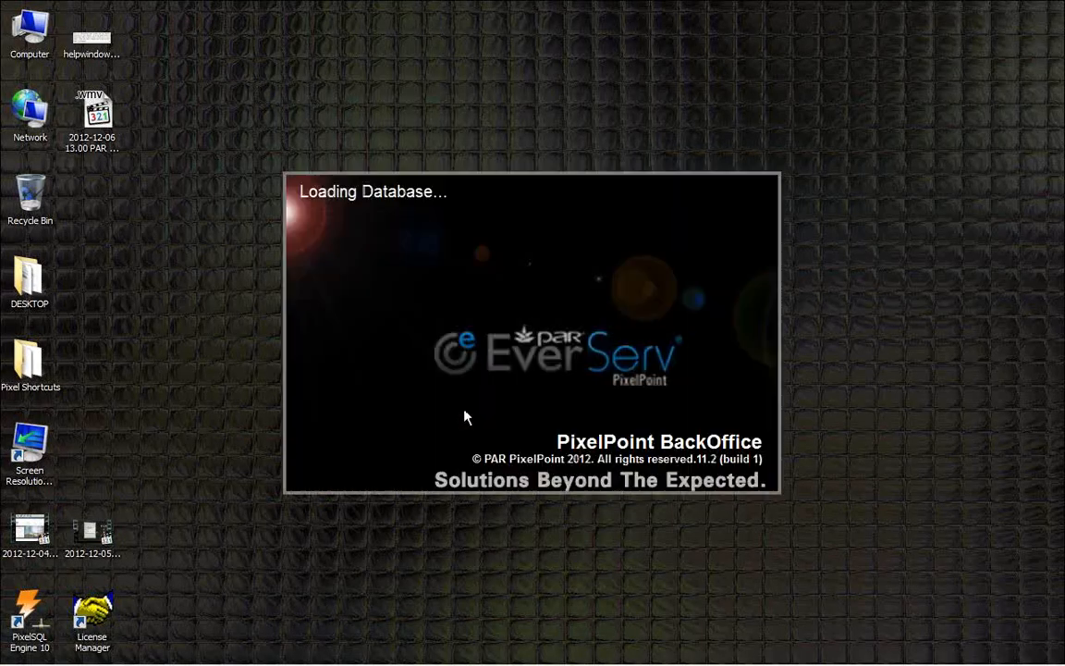
click(648, 319)
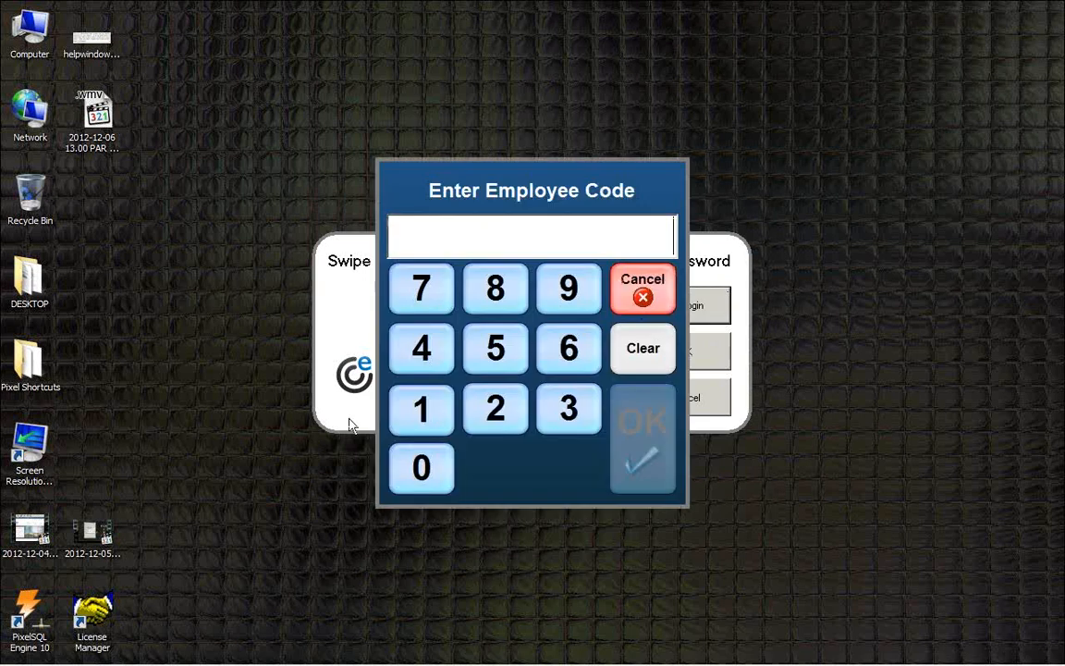
click(404, 432)
click(418, 459)
click(418, 458)
click(616, 464)
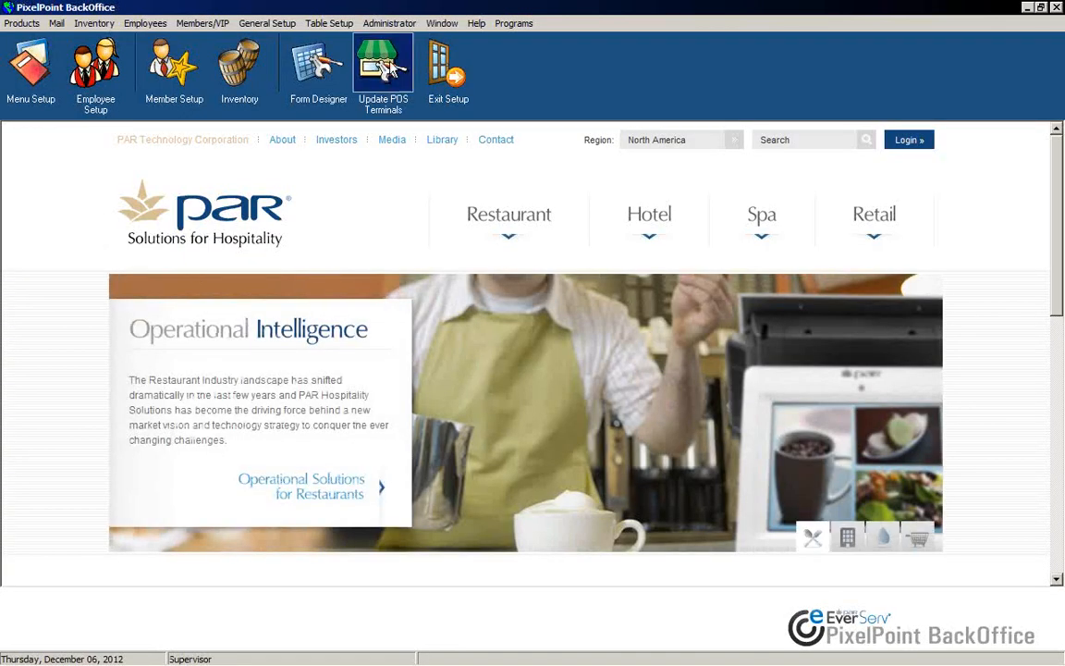
Step: Open Menu Setup, switch to the Default Menu, and show its Lunch Specials page
click(35, 66)
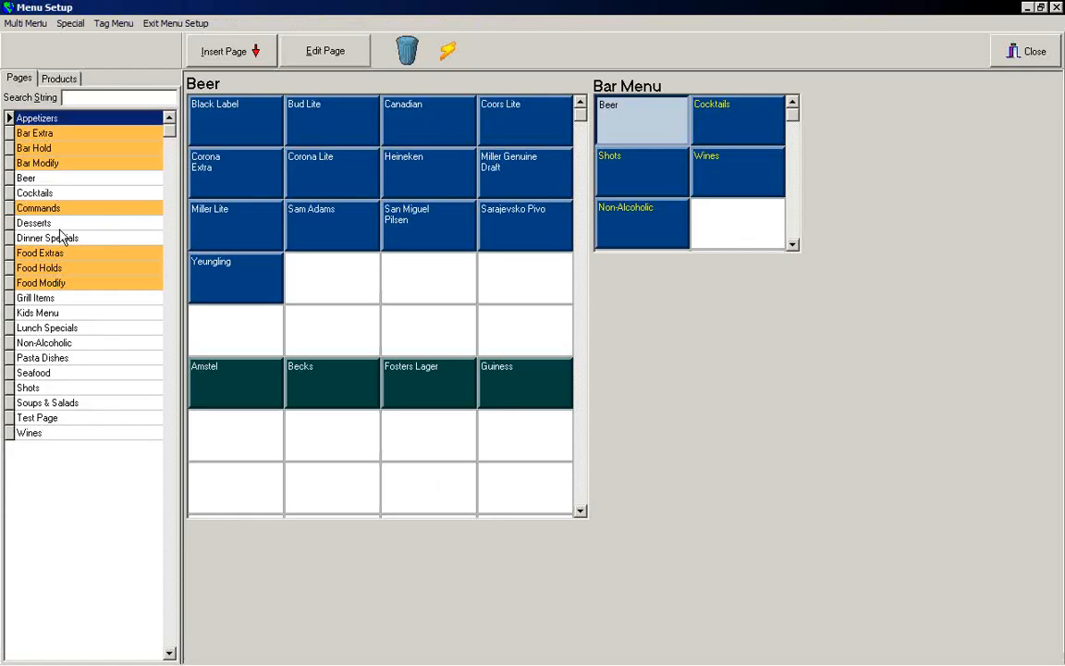
click(22, 24)
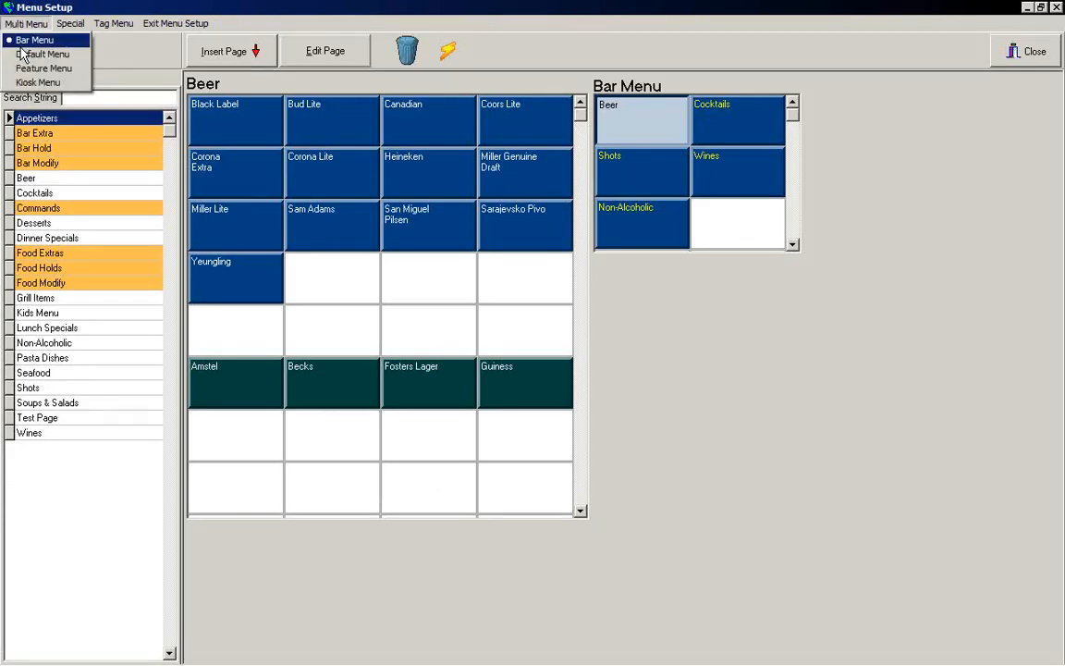
click(24, 54)
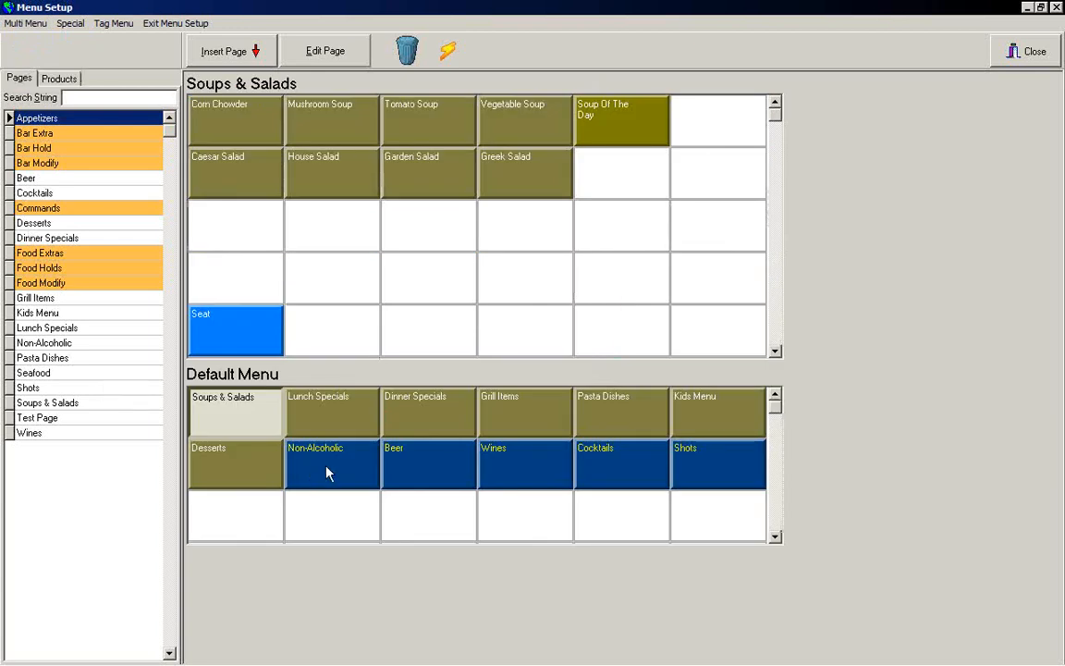
click(290, 423)
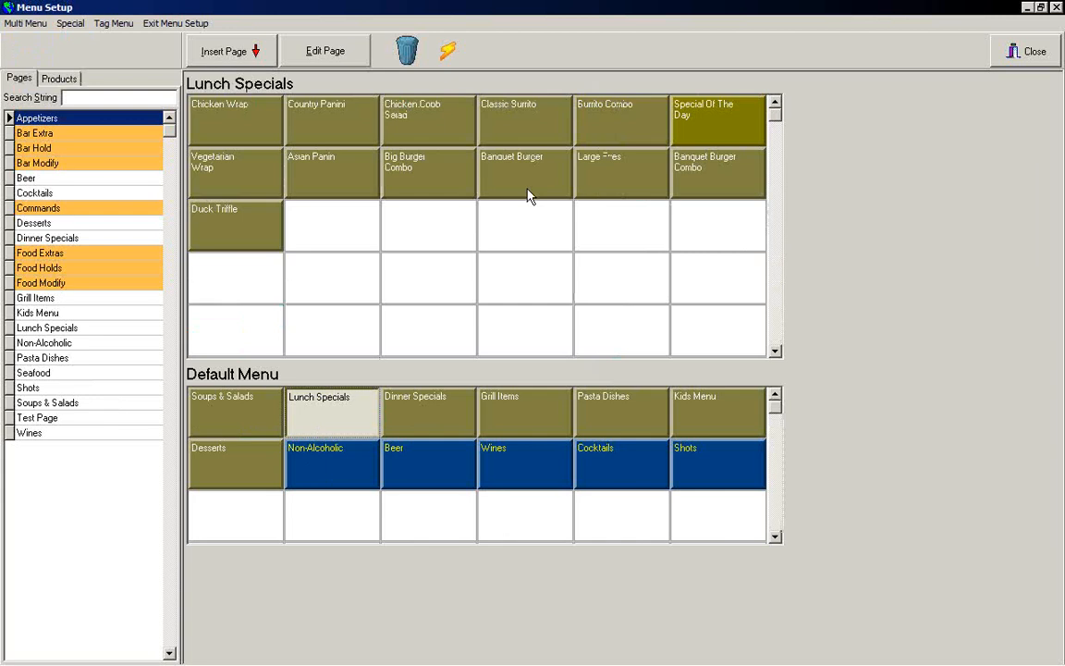
Step: Open the Big Burger Combo product, review its combo items and other tabs, and close it without saving
click(442, 183)
click(341, 58)
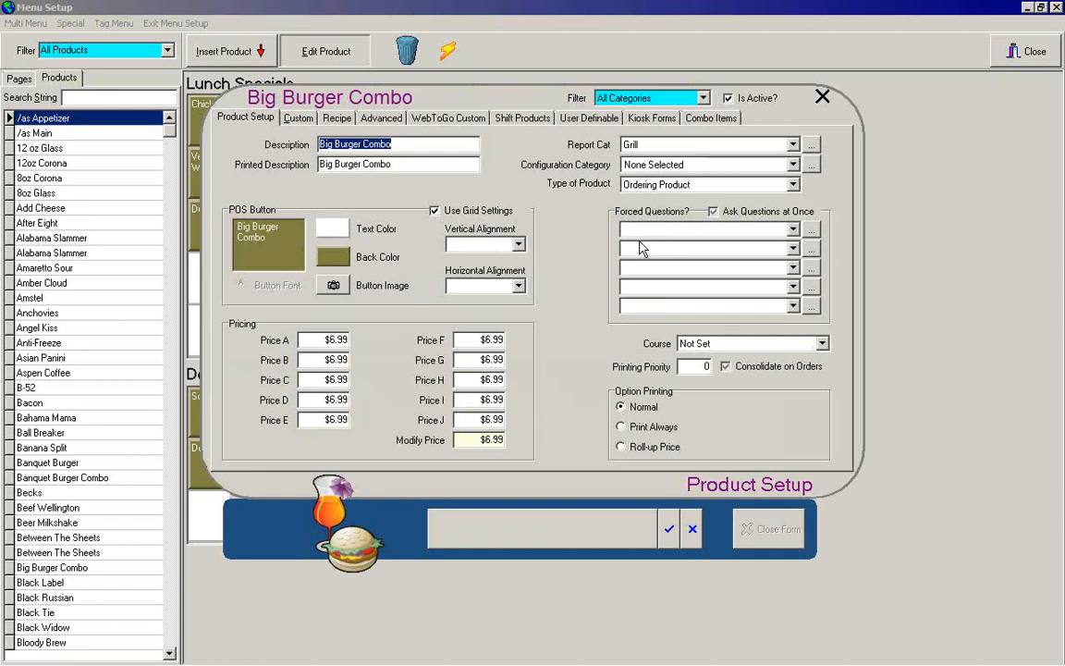
click(718, 121)
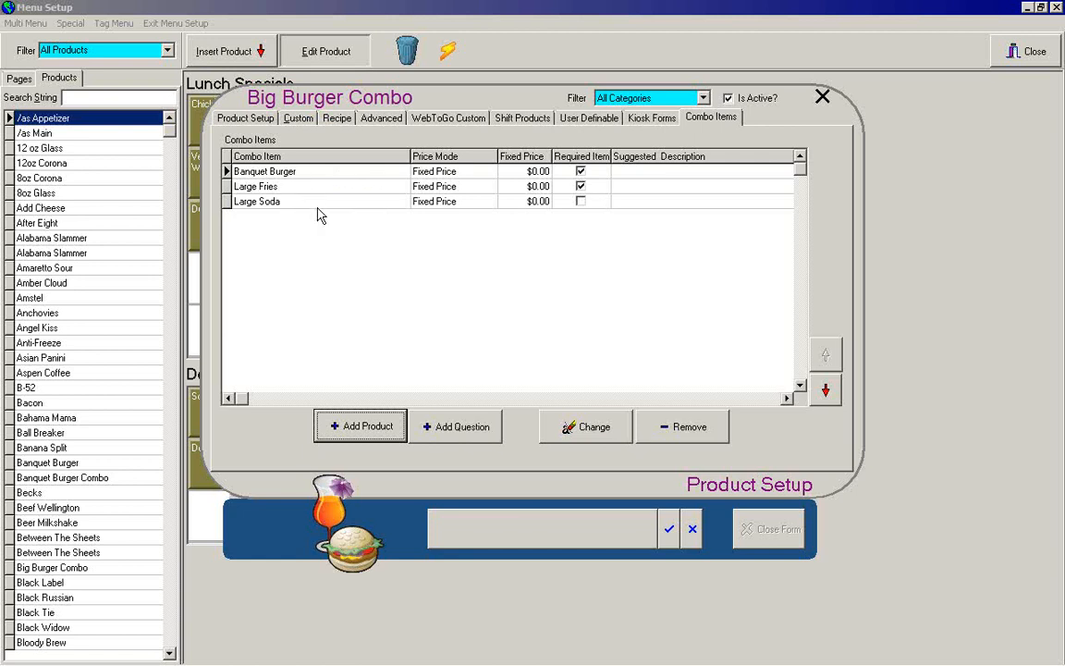
click(243, 118)
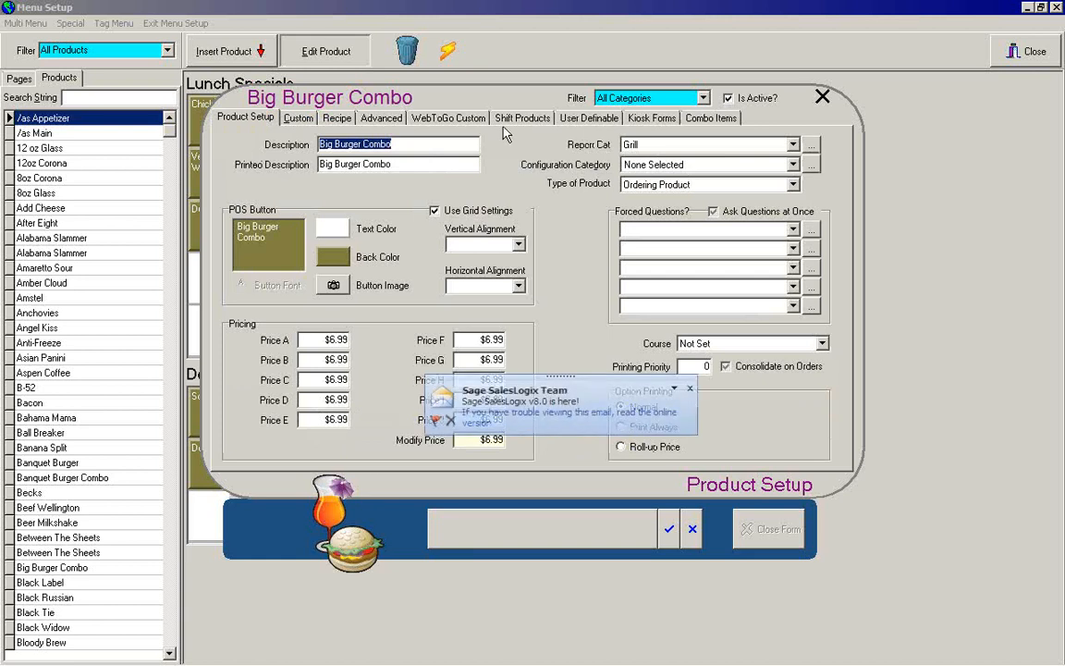
click(689, 389)
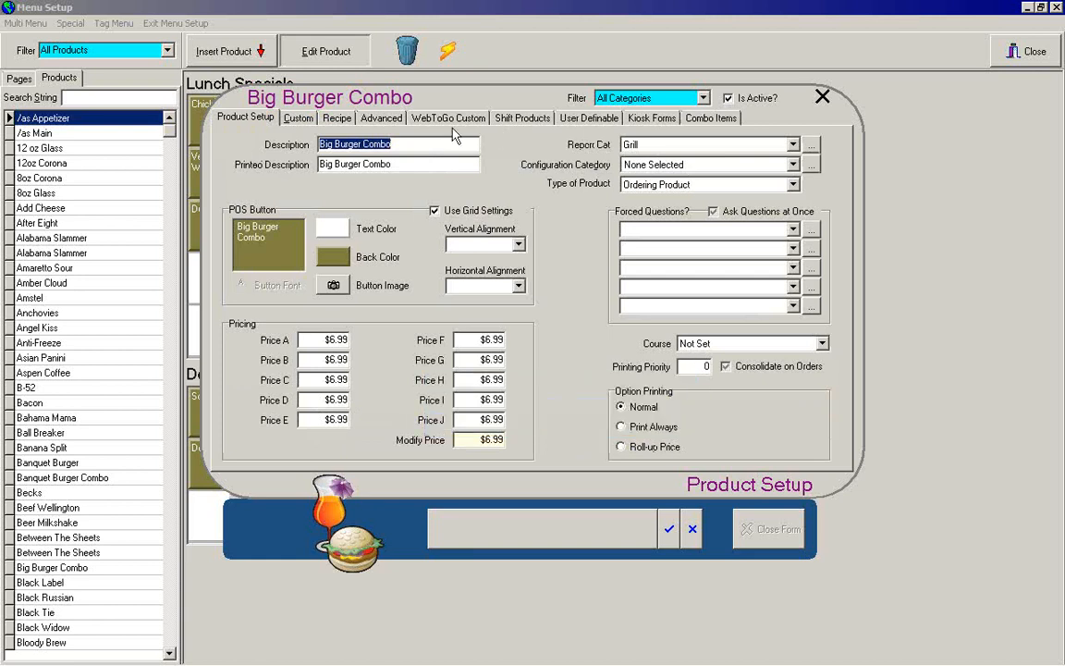
click(518, 117)
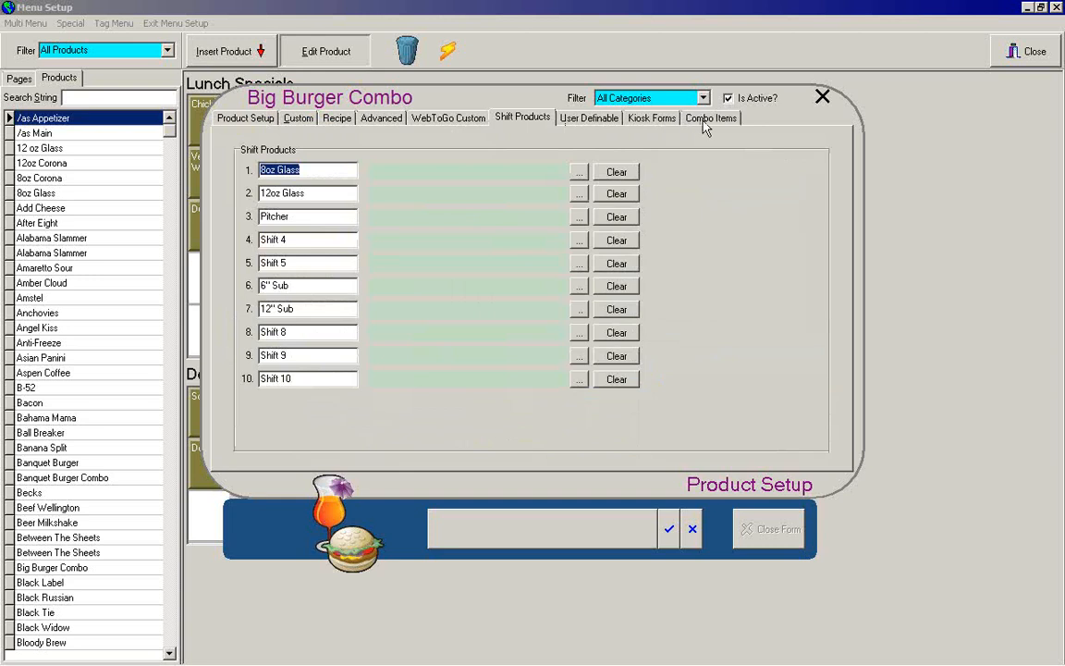
click(711, 118)
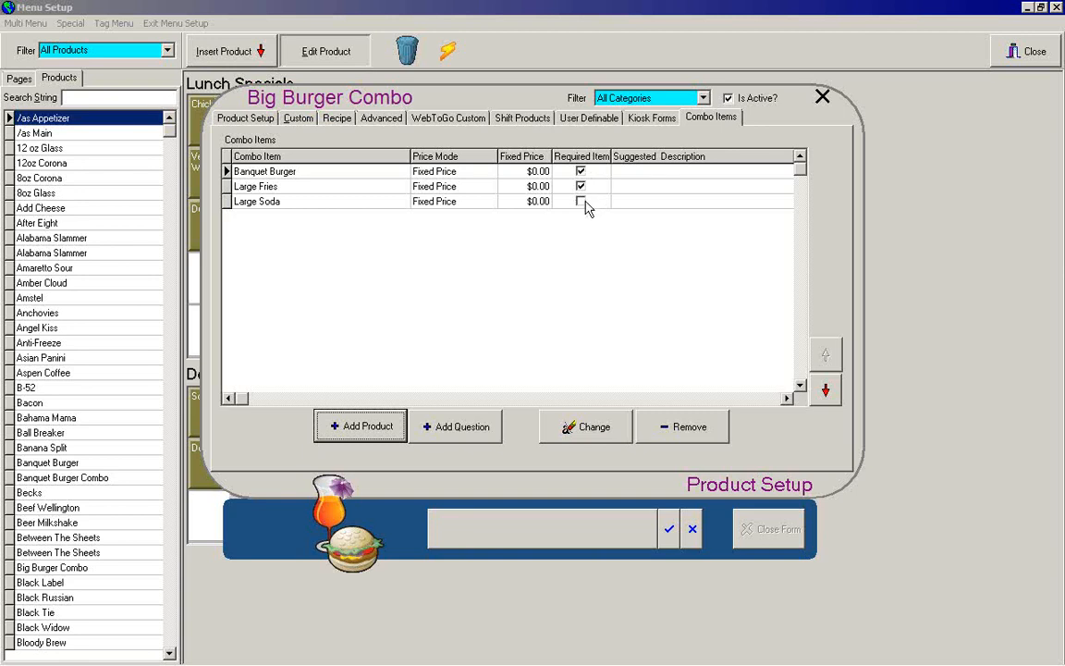
click(692, 528)
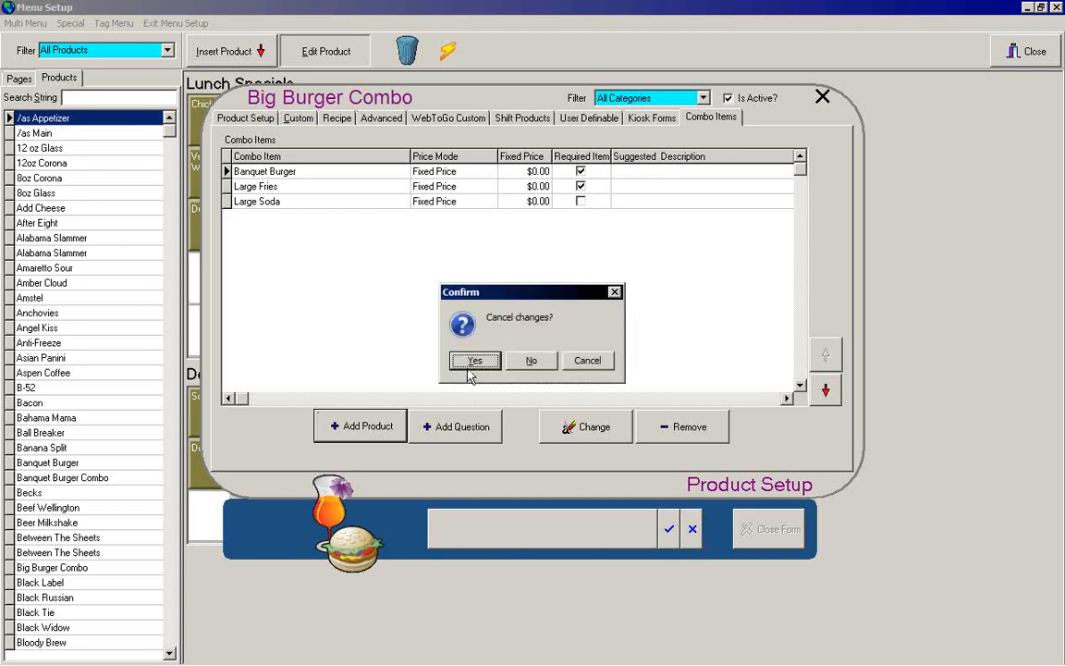
click(469, 361)
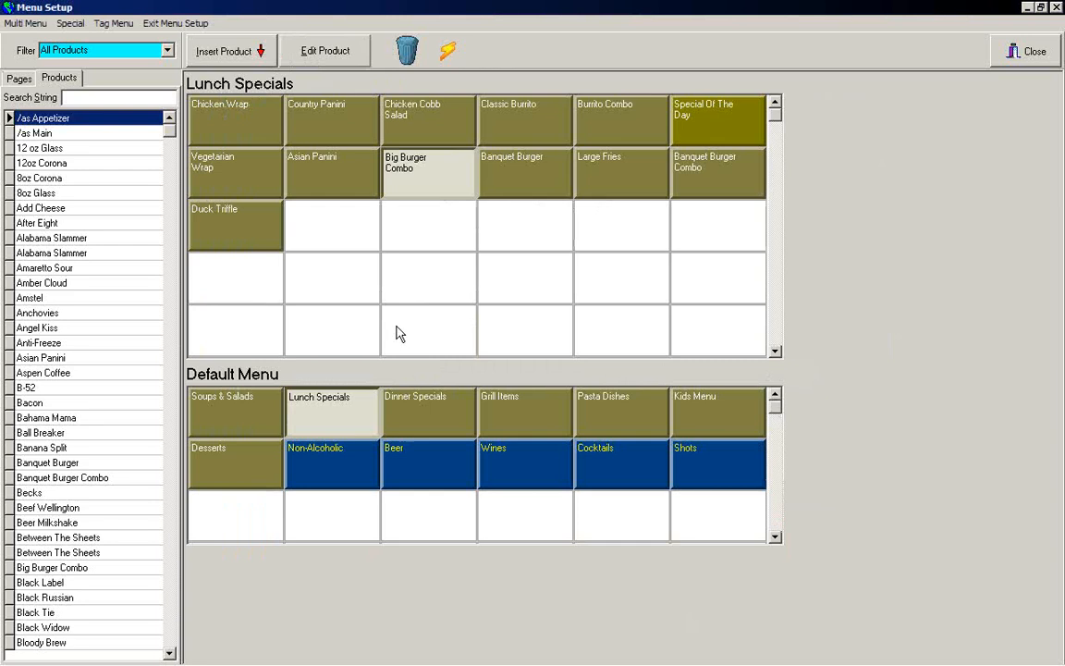
Step: Edit the Burrito Combo product to make Classic Burrito a required combo item and save it
click(544, 134)
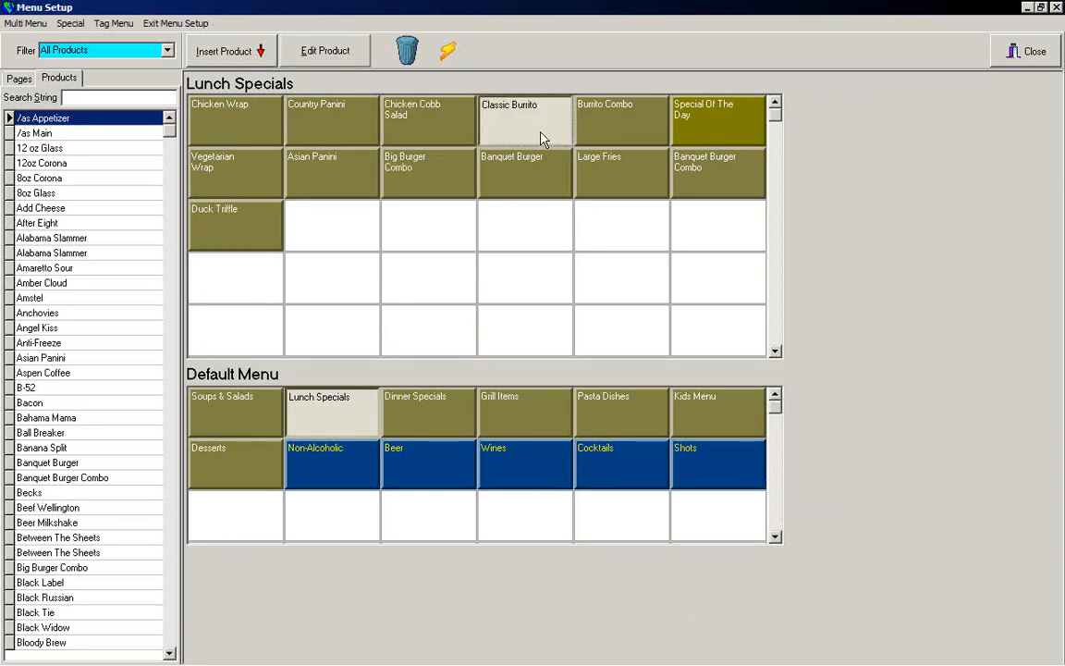
click(625, 132)
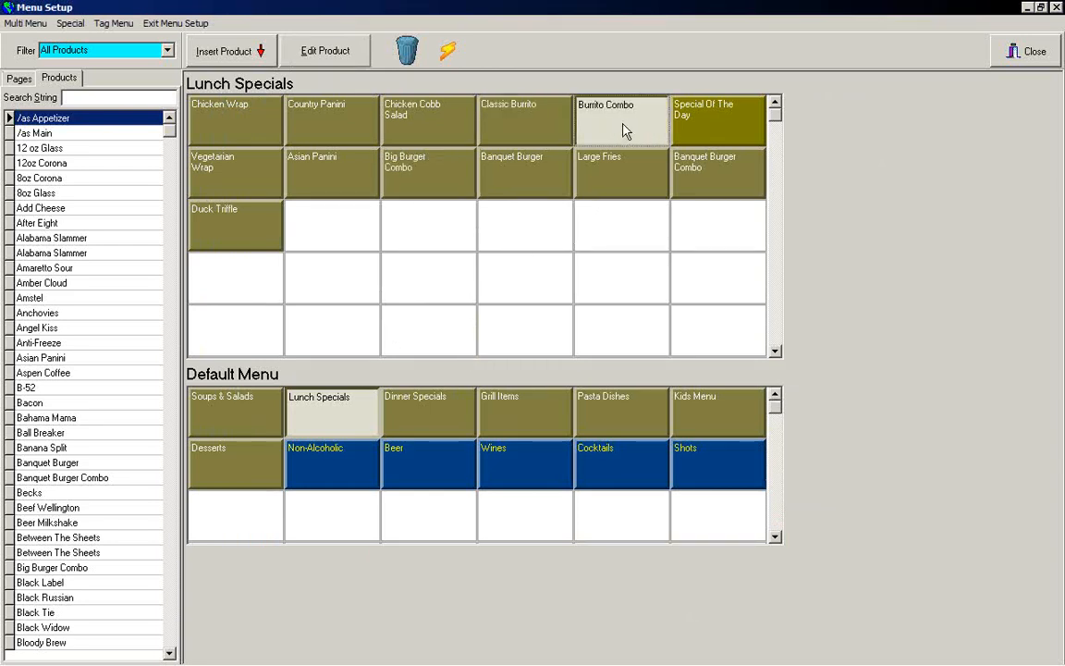
right_click(625, 126)
click(658, 132)
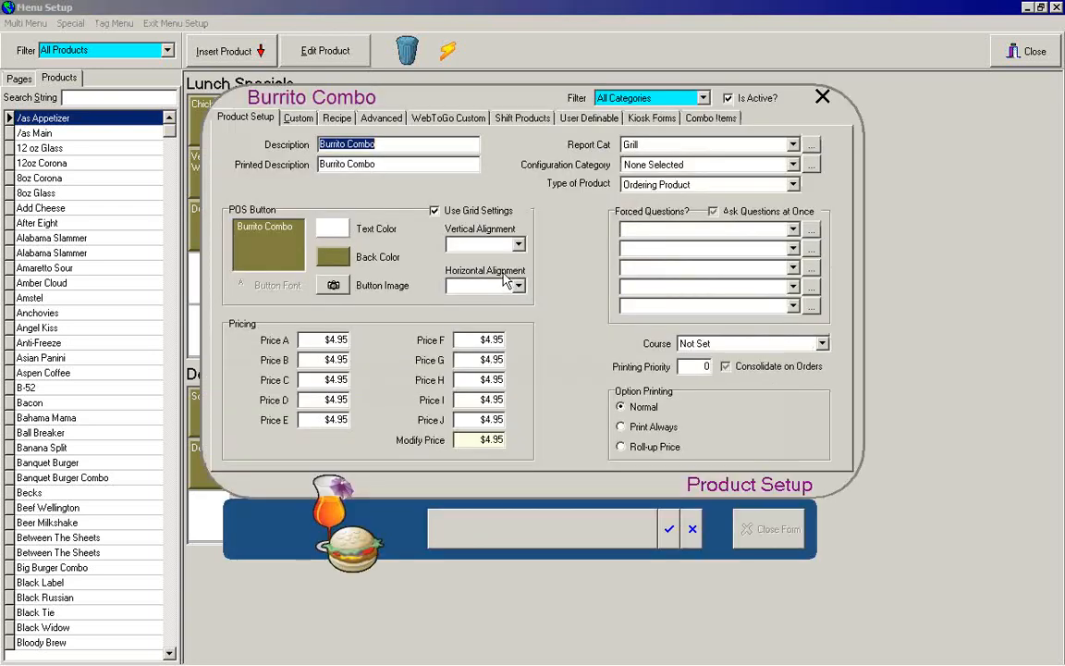
click(698, 121)
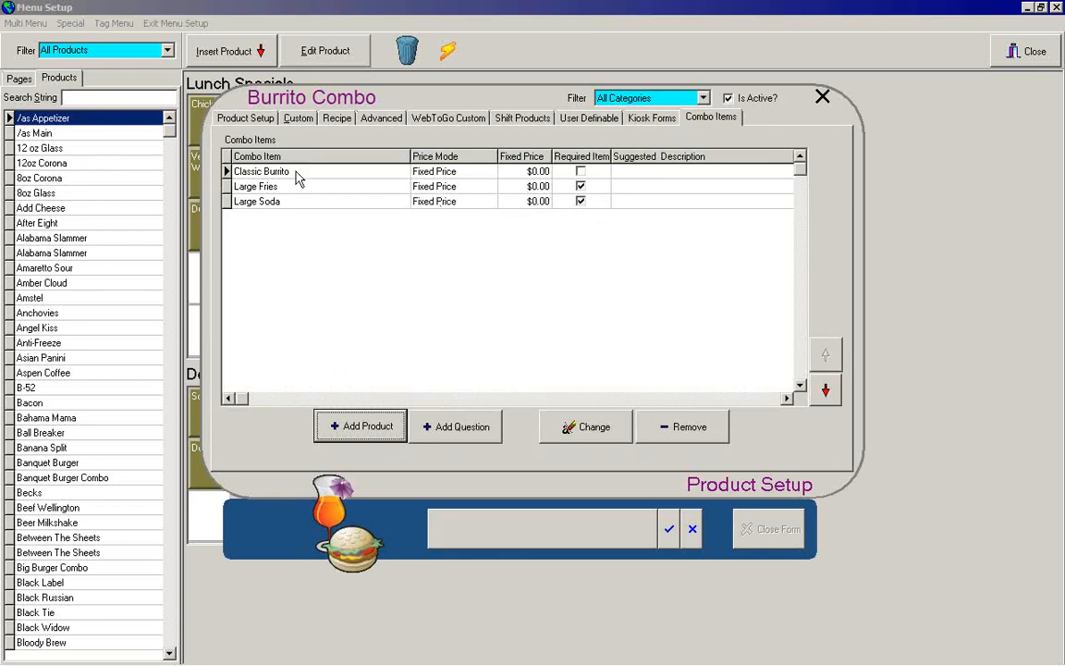
click(581, 171)
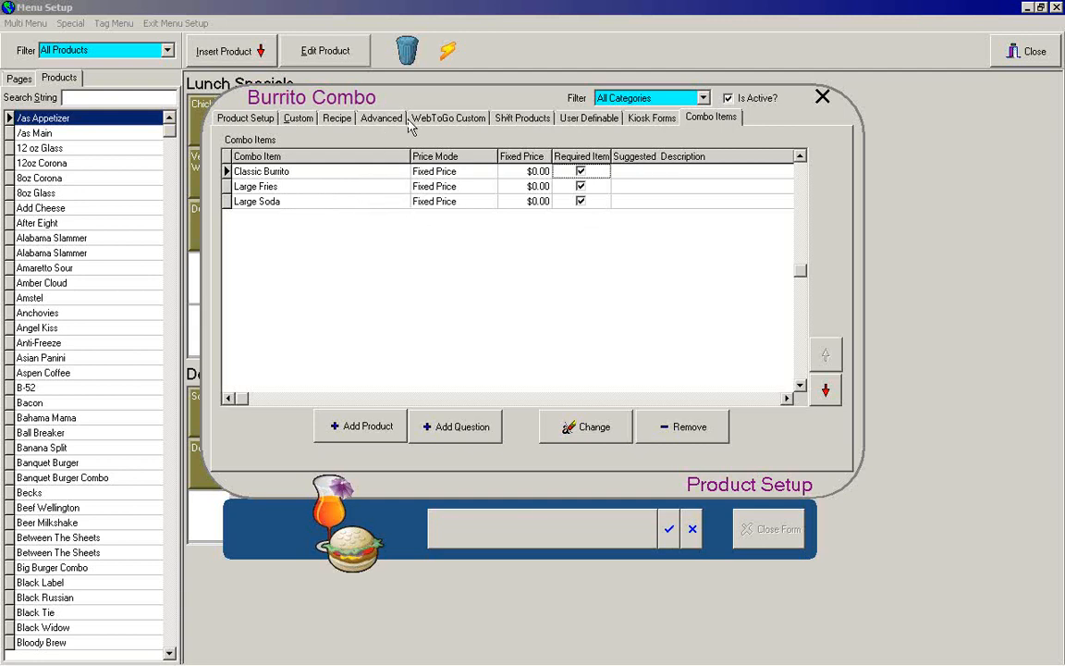
click(242, 119)
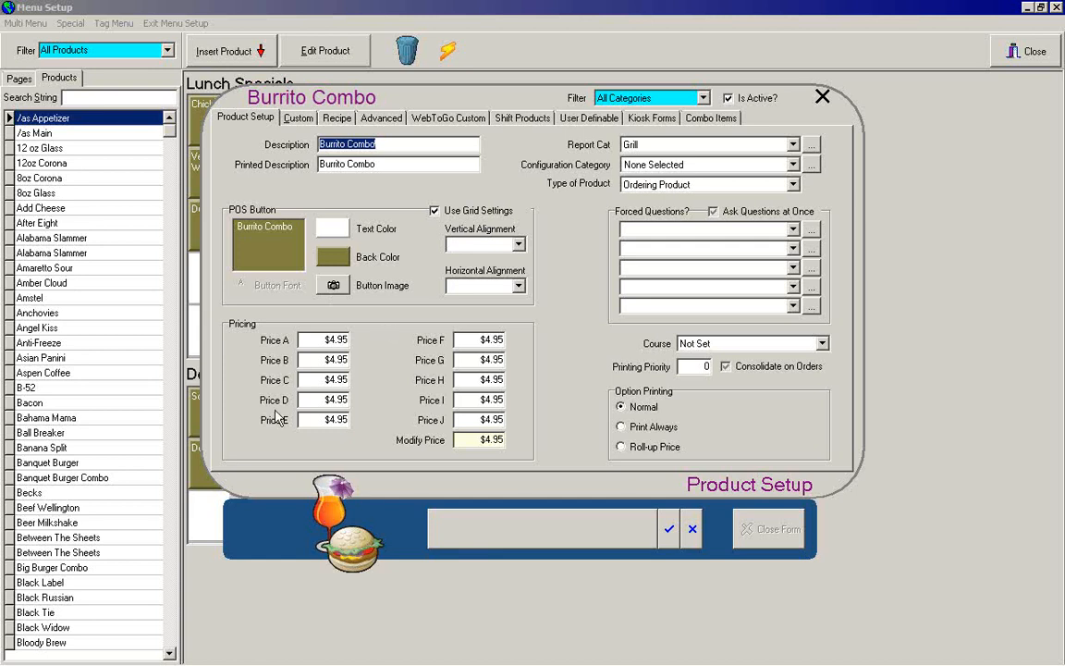
click(672, 534)
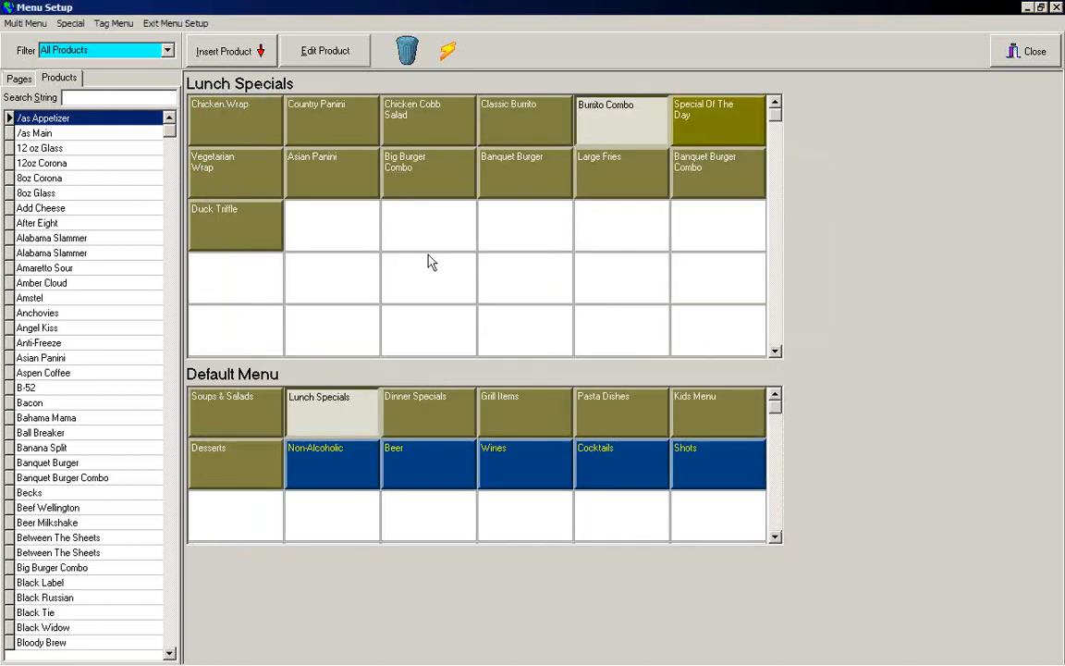
Step: Close Menu Setup and open the order form "sd" in Form Designer
click(337, 292)
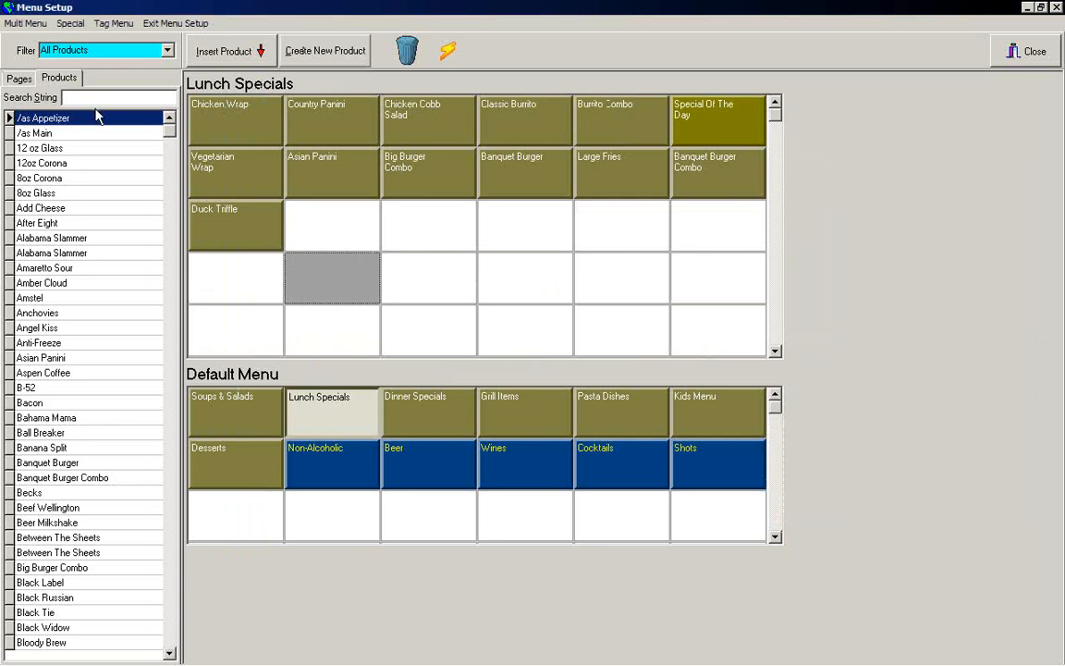
click(1017, 52)
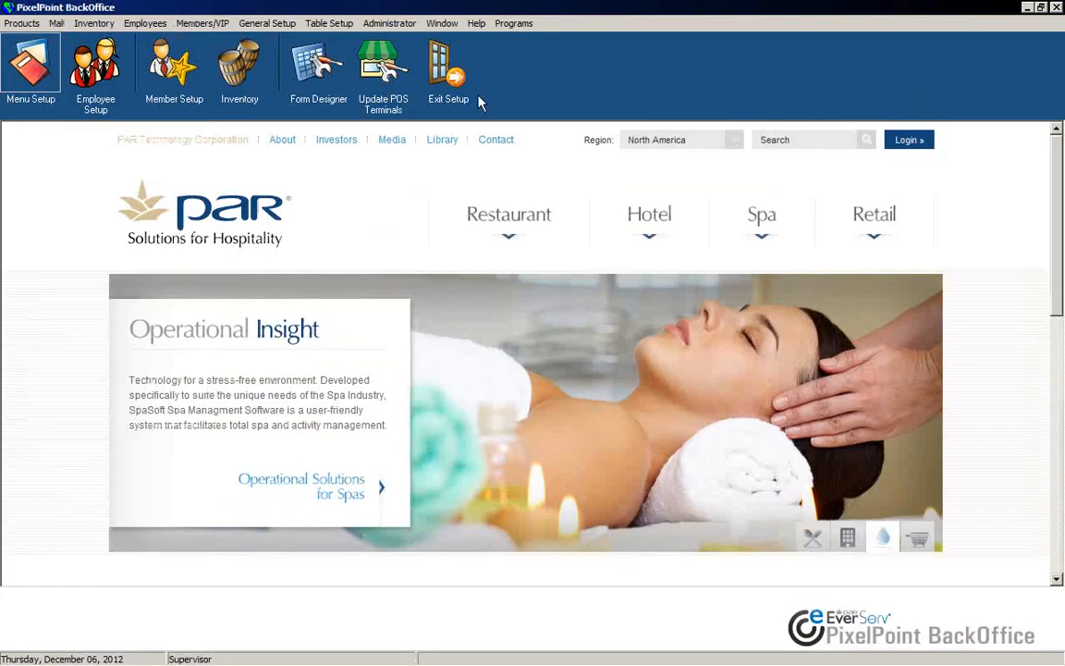
click(390, 23)
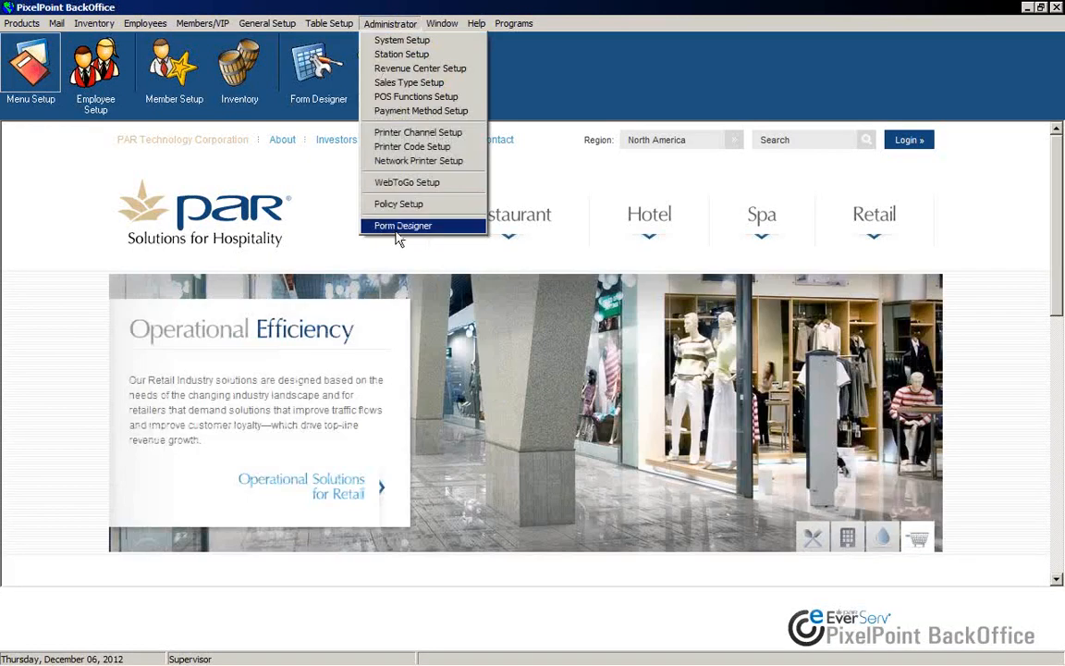
click(400, 227)
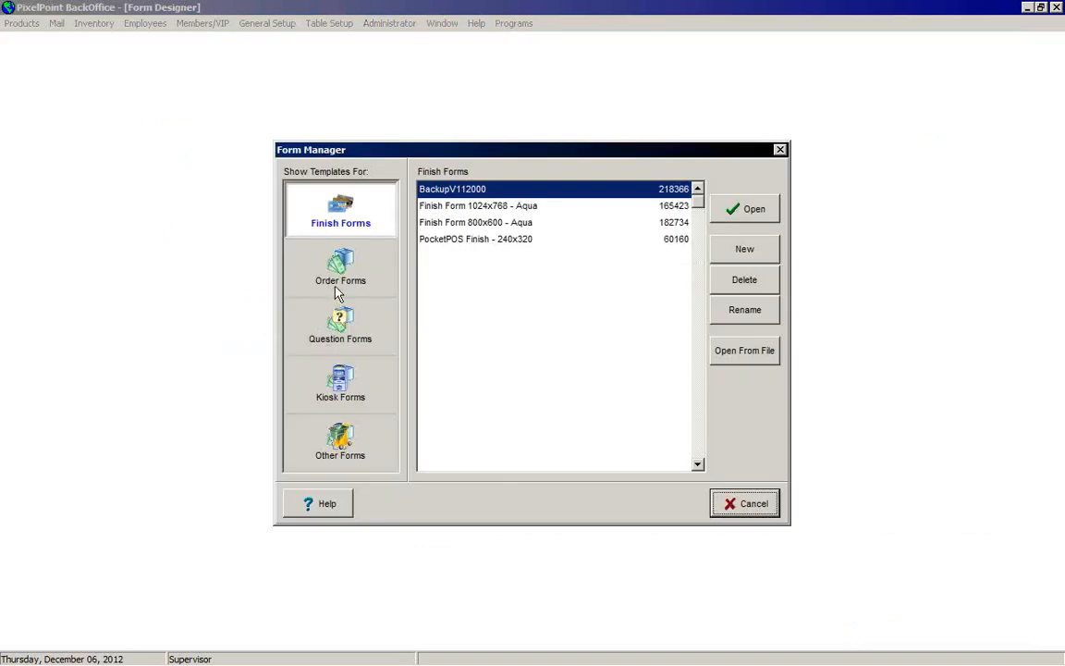
click(338, 286)
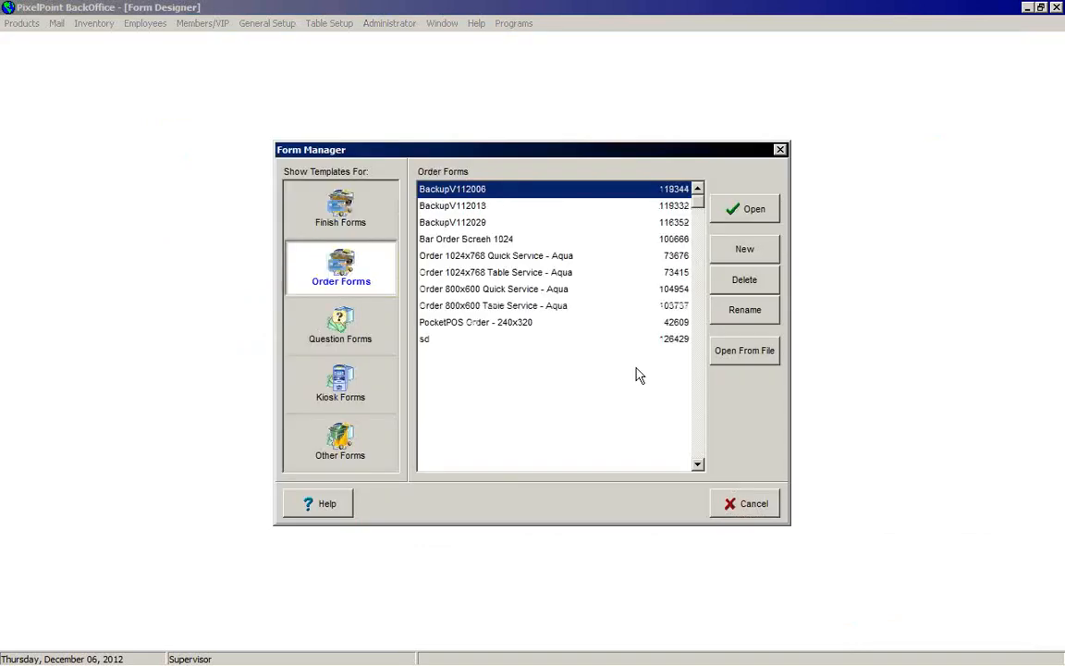
click(434, 340)
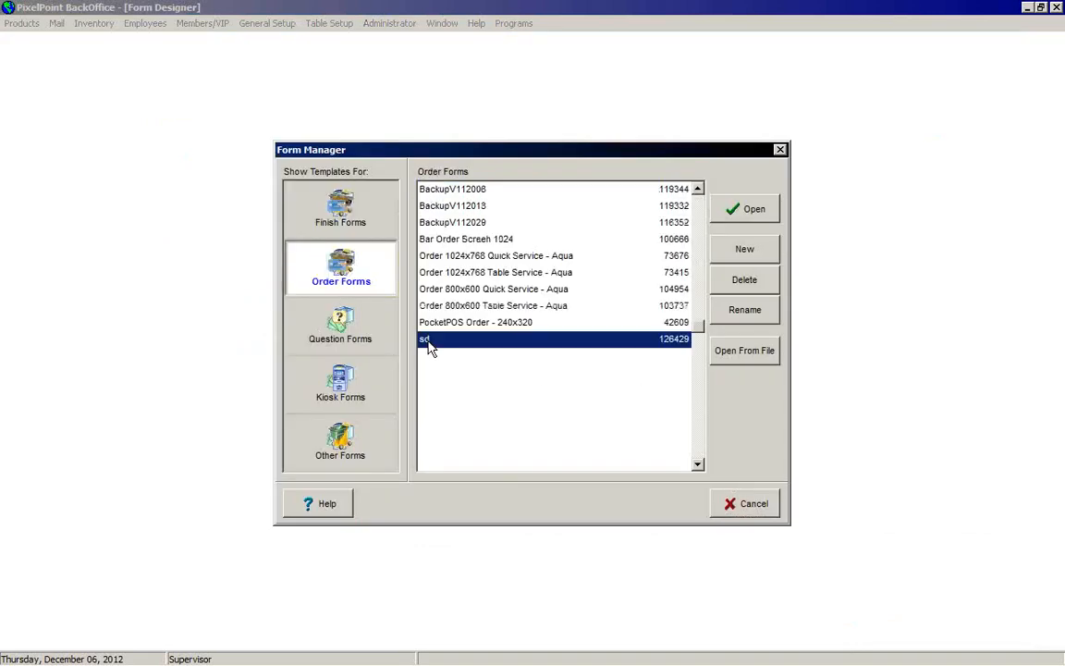
click(749, 210)
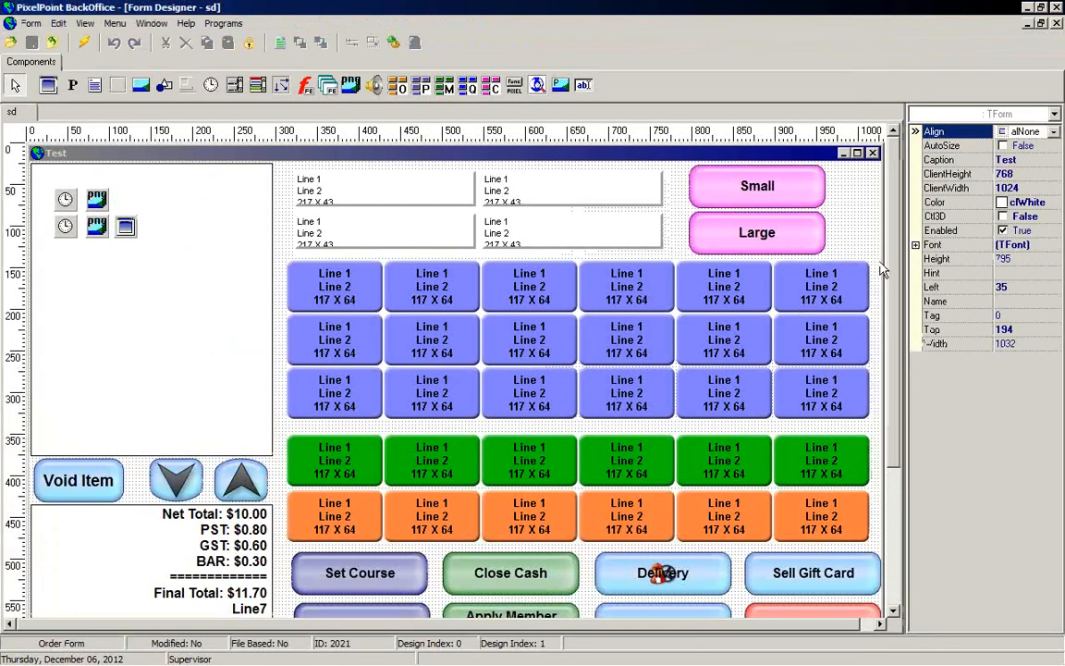
Step: Inspect the Small button's FunctionType and FunctionName options and the rest of the order form layout
right_click(729, 196)
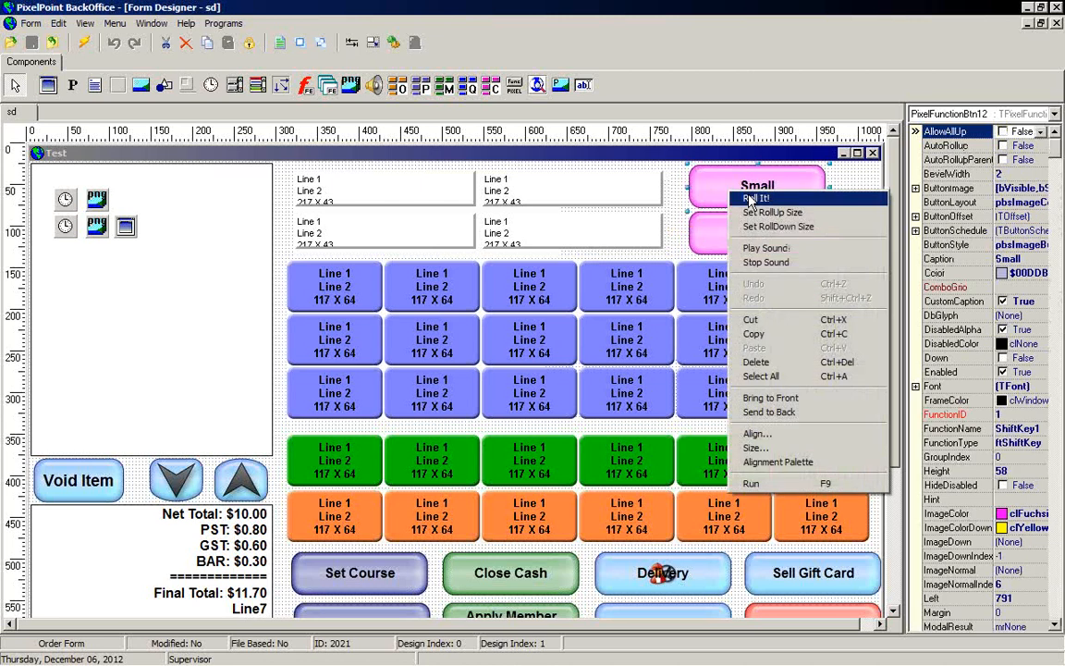
click(696, 193)
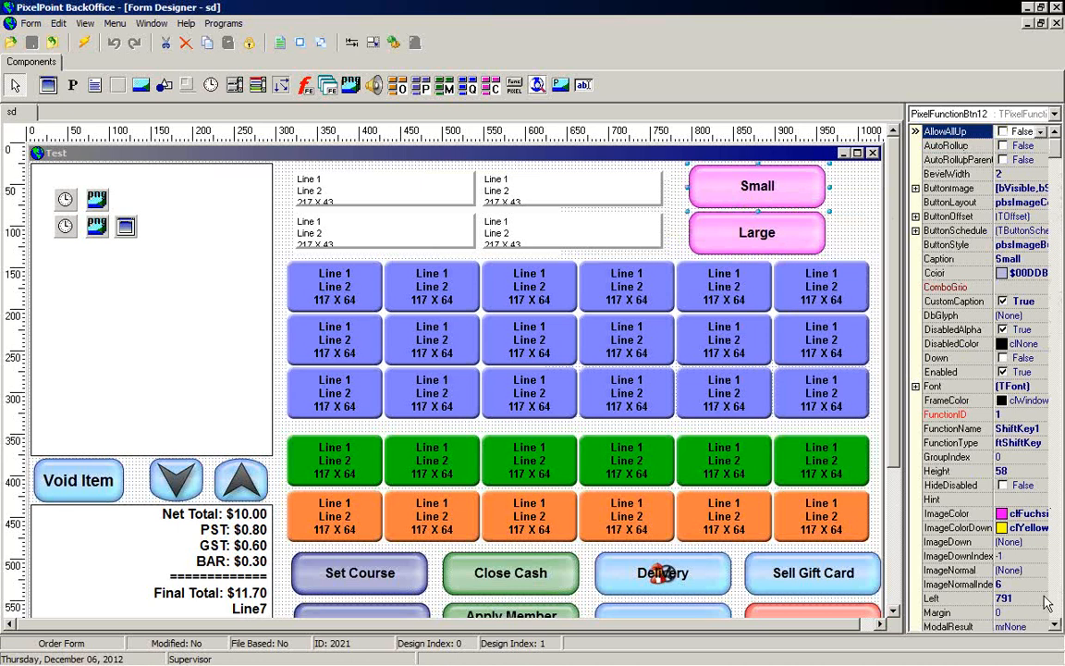
scroll(993, 538, down, 5)
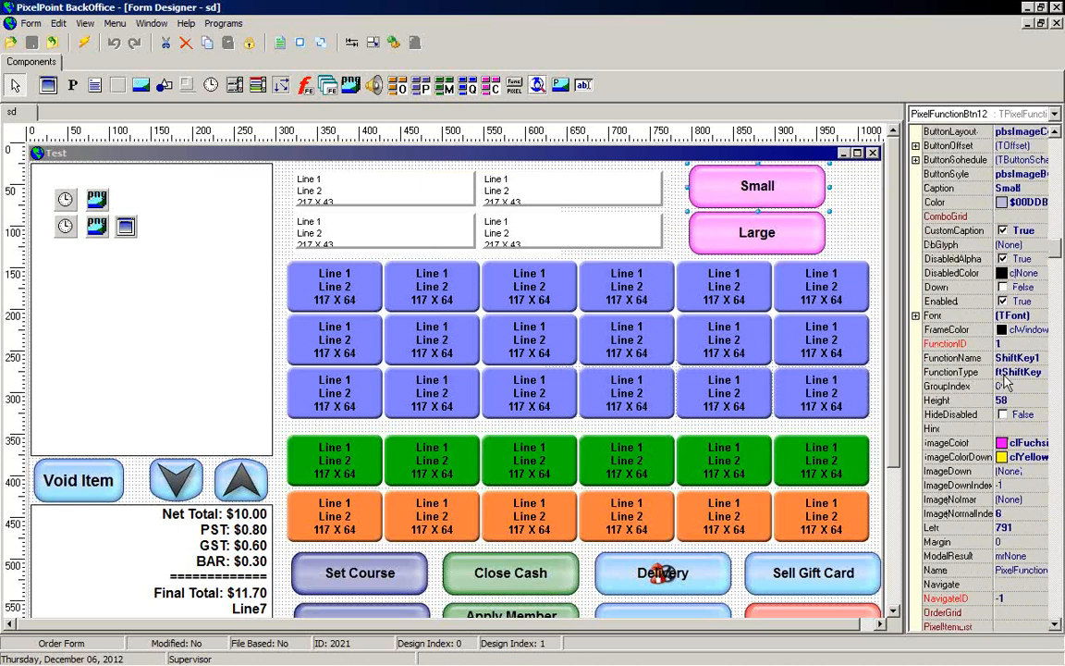
click(1035, 373)
click(1041, 373)
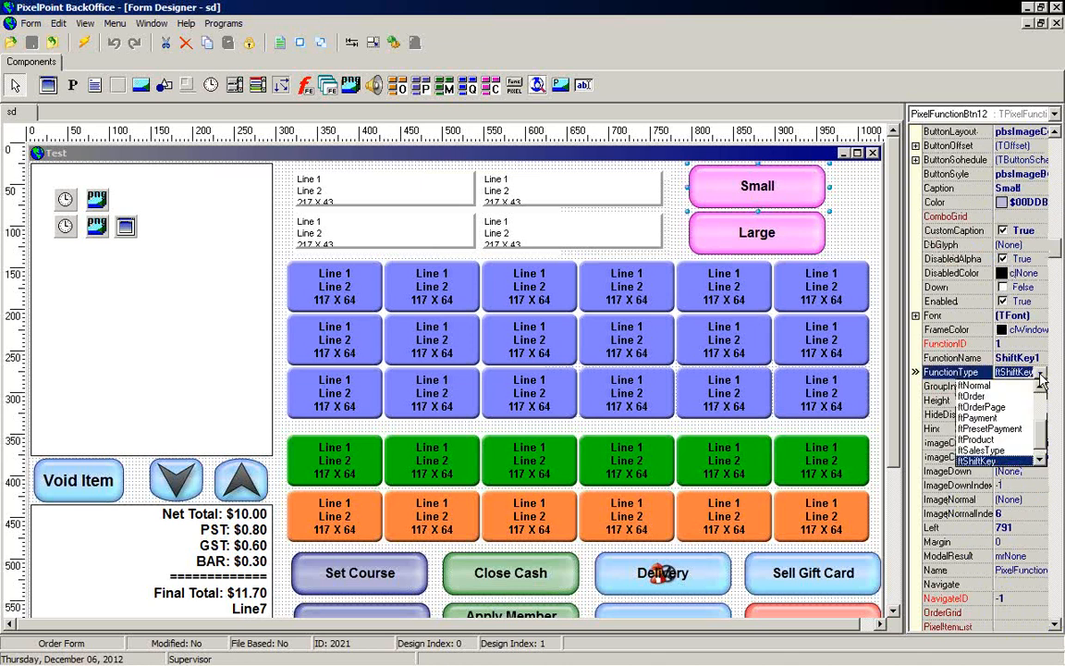
click(1041, 389)
mouse_move(1042, 403)
mouse_down()
mouse_move(1046, 436)
mouse_move(1045, 395)
mouse_up()
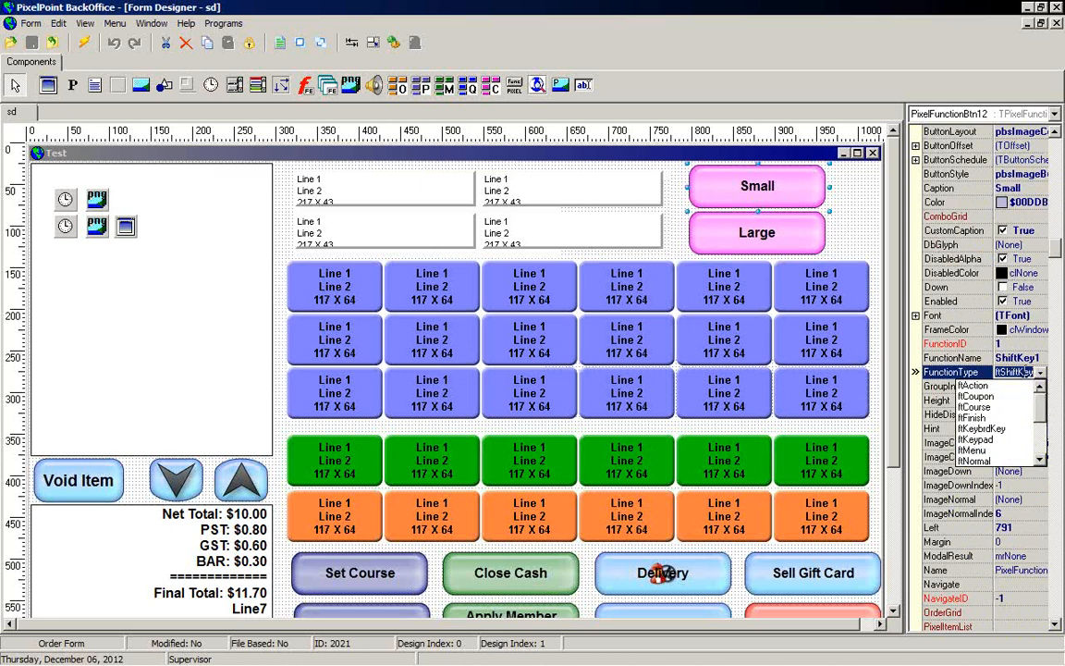
click(1008, 358)
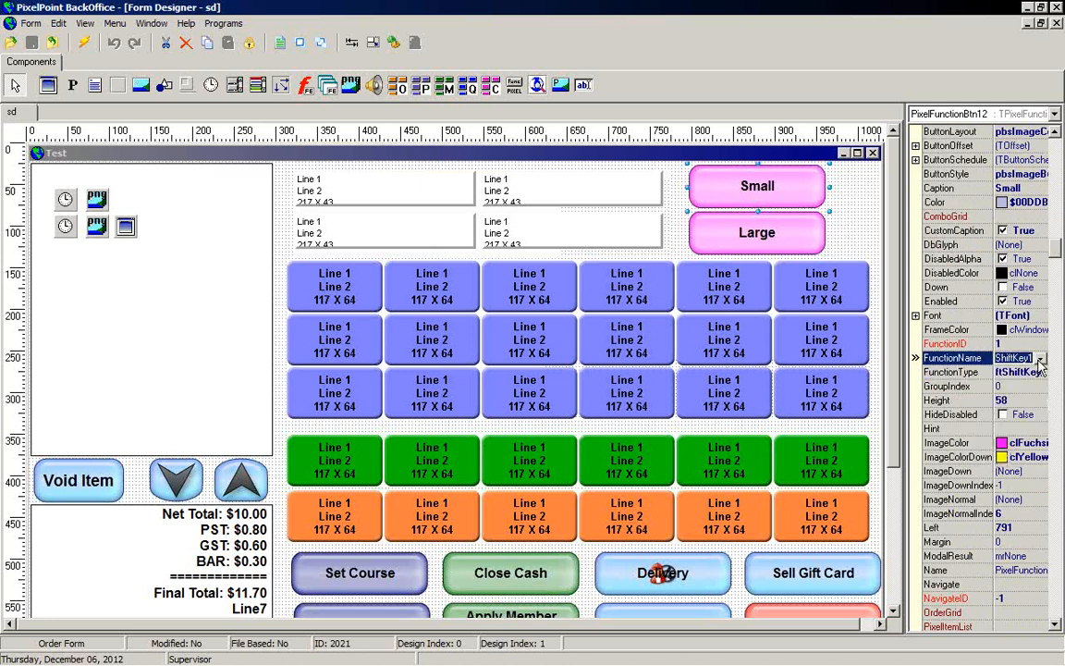
click(1040, 358)
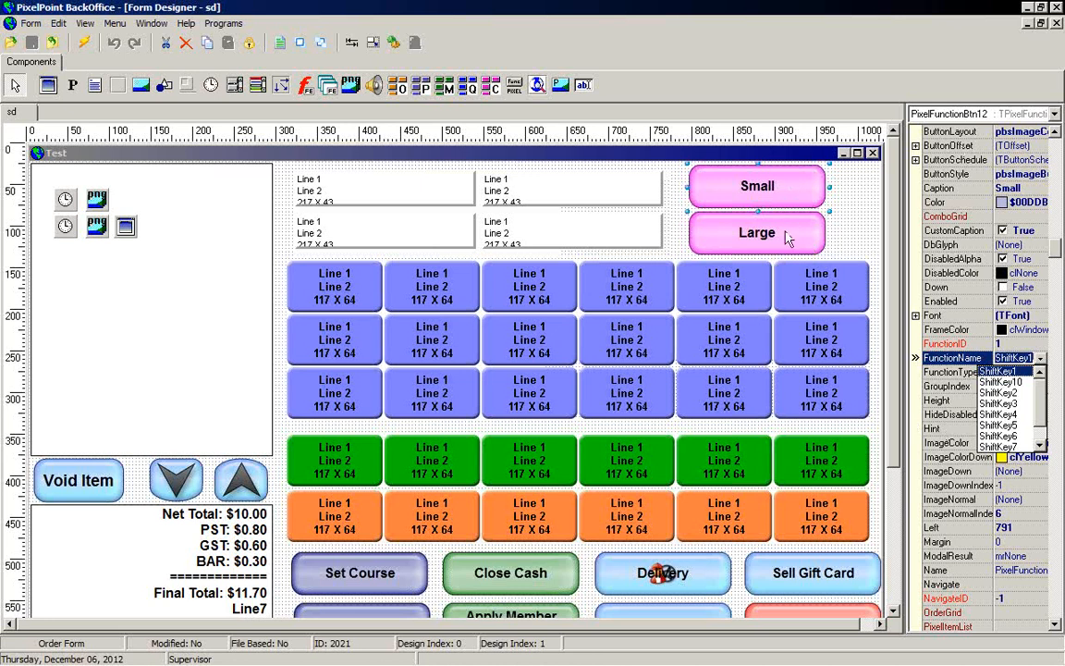
click(782, 196)
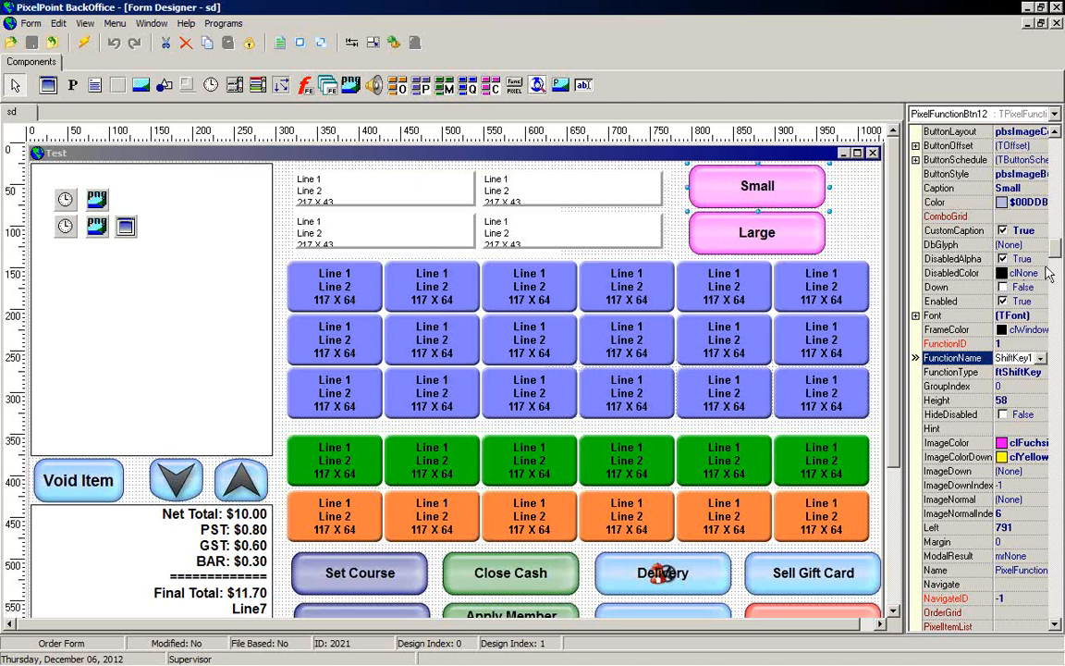
click(896, 570)
drag(895, 453, 904, 566)
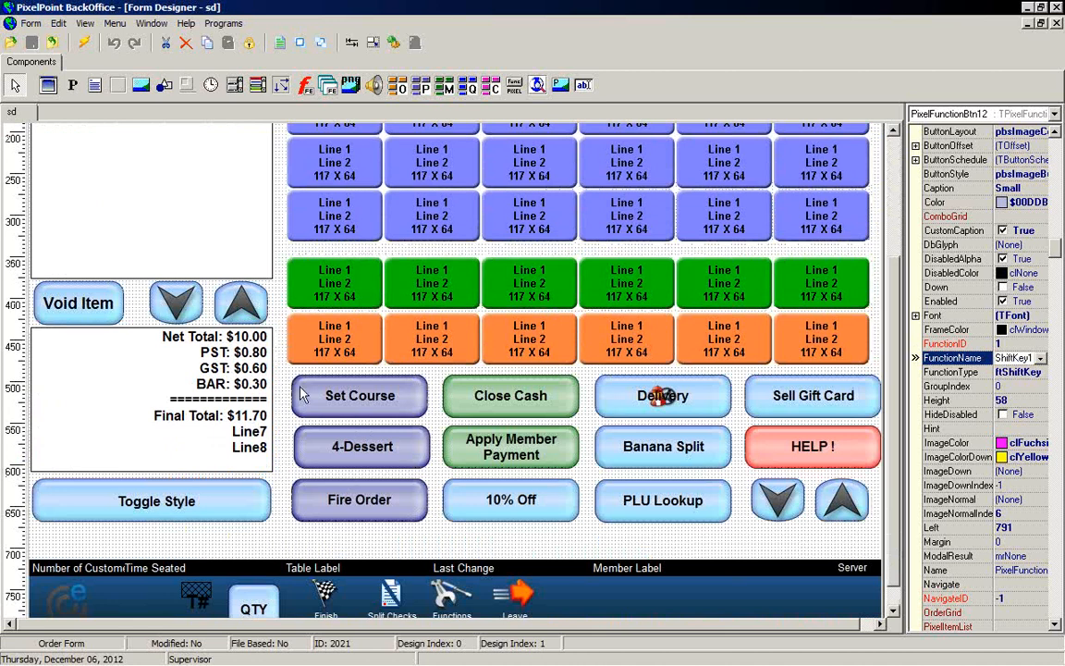
Step: Examine the FunctionName and FunctionType options of the Set Course and 4-Dessert buttons
click(376, 411)
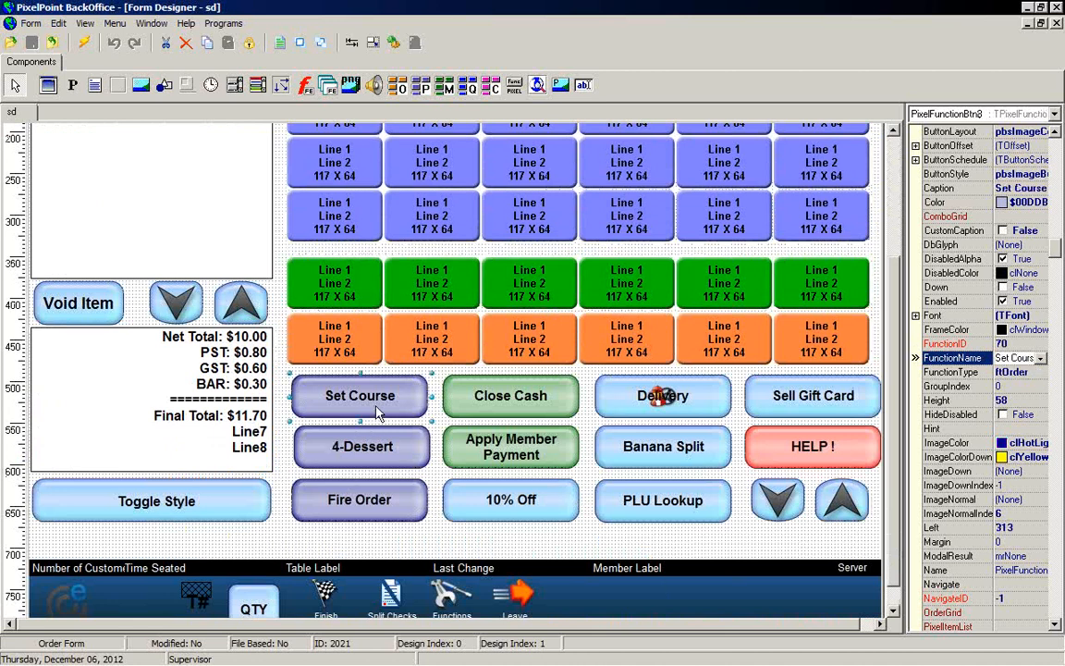
click(1040, 359)
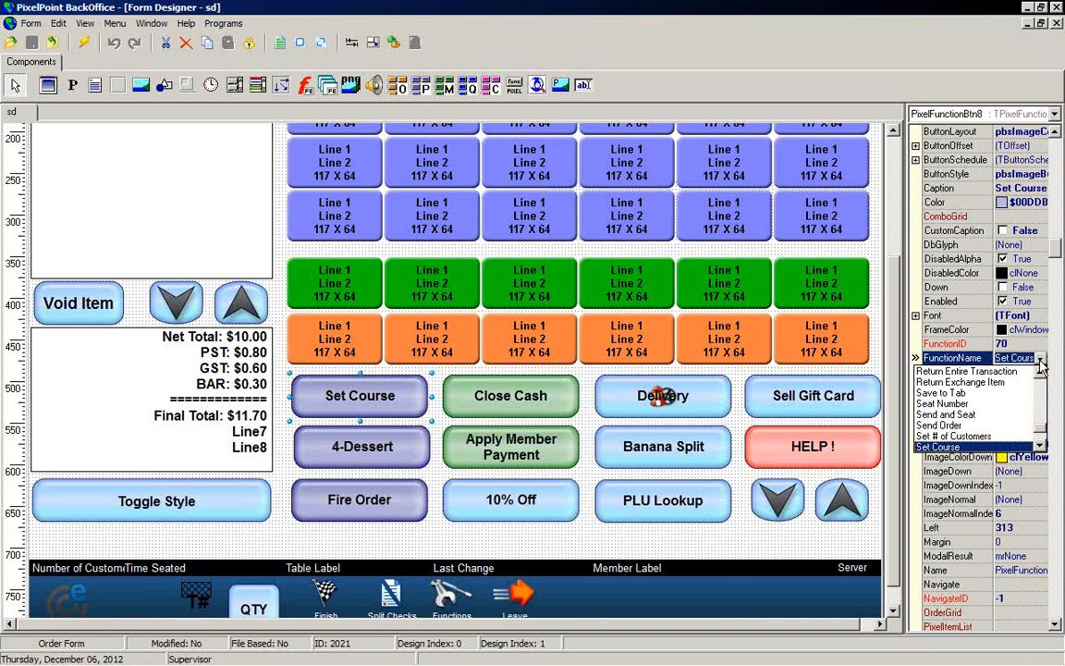
click(1040, 362)
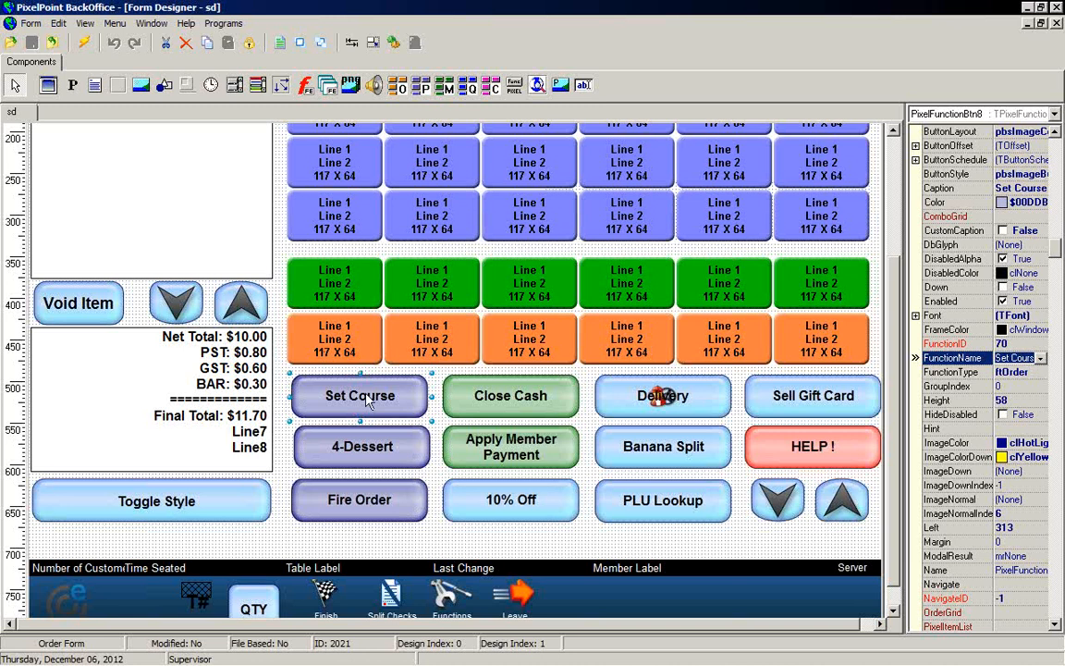
drag(412, 451, 408, 463)
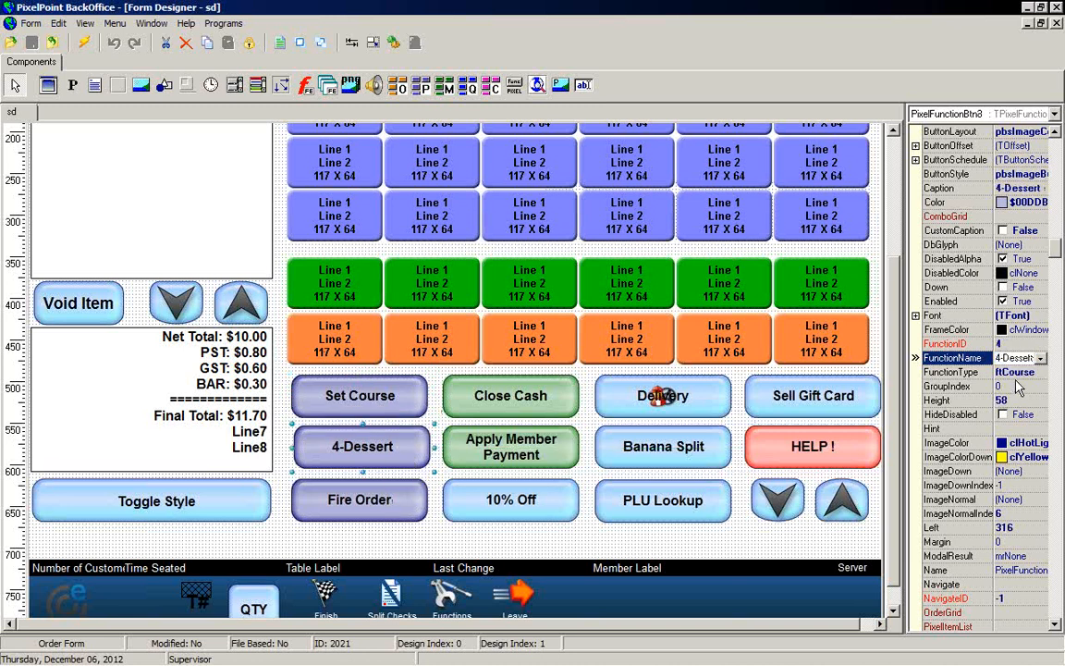
click(1041, 359)
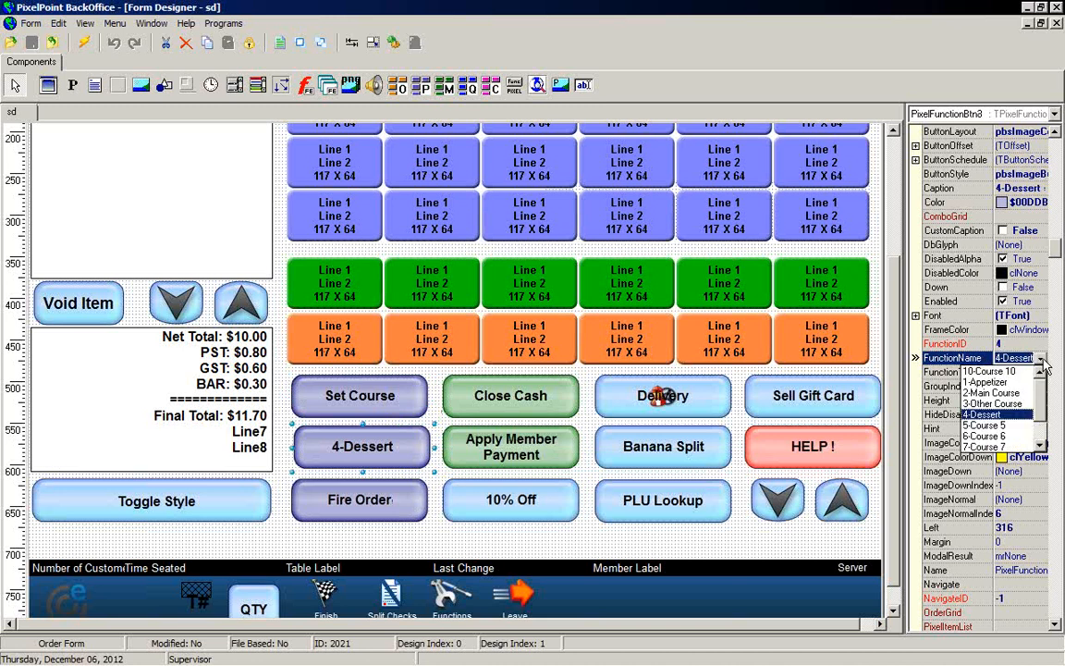
click(1042, 360)
click(1040, 373)
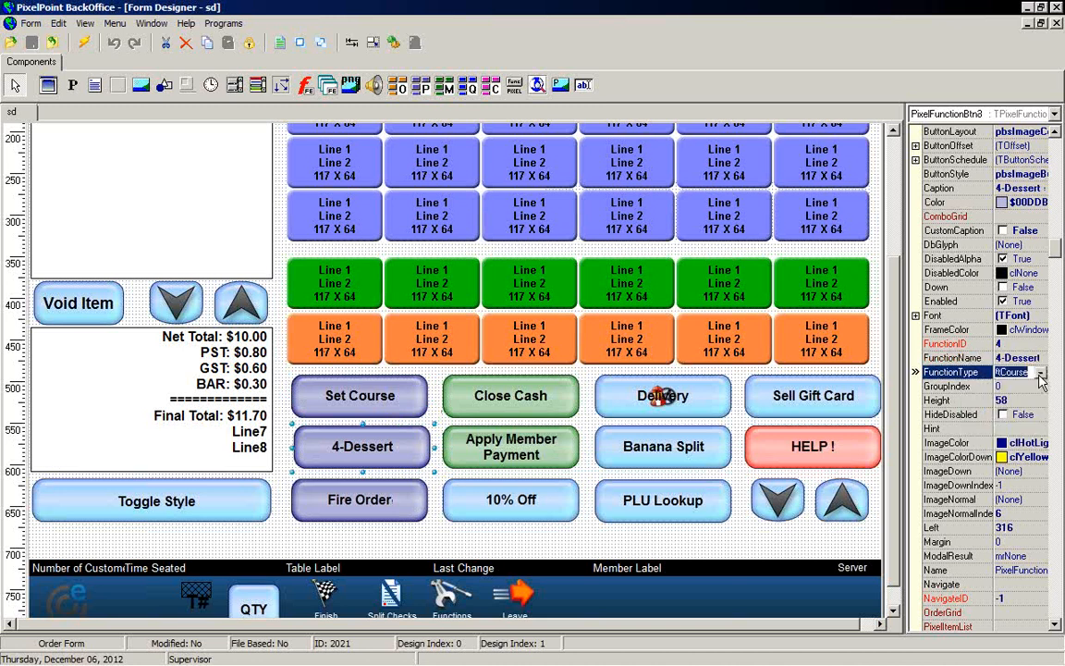
click(1040, 374)
click(1040, 373)
click(1039, 359)
click(1042, 359)
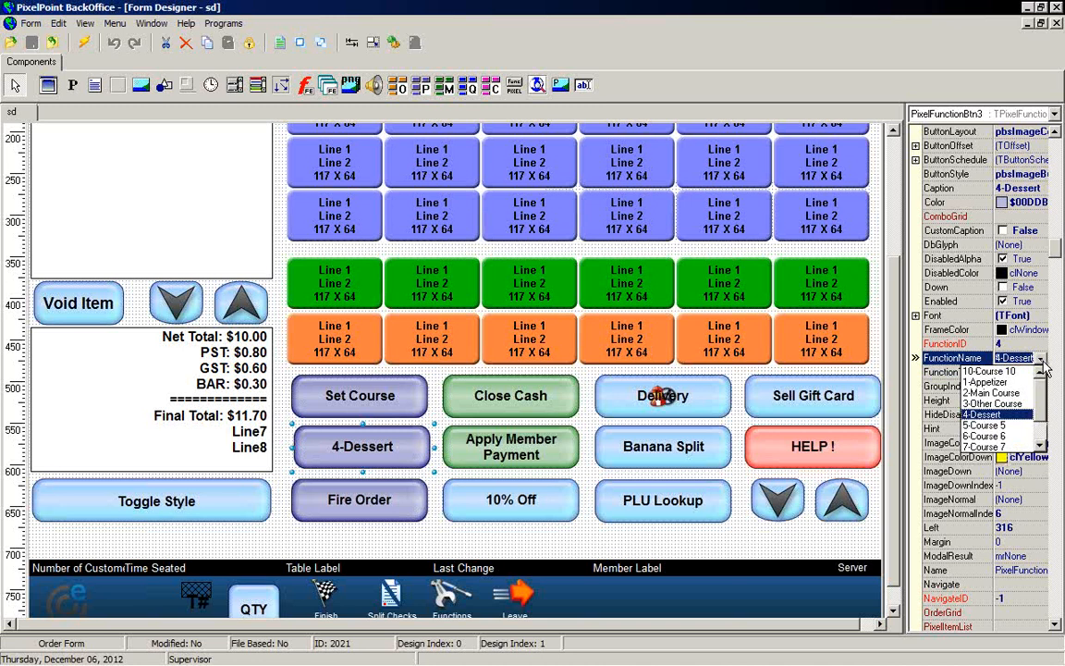
click(1041, 358)
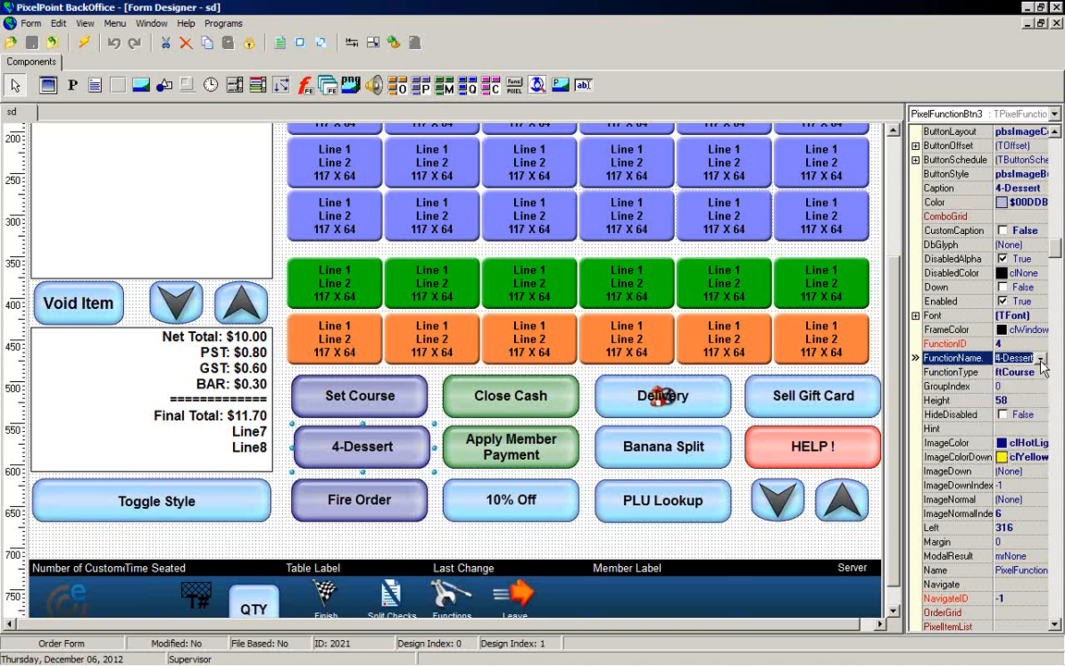
Step: Examine the Fire Order button's FunctionType and FunctionName option lists
drag(346, 456, 386, 509)
click(386, 511)
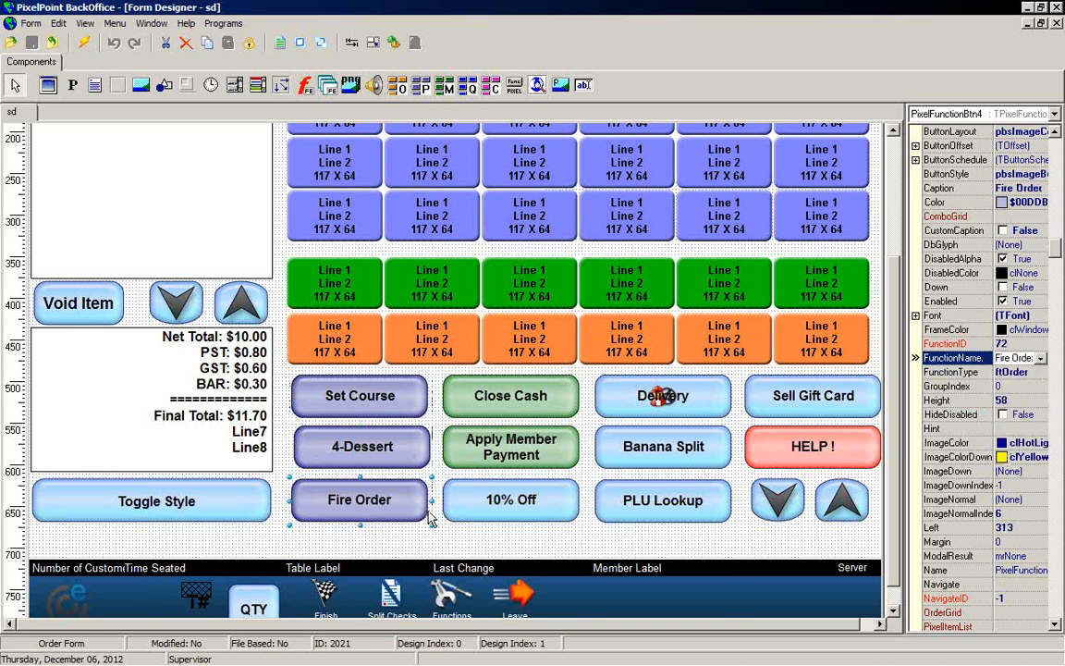
click(1030, 372)
click(1041, 373)
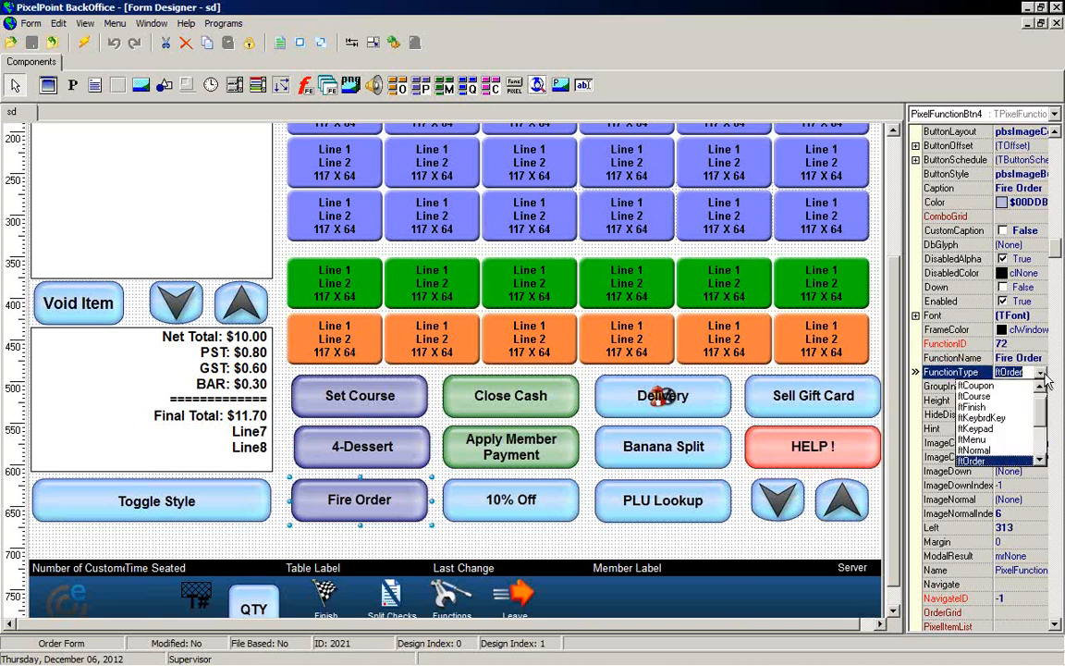
click(1043, 374)
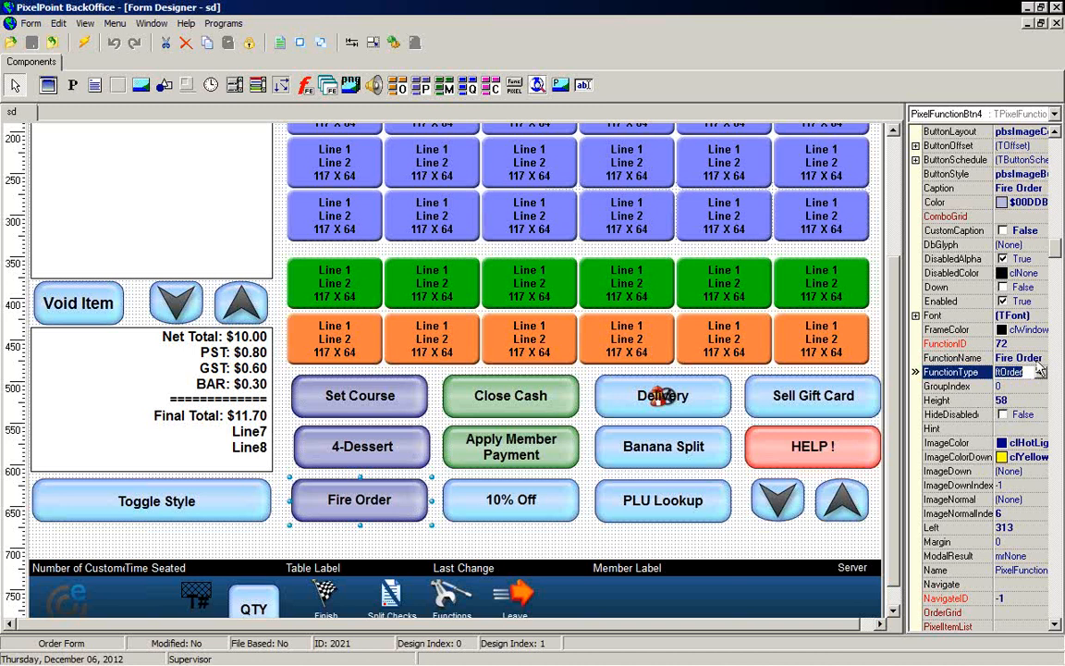
click(1040, 359)
click(1042, 360)
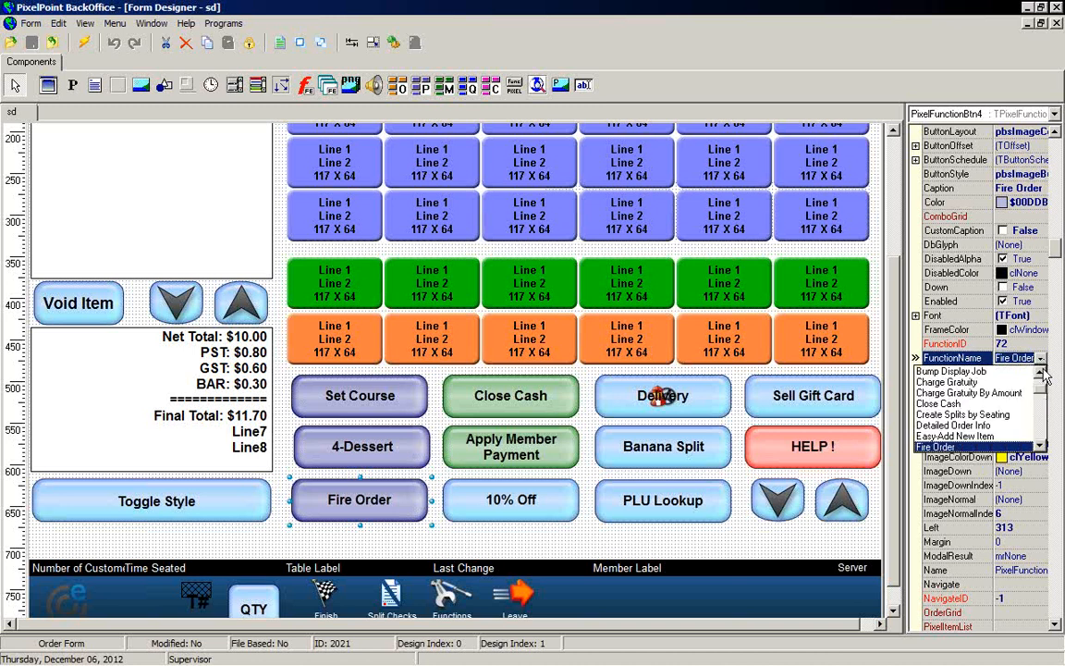
click(1041, 373)
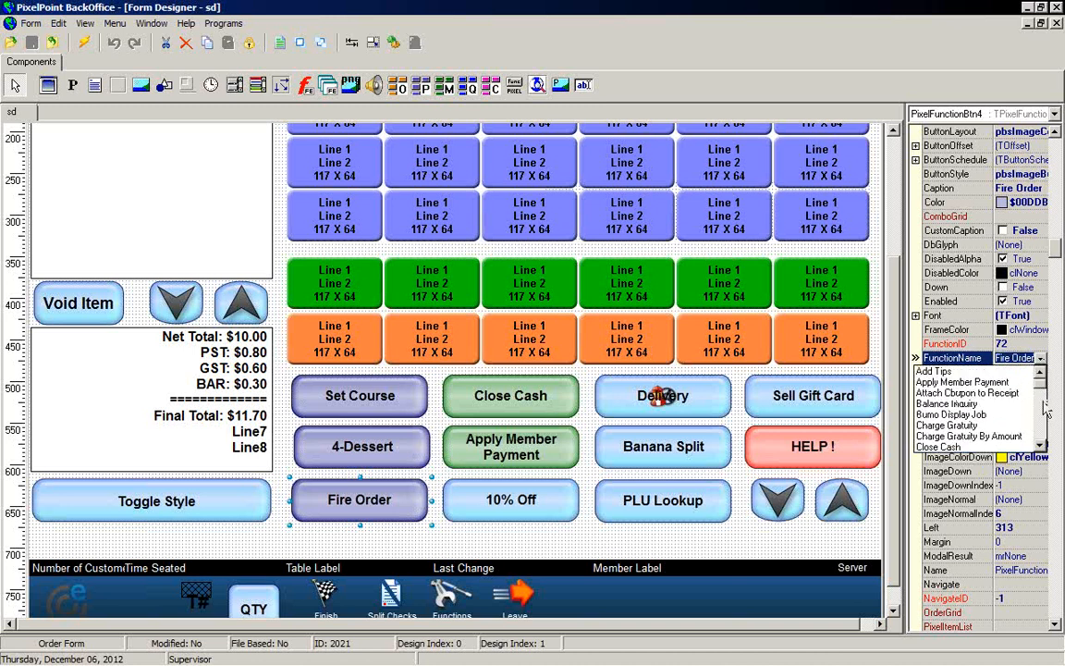
click(1042, 446)
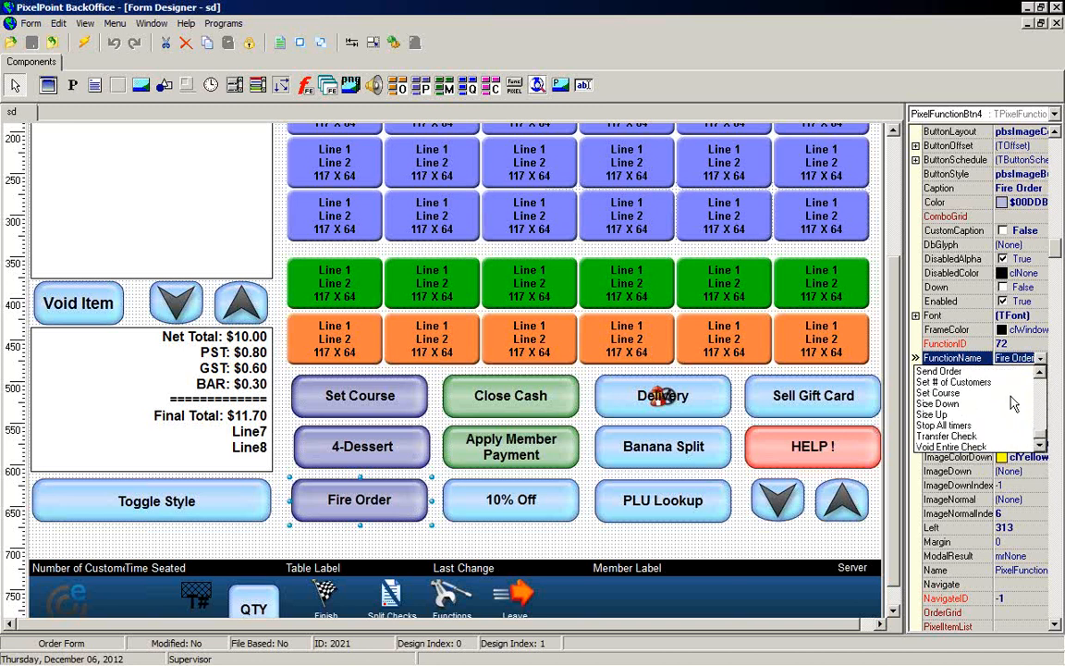
scroll(1045, 390, up, 1)
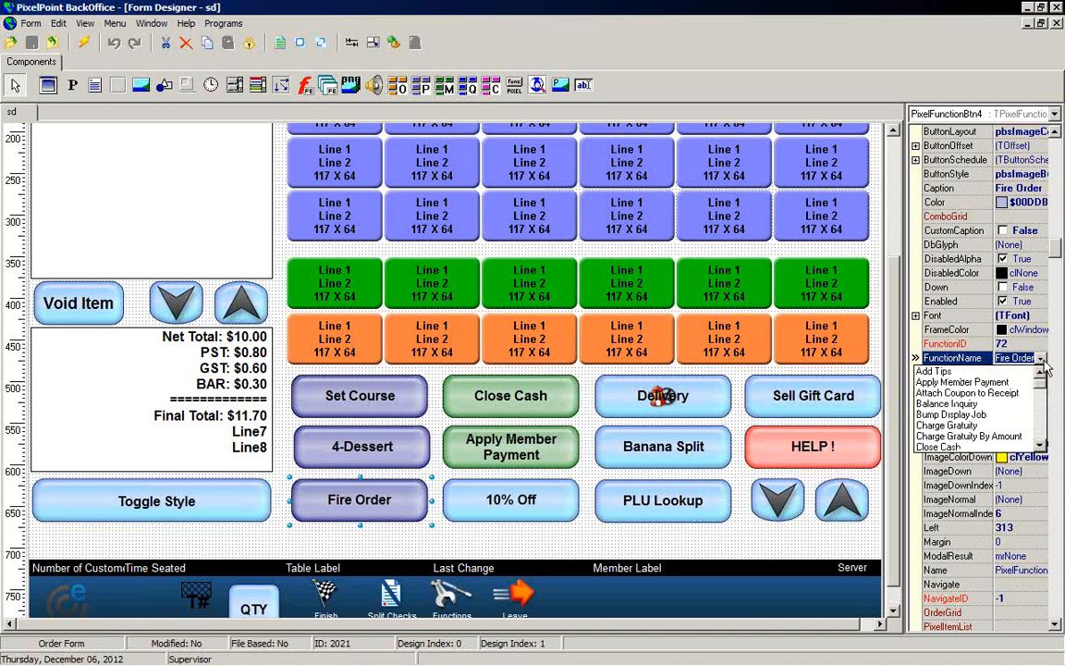
click(1042, 358)
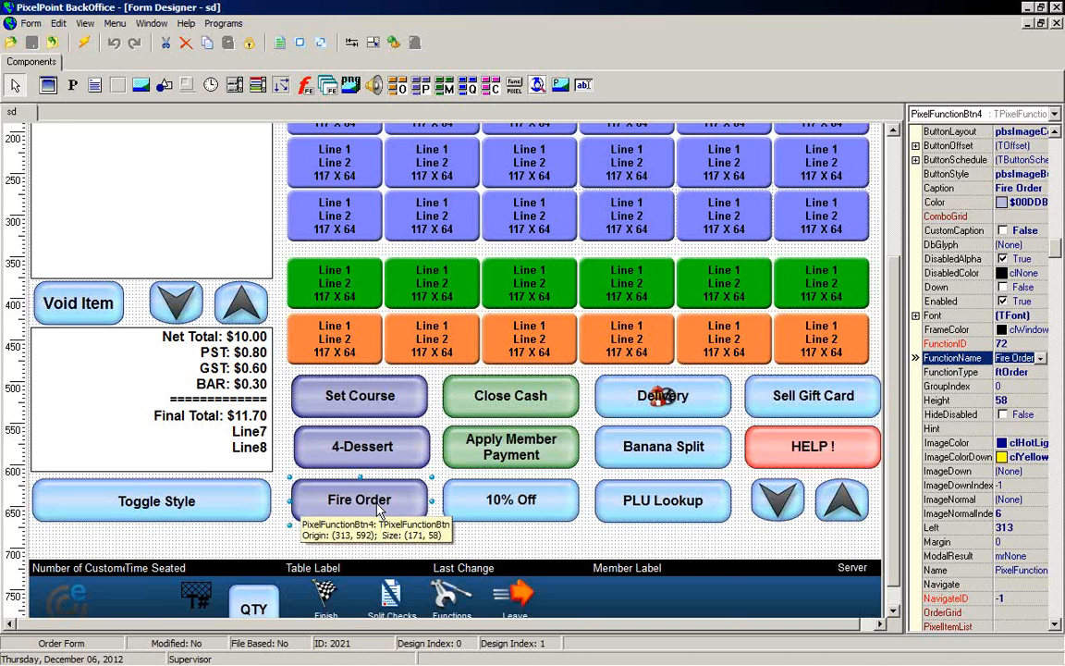
Step: Check the FunctionName settings of the Close Cash, Apply Member Payment, 10% Off and Delivery buttons
click(529, 401)
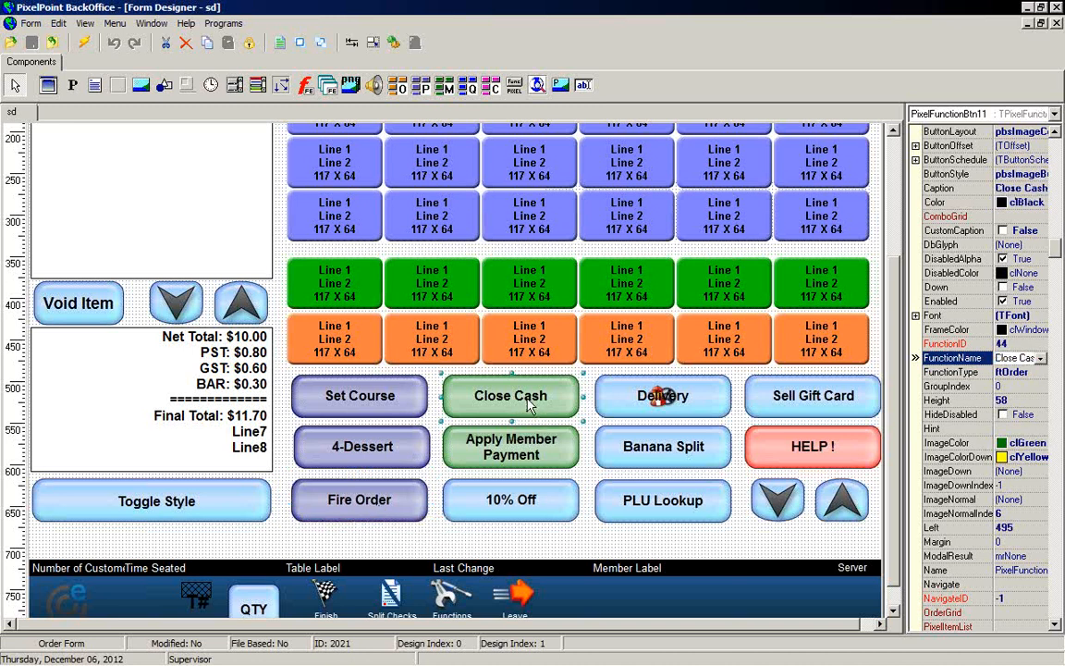
click(1040, 360)
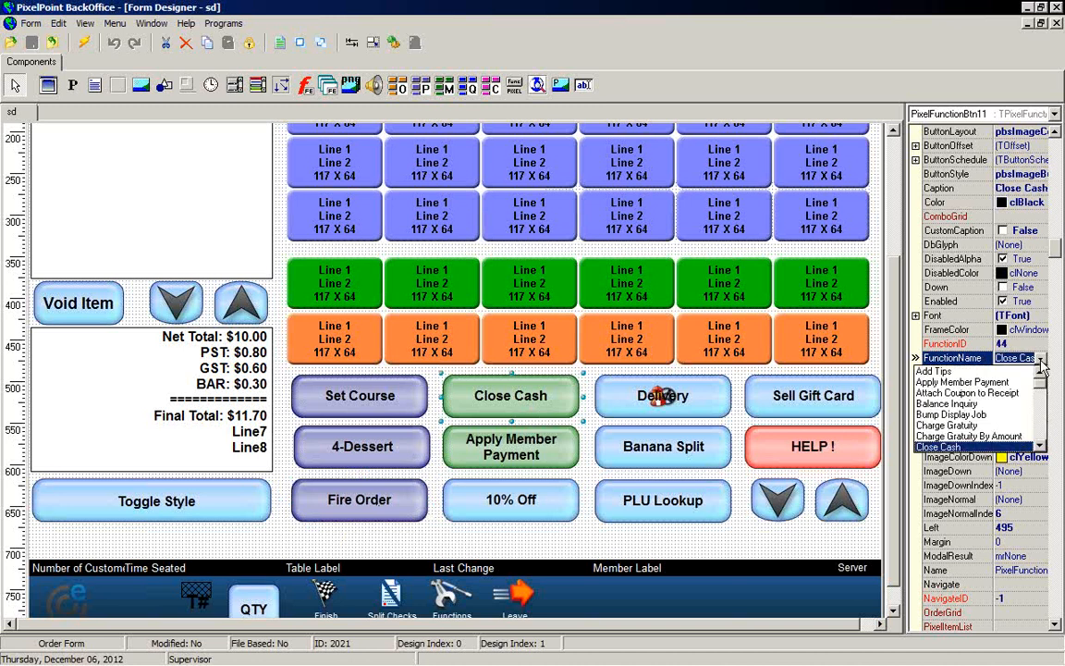
click(1040, 367)
click(544, 459)
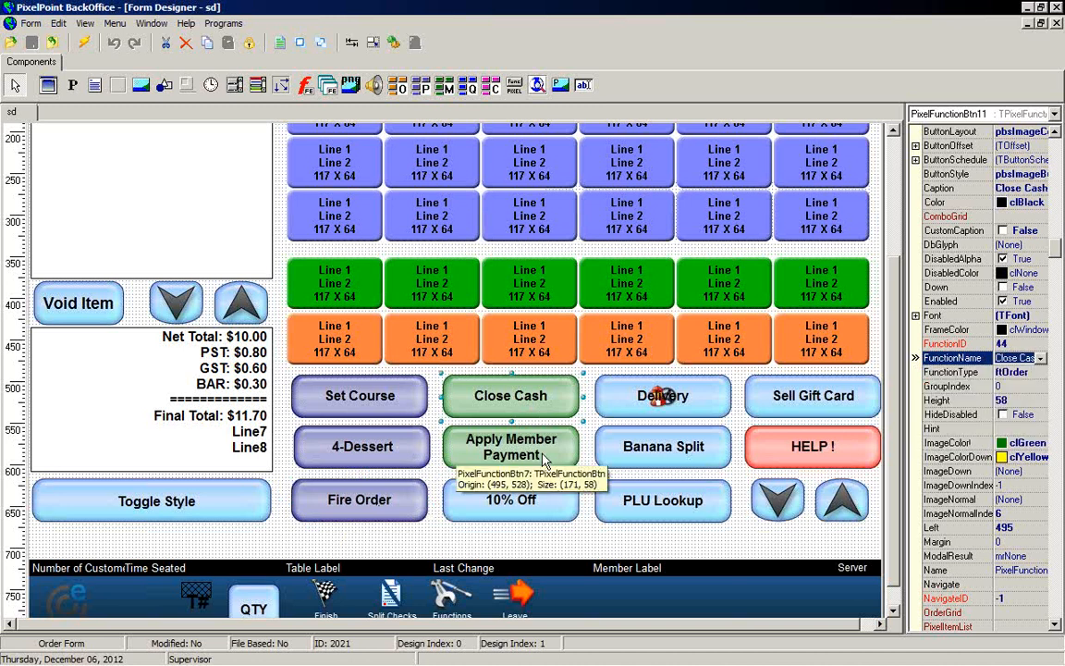
click(1040, 359)
click(1042, 365)
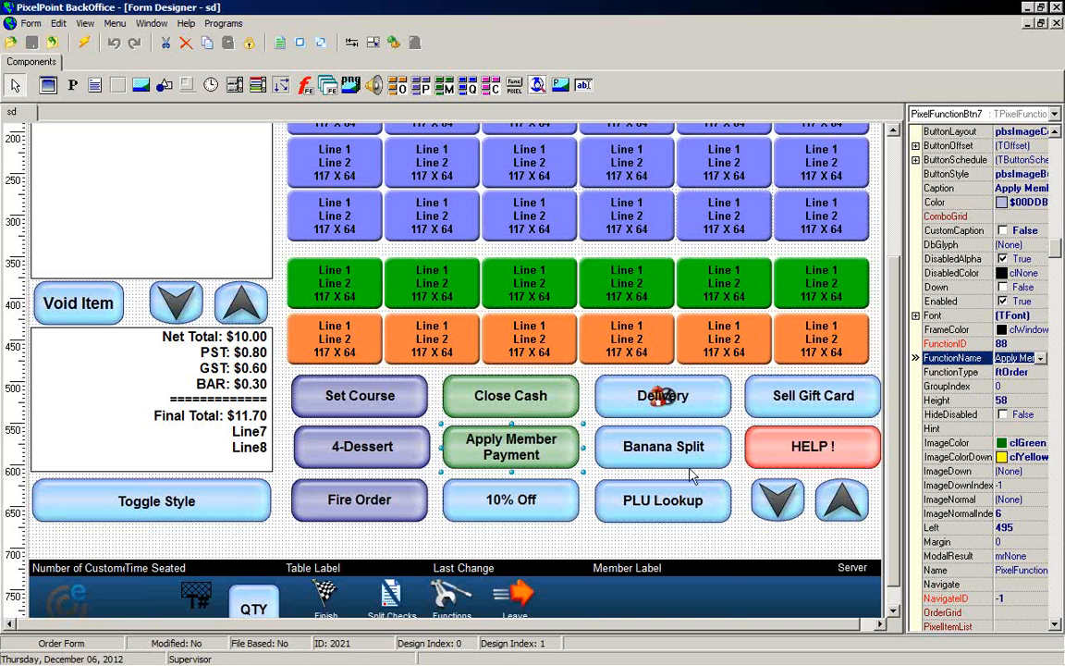
click(547, 518)
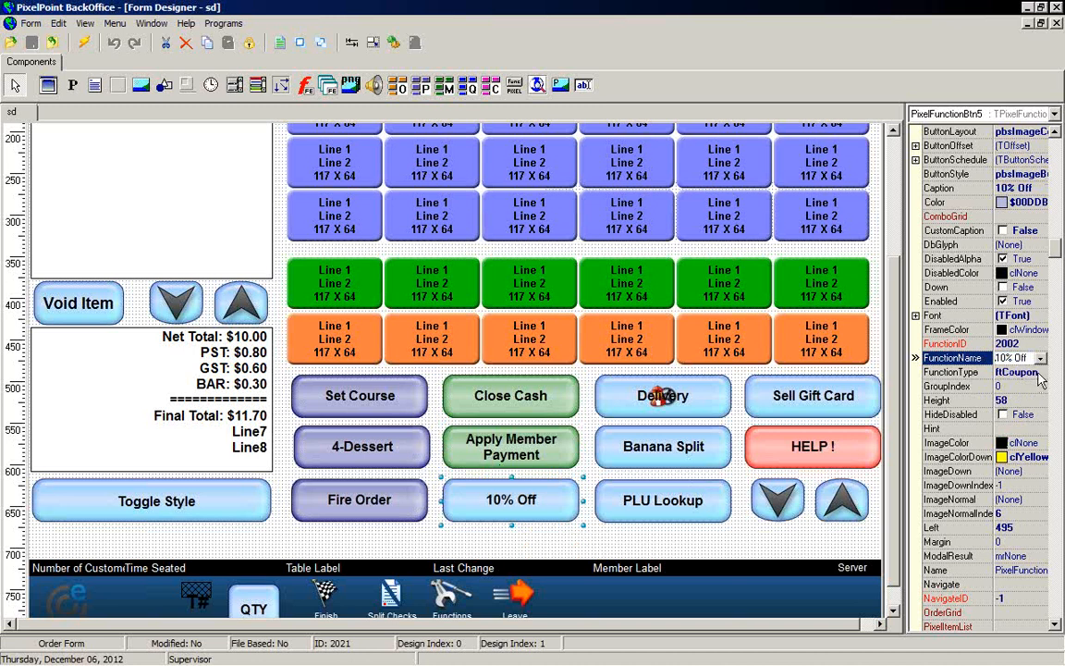
click(1040, 357)
click(653, 379)
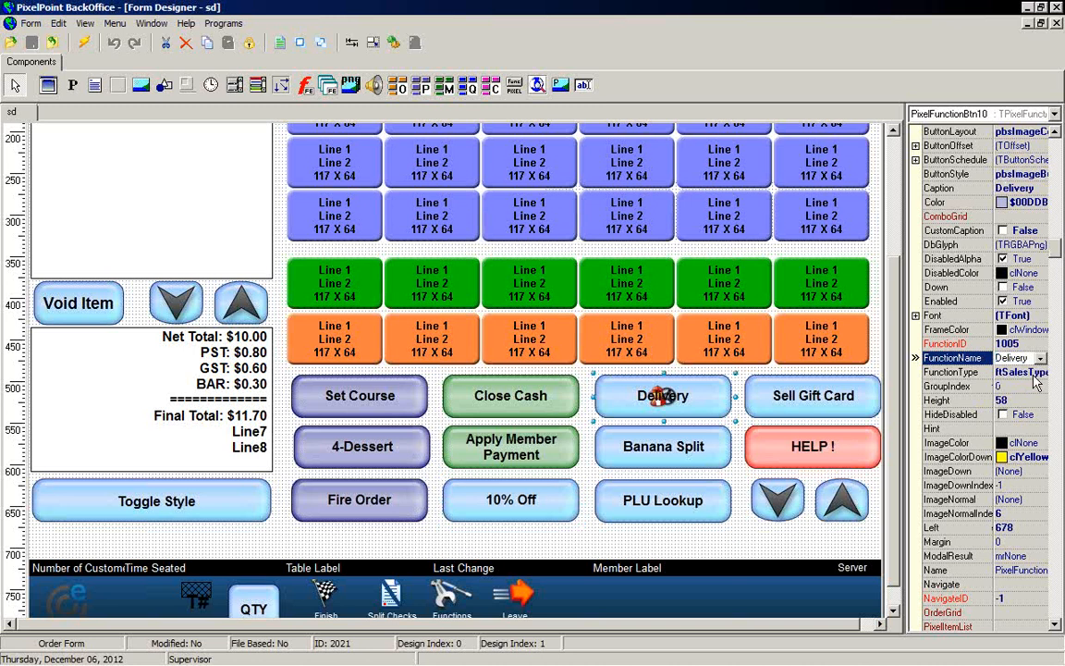
click(1040, 358)
click(1041, 360)
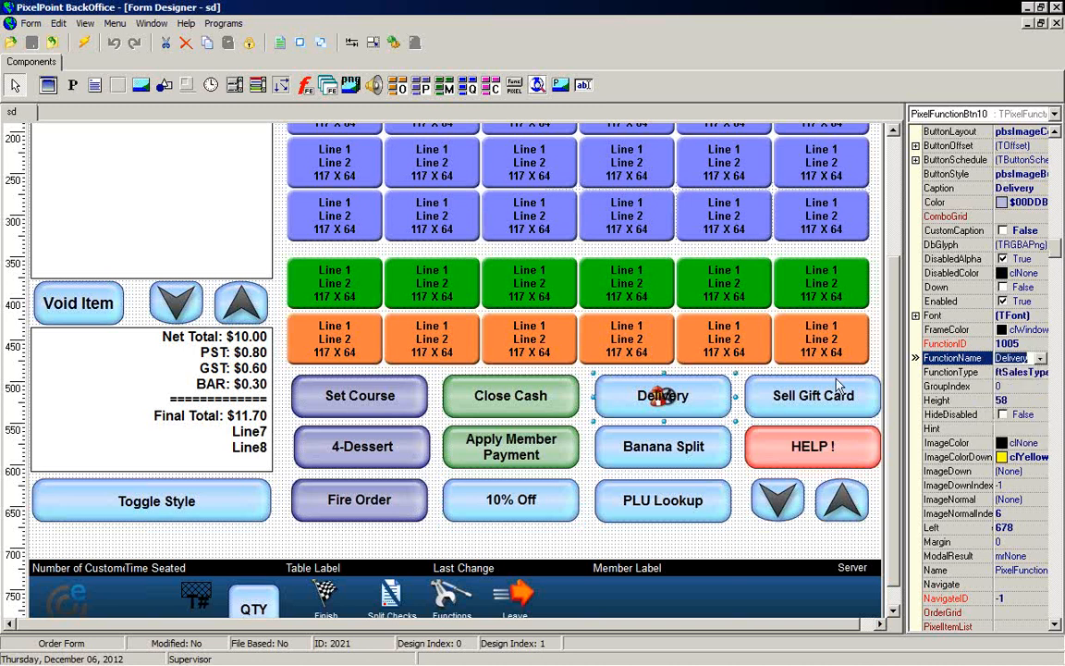
Step: Check the FunctionName options of the Banana Split, PLU Lookup and Sell Gift Card buttons
click(702, 448)
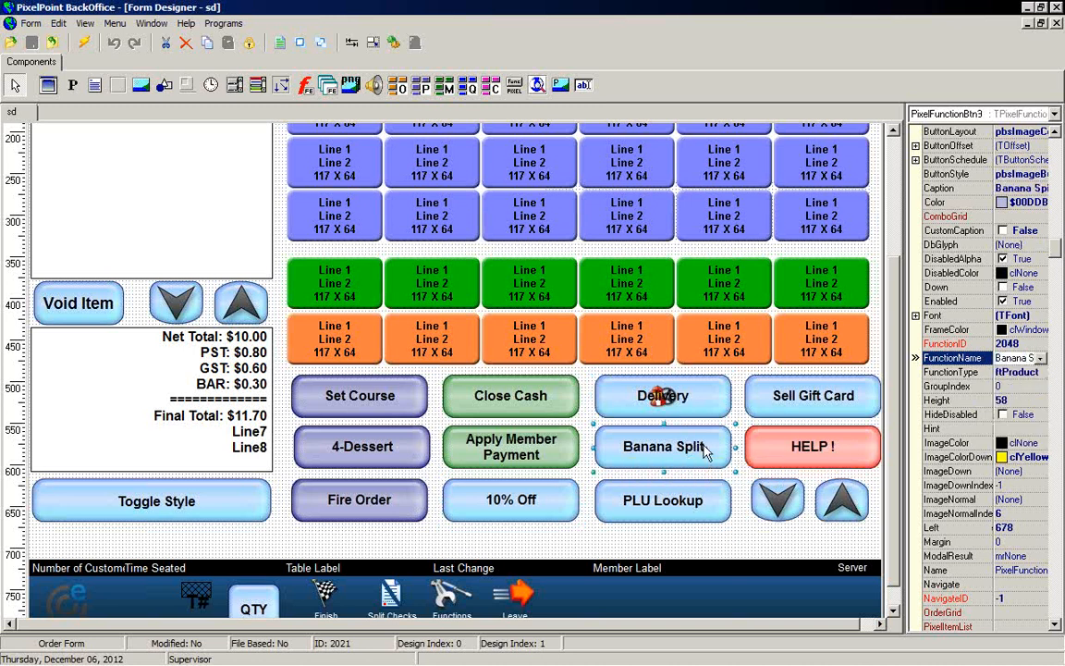
click(1041, 359)
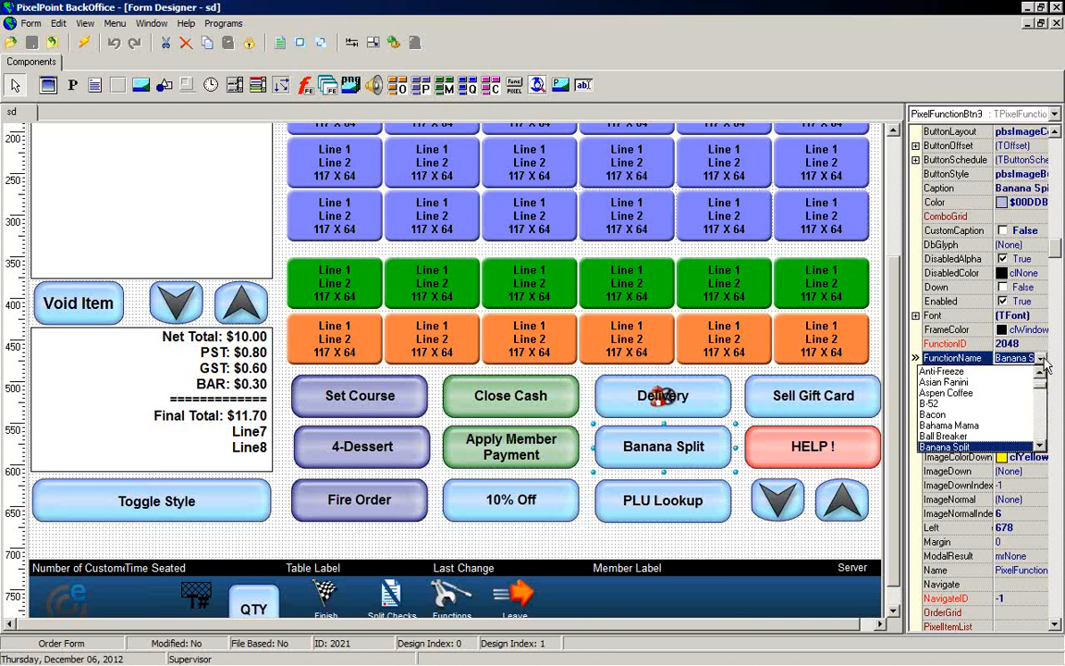
click(1042, 363)
click(695, 504)
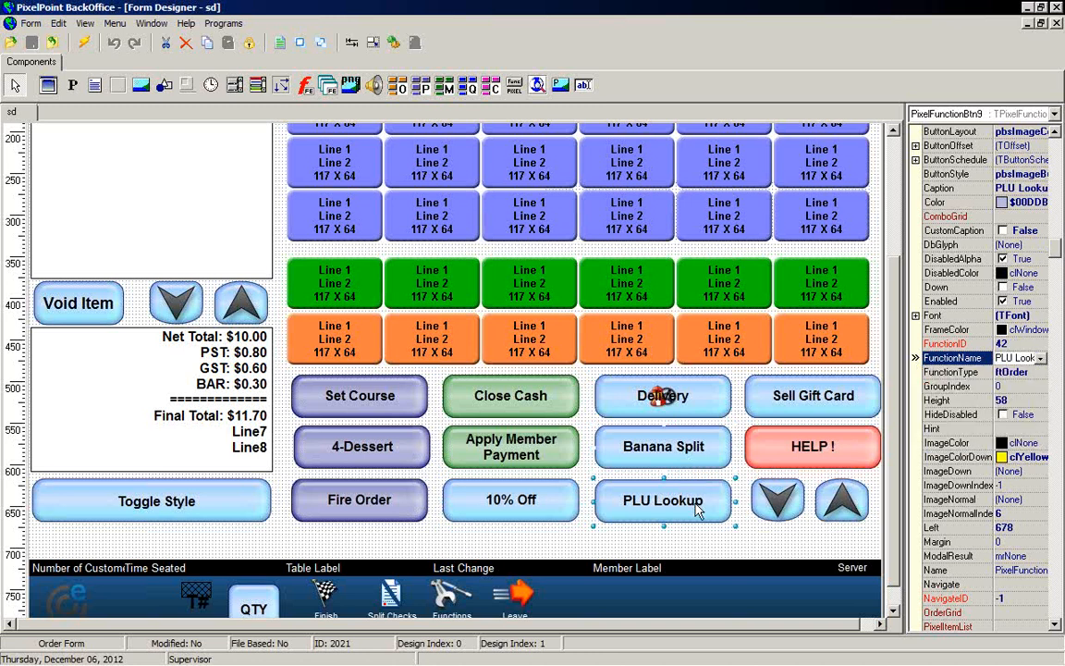
click(1040, 359)
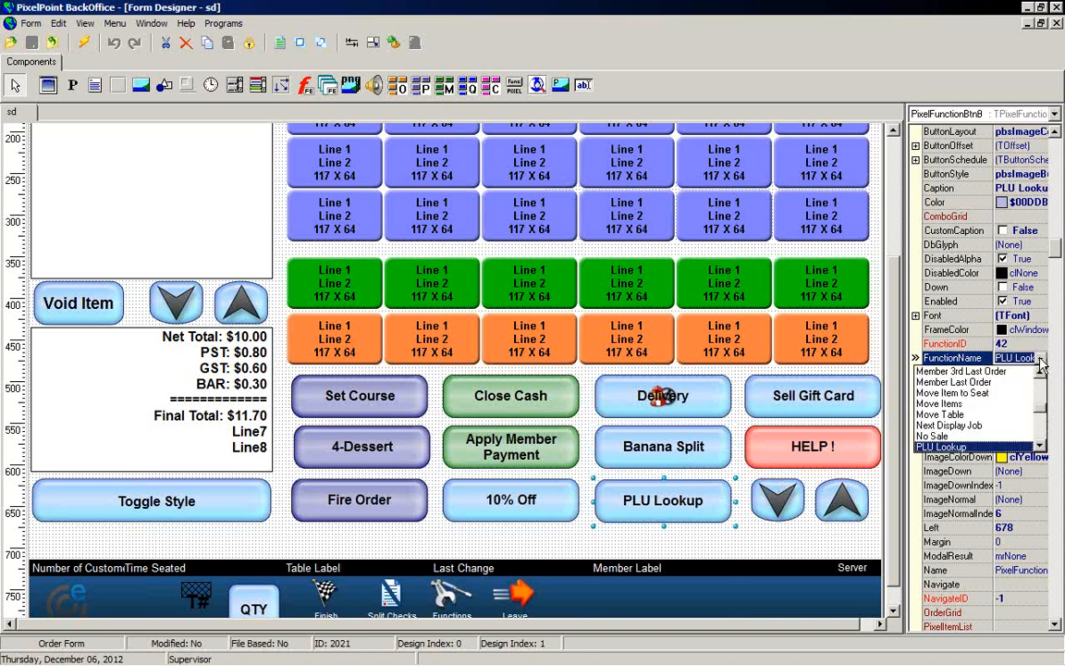
click(756, 384)
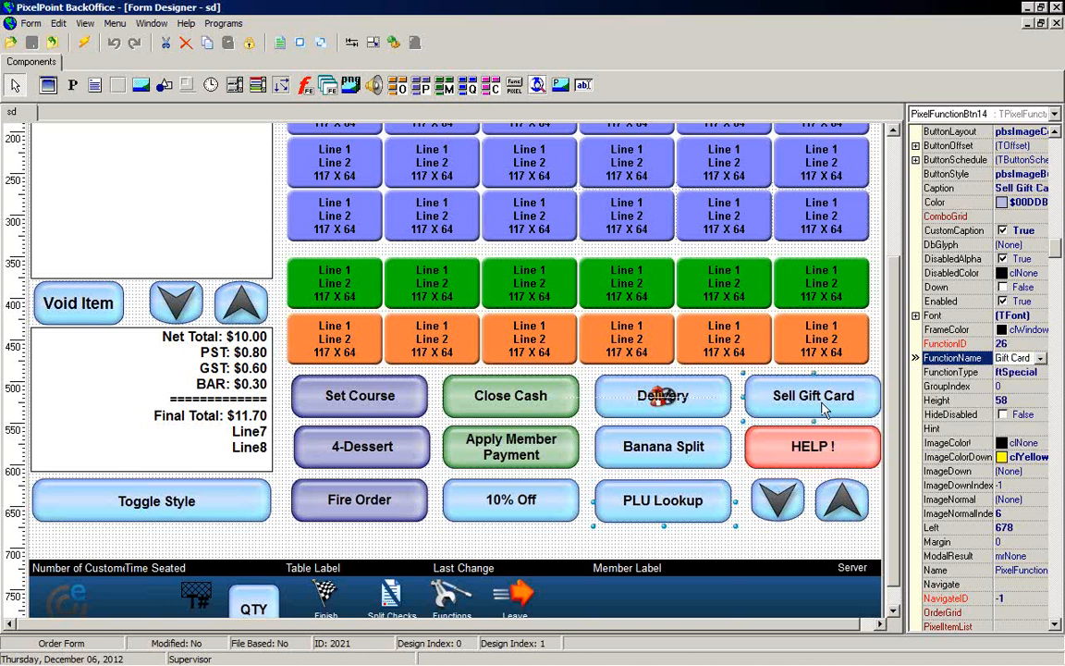
click(1033, 372)
click(1026, 359)
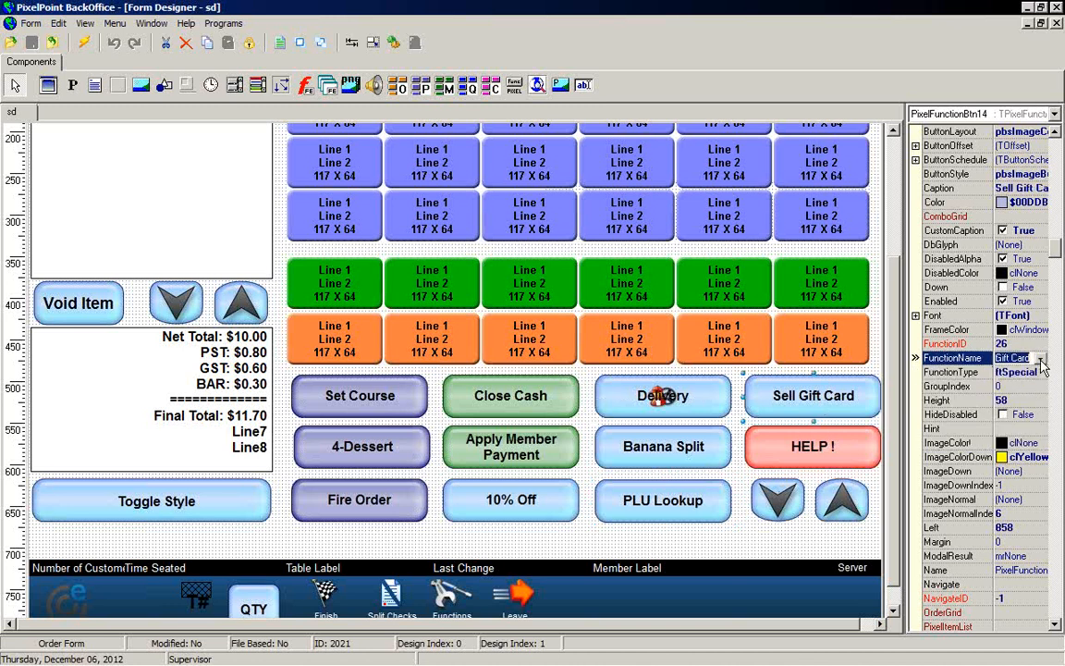
click(1041, 359)
mouse_move(1042, 397)
mouse_down()
mouse_move(1048, 448)
mouse_move(1043, 384)
mouse_up()
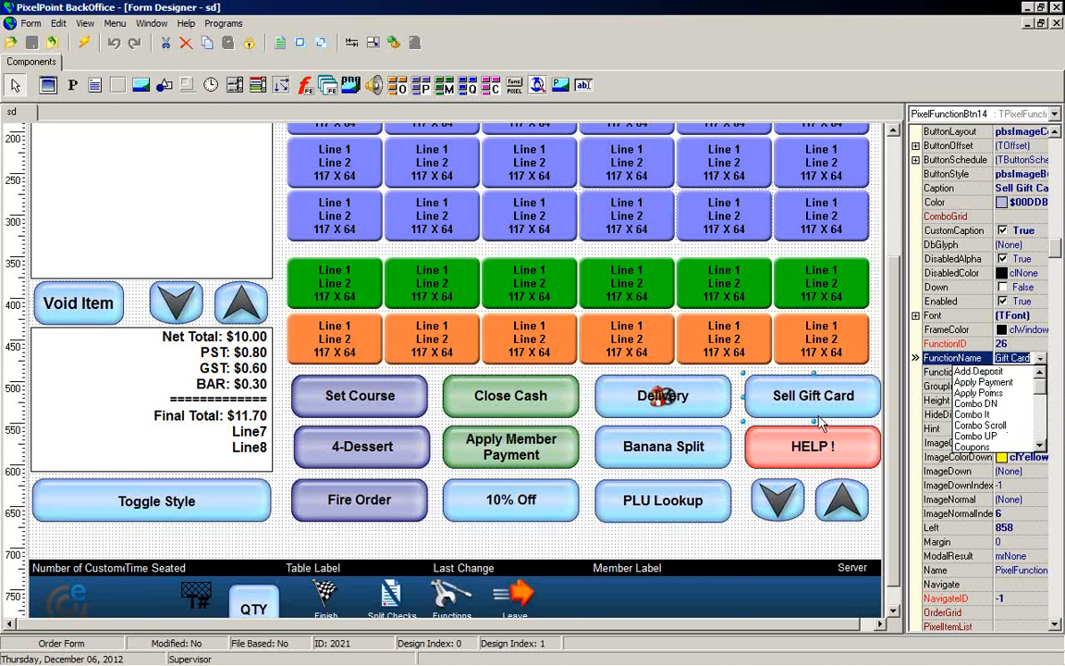
Step: Inspect the HELP button's properties down to its PixRollPanel setting
click(832, 449)
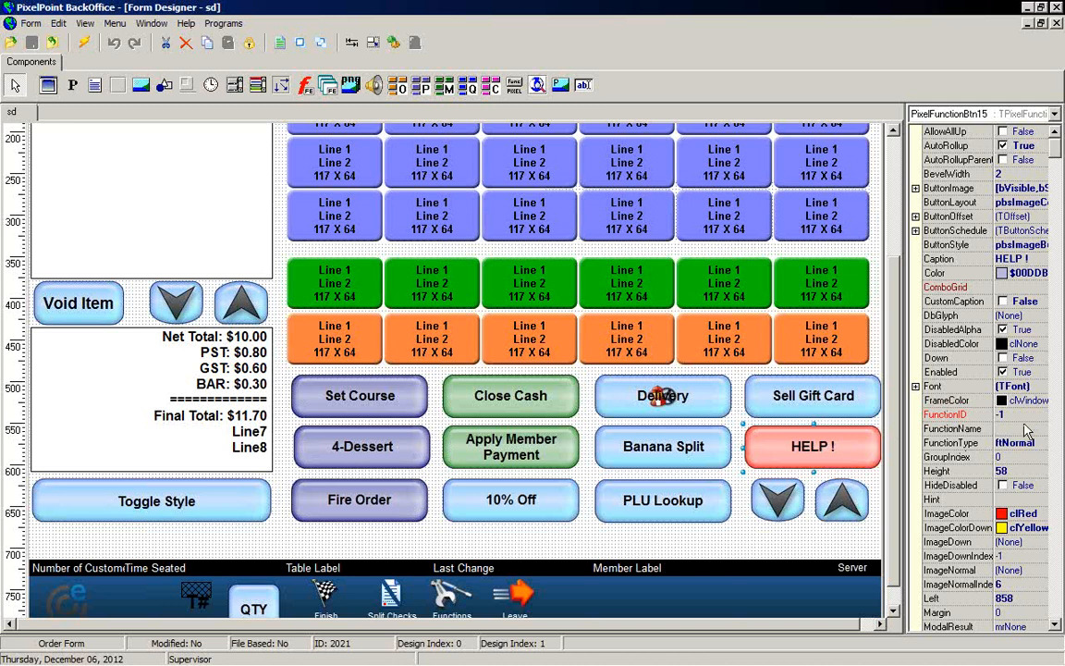
click(1055, 626)
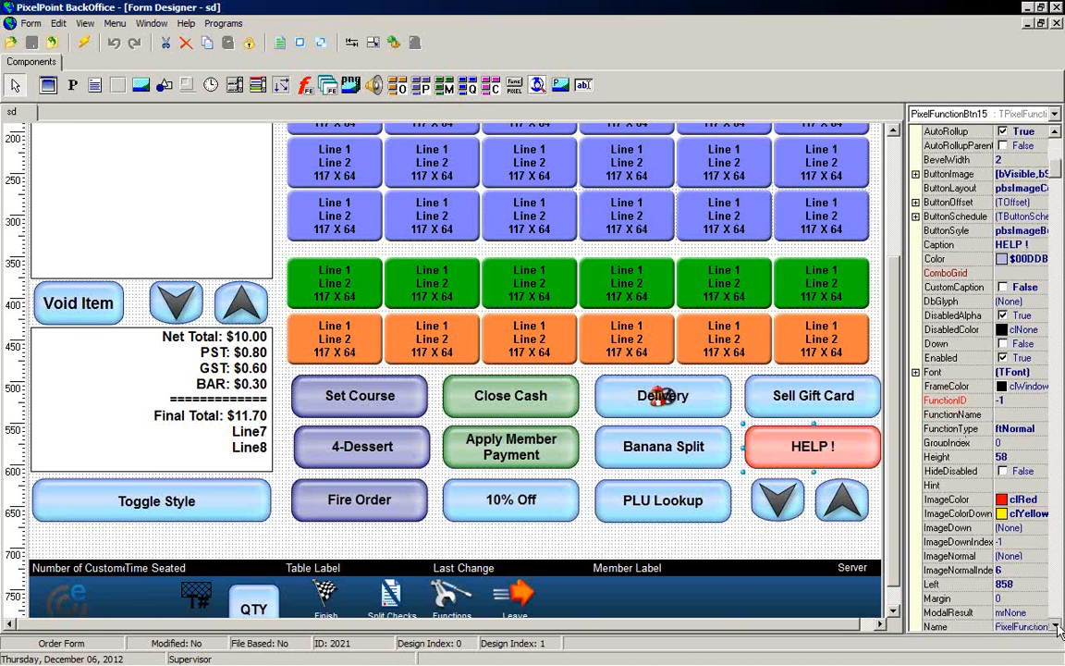
click(1055, 626)
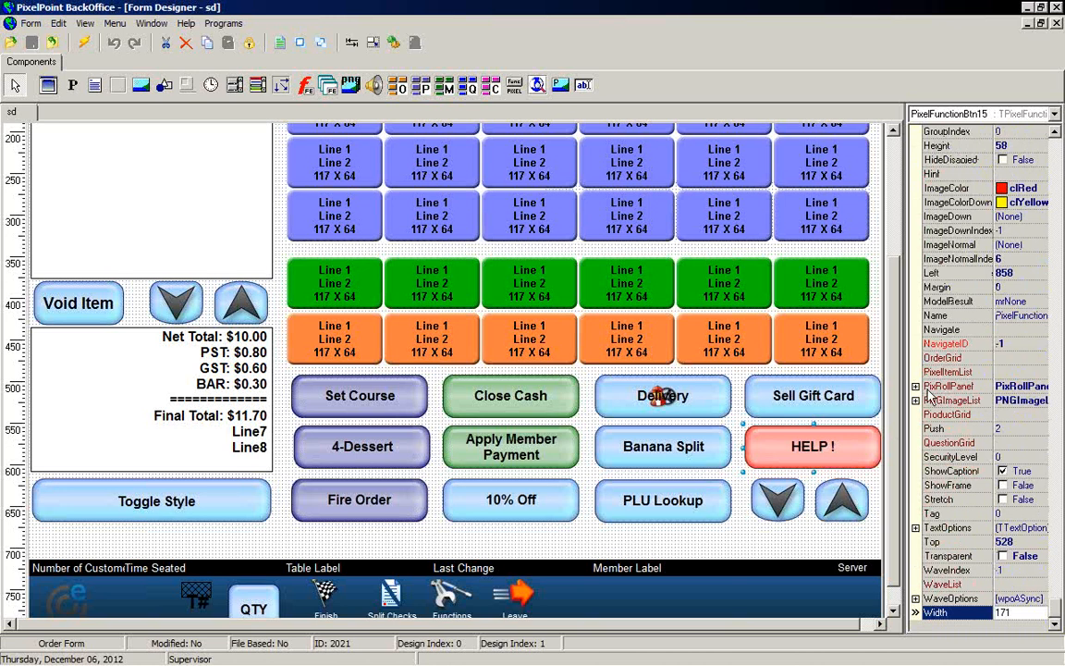
click(1017, 386)
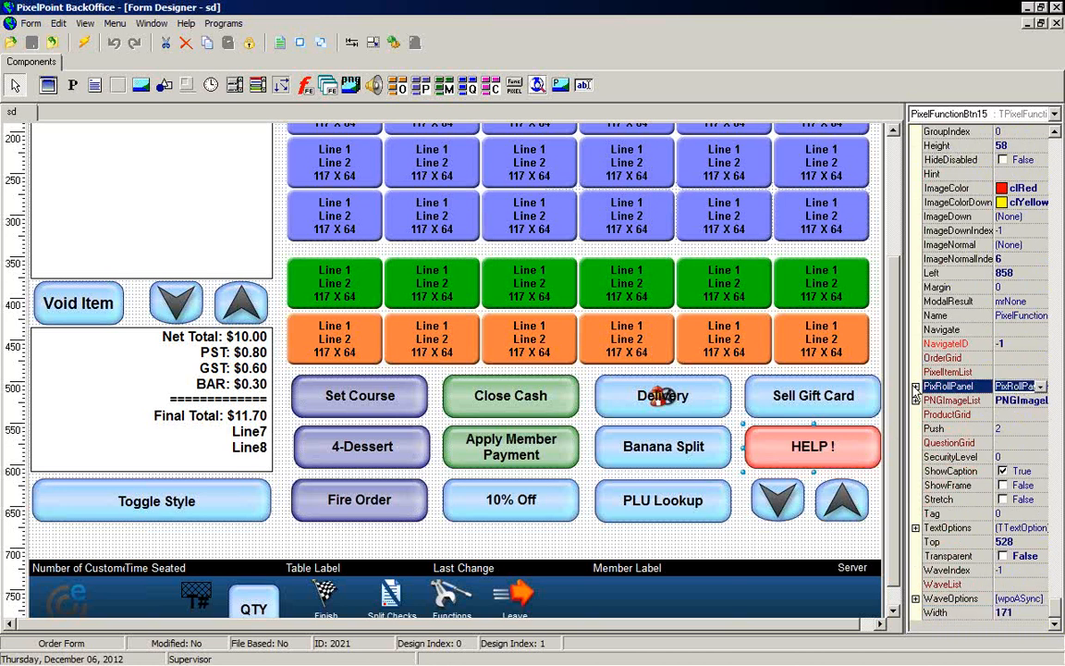
drag(906, 384, 815, 384)
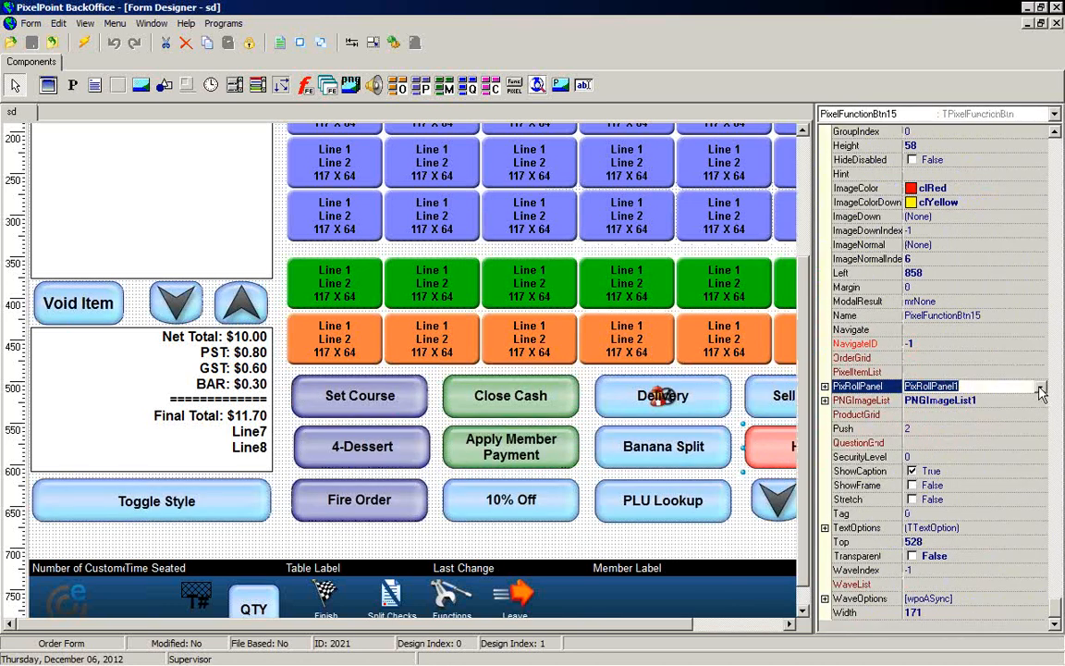
Step: Expand and examine the HELP button's linked PixRollPanel properties
click(1040, 388)
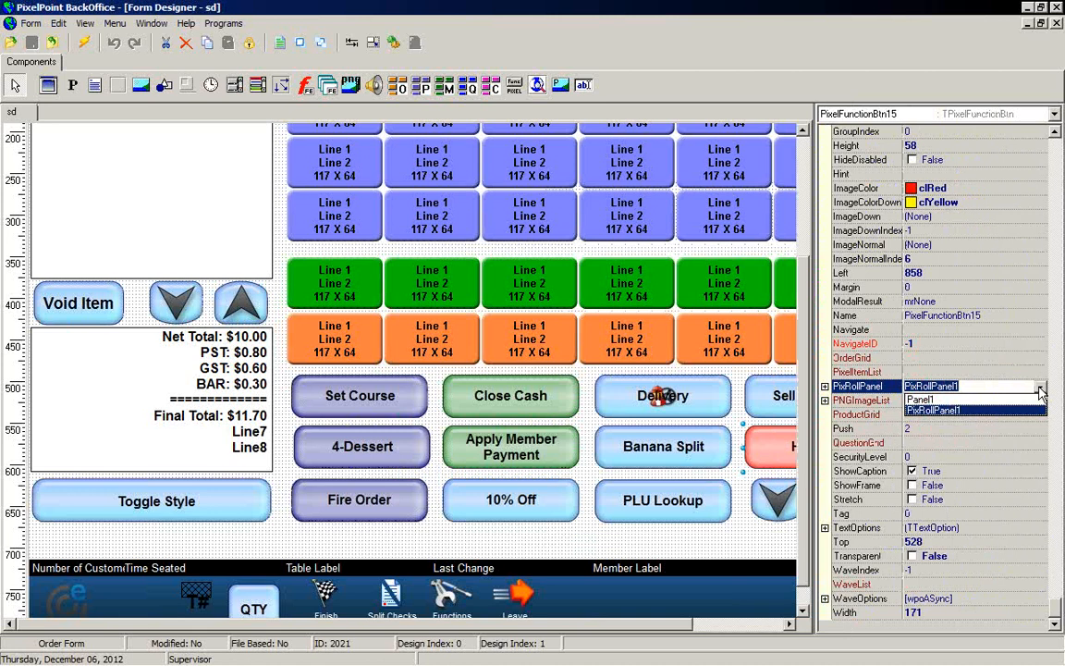
click(1040, 388)
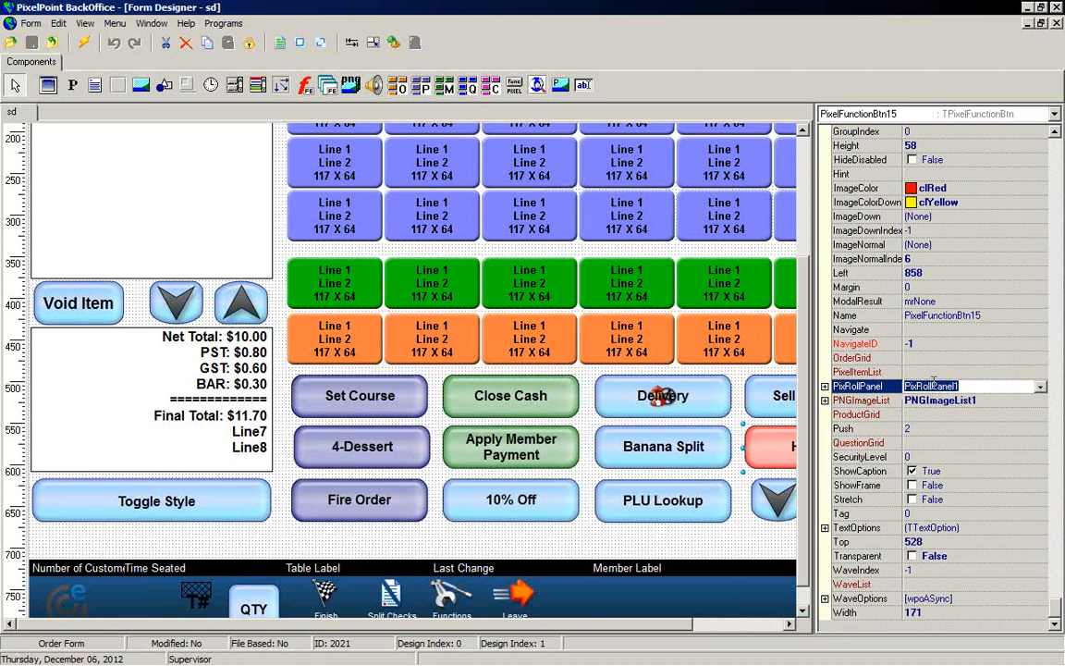
click(825, 387)
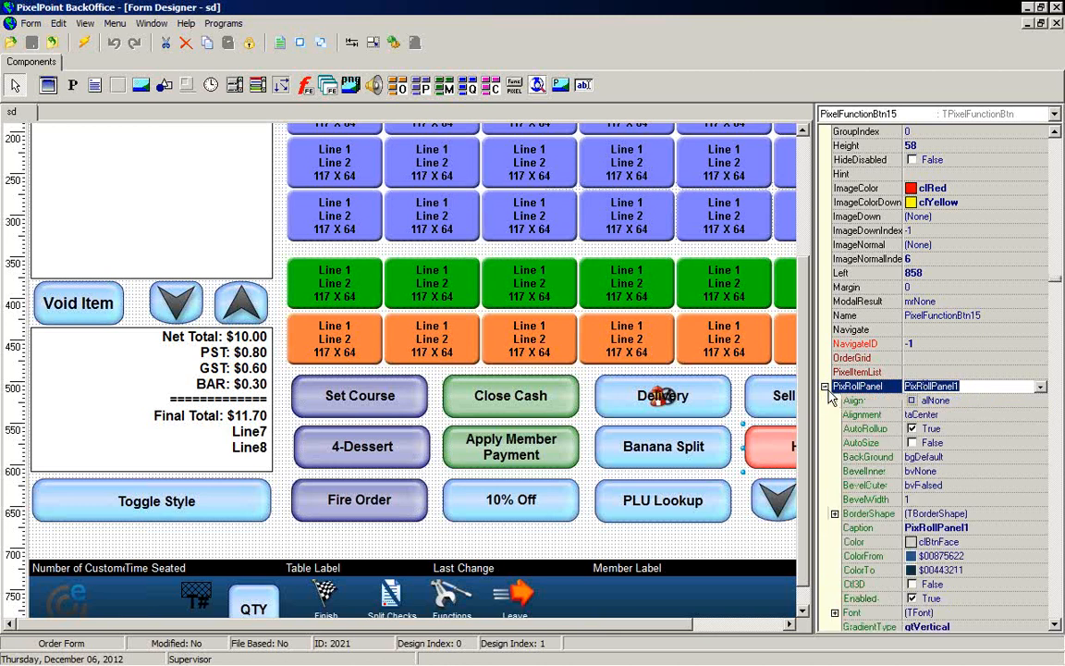
click(1057, 626)
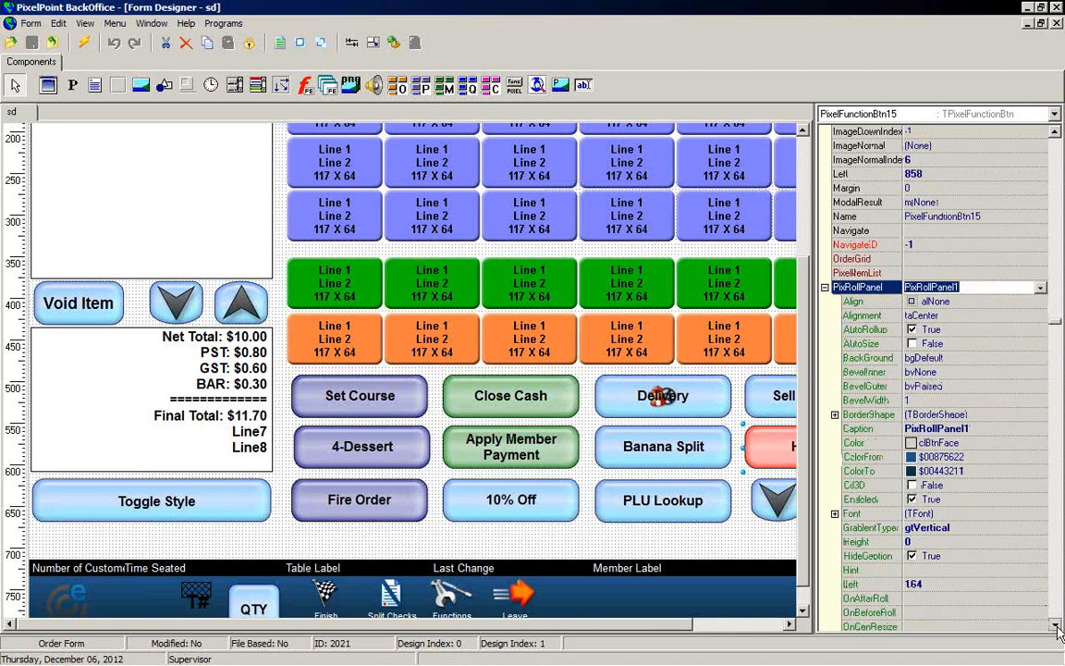
scroll(945, 404, down, 3)
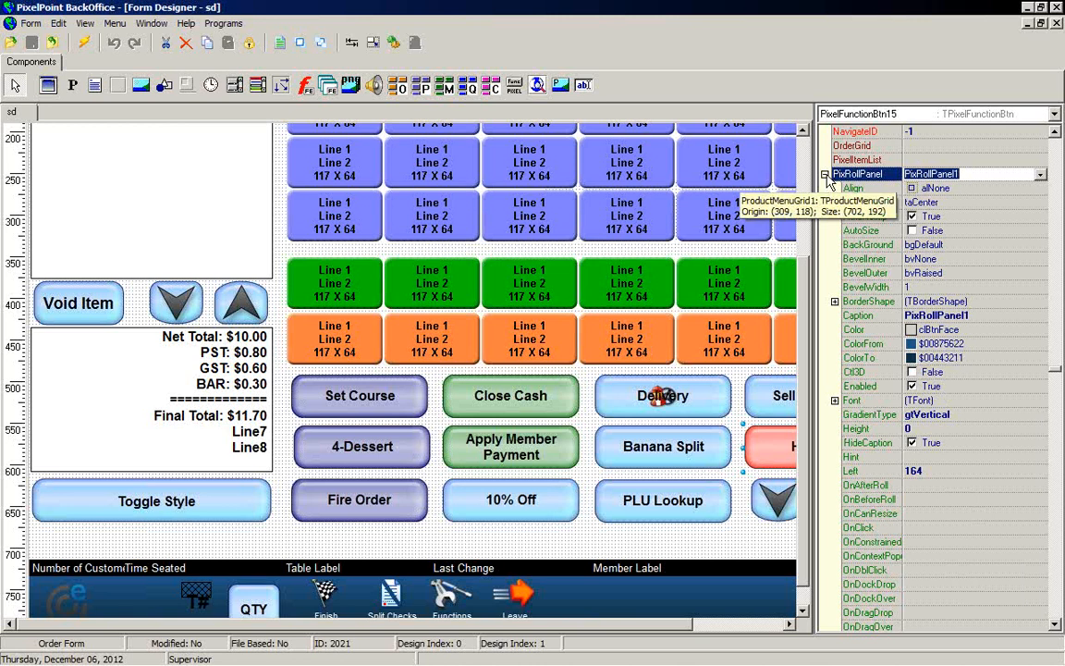
click(825, 175)
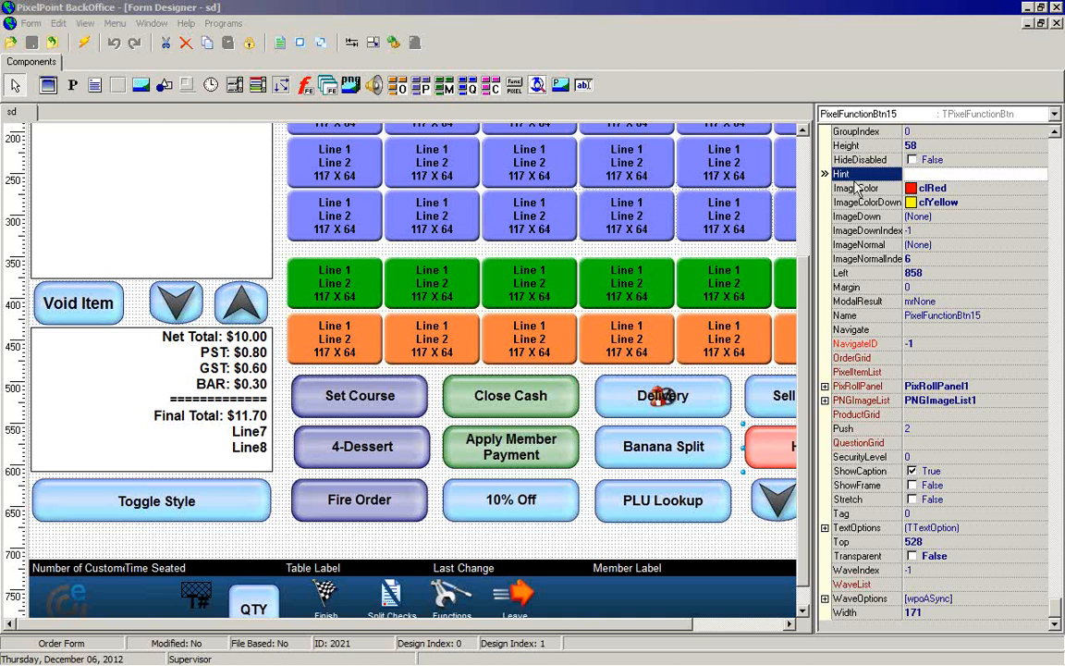
Step: Select PixRollPanel1 and toggle its Rolled property to True and back to False
click(1054, 113)
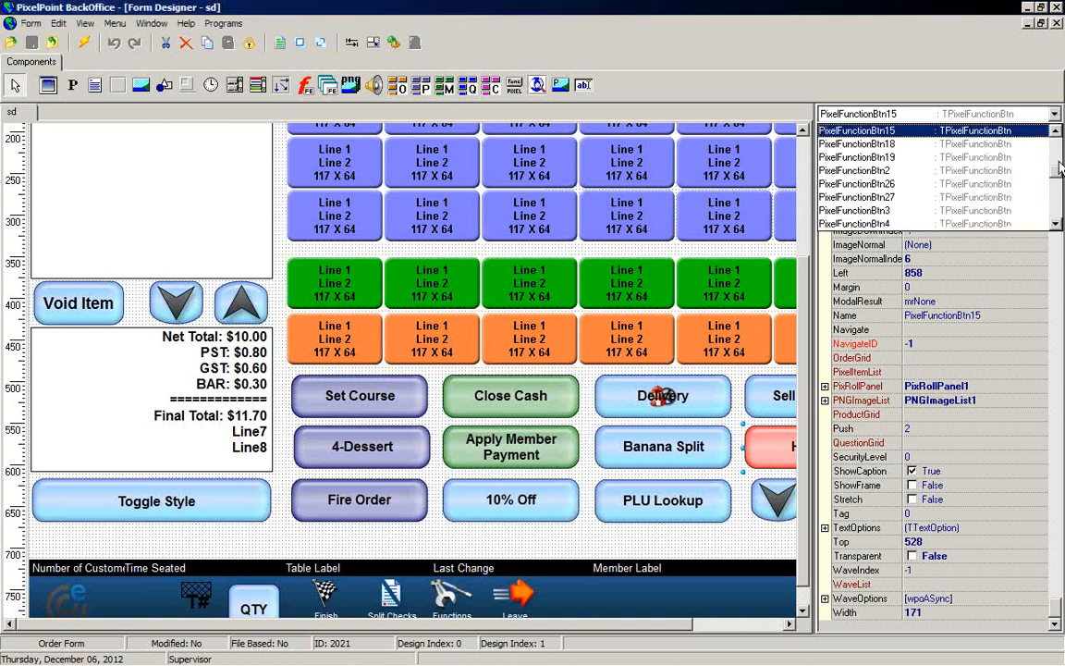
click(1057, 226)
click(1059, 226)
click(1059, 227)
click(1059, 227)
click(1059, 226)
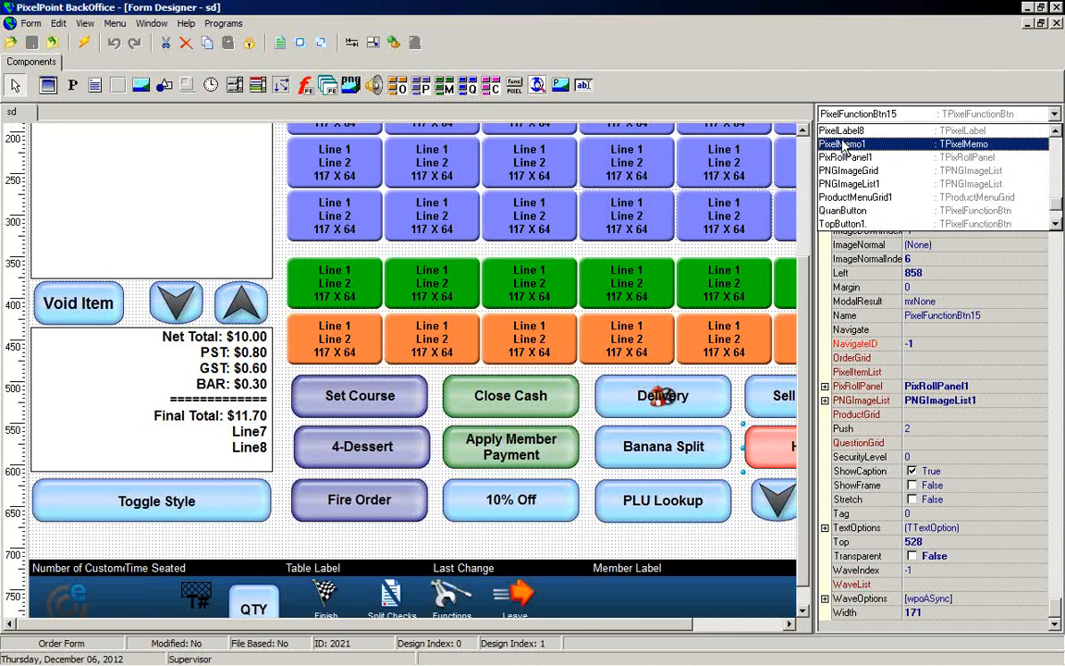
click(847, 159)
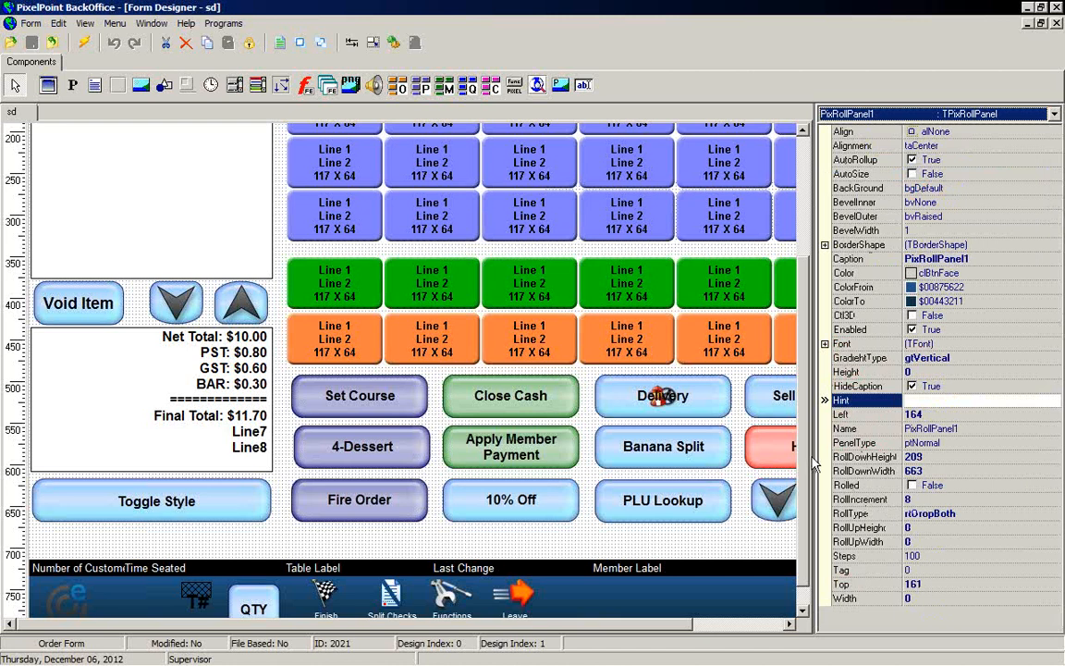
click(929, 485)
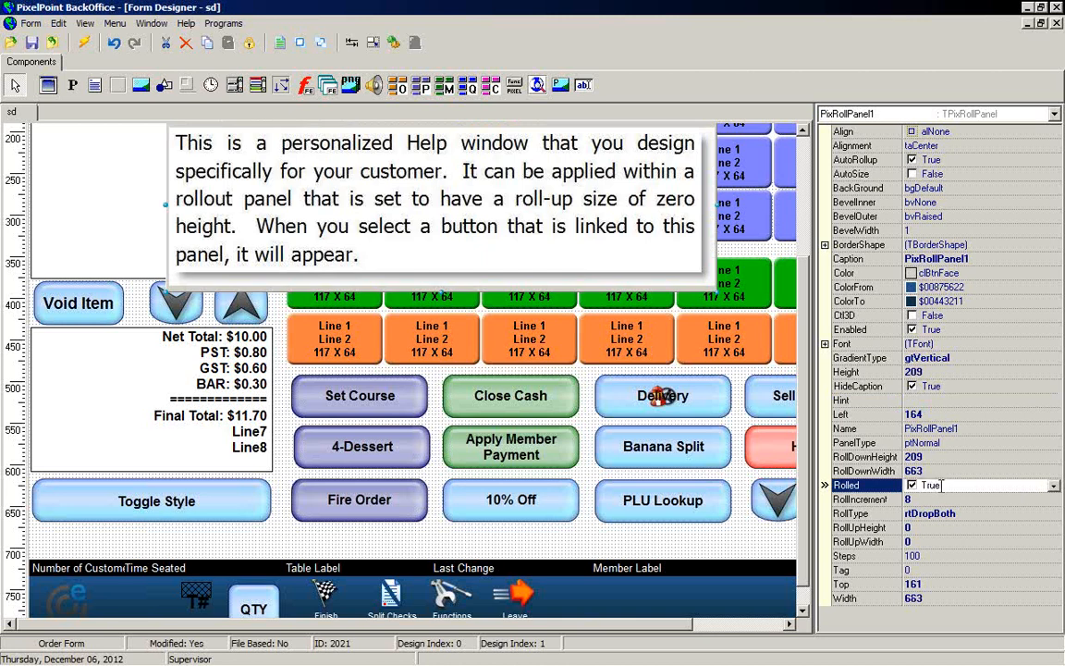
double_click(943, 486)
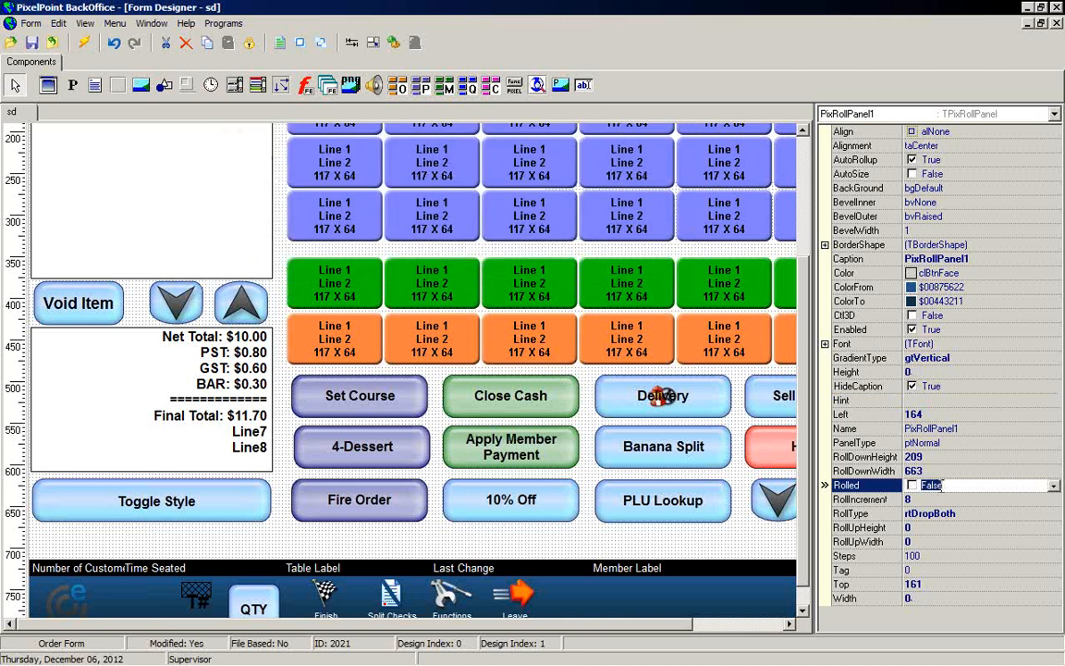
Step: Roll out the help panel using the HELP button's Roll It! command and review the panel's and button's properties
right_click(772, 457)
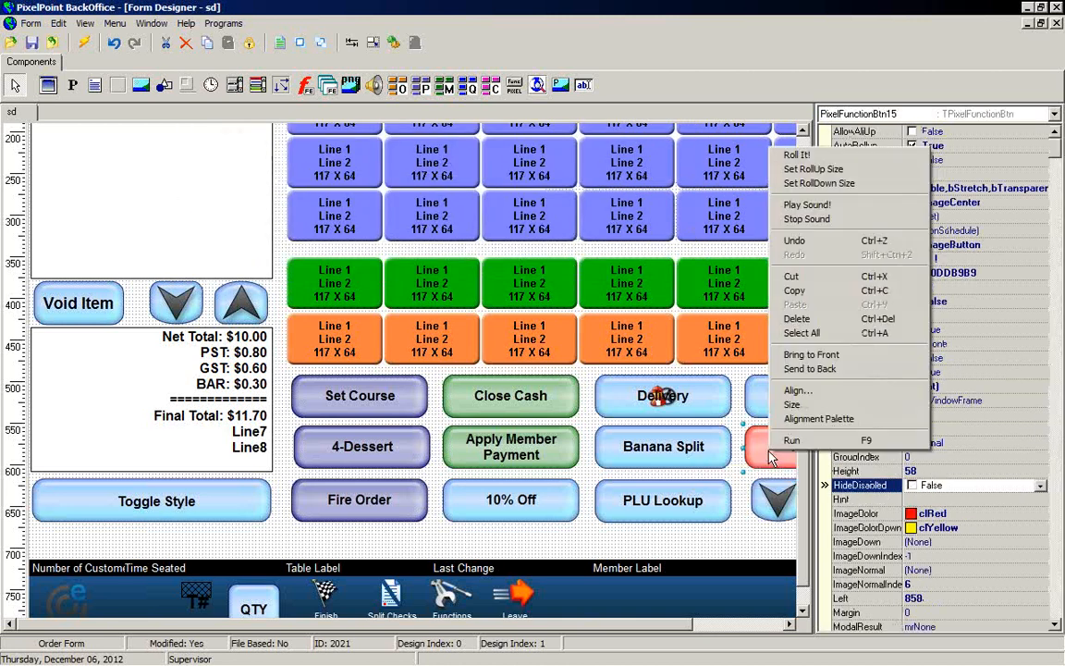
click(797, 156)
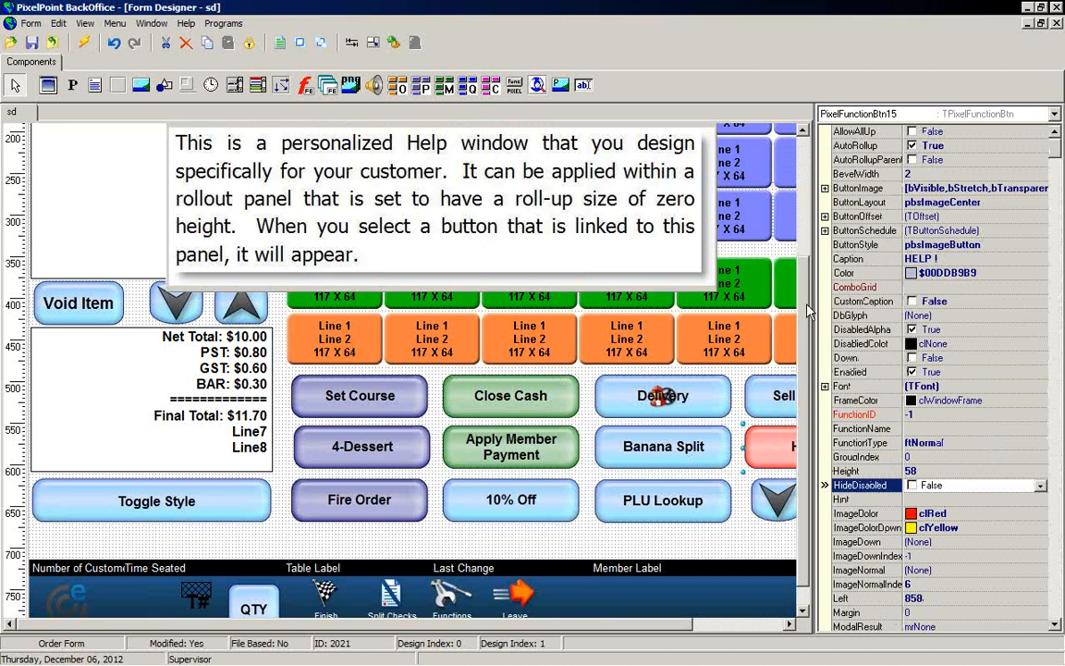
scroll(775, 282, up, 3)
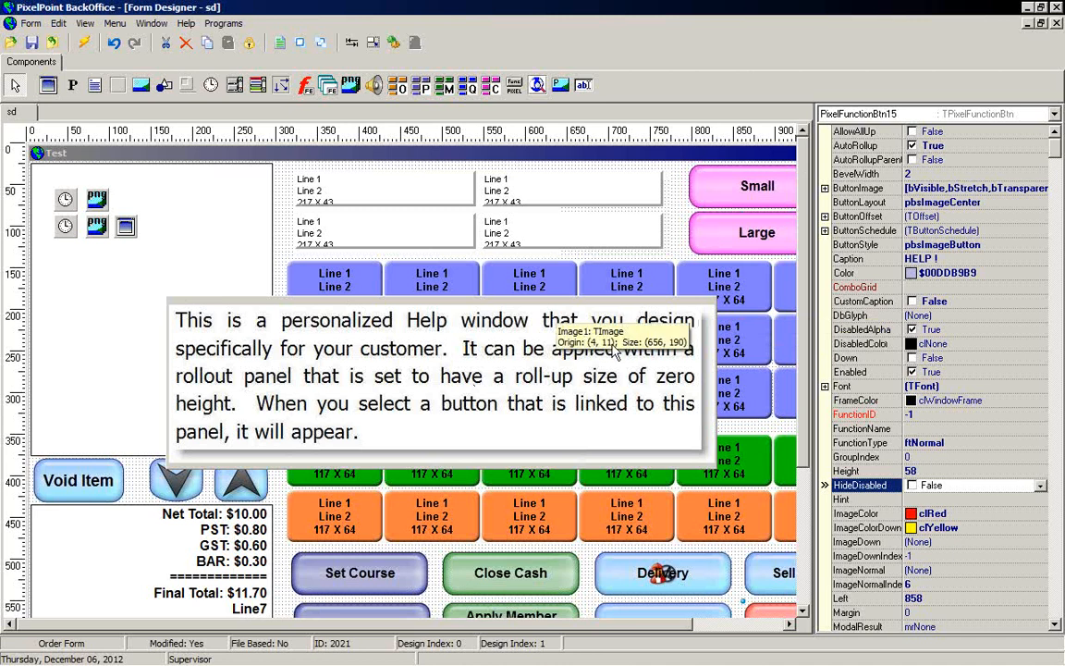
click(528, 298)
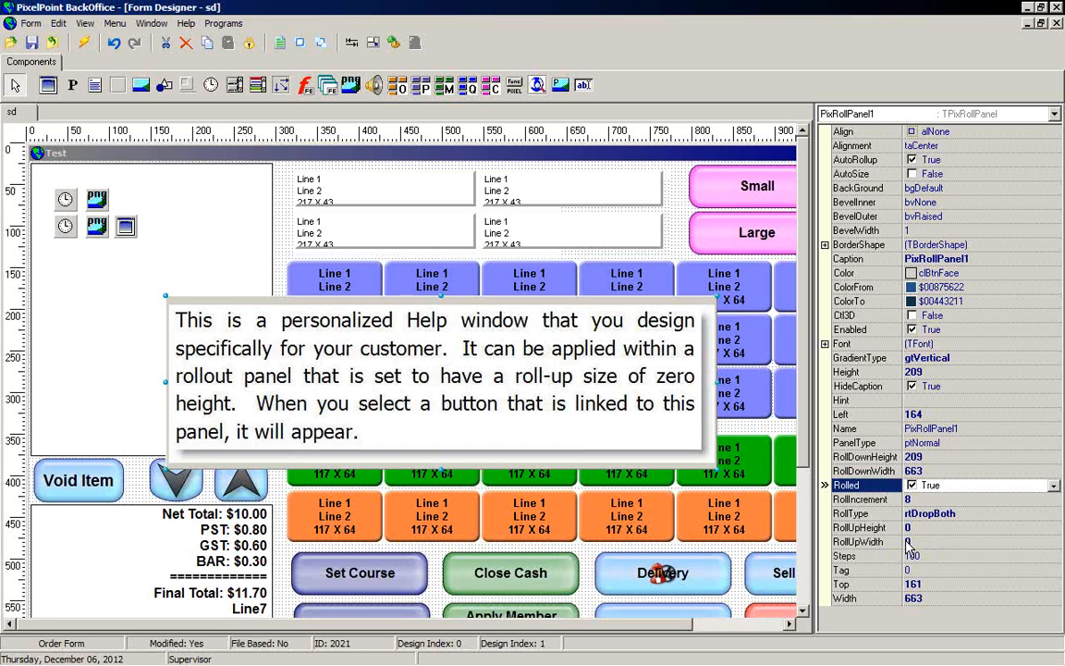
drag(806, 443, 772, 563)
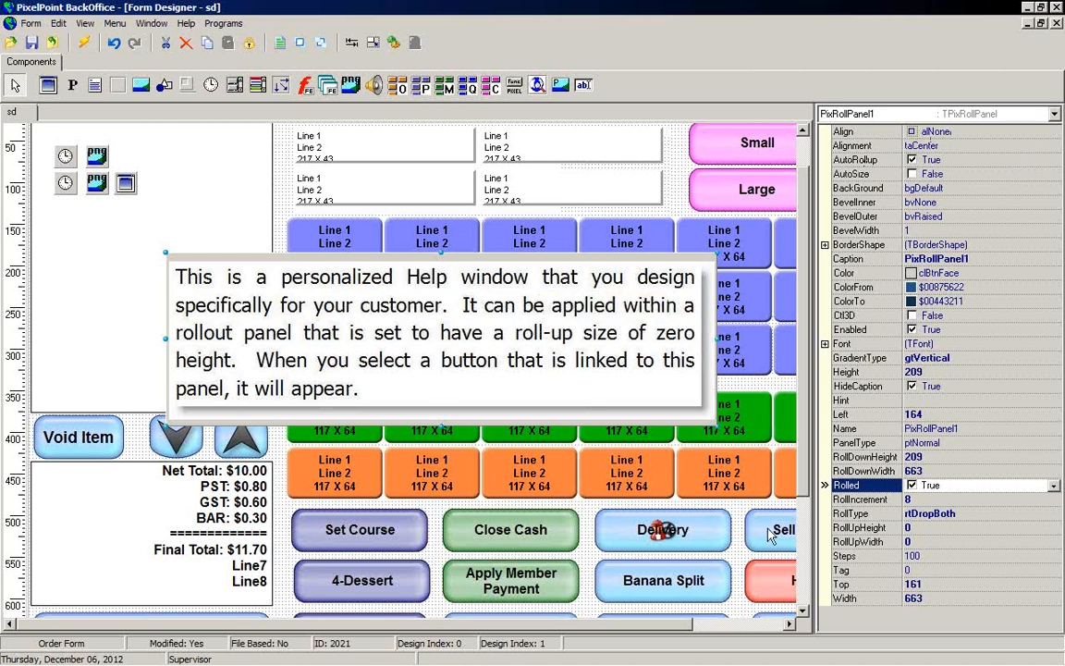
click(782, 593)
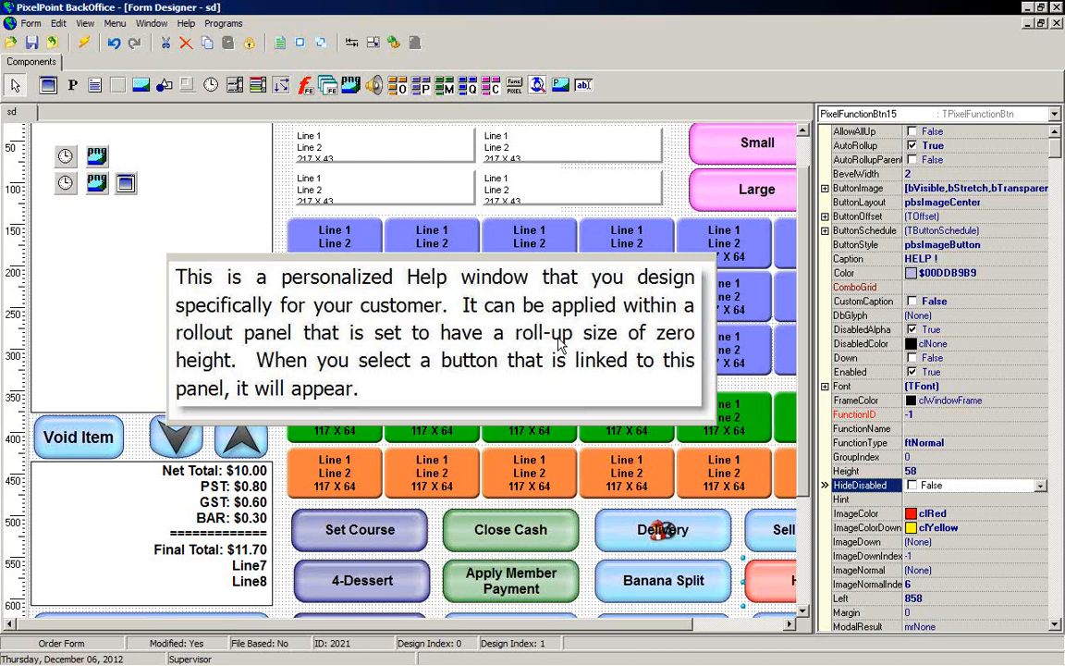
click(677, 164)
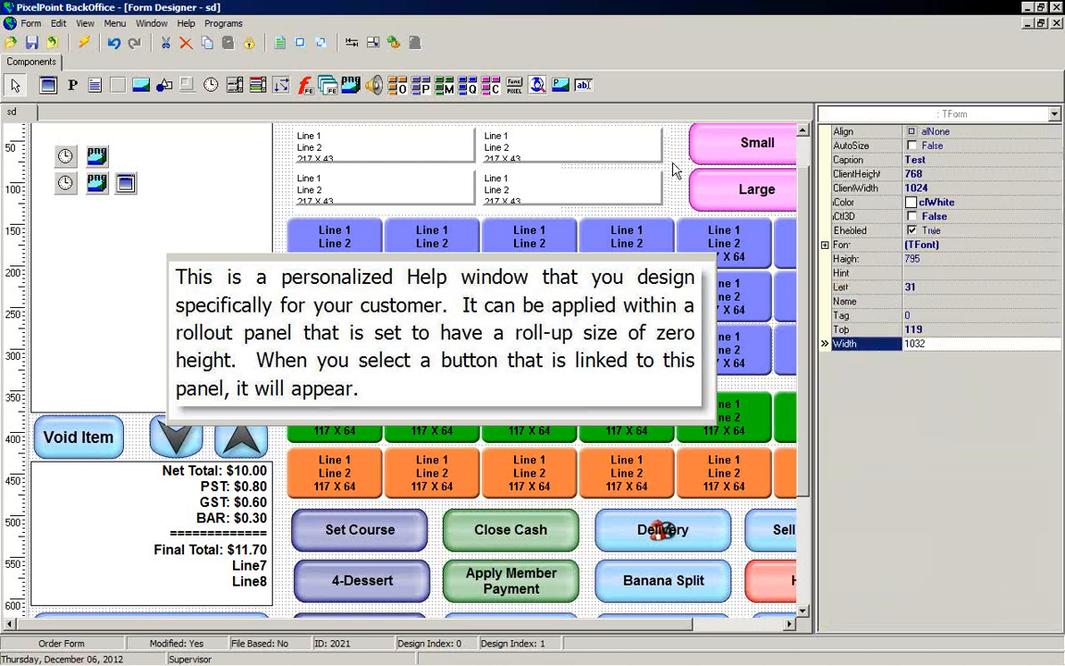
Step: Save and close the current form, then open the Bar Order Screen 1024 order form
click(53, 43)
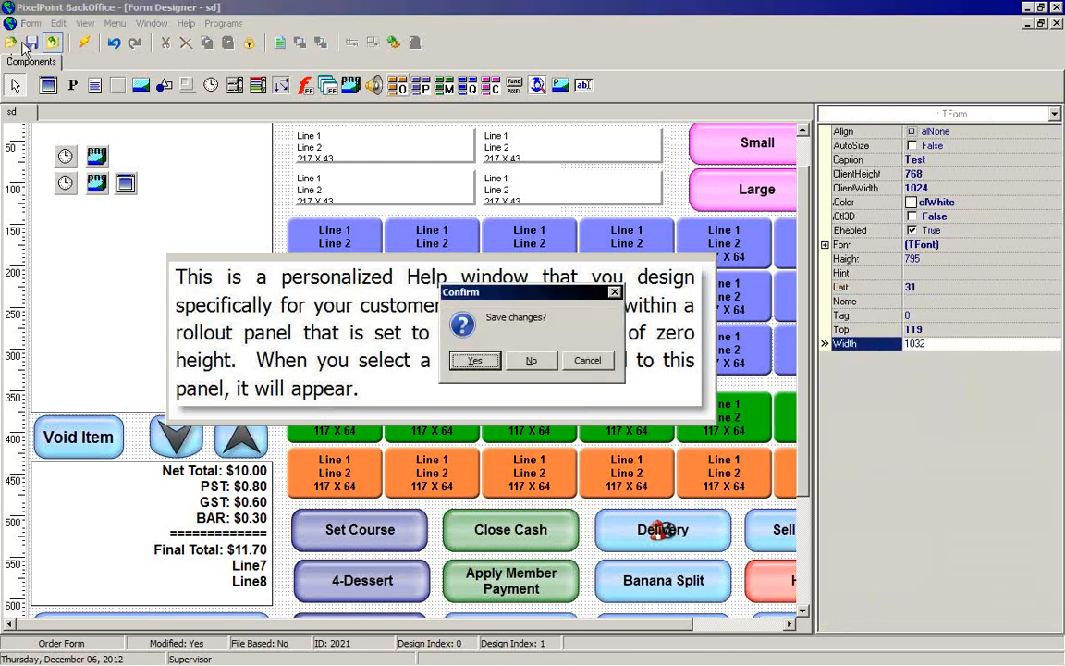
click(474, 360)
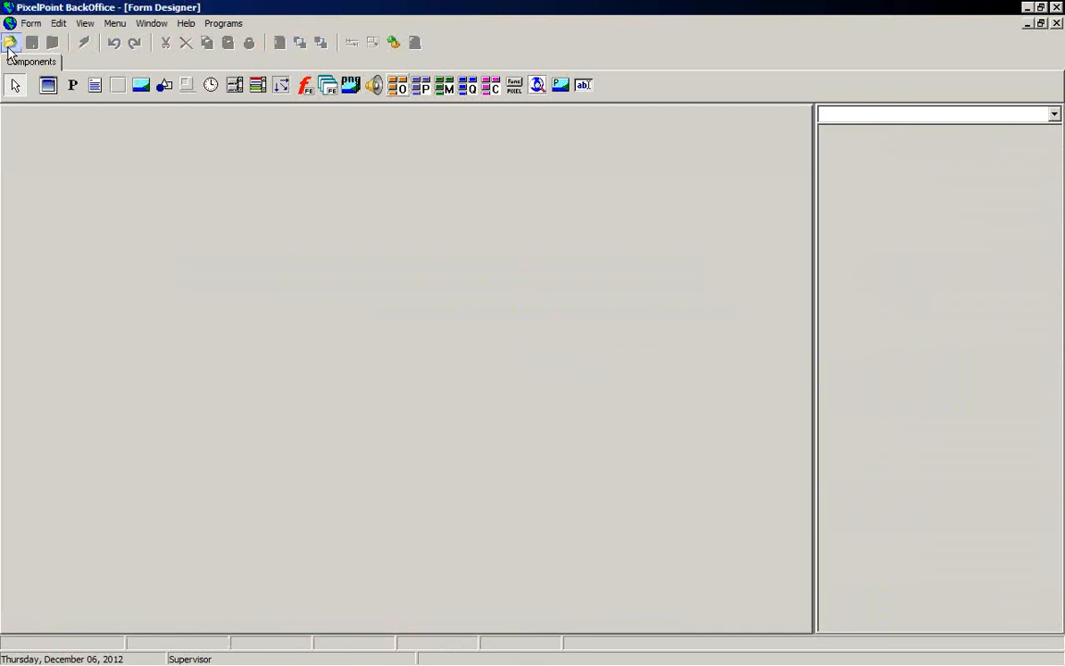
click(10, 43)
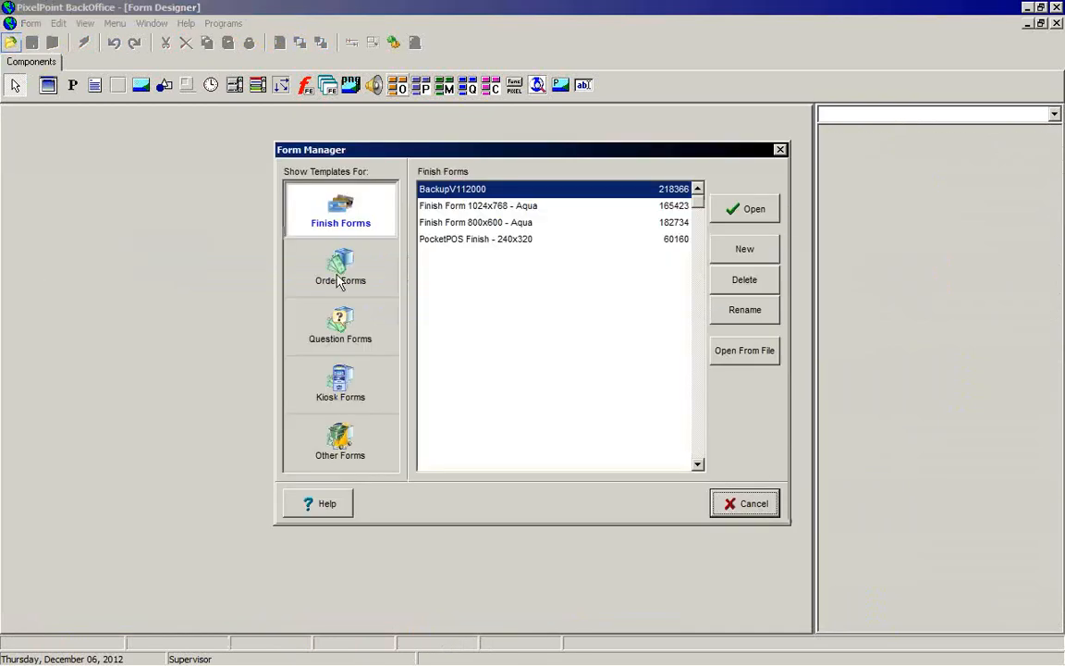
click(305, 250)
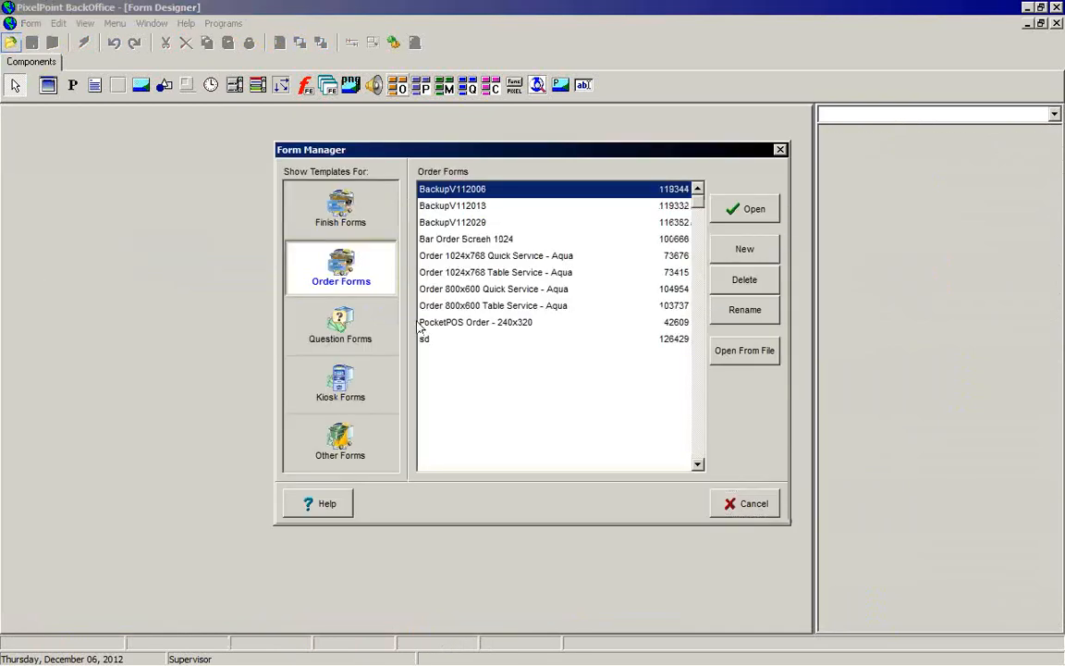
click(449, 238)
click(745, 207)
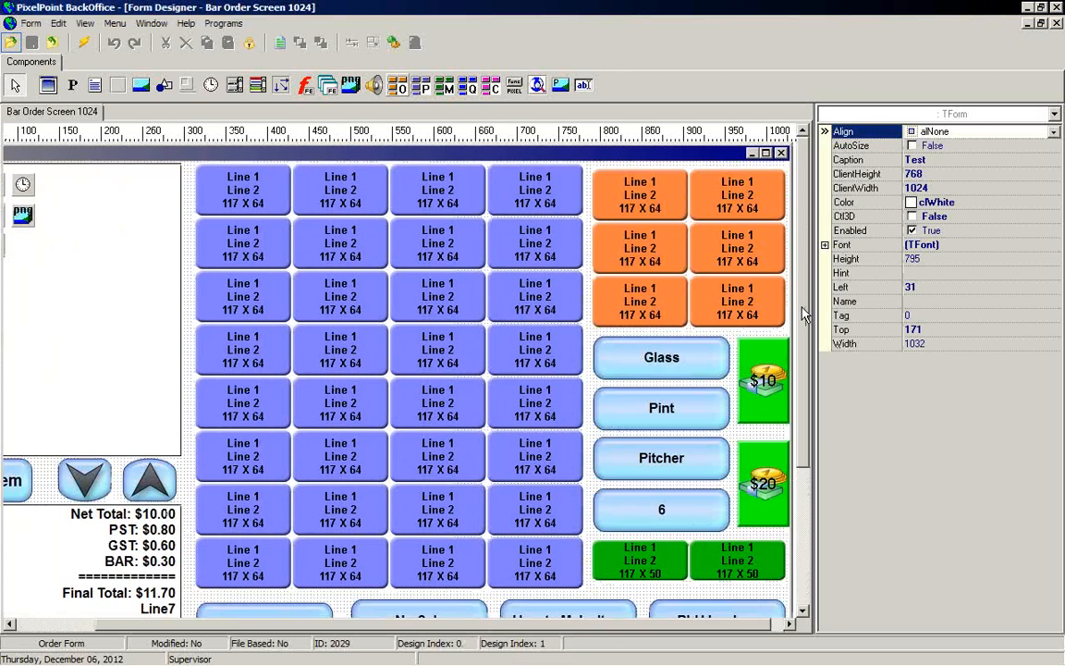
Step: Check the function settings of the Pint, Pitcher, 6 and $10 buttons
scroll(685, 289, down, 3)
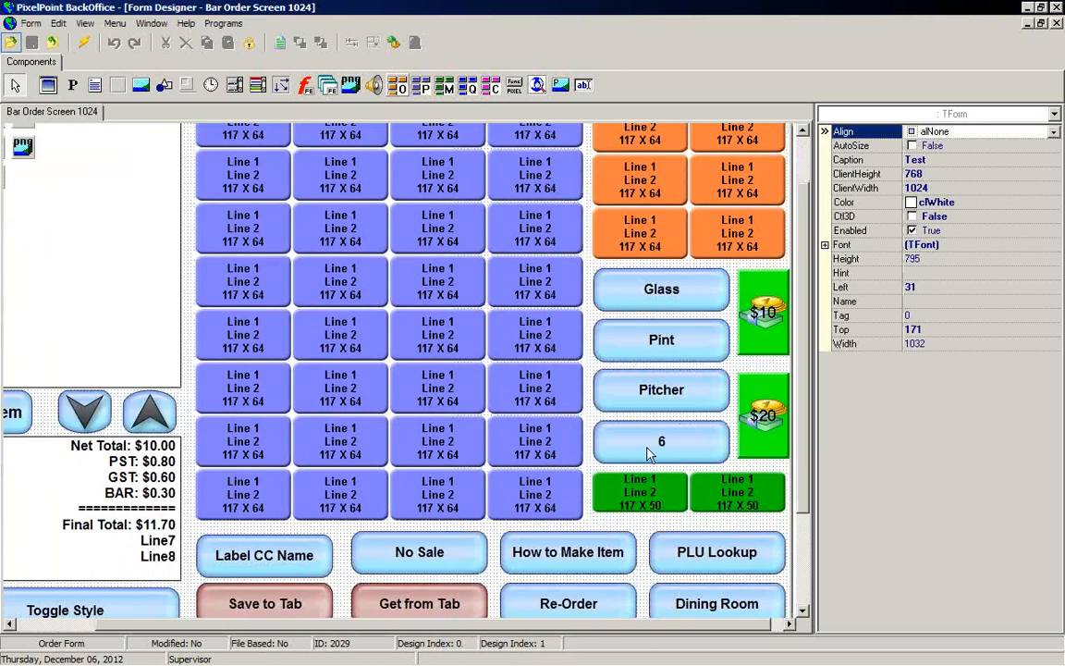
click(672, 340)
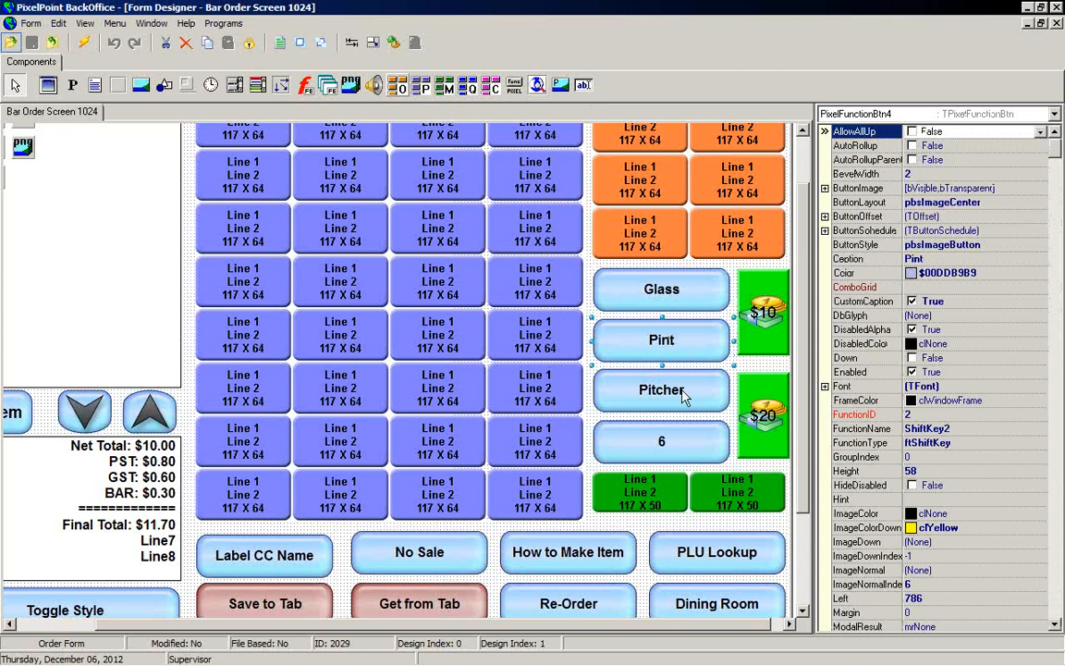
click(685, 395)
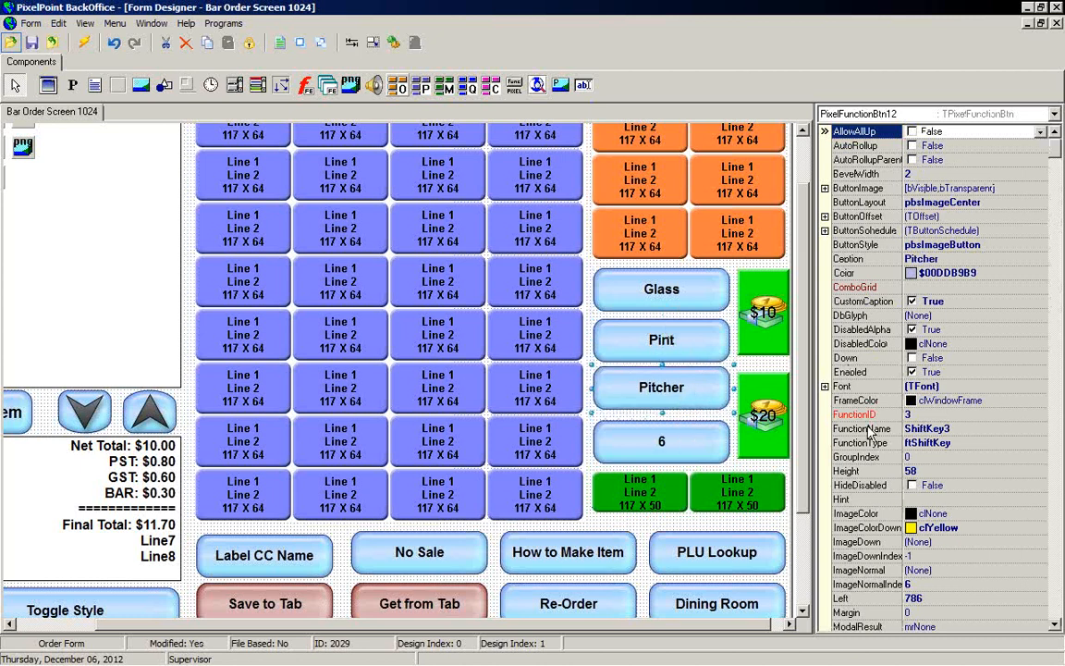
click(683, 441)
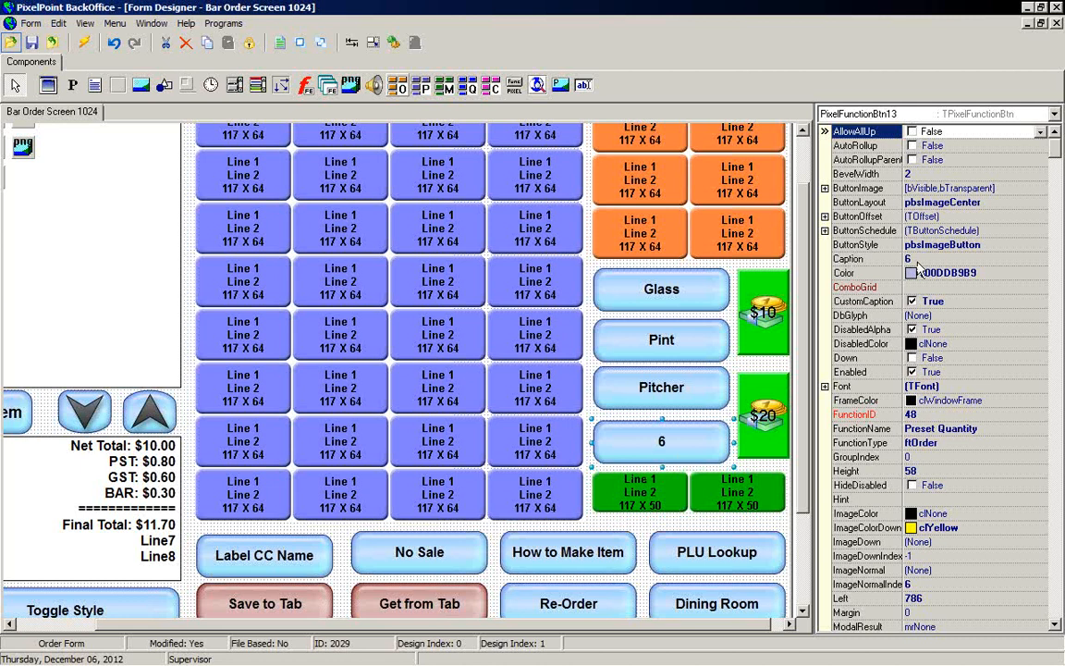
click(772, 347)
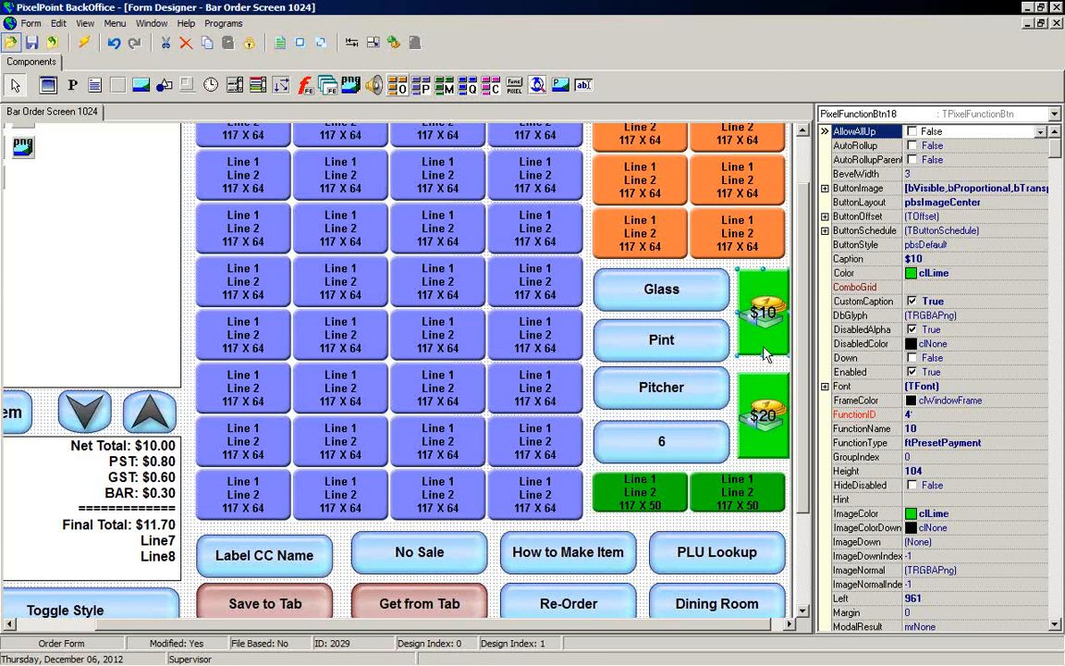
Step: Examine the $10 button's FunctionType and FunctionName option lists
click(996, 444)
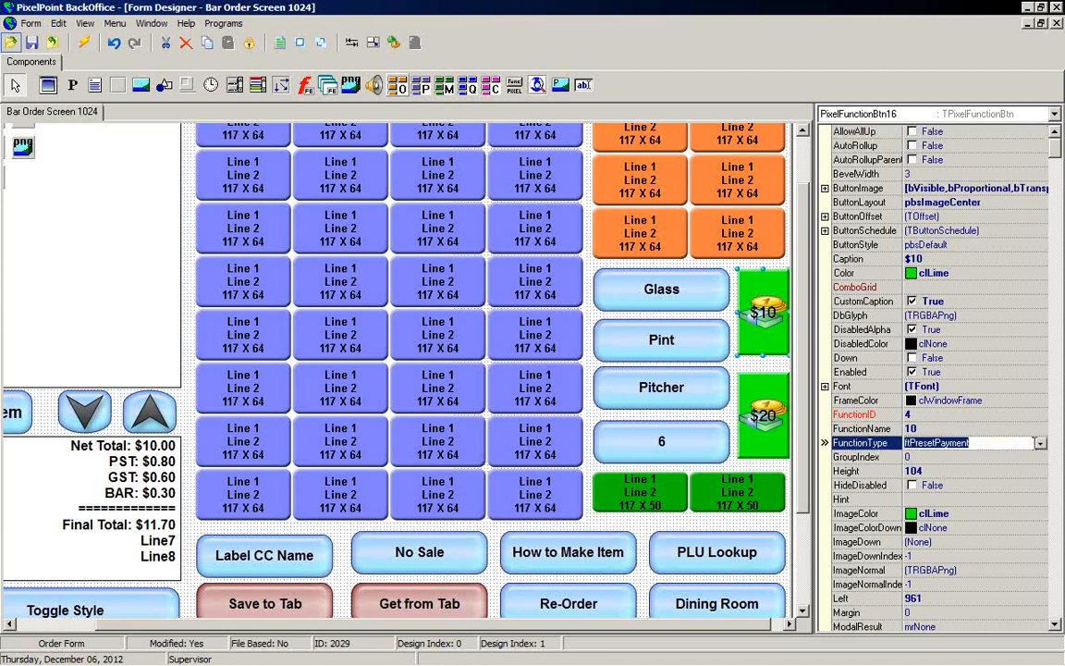
click(1041, 444)
click(1042, 451)
click(1001, 429)
click(1041, 431)
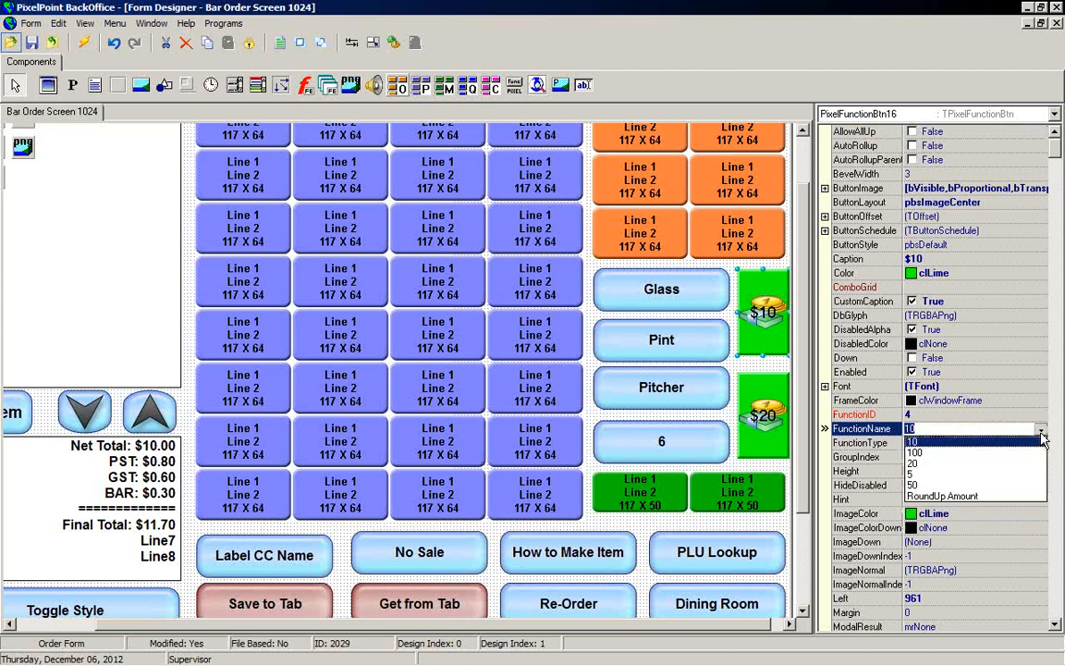
click(968, 444)
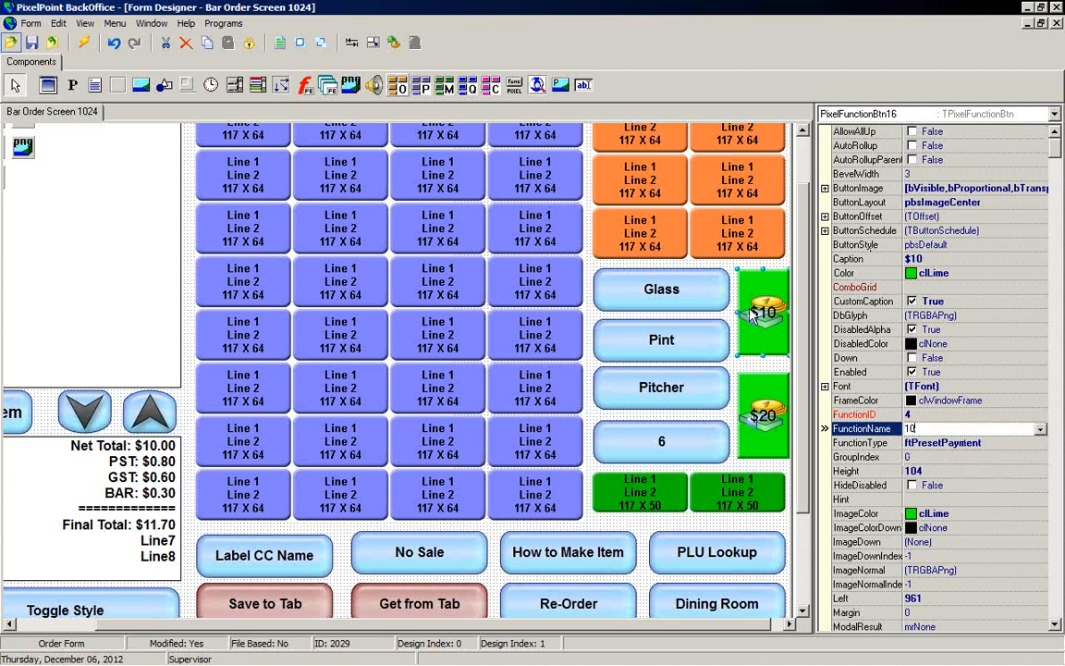
Step: Check the FunctionName settings of the $20, Label CC Name, Save to Tab and No Sale buttons
click(784, 412)
scroll(805, 509, down, 3)
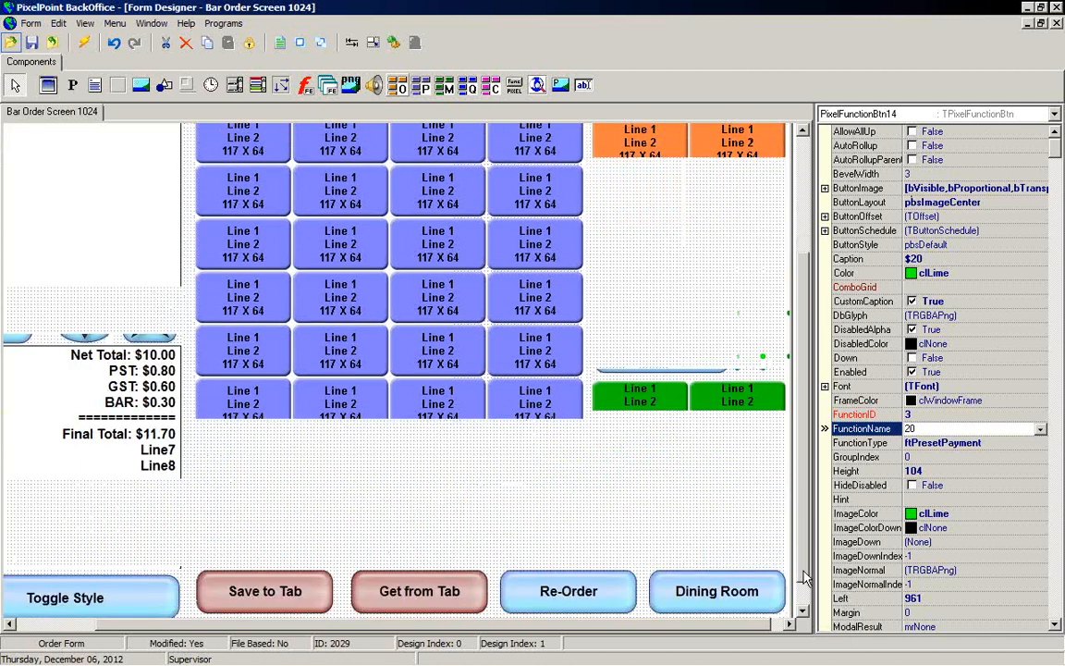
click(232, 448)
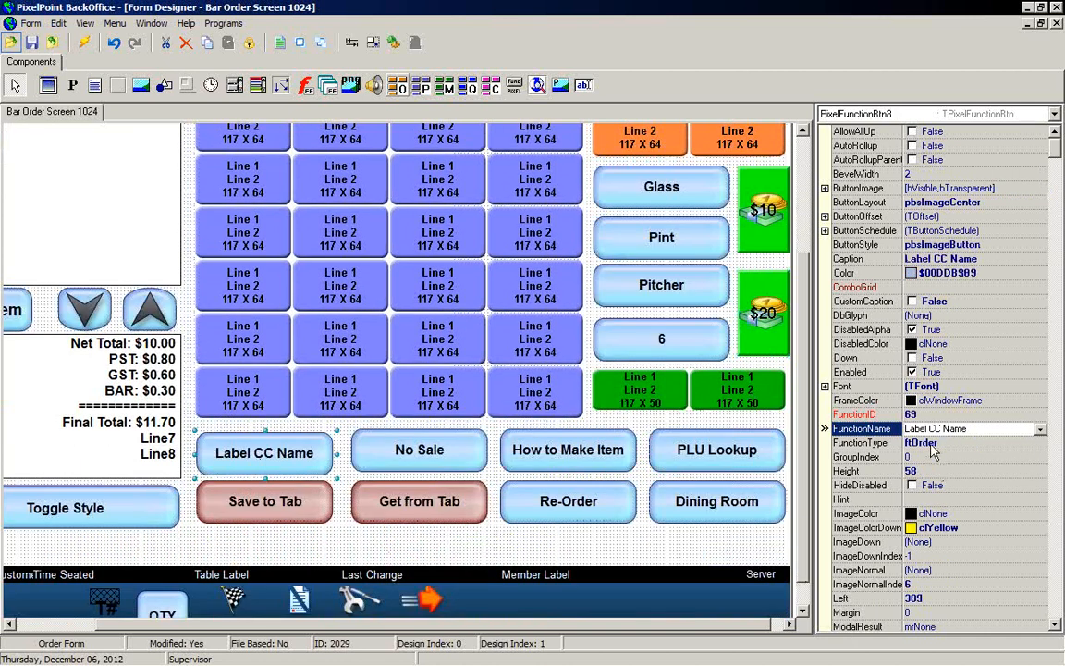
click(265, 488)
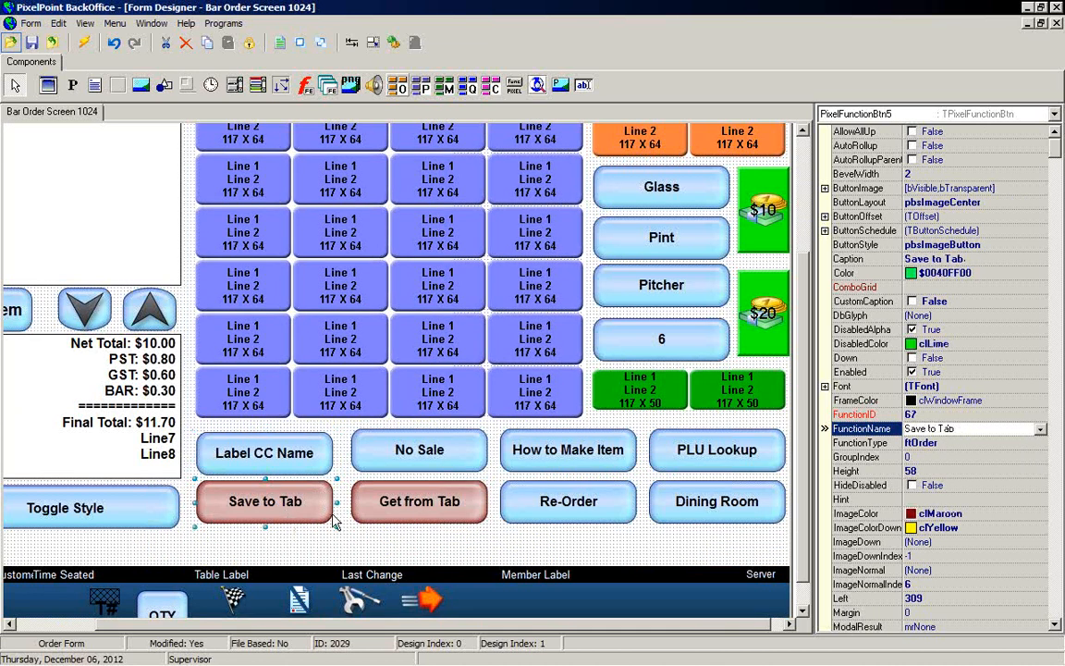
click(462, 514)
click(421, 457)
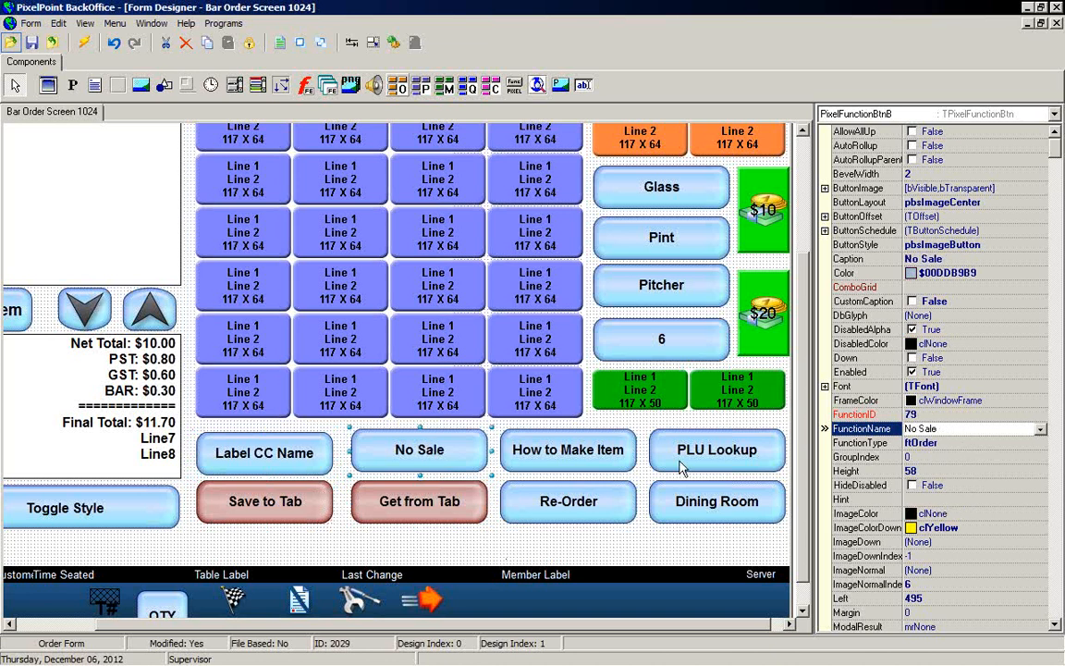
Step: Check the function settings of the How to Make Item, Re-Order, PLU Lookup and Dining Room buttons
click(629, 465)
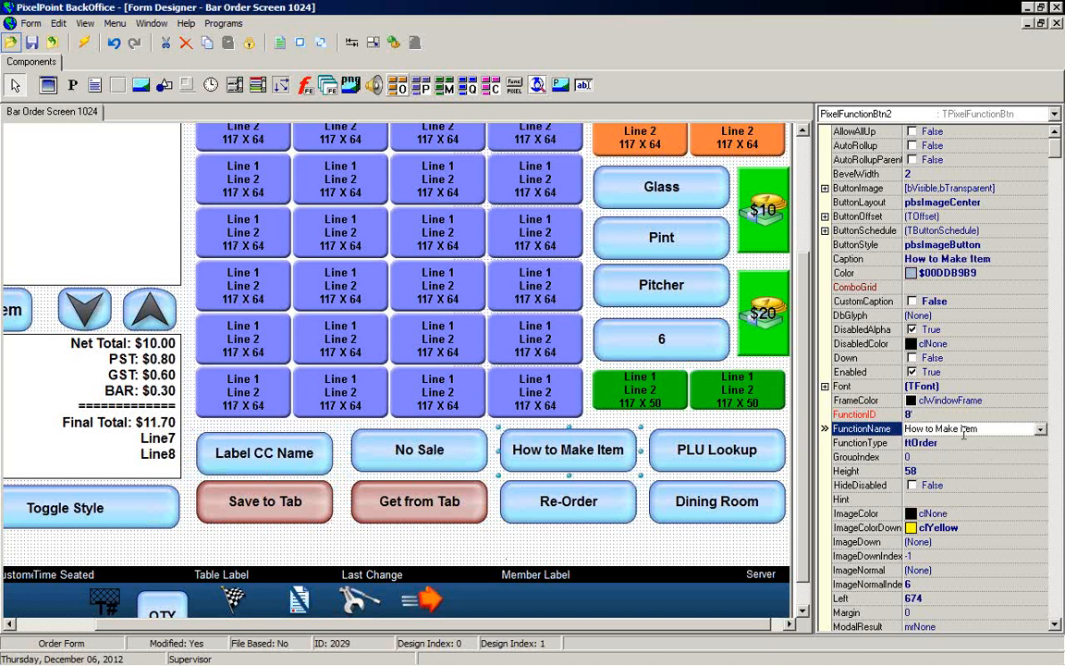
click(546, 518)
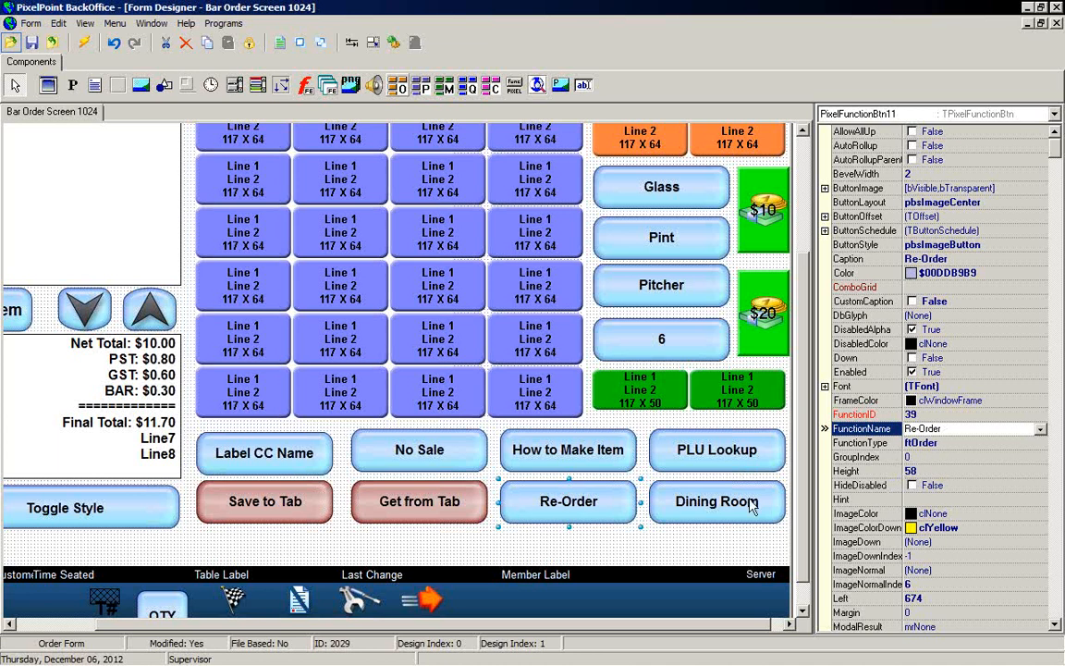
click(716, 454)
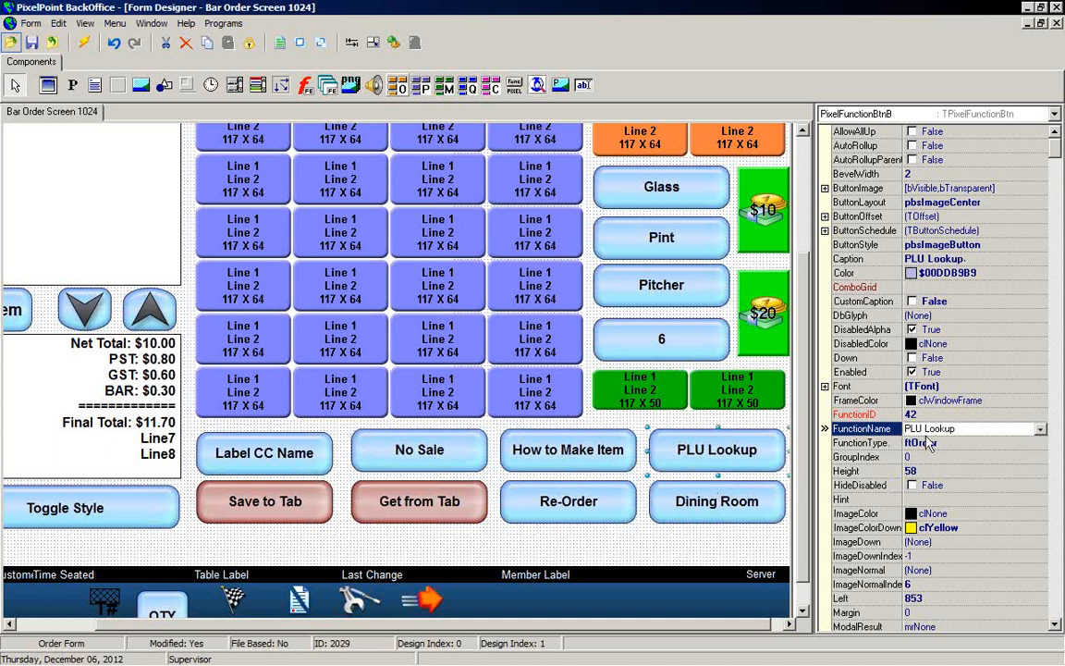
click(724, 511)
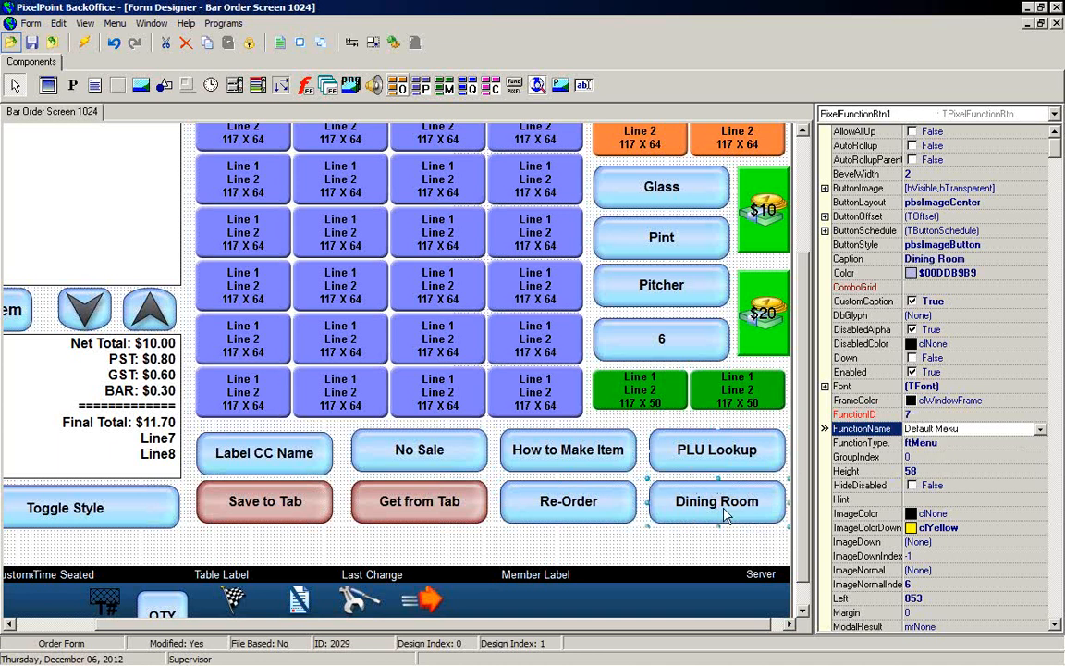
Step: Examine the Dining Room button's FunctionType and FunctionName menu options
click(951, 444)
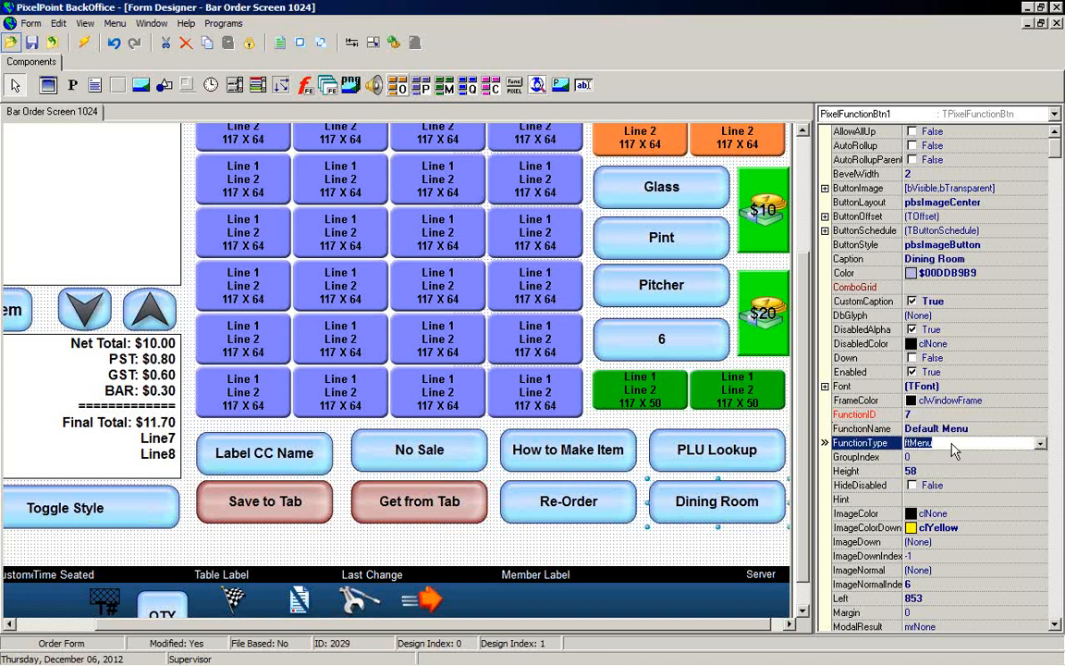
click(1028, 429)
click(1041, 431)
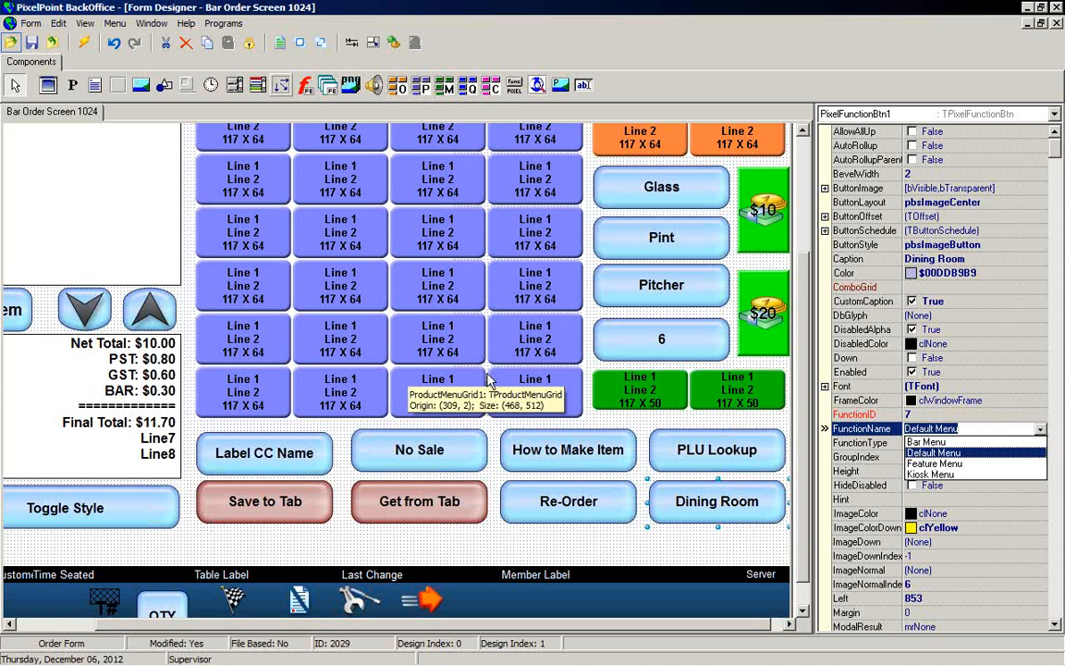
click(652, 548)
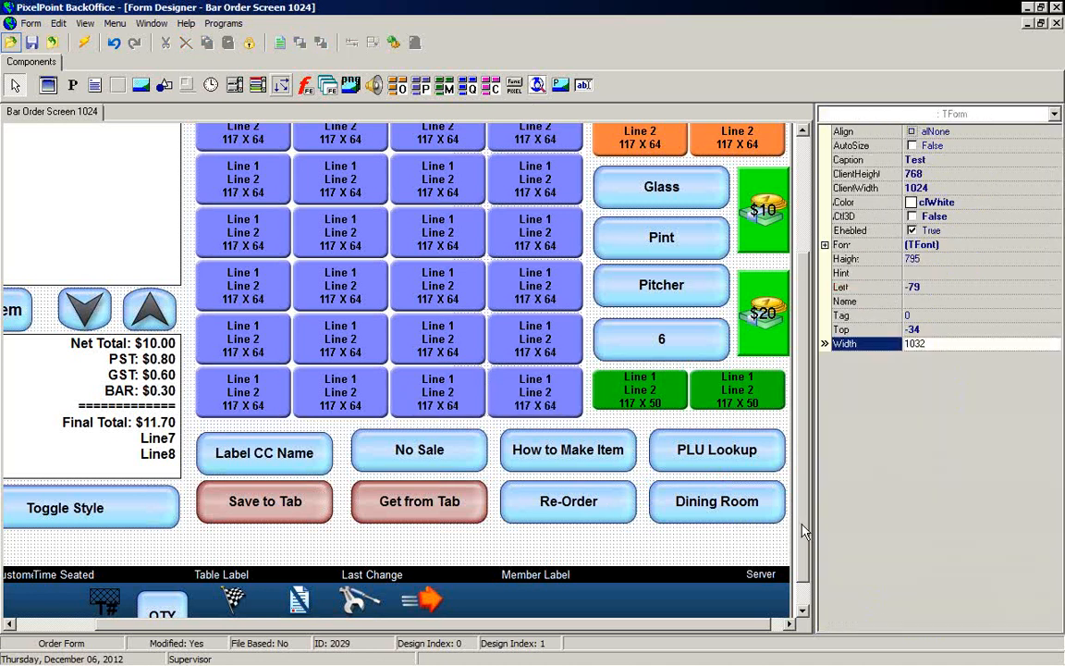
Step: Close the Bar Order Screen form, open the sd order form and inspect its combo menu grid
scroll(805, 534, up, 4)
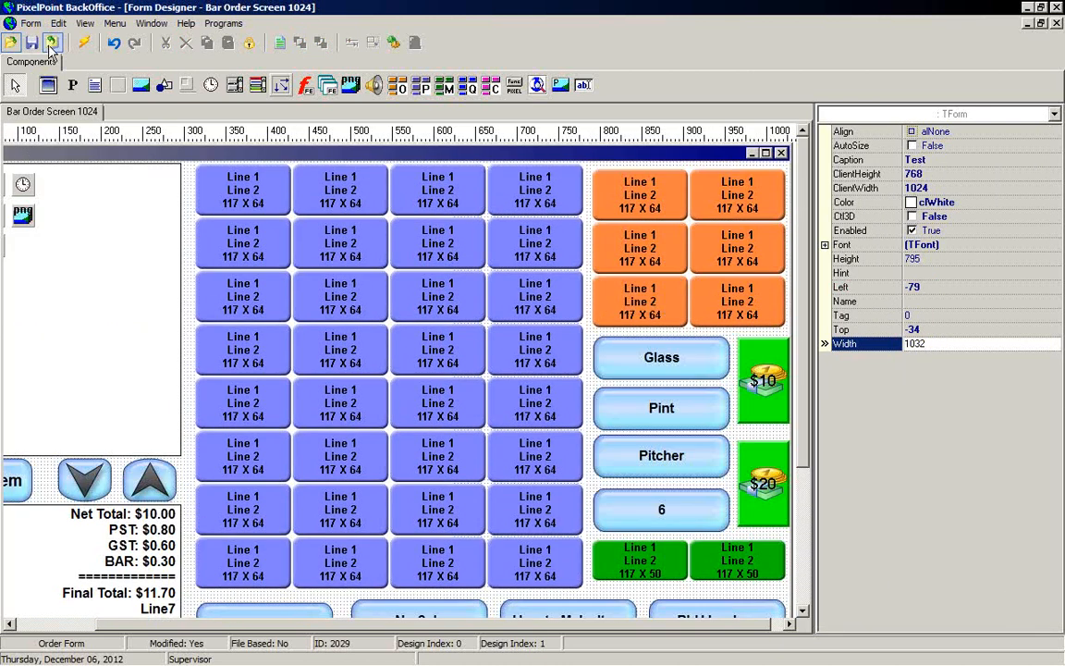
click(10, 44)
click(520, 360)
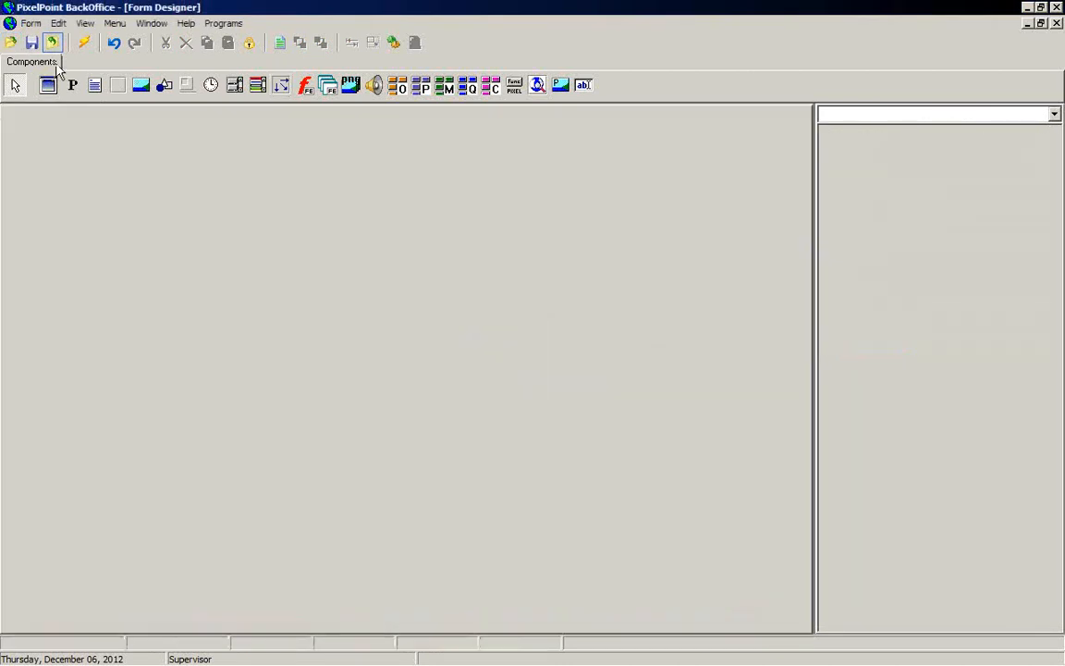
click(9, 44)
click(344, 276)
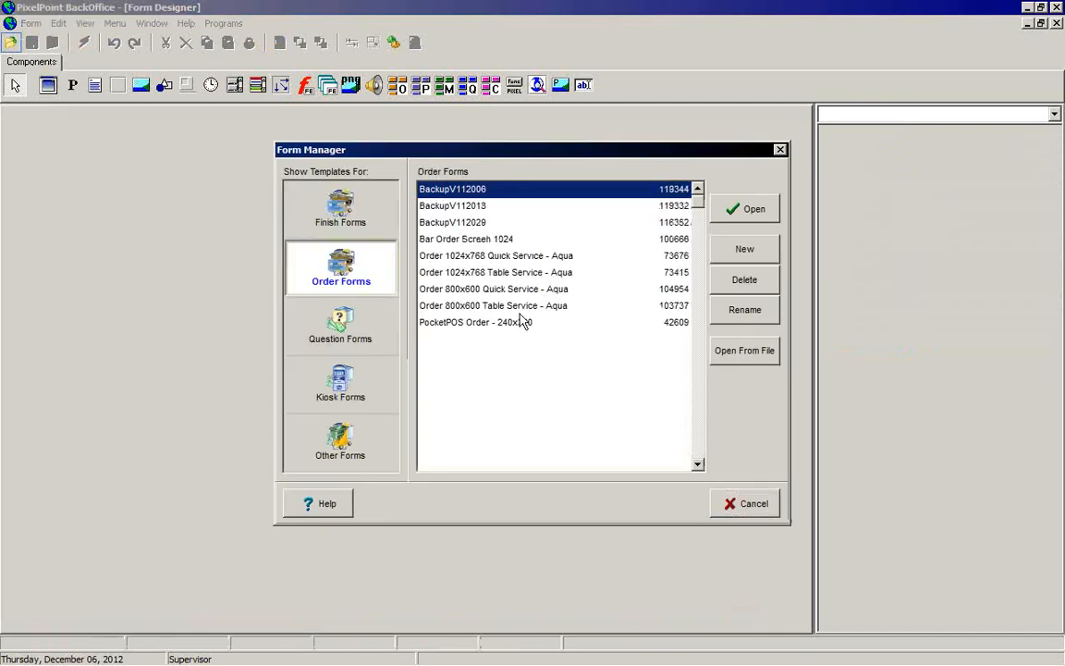
click(459, 340)
click(737, 211)
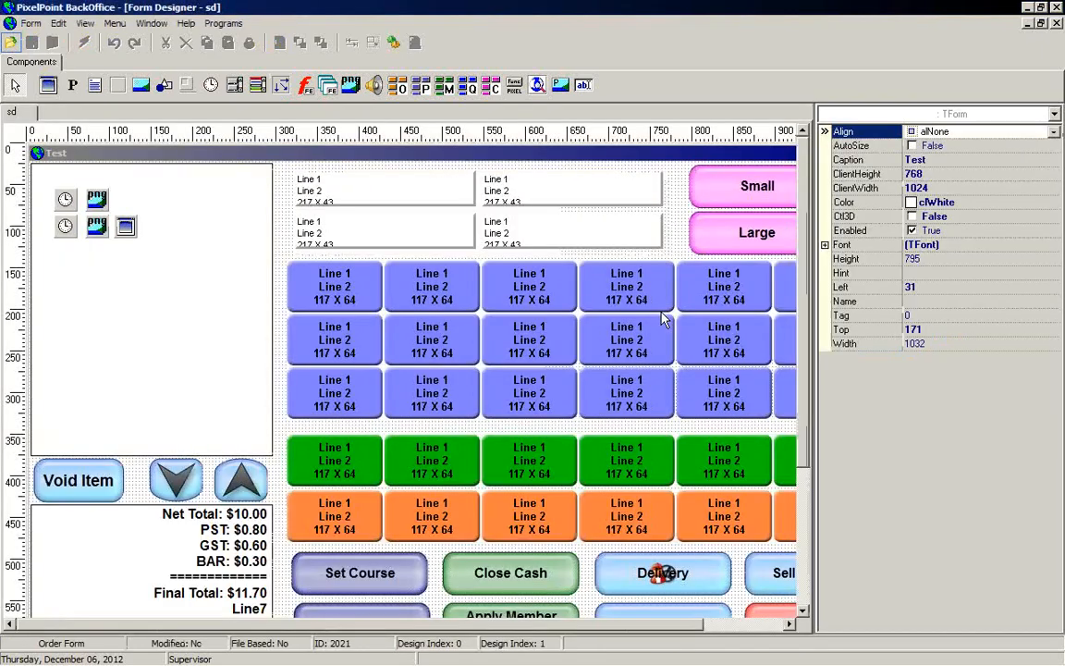
click(558, 252)
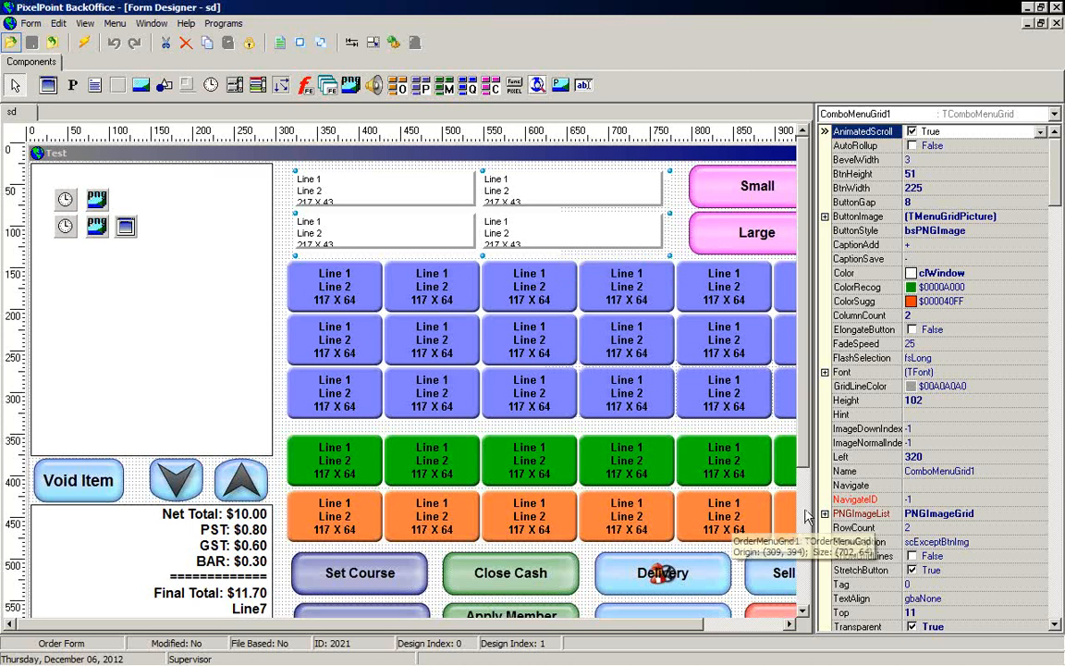
scroll(806, 447, down, 3)
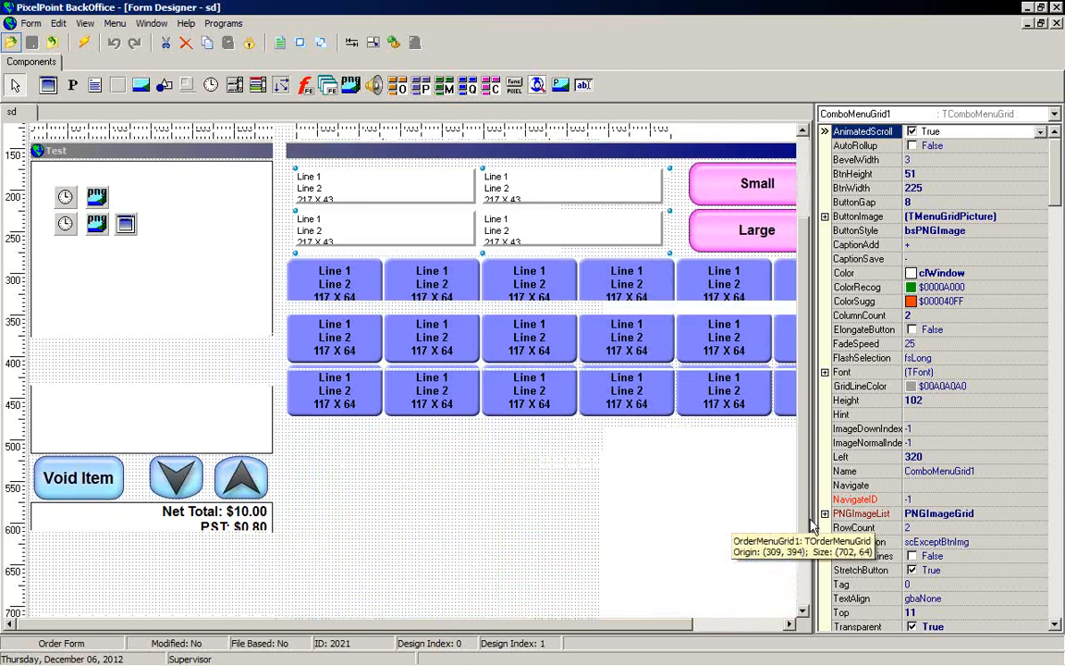
Step: Browse the Kiosk Forms templates listed in the Form Manager
click(10, 43)
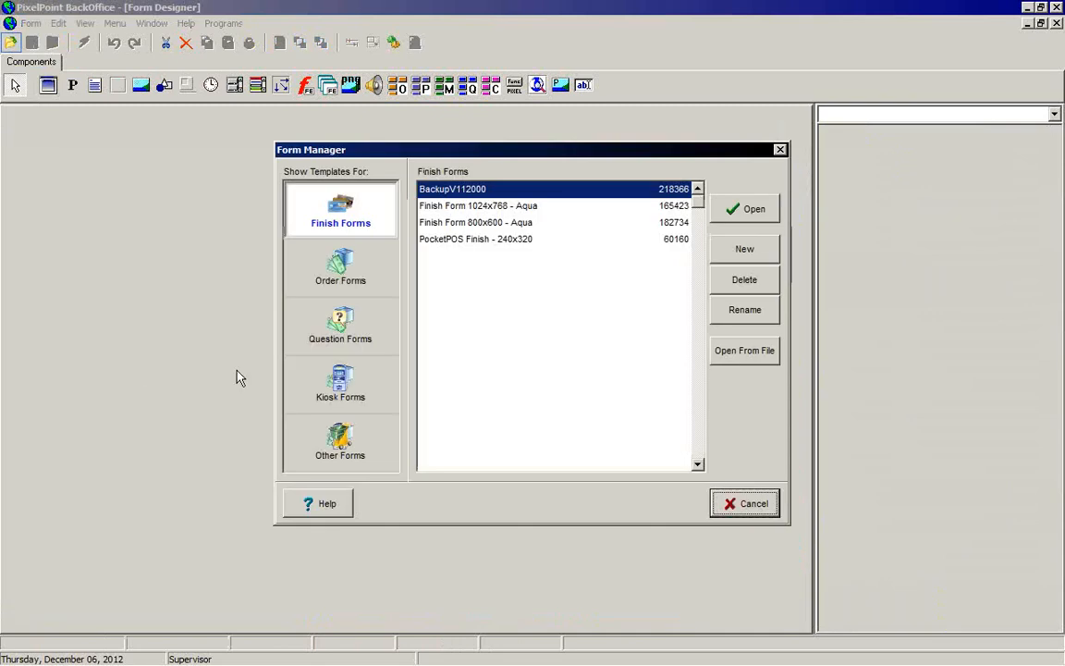
click(339, 398)
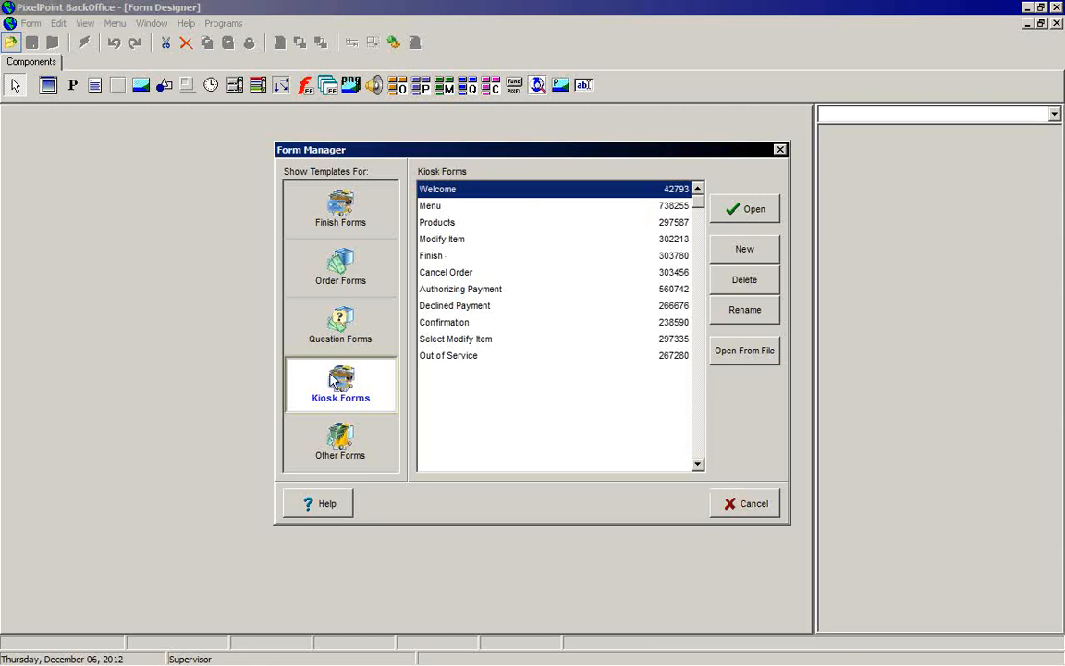
click(454, 206)
click(459, 222)
click(465, 239)
click(467, 256)
click(471, 272)
click(476, 288)
click(480, 305)
click(482, 322)
click(484, 357)
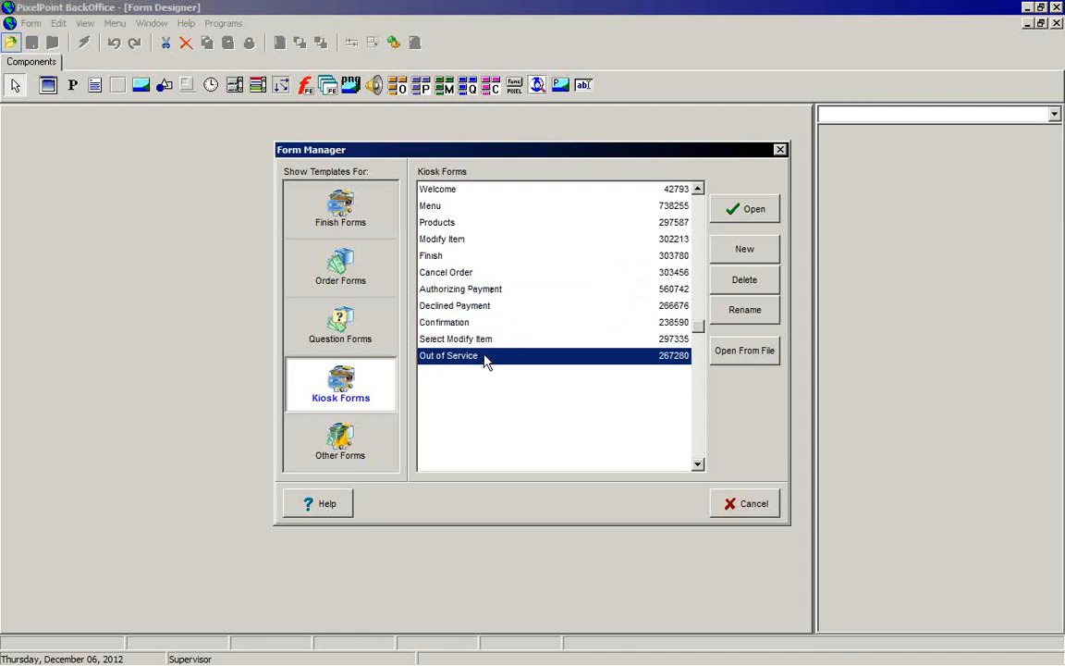
Step: Open the Welcome kiosk form and inspect its flash player component's settings
click(444, 192)
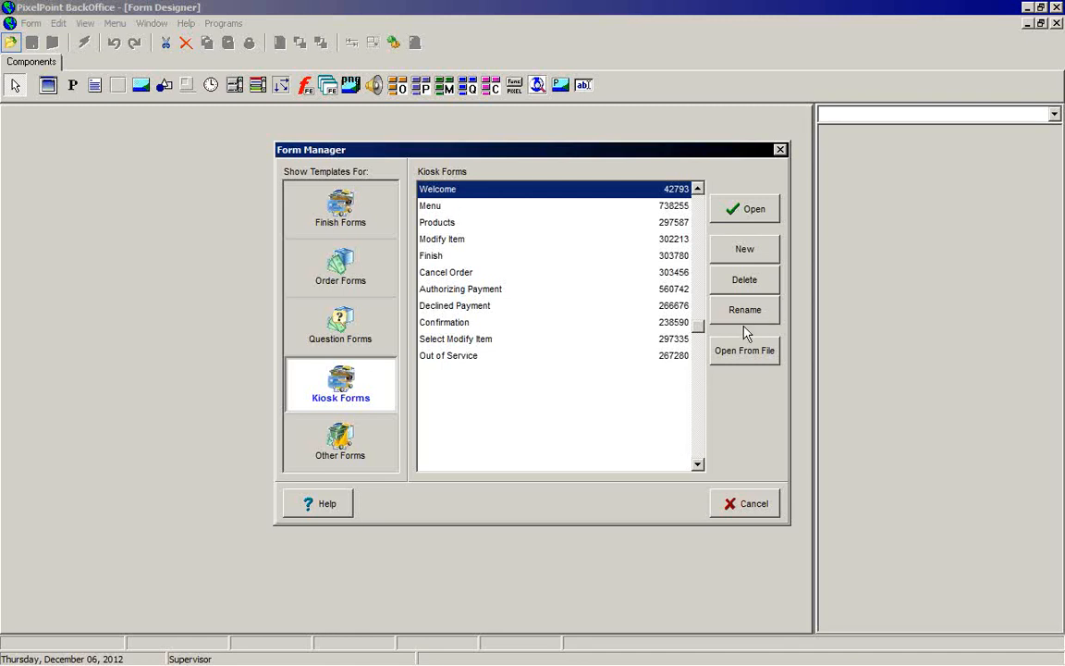
click(740, 215)
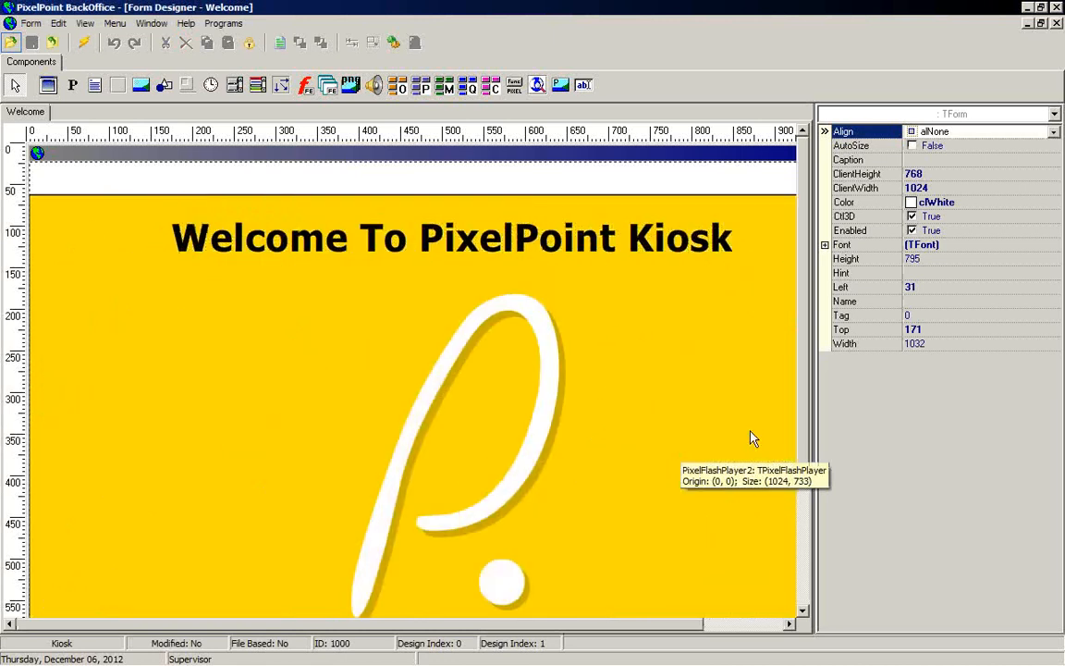
click(740, 416)
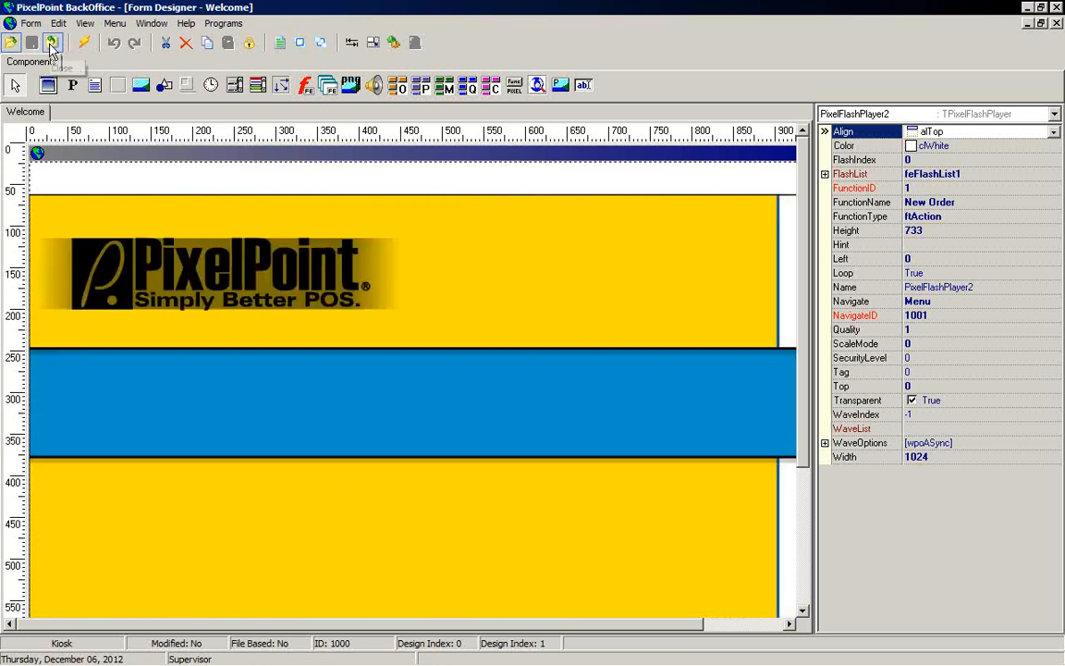
Step: Close the Welcome form and open the Menu kiosk form
click(52, 43)
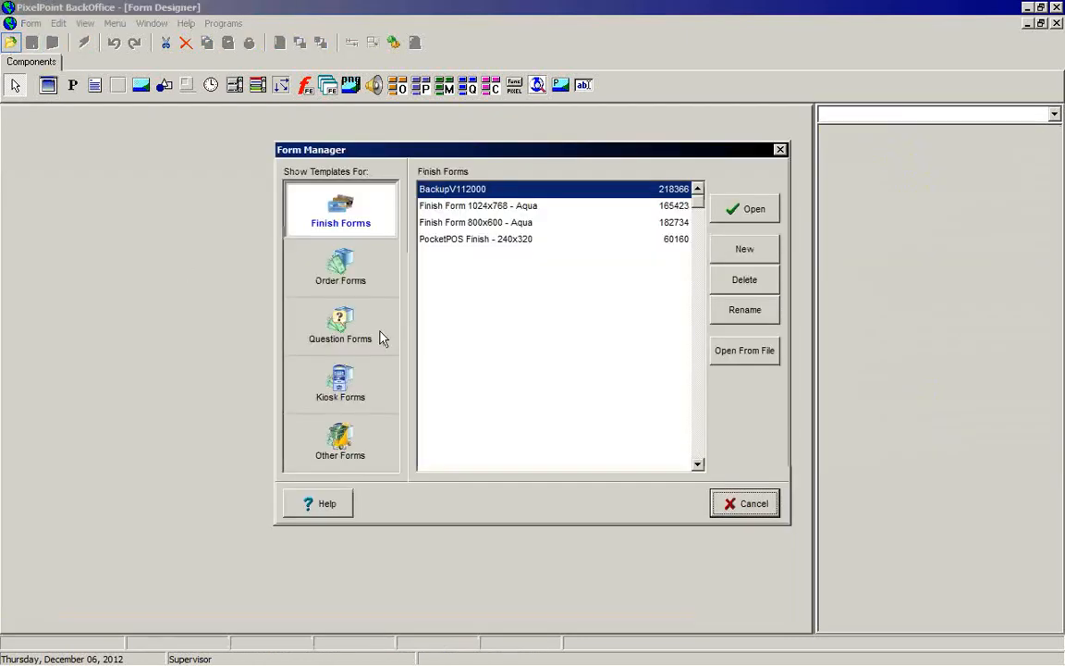
click(336, 403)
click(439, 206)
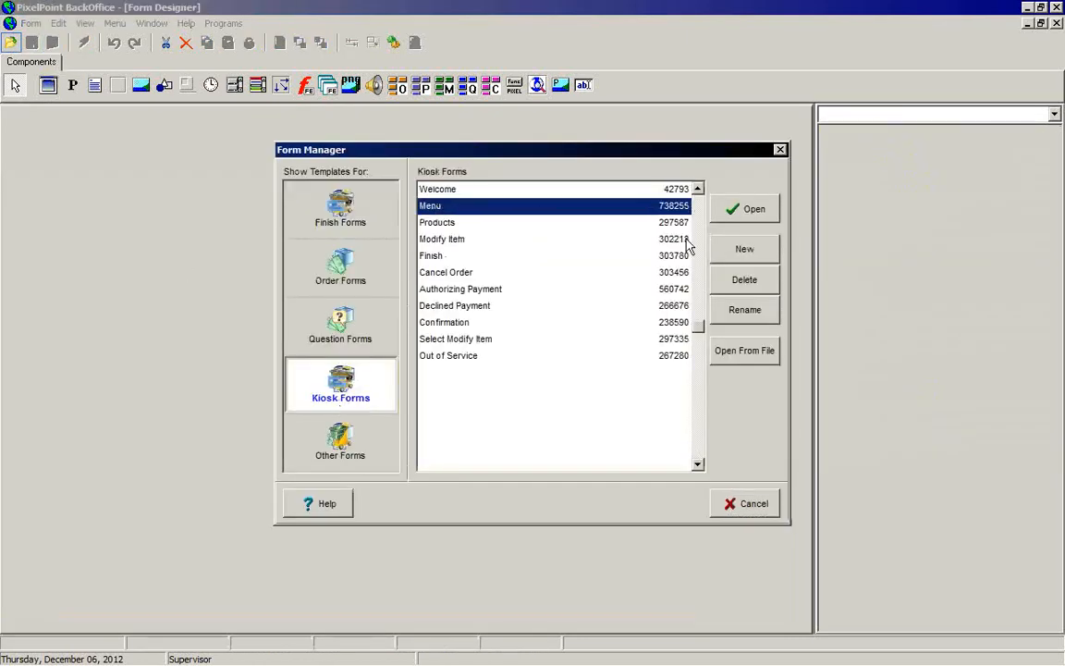
click(749, 211)
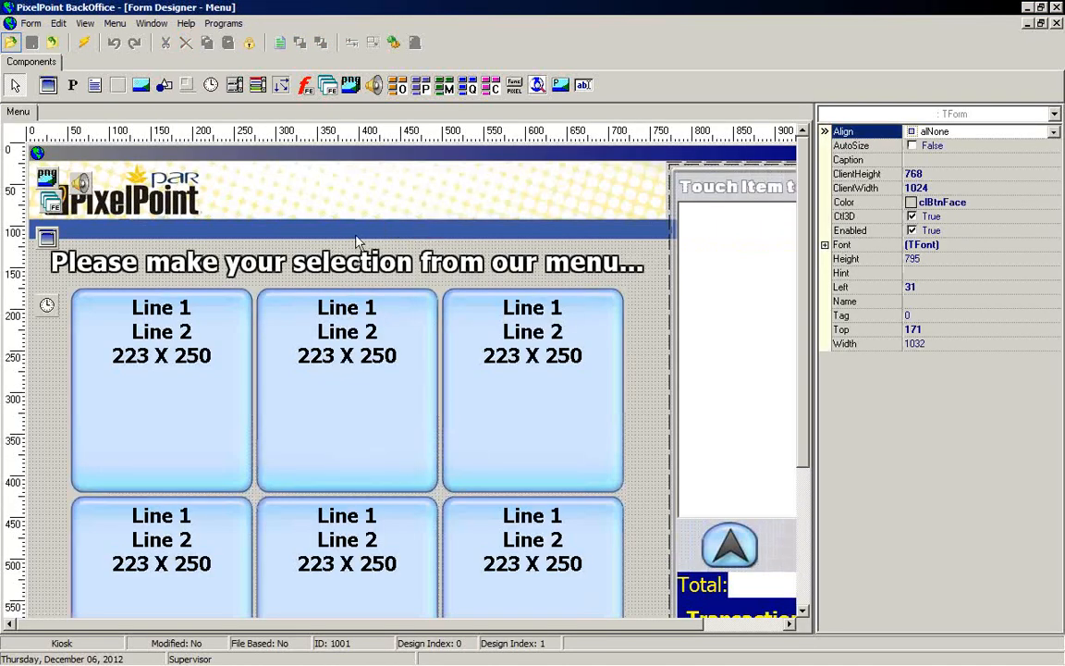
Step: Inspect the Menu form's image, wave list, order menu grid and item list components
click(395, 202)
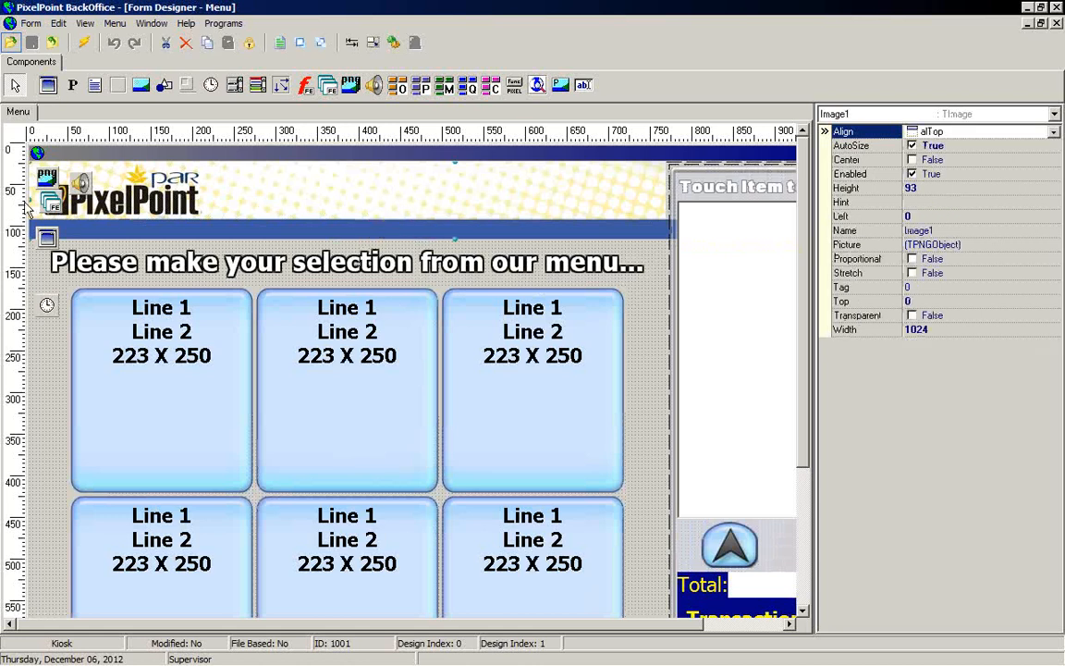
click(82, 183)
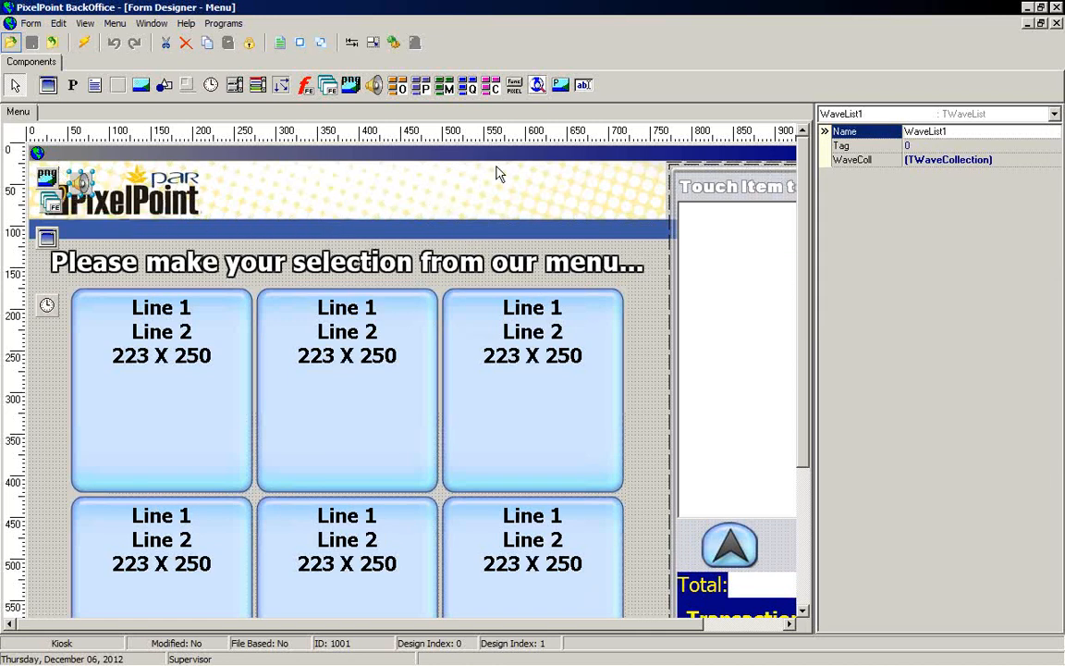
click(532, 418)
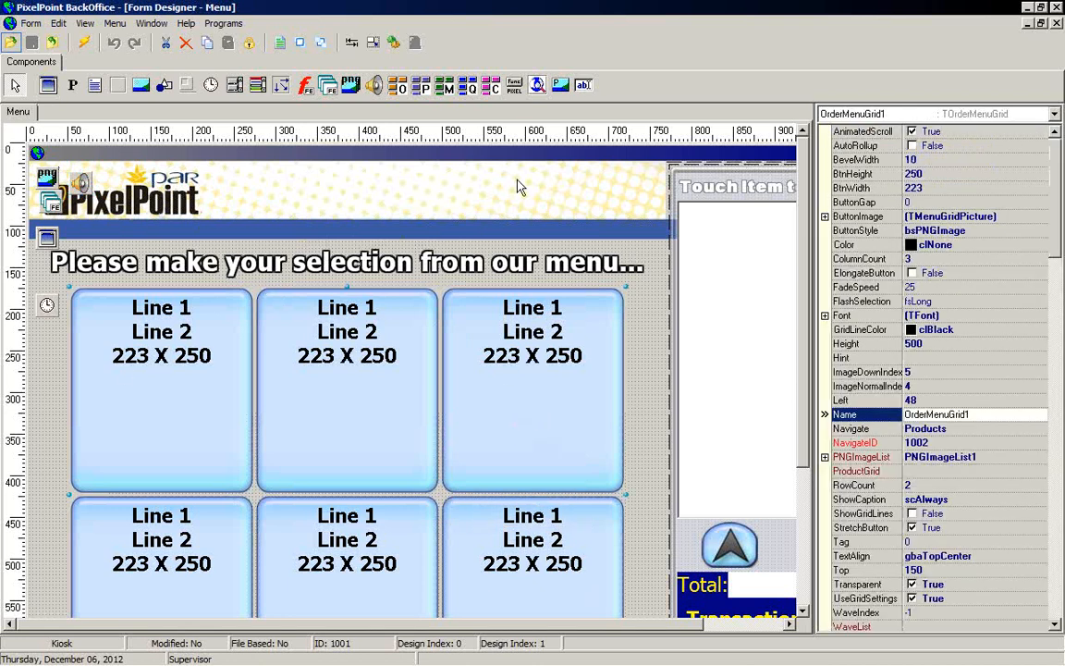
click(1055, 115)
click(1055, 115)
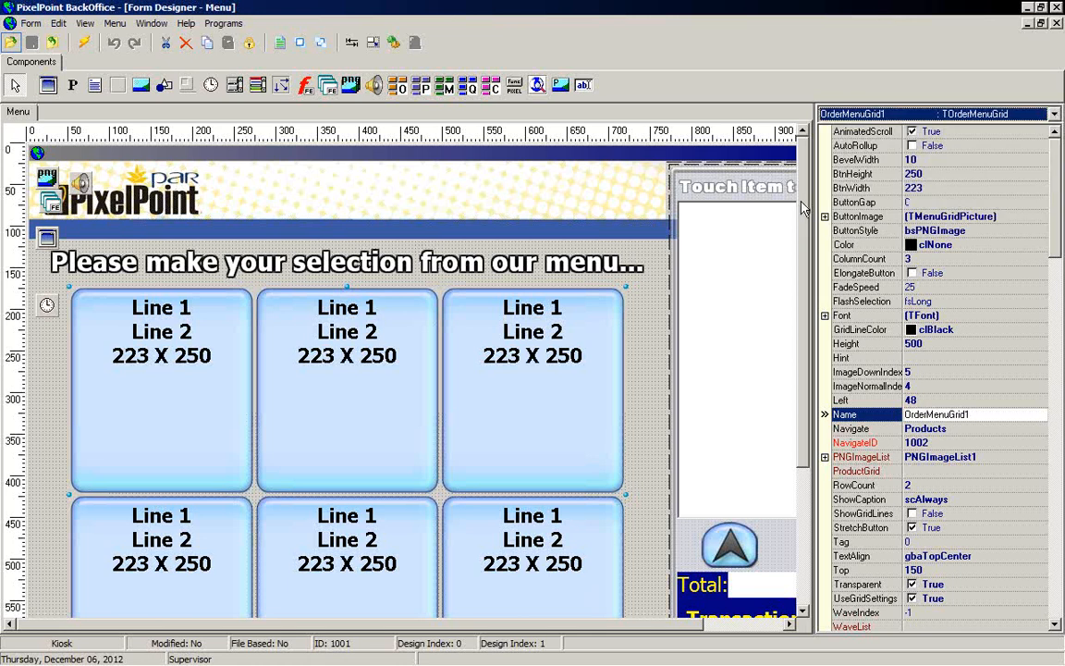
scroll(740, 235, down, 3)
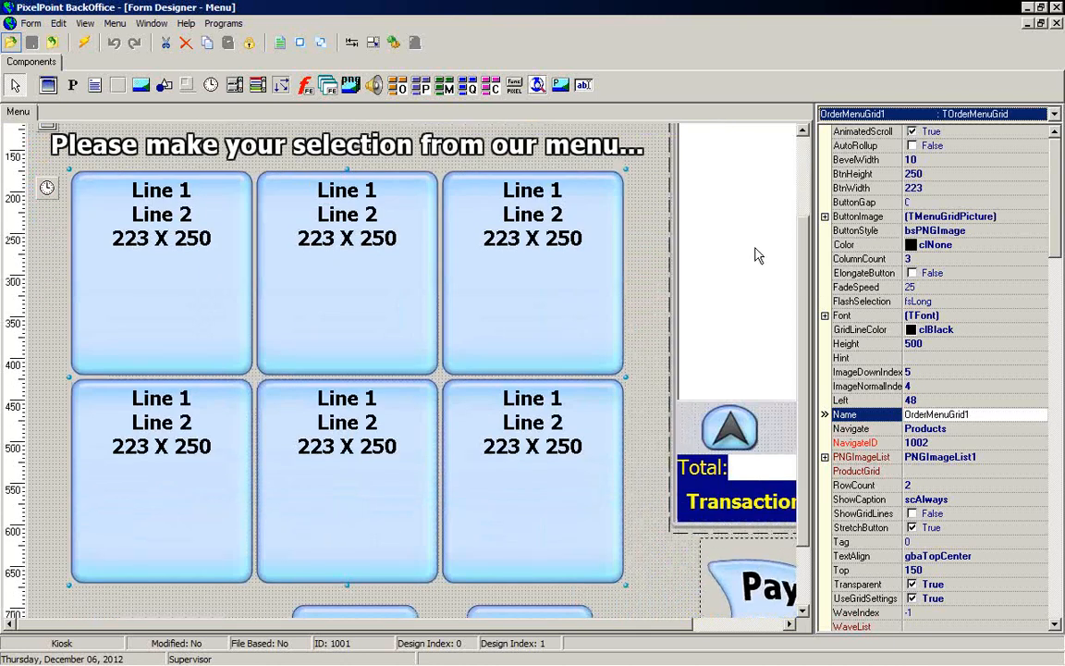
click(757, 256)
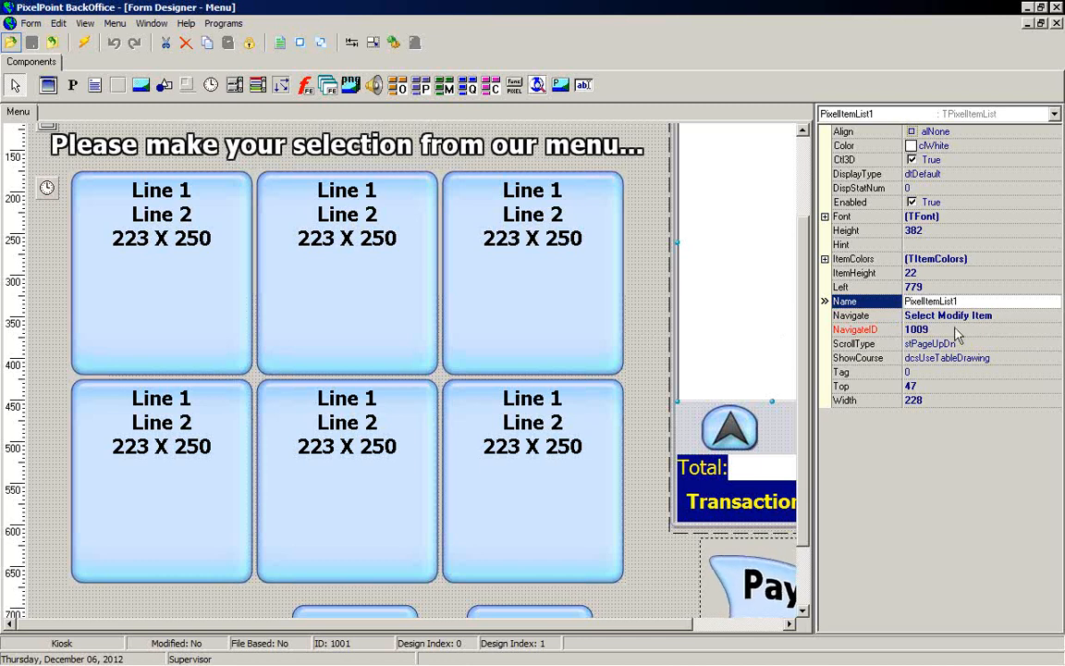
click(554, 311)
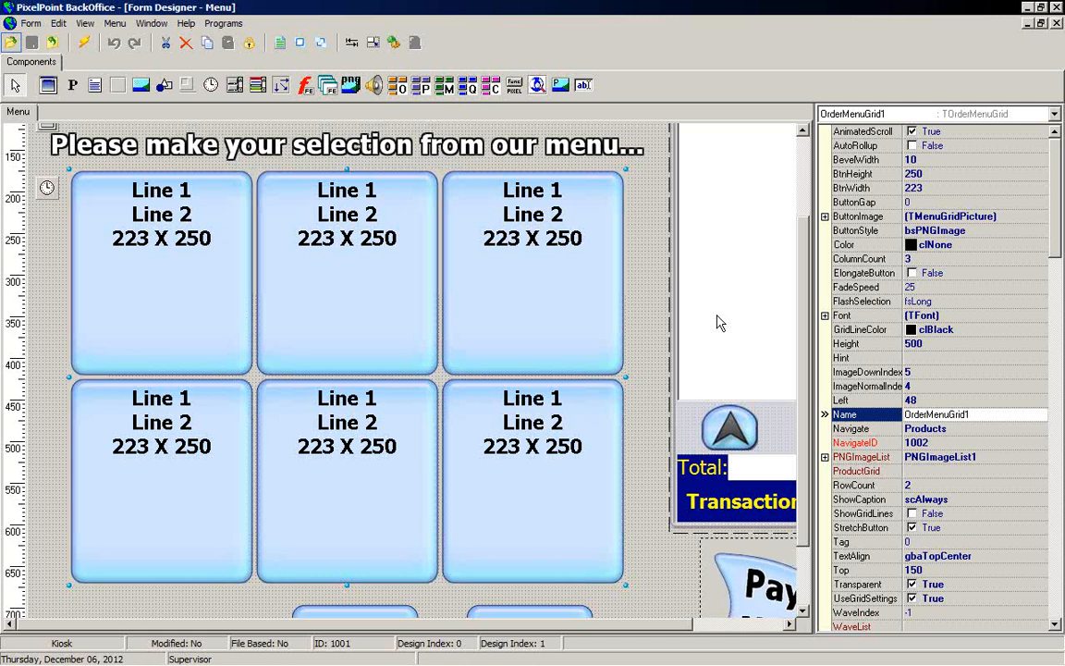
Step: Preview the Menu kiosk form in test mode and close the preview
click(83, 42)
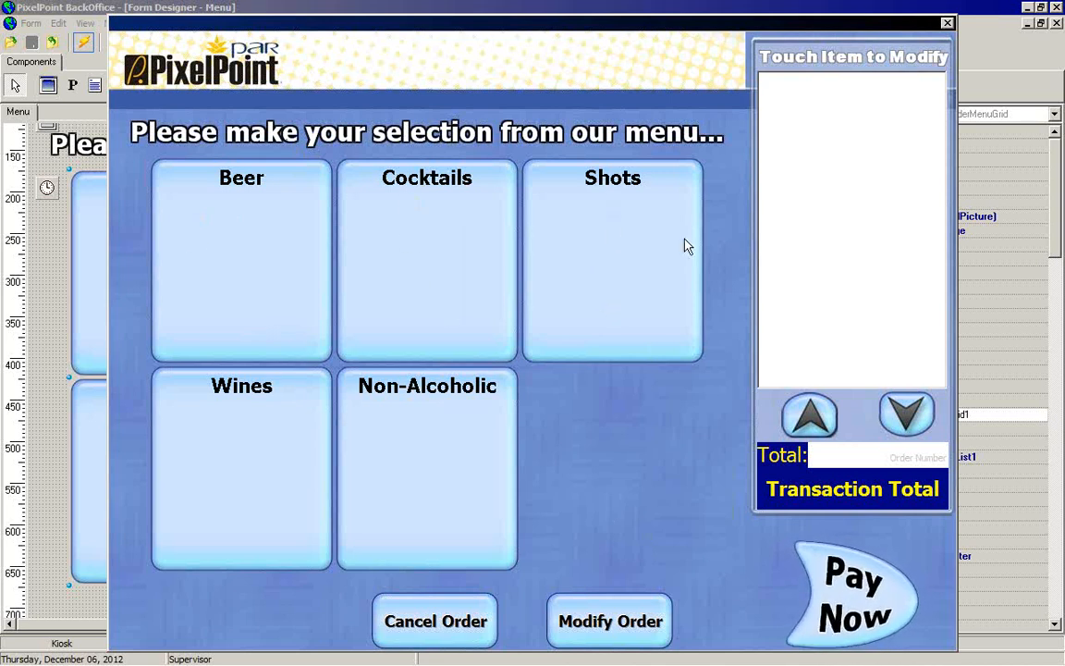
click(947, 24)
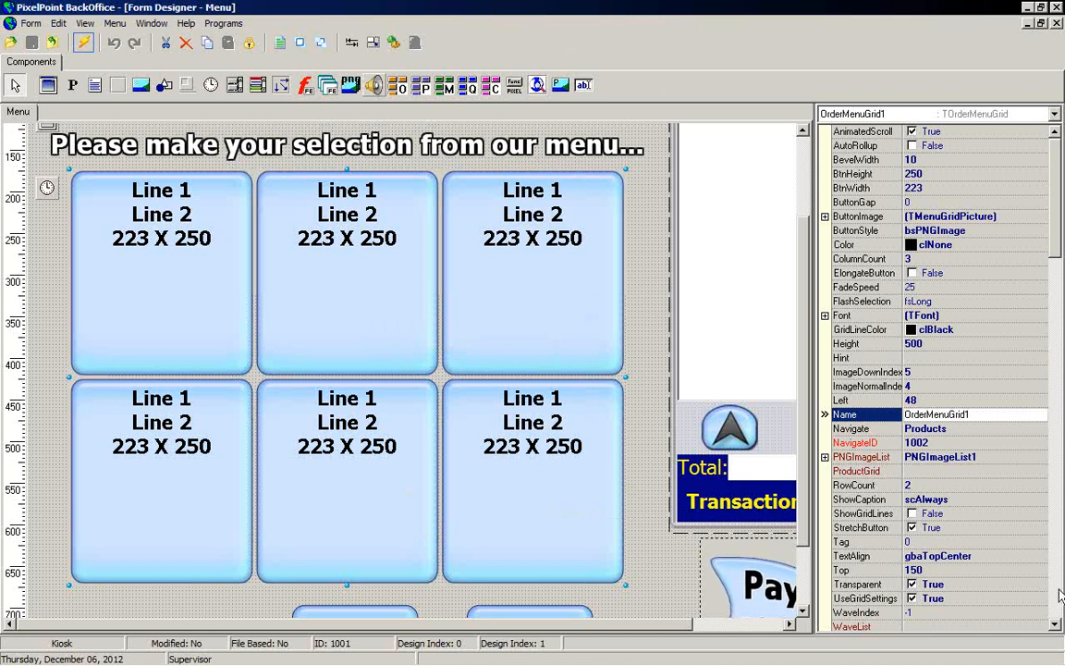
scroll(1059, 585, down, 1)
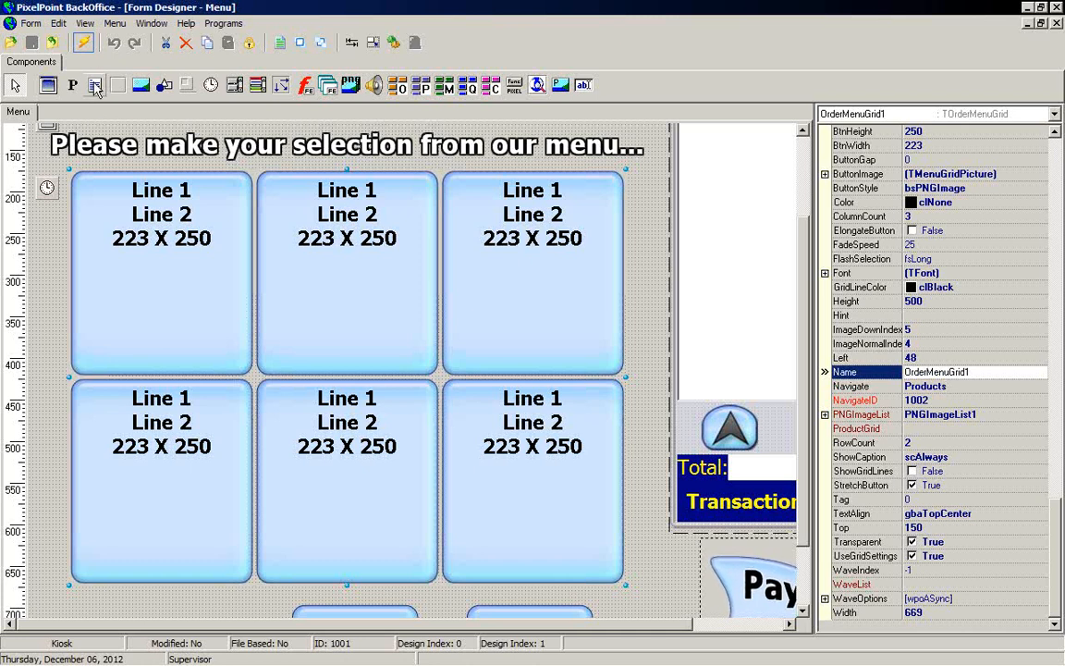
Step: Close the form and Form Designer, then exit BackOffice setup
click(52, 42)
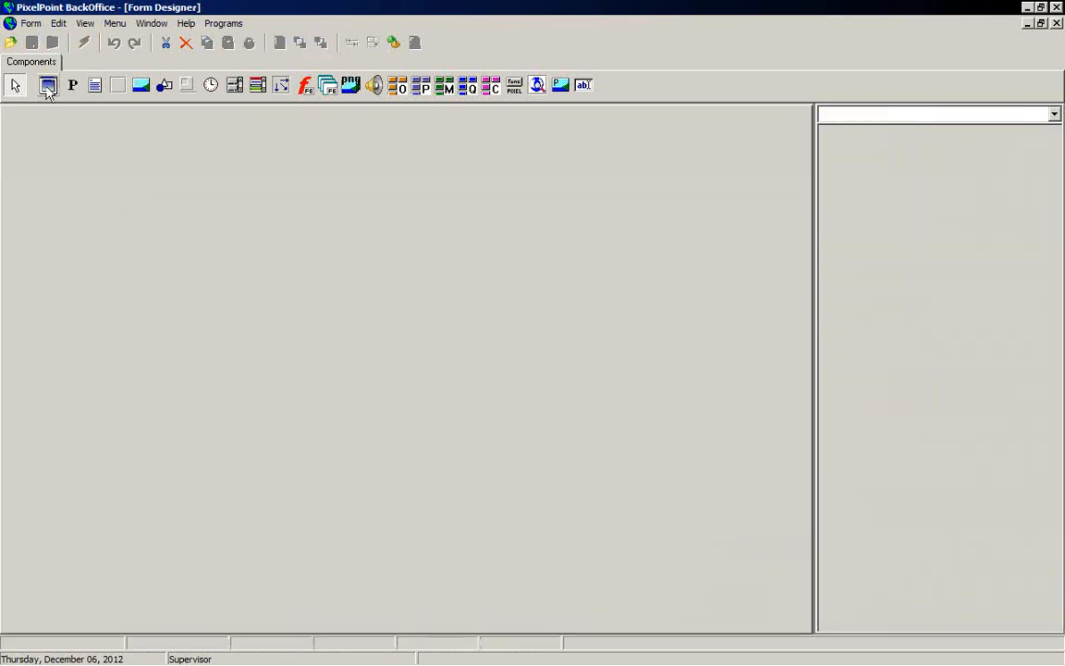
click(1057, 24)
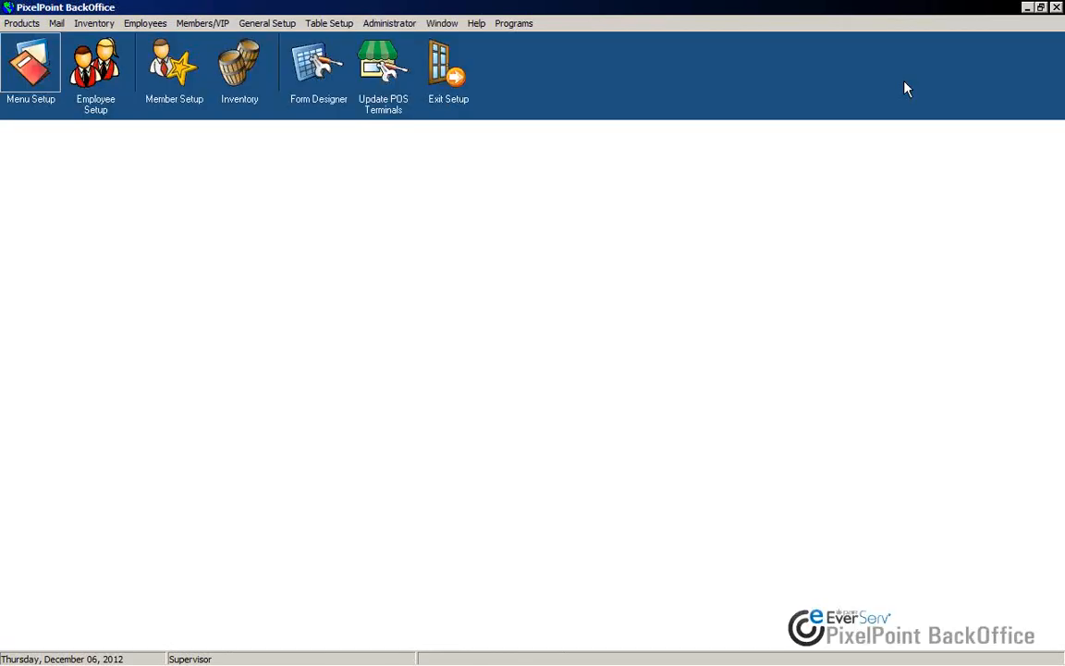
click(460, 85)
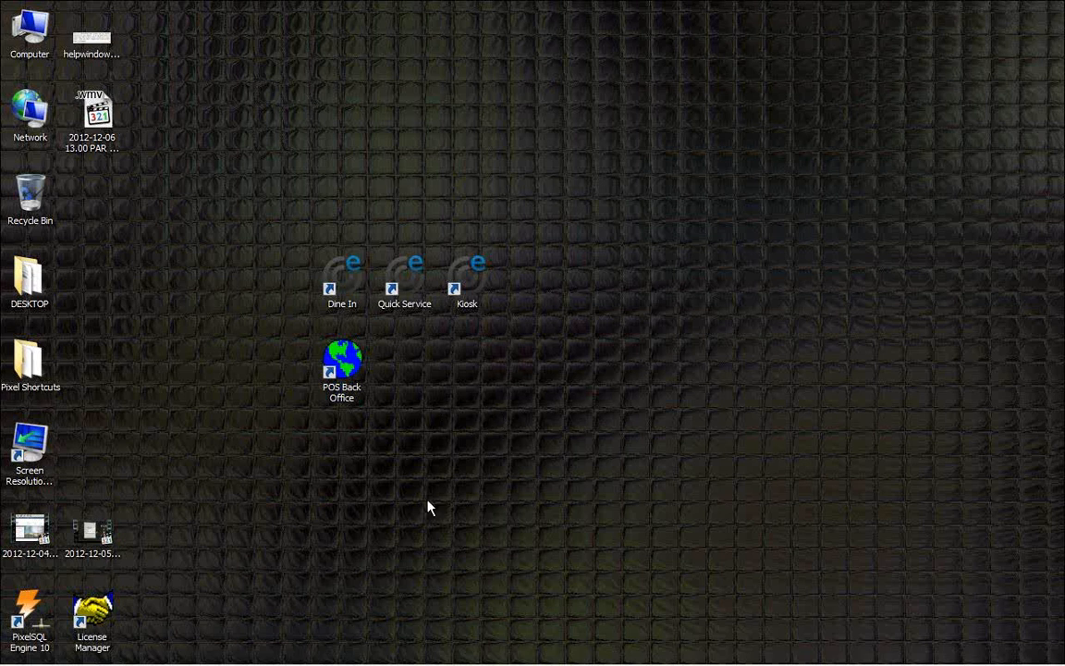
Step: Open Internet Explorer, maximize its window and go to the MyPAR Partner Portal bookmark
mouse_move(190, 662)
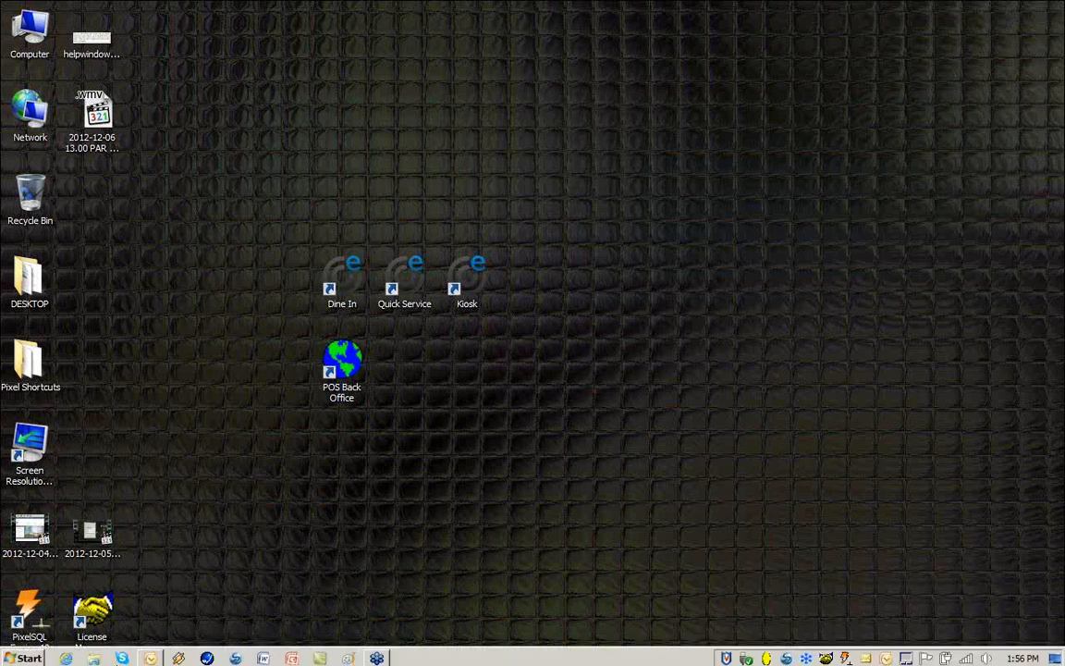
click(66, 655)
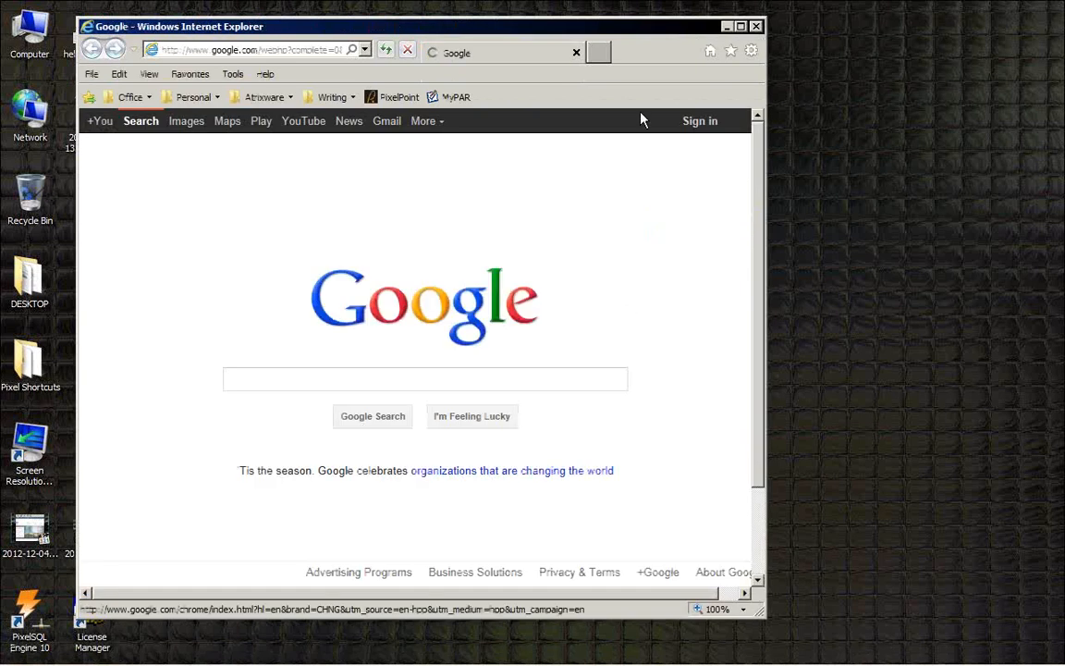
click(742, 27)
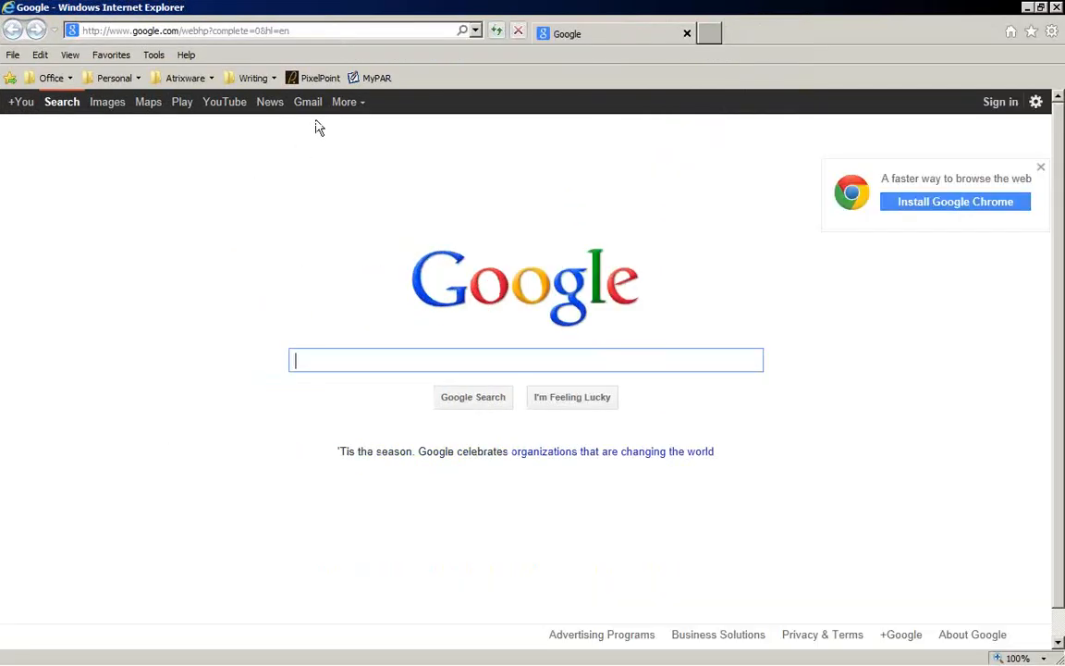
click(376, 79)
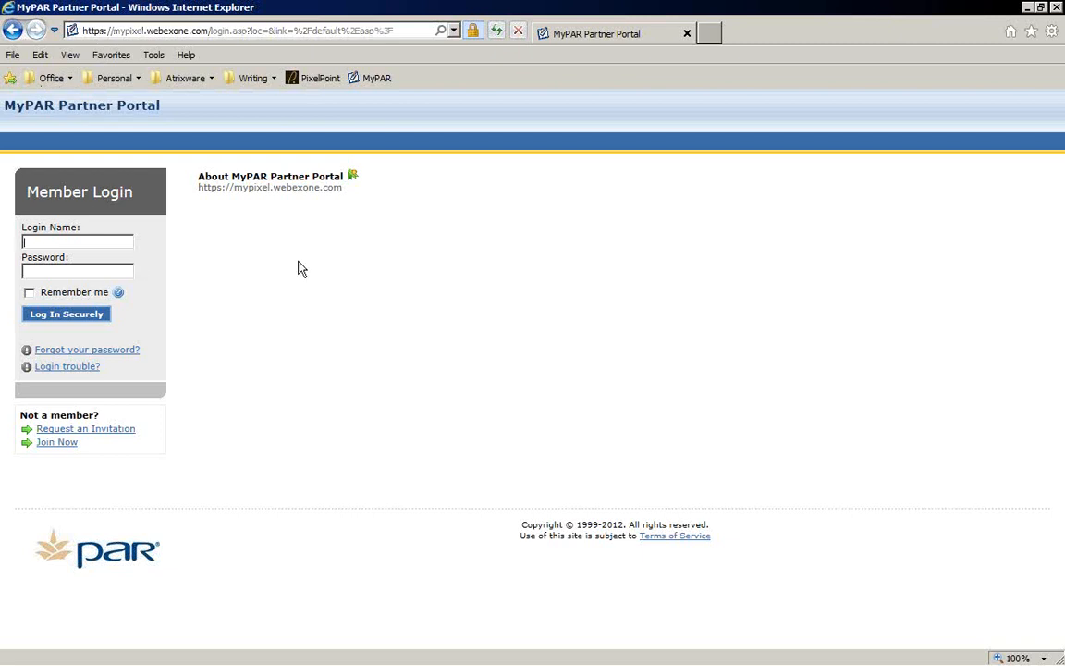
Step: Log in to the MyPAR Partner Portal with the member login name and account password
key(Tab)
text(******)
click(83, 319)
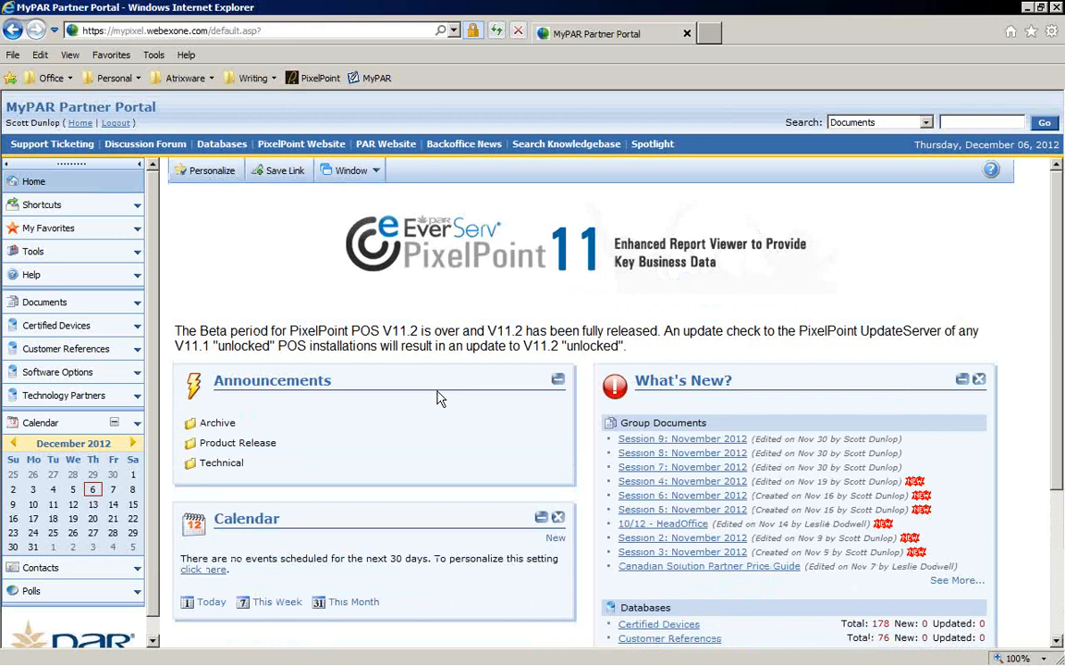
Step: Open the Session 9: November 2012 group document and bring up the options for its training video link
scroll(394, 406, down, 3)
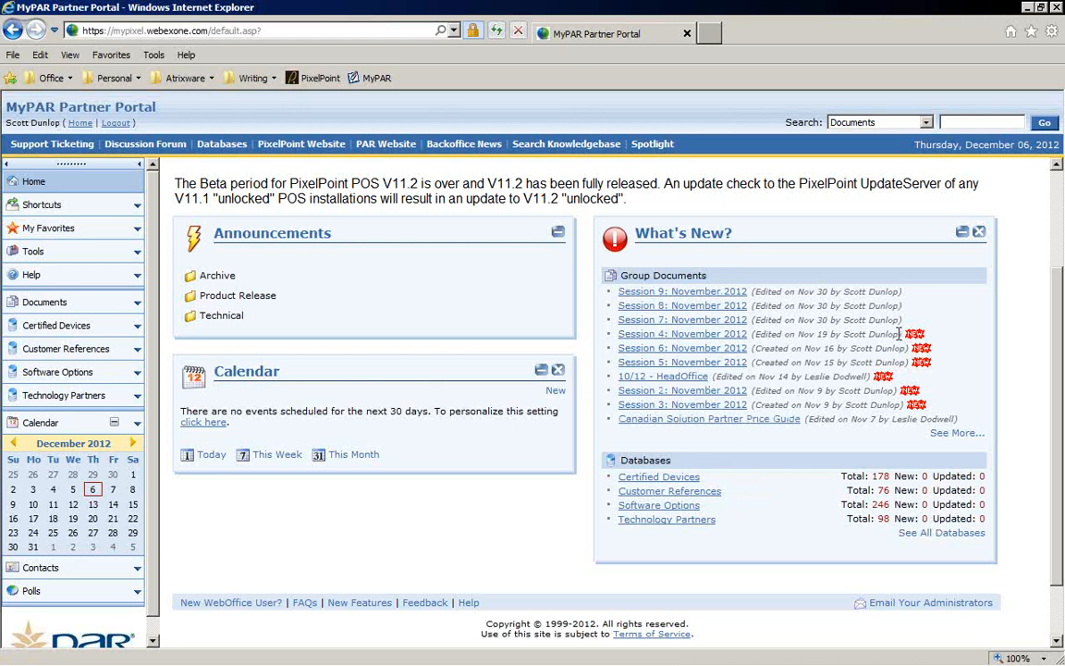
click(654, 294)
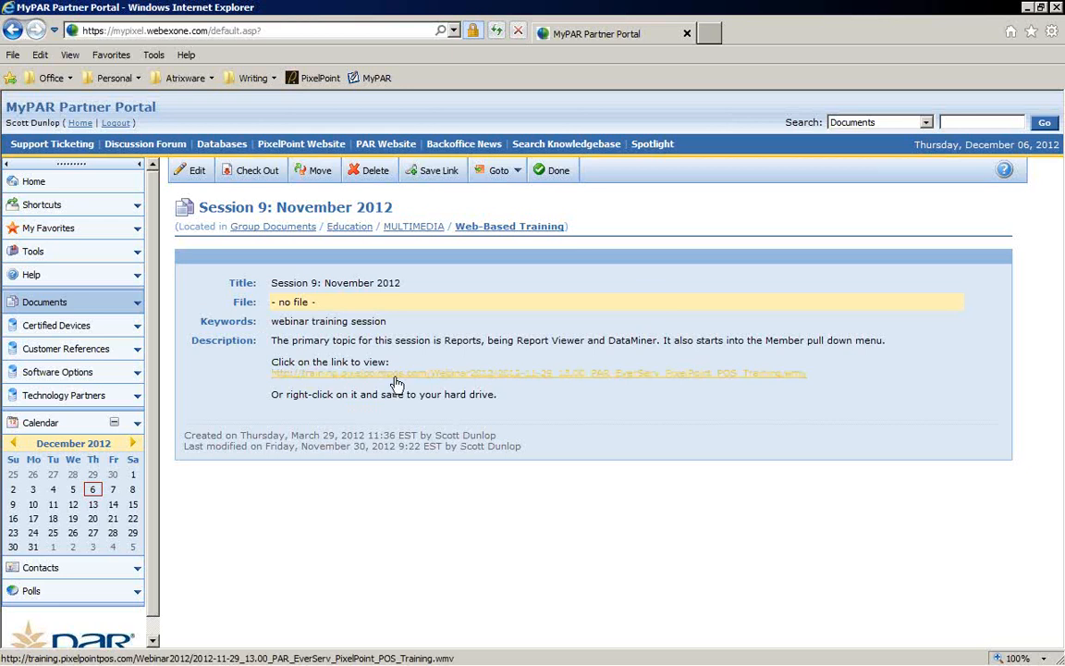
right_click(522, 381)
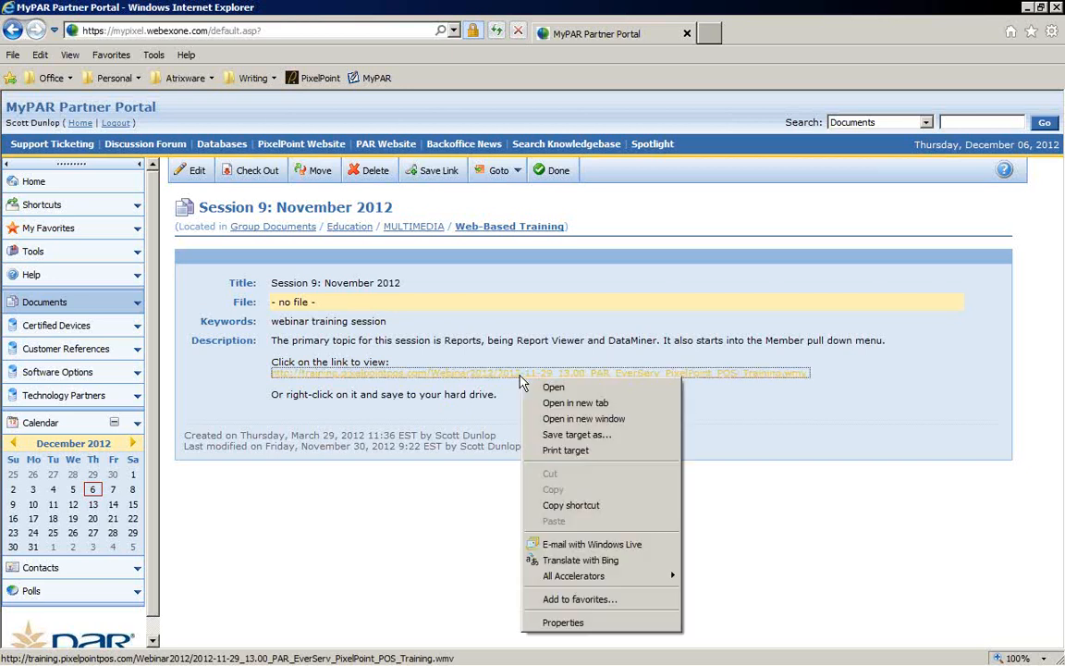
click(850, 445)
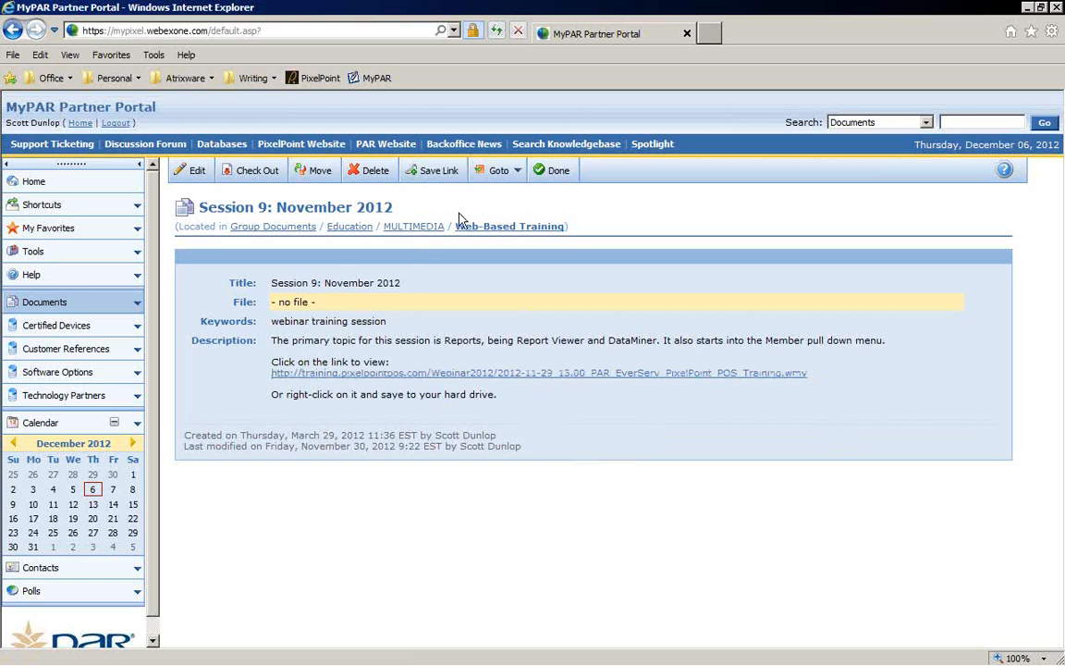
Step: Return to the portal home page and scroll through its Announcements and What's New sections
click(34, 181)
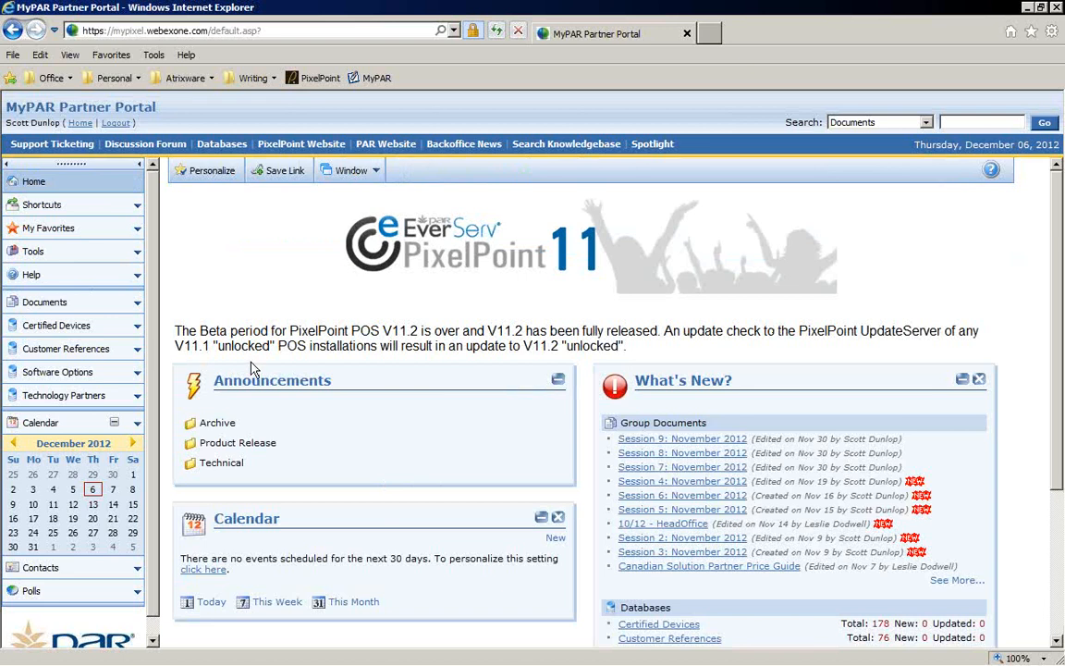
scroll(251, 368, down, 3)
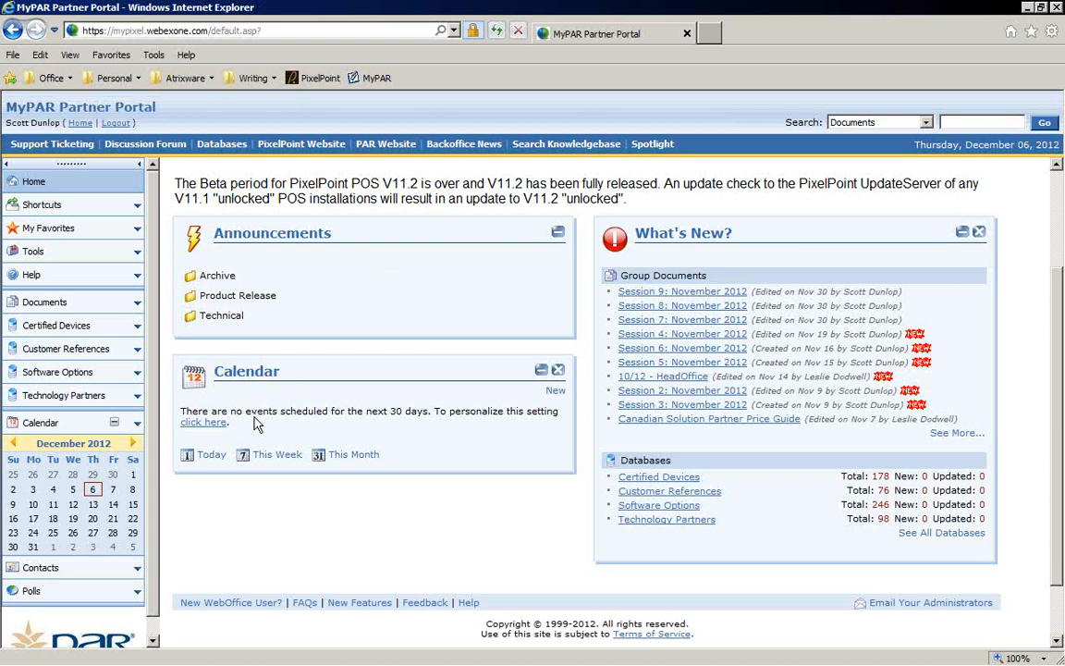
scroll(347, 416, up, 3)
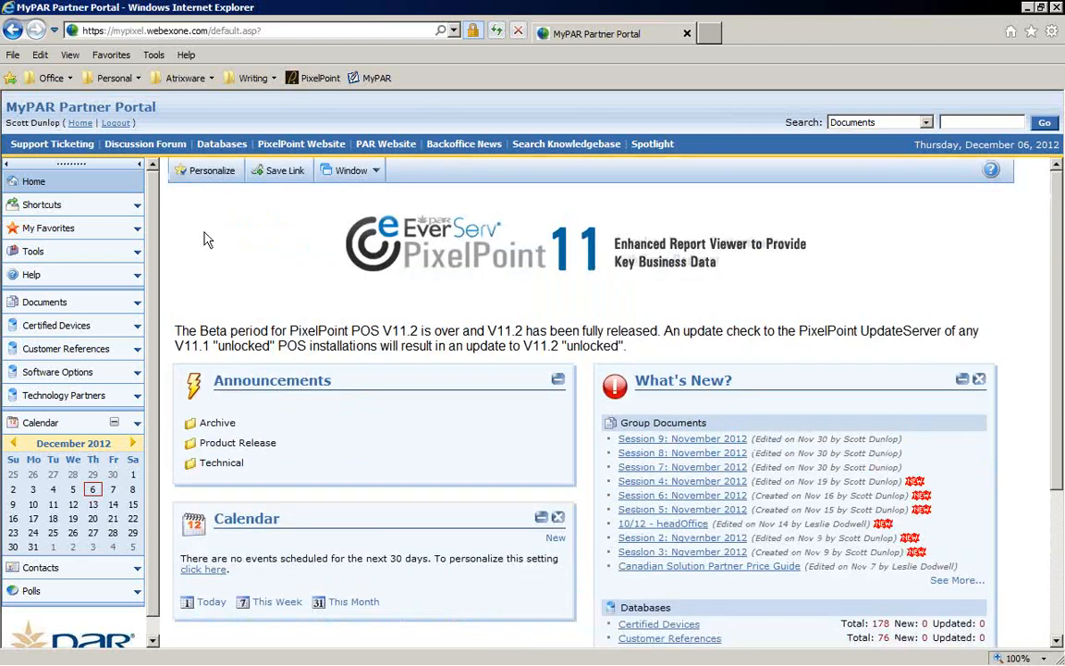
Step: Browse the portal's Shortcuts, My Favorites, Tools and Help sections, closing the WebOffice Help window
click(38, 202)
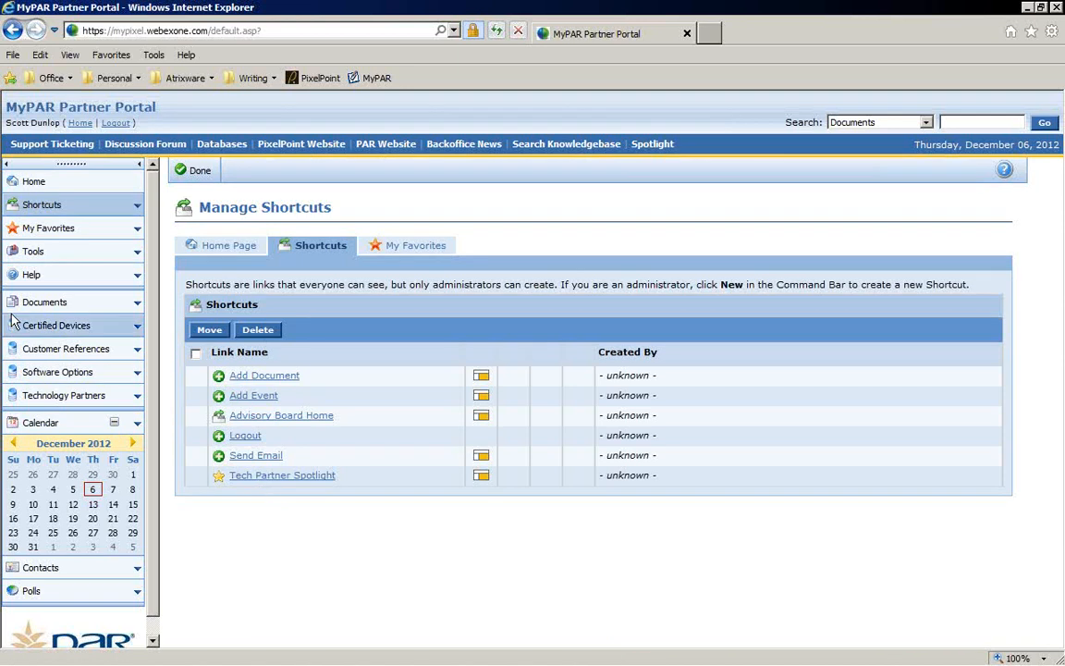
click(48, 233)
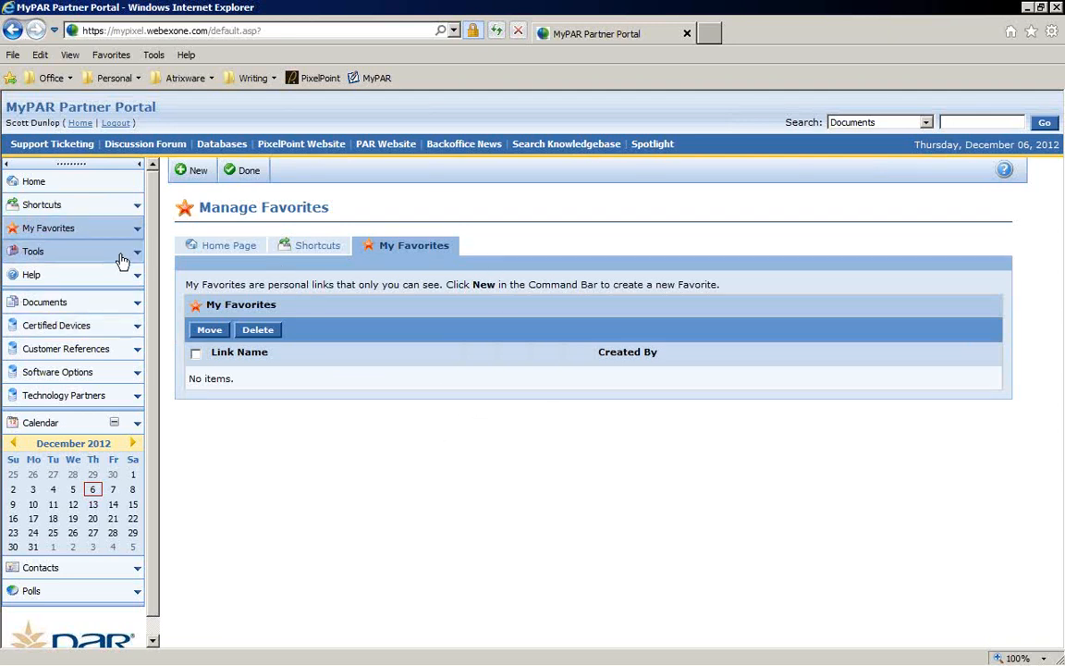
click(33, 252)
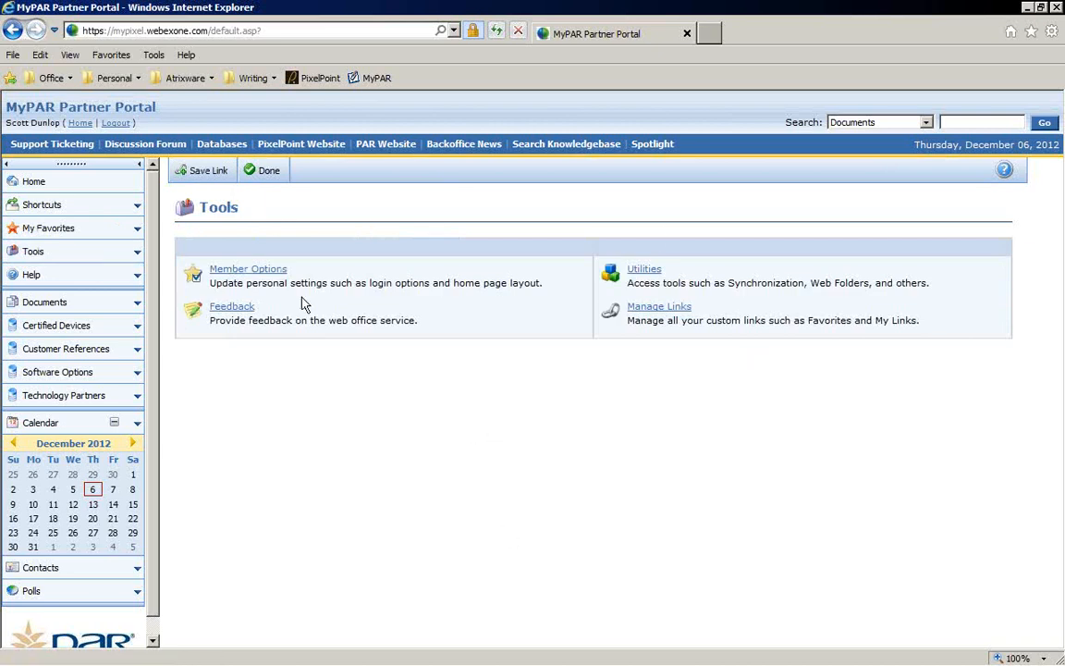
click(43, 275)
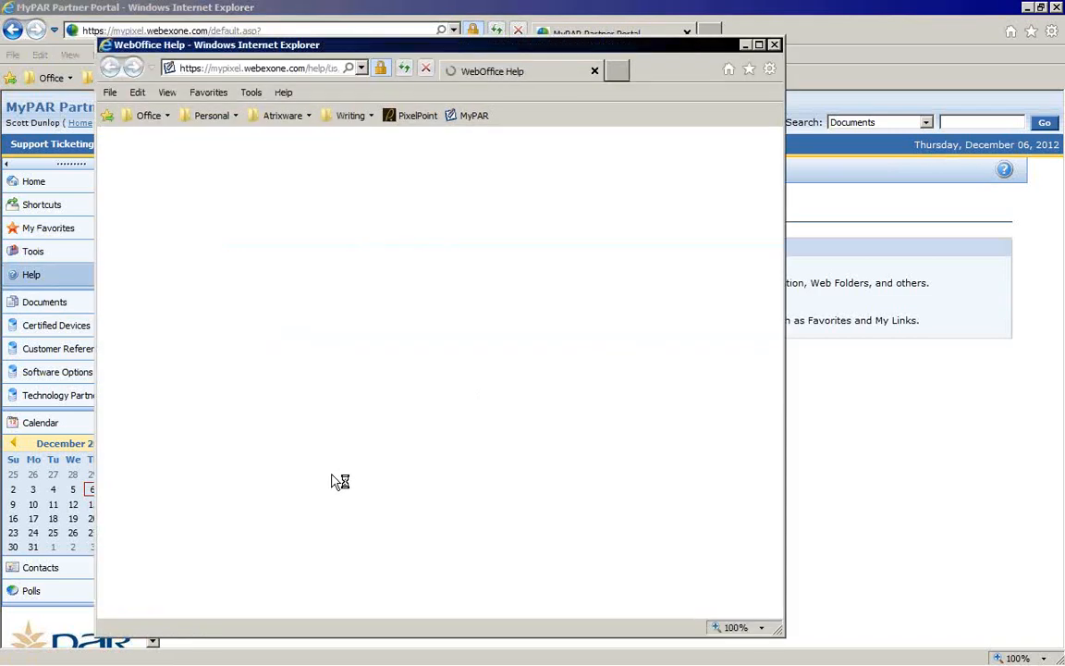
click(775, 45)
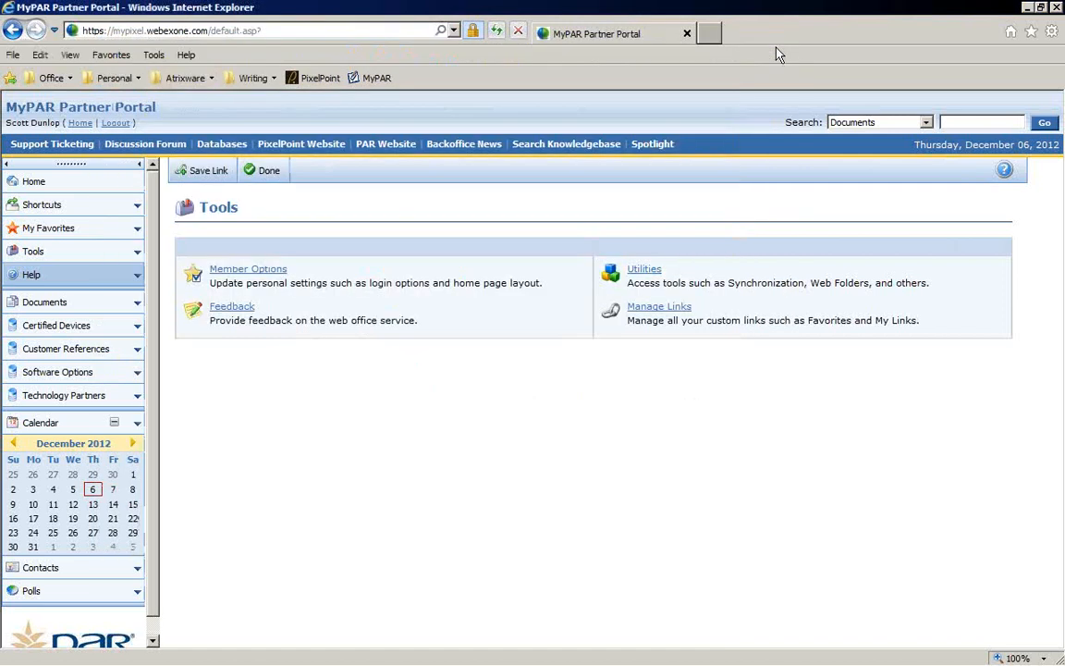
Step: Open the Group Documents section and scroll through its list of document folders
click(79, 305)
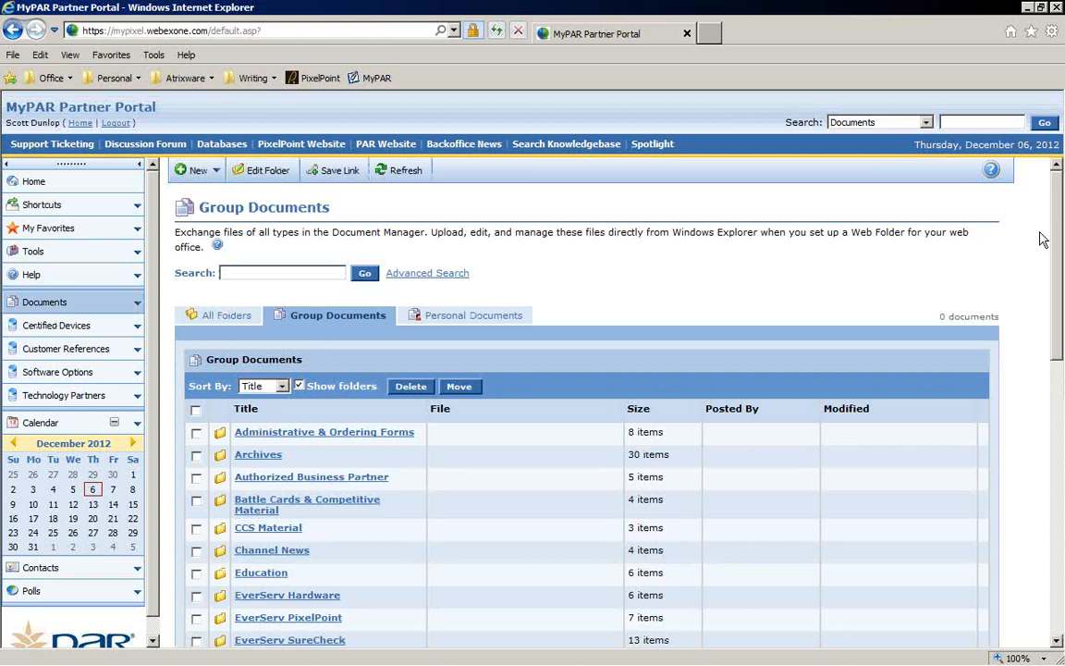
drag(1057, 187, 1047, 456)
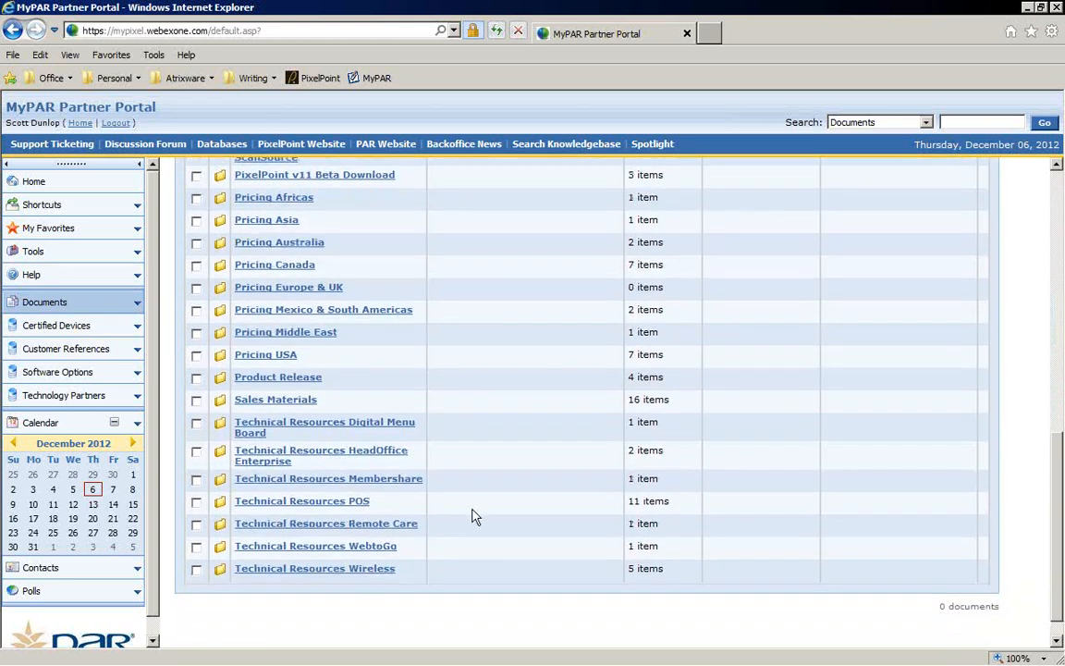
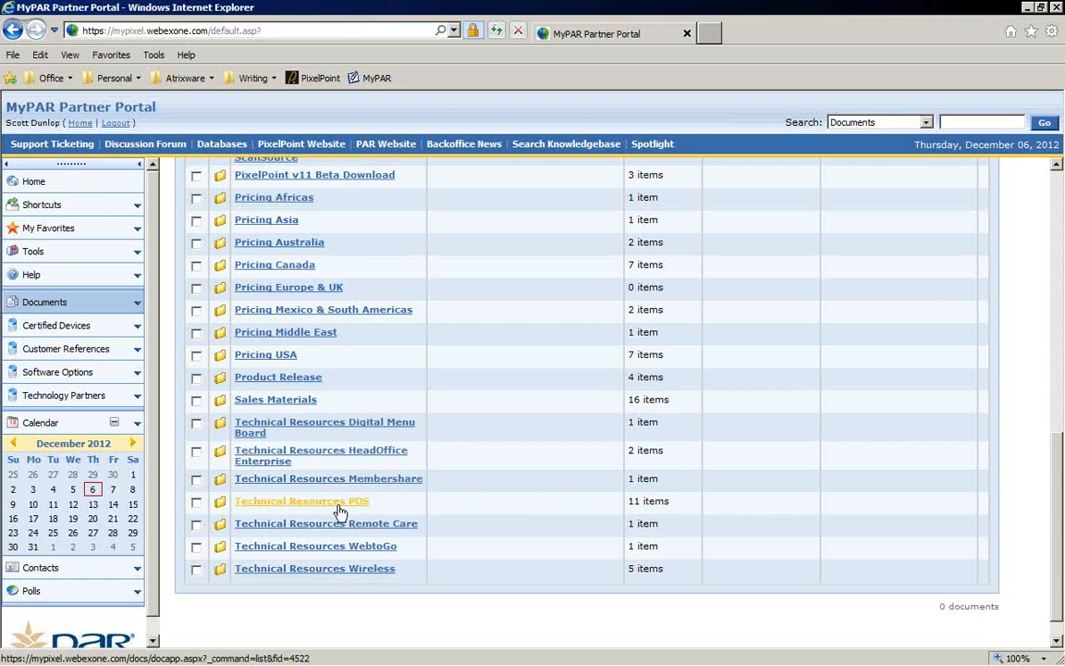
Step: Open the Technical Resources POS folder and view the PAR Terminal Wiring and Electrical Requirements document
click(294, 502)
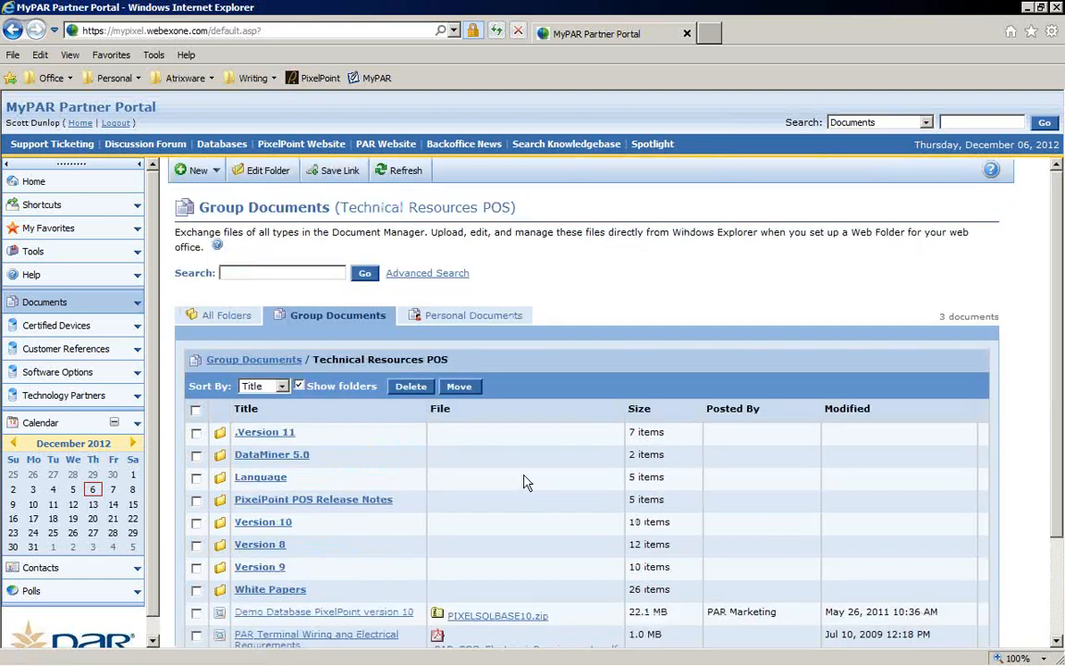
scroll(524, 481, down, 1)
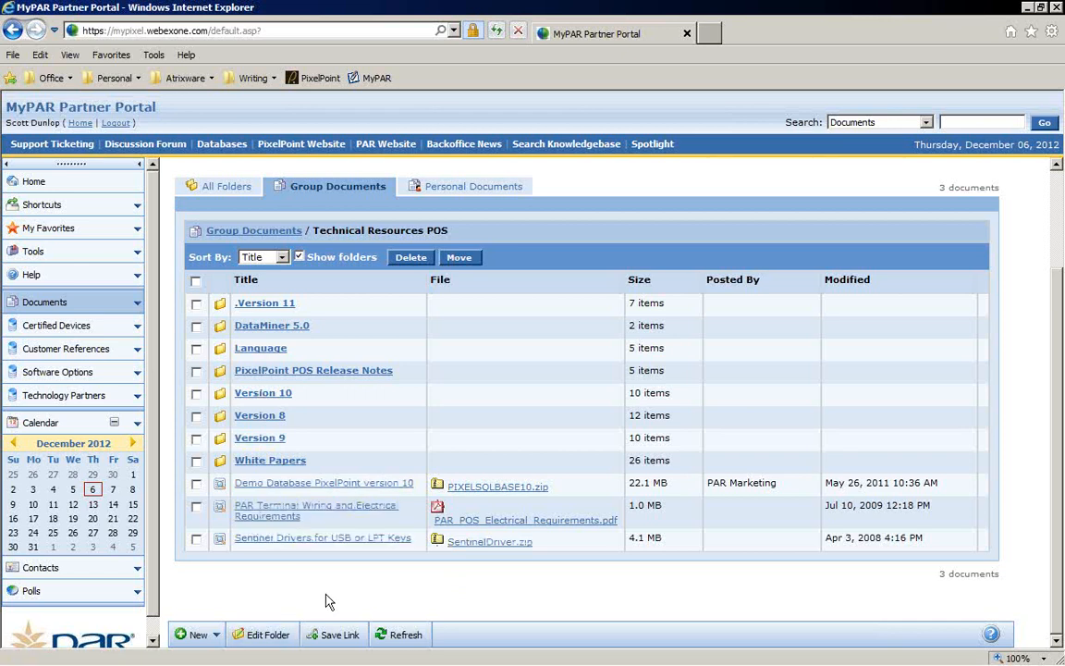
click(312, 522)
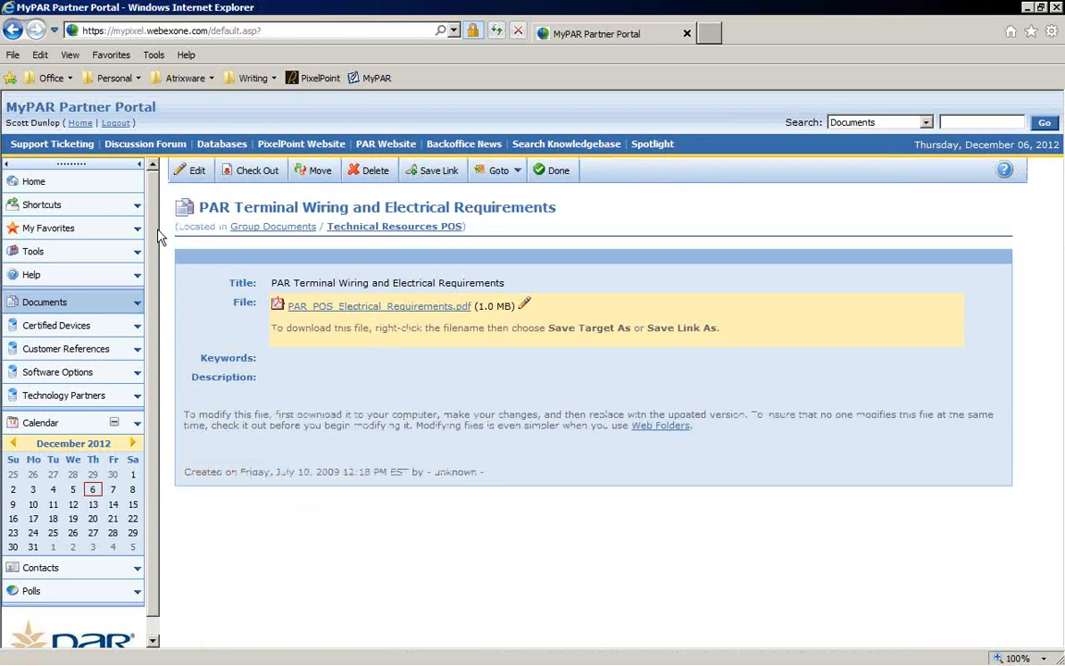
Step: Browse Group Documents through Education and MULTIMEDIA to the Web-Based Training session list
click(53, 302)
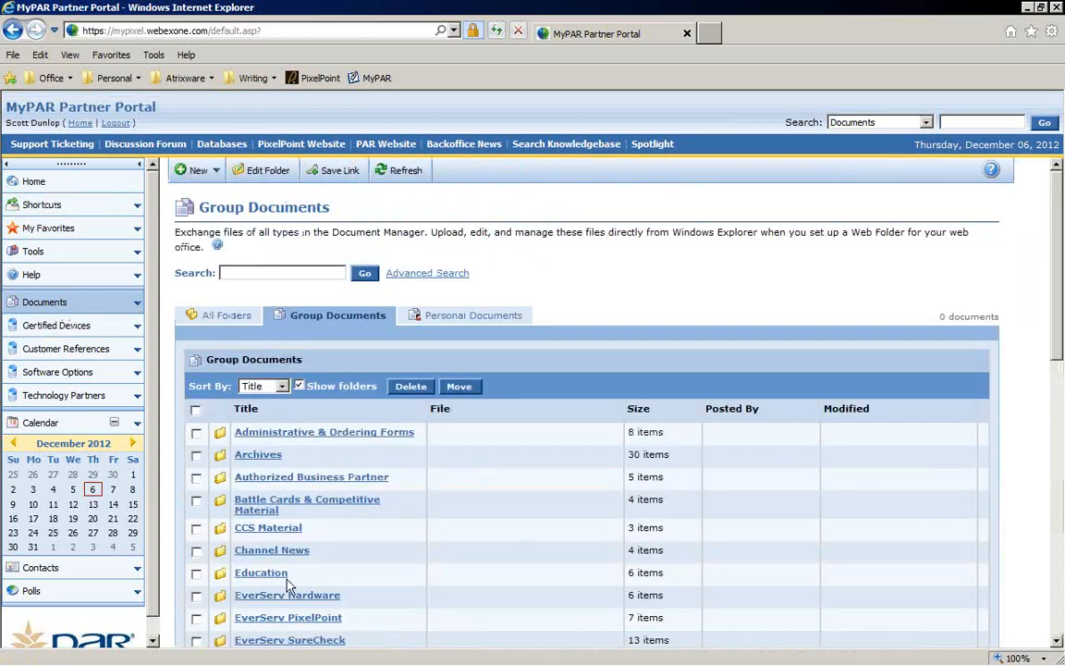
scroll(440, 532, down, 3)
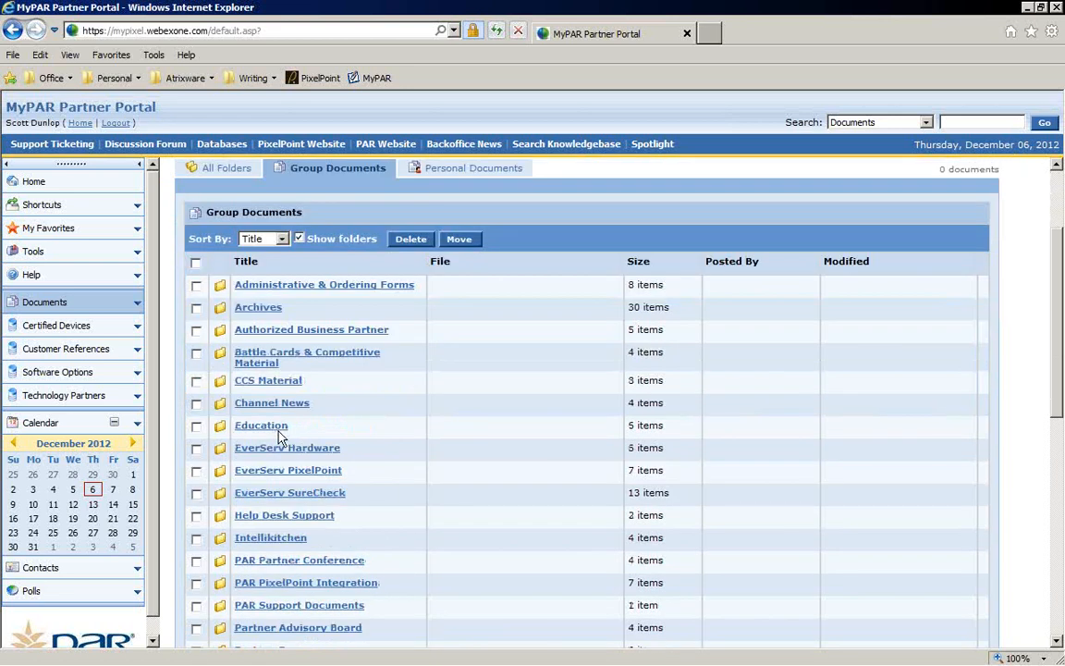
click(277, 431)
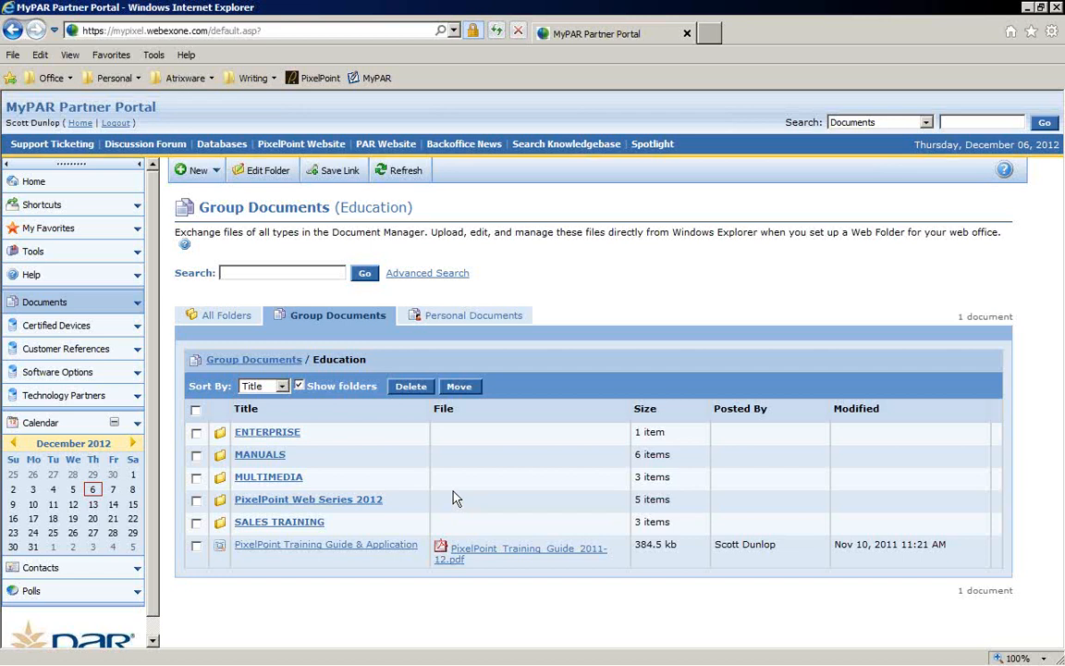
click(267, 477)
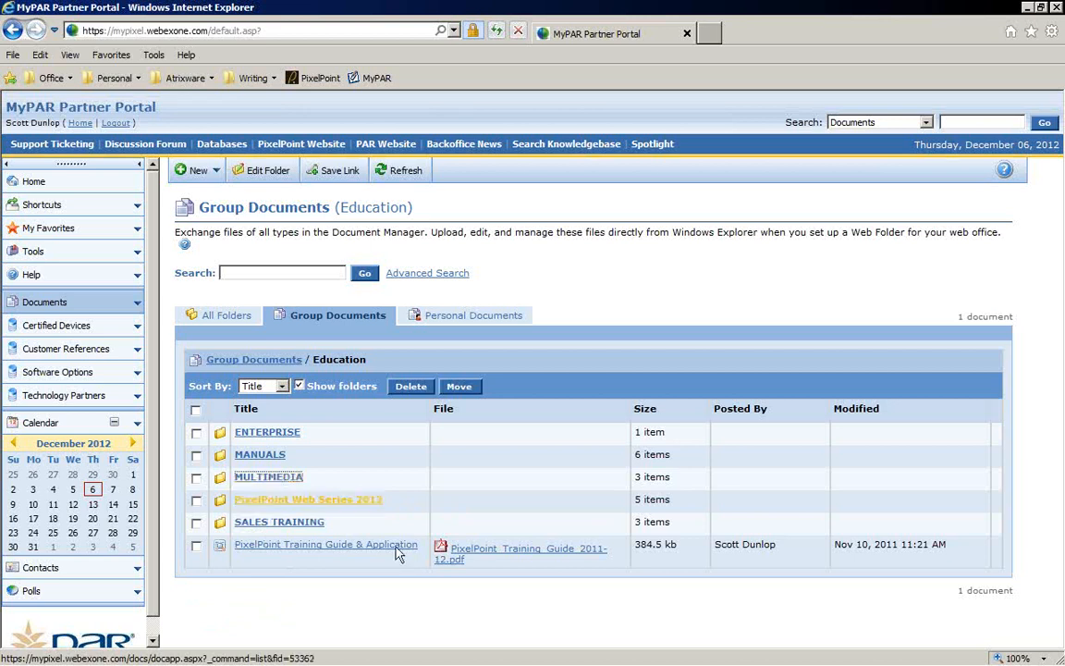
click(285, 479)
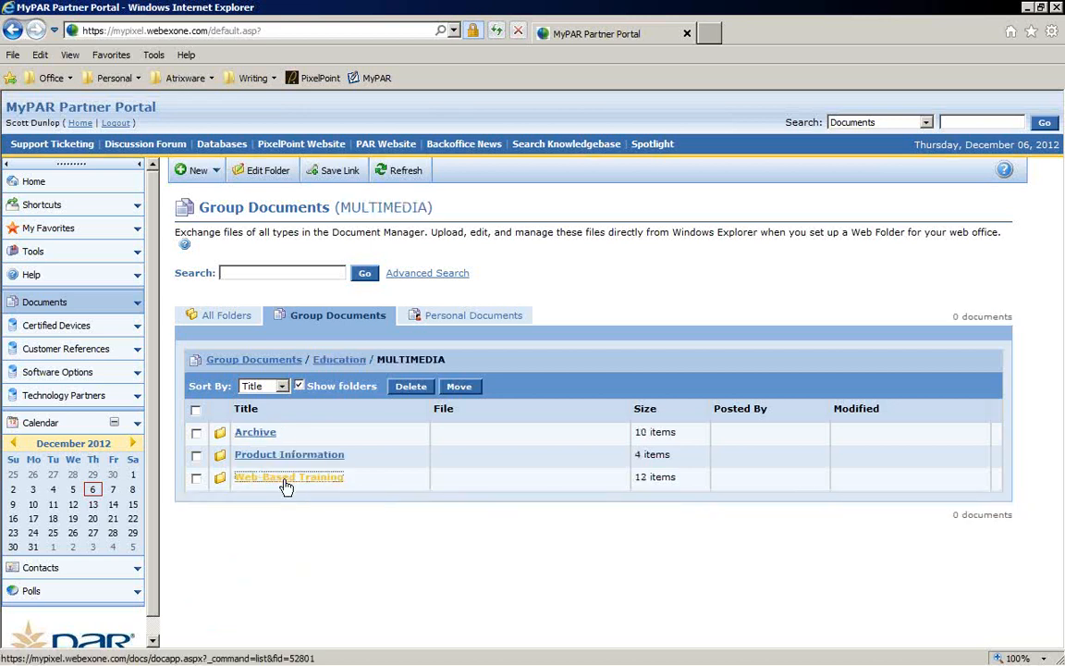
scroll(545, 527, down, 3)
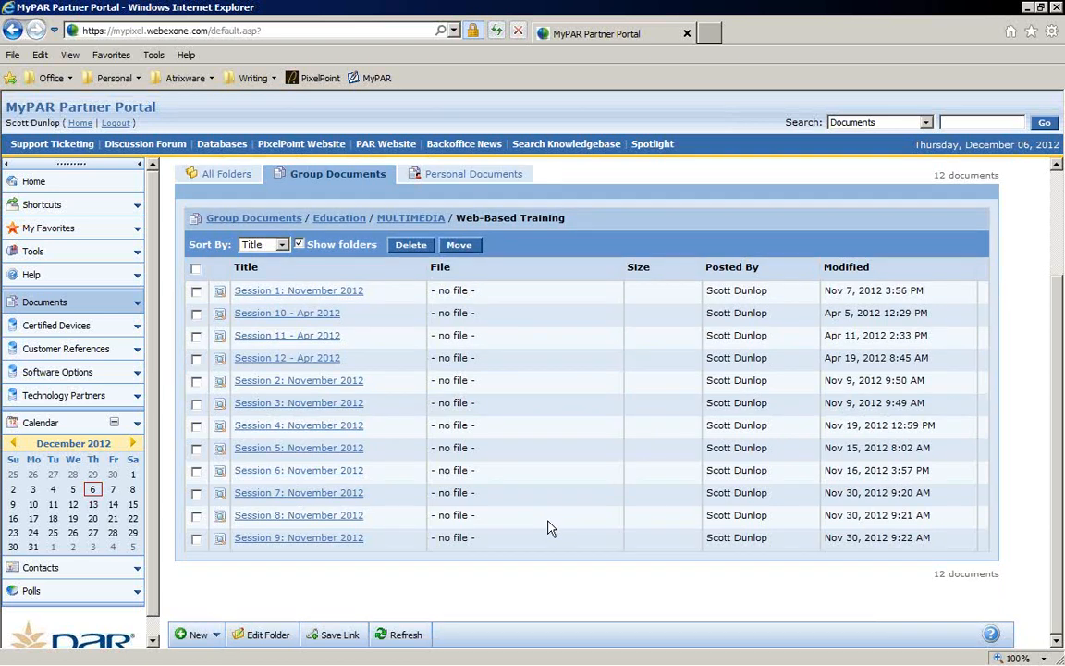
Step: Open Certified Devices and switch its view to Liquor Systems
click(63, 329)
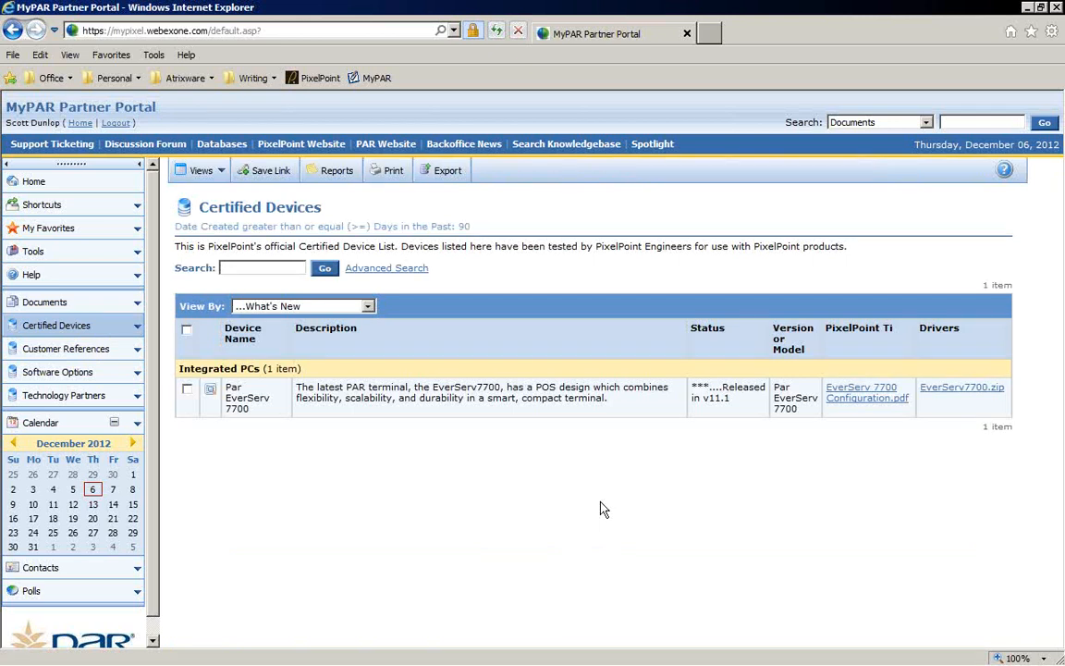
click(368, 307)
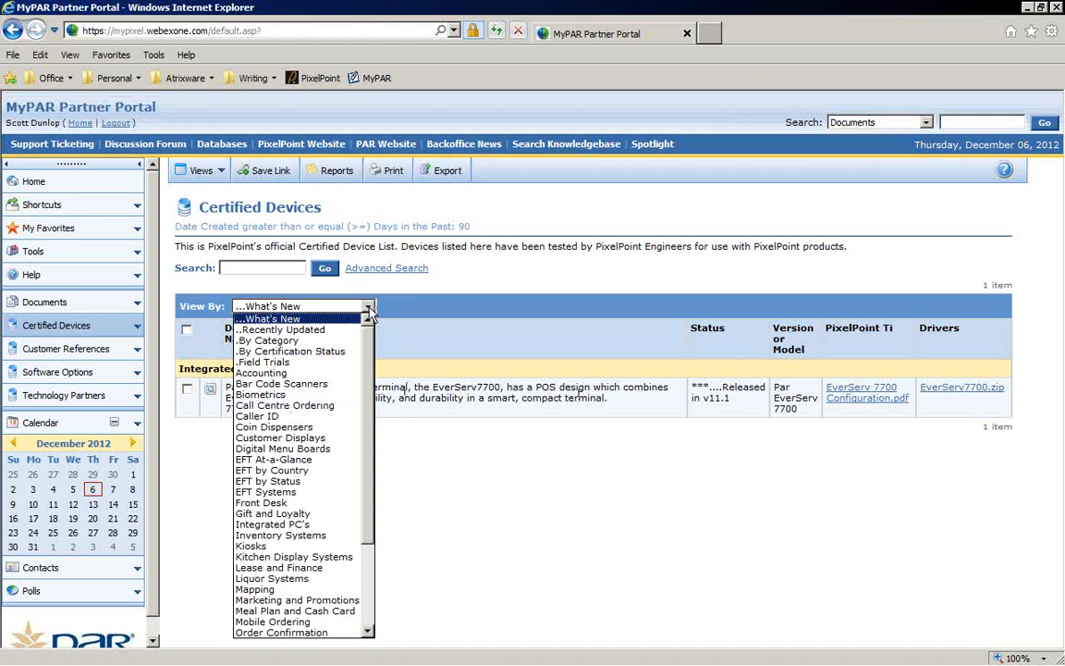
drag(367, 342, 367, 455)
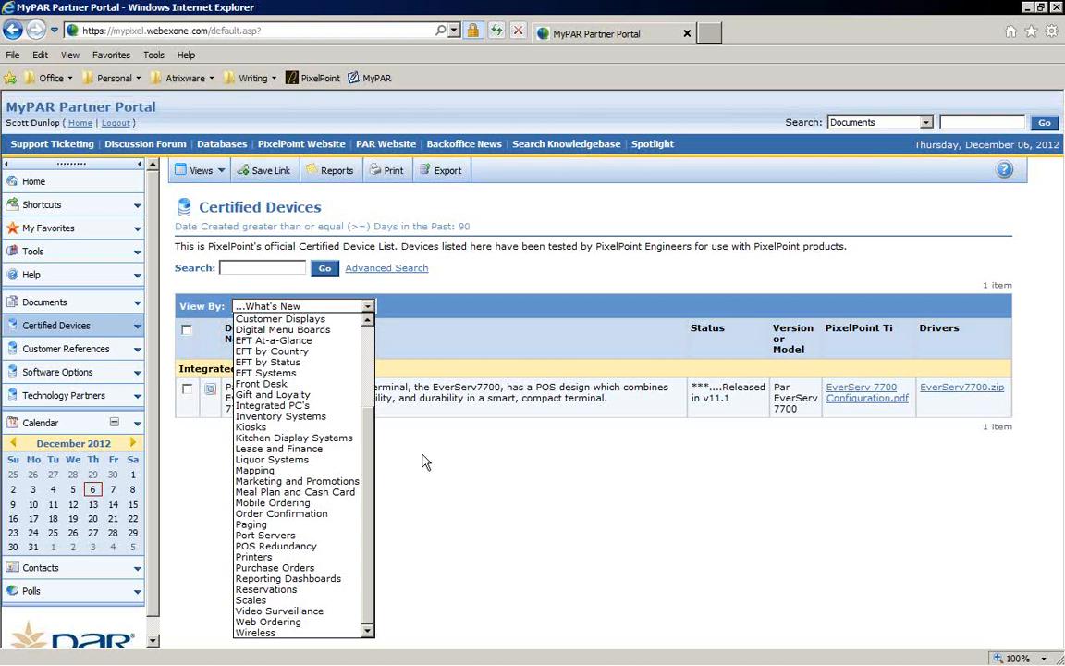
click(270, 460)
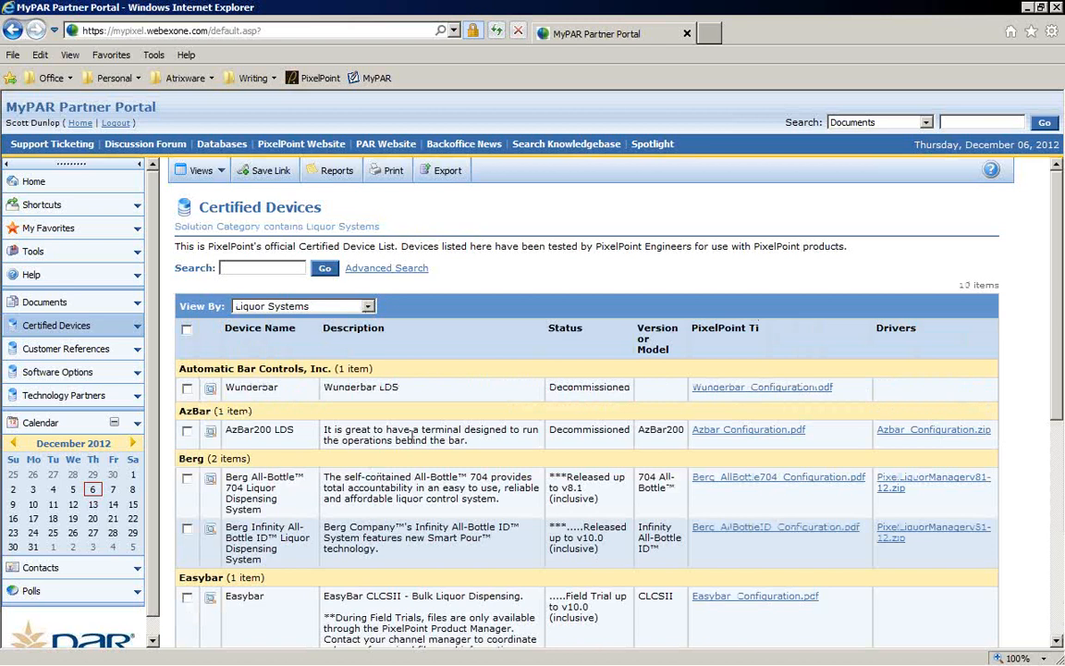
Step: Scroll through the Liquor Systems devices and inspect the Berg configuration and driver download links
scroll(411, 436, down, 5)
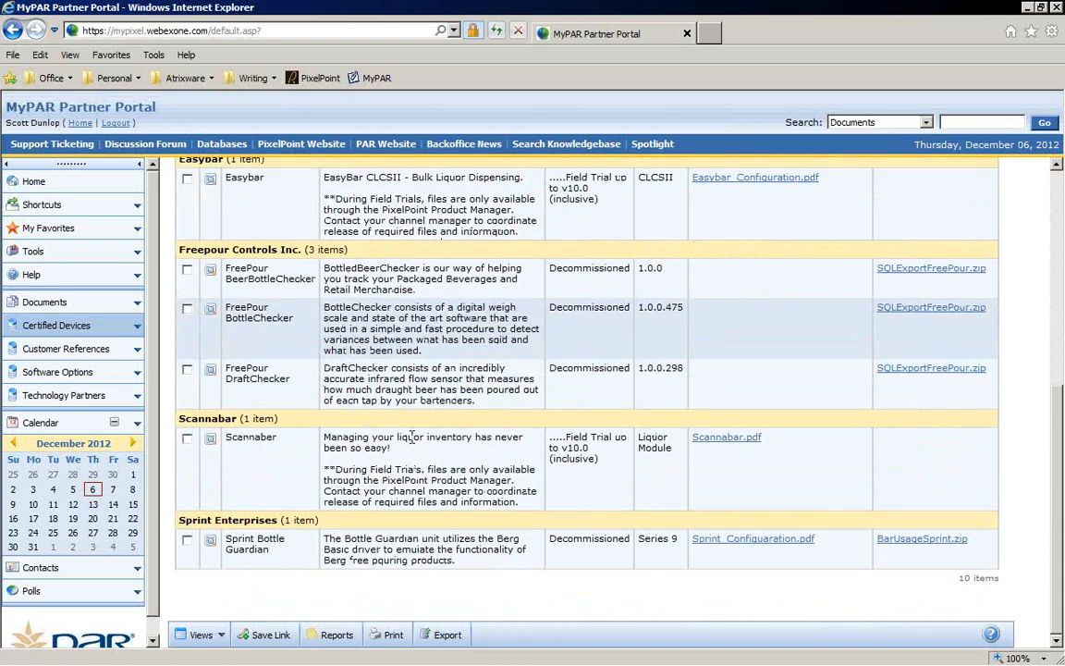
scroll(411, 436, up, 4)
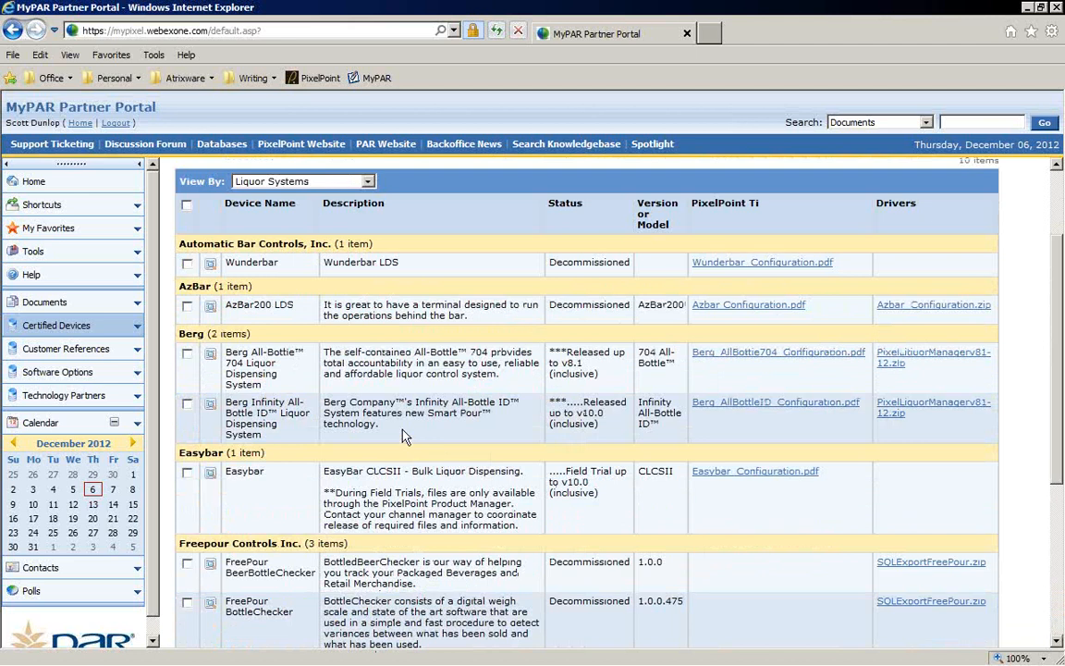
scroll(411, 416, down, 2)
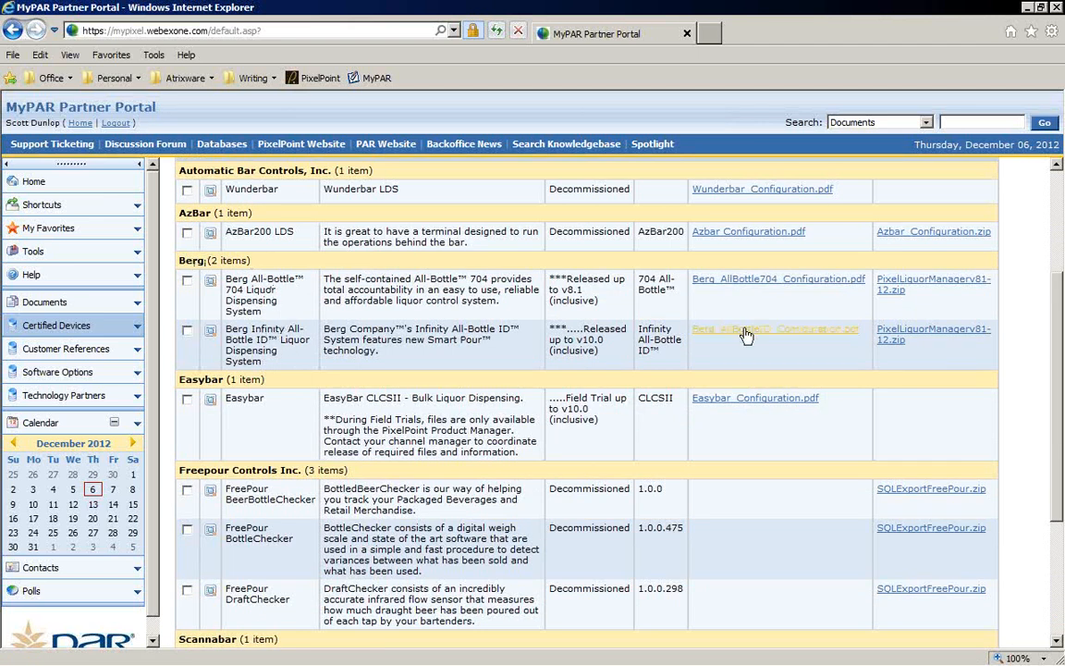
click(753, 280)
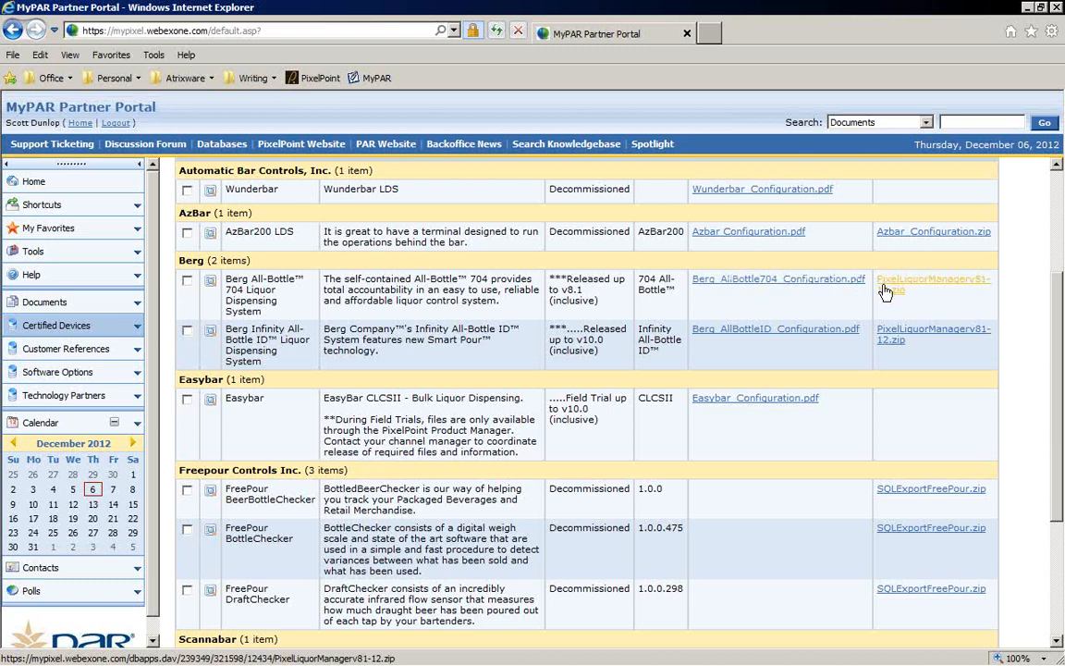
scroll(369, 240, up, 3)
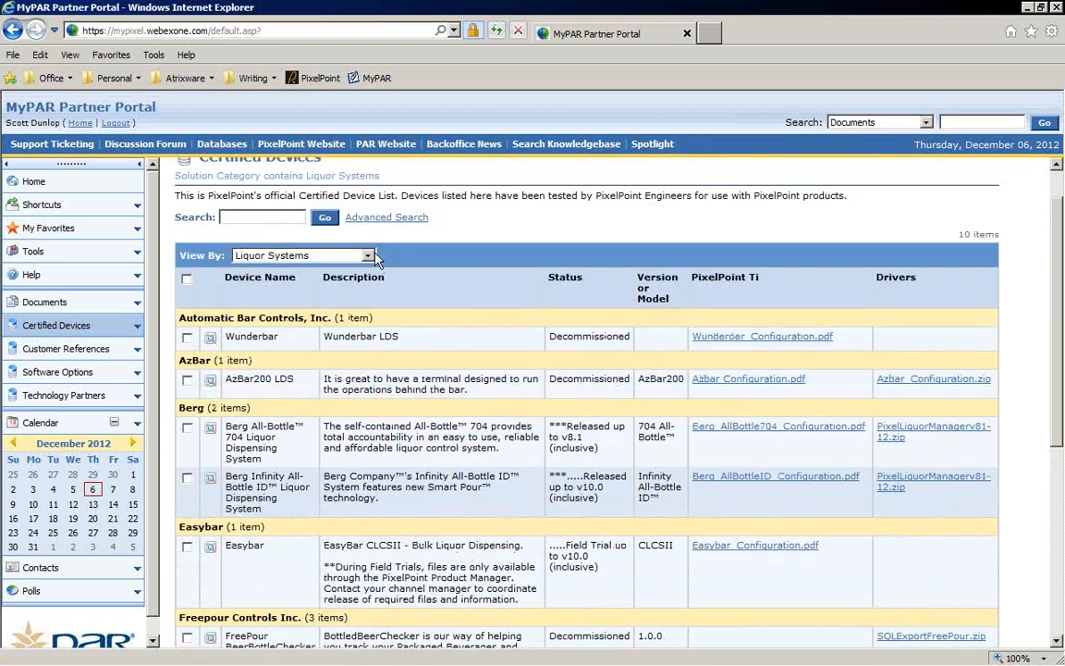
Step: Open Customer References and scroll through the reference list grouped by vertical
click(340, 256)
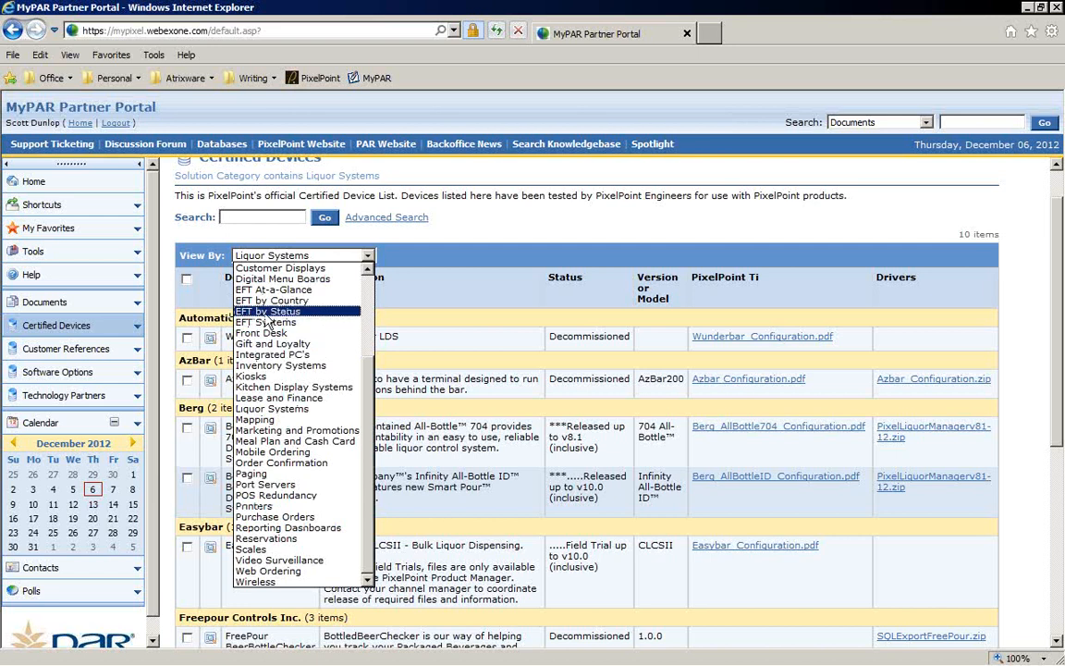
click(59, 356)
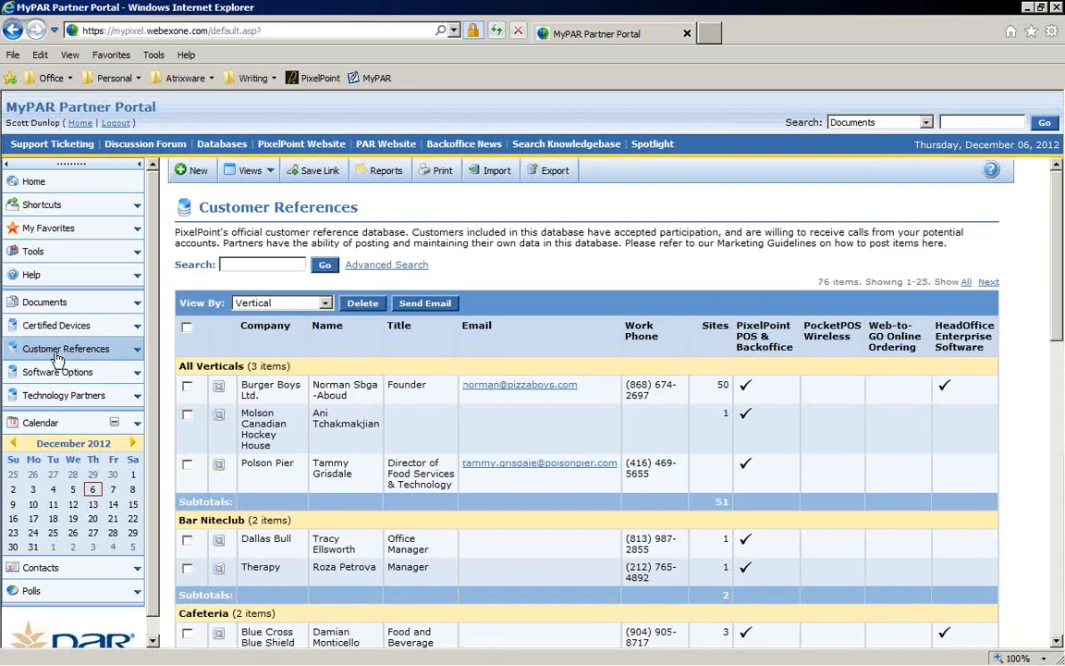
scroll(483, 339, down, 4)
scroll(324, 375, up, 3)
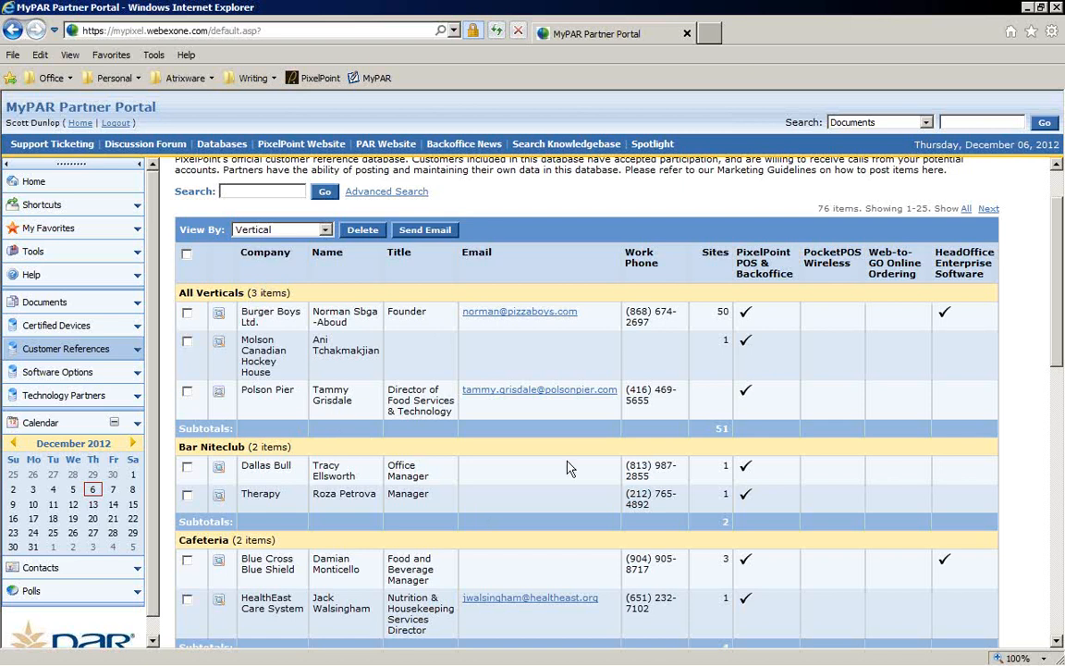
click(546, 391)
scroll(558, 366, down, 2)
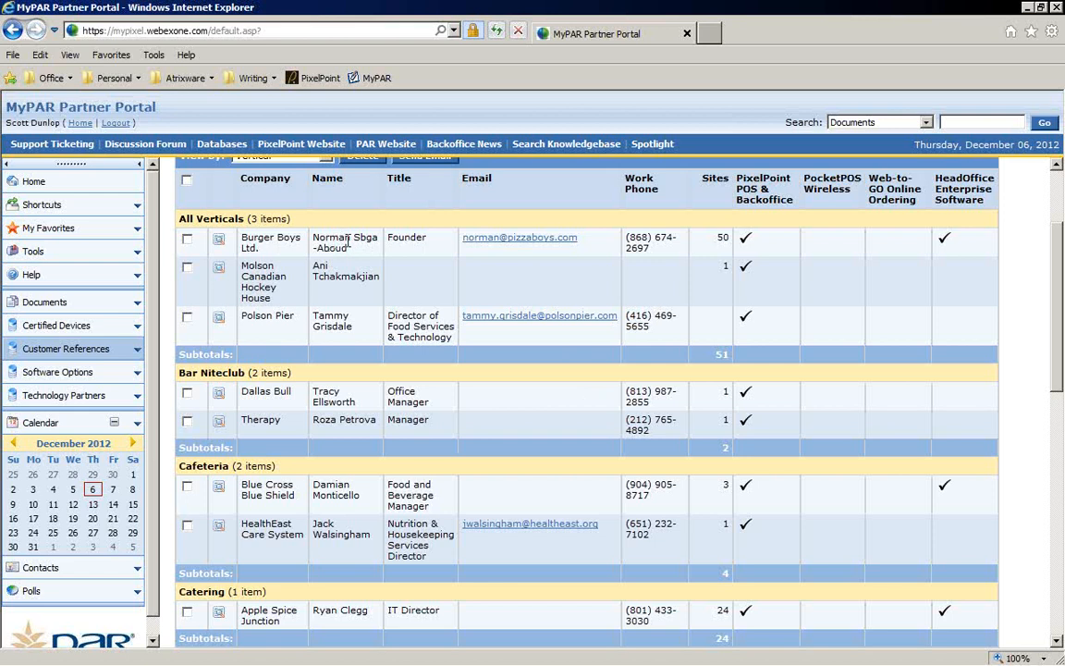
click(523, 238)
scroll(860, 296, down, 10)
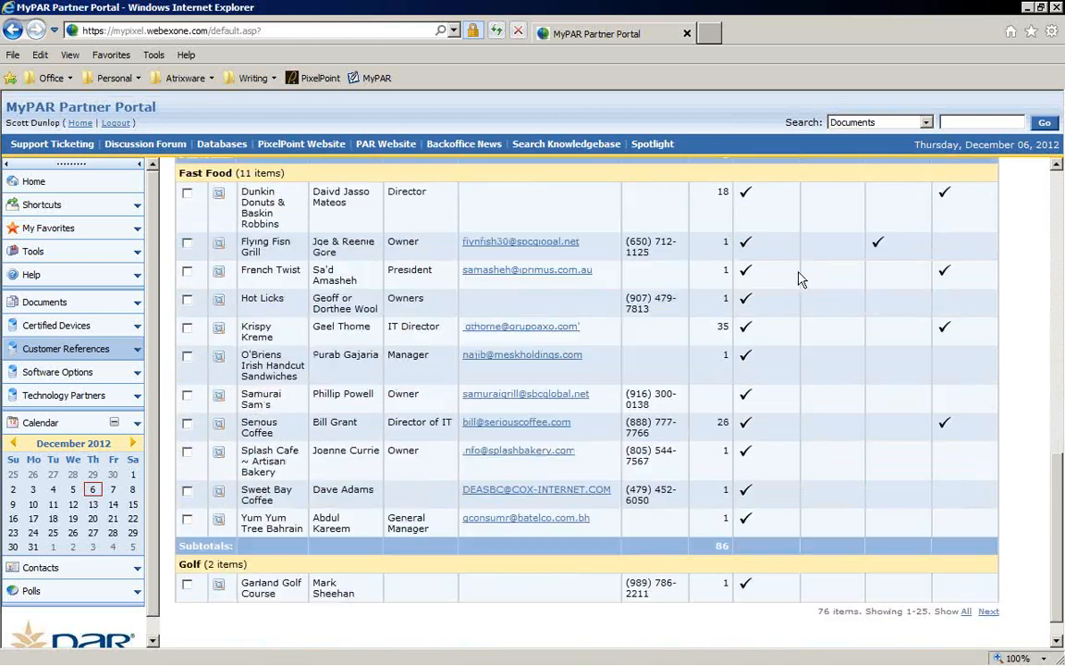
scroll(802, 279, down, 2)
scroll(802, 278, up, 12)
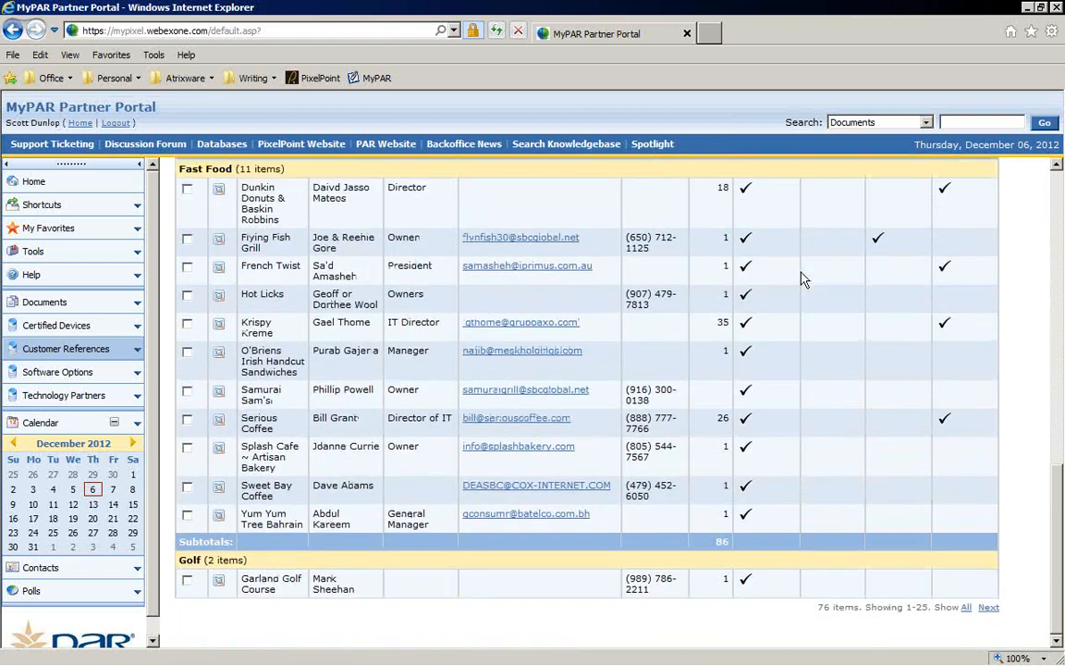
scroll(243, 333, down, 4)
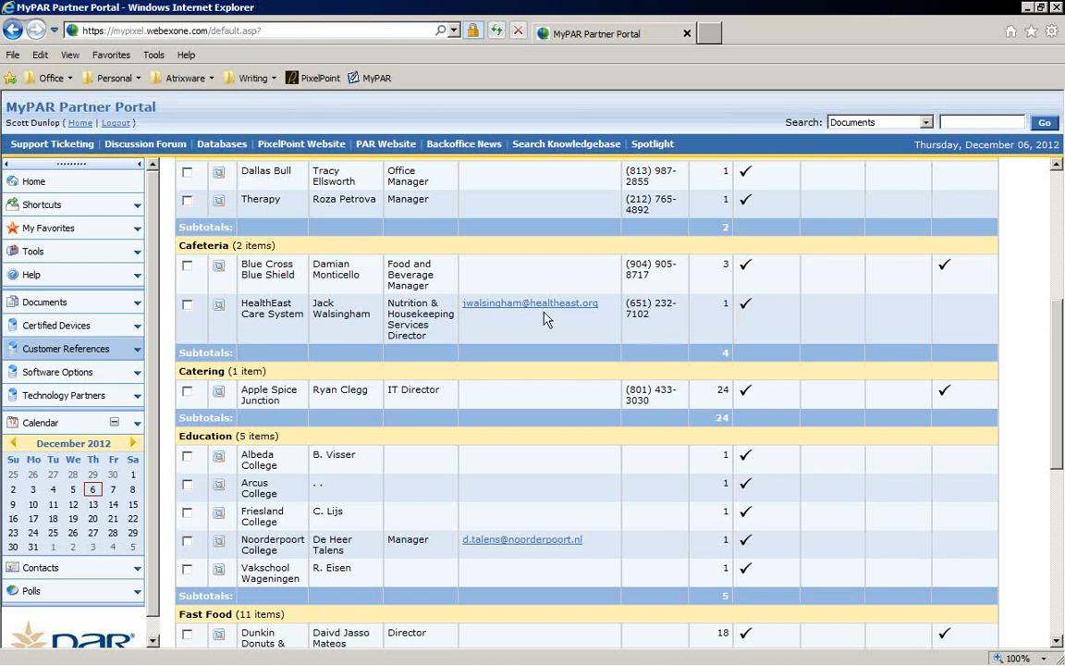
click(65, 348)
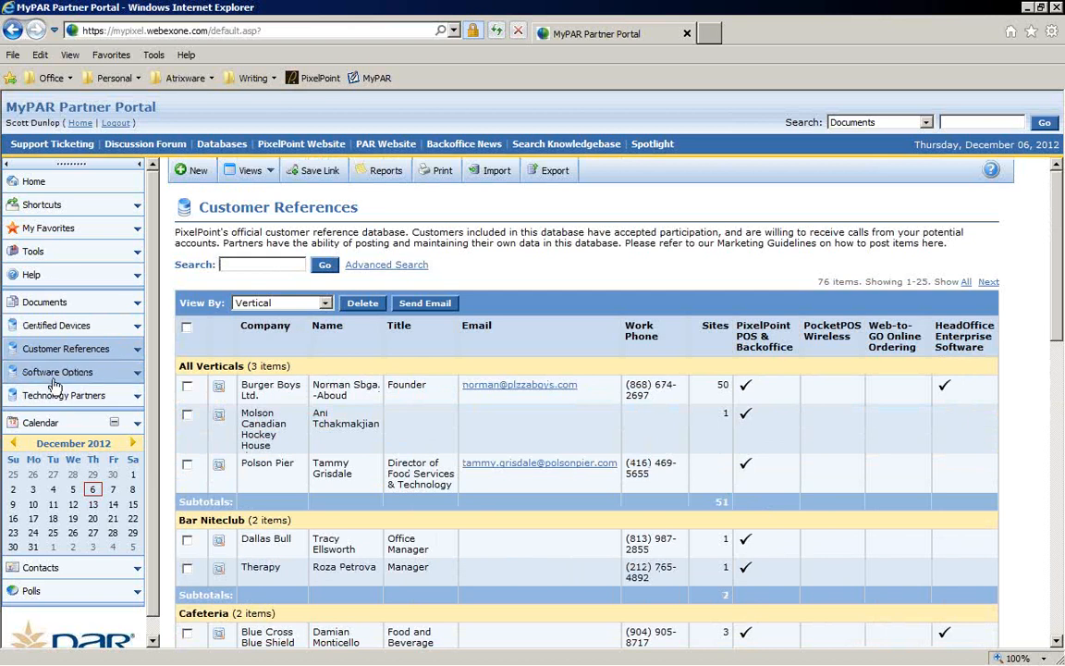
Step: Open Software Options and scroll through the BackOffice policy and INI settings list
click(54, 377)
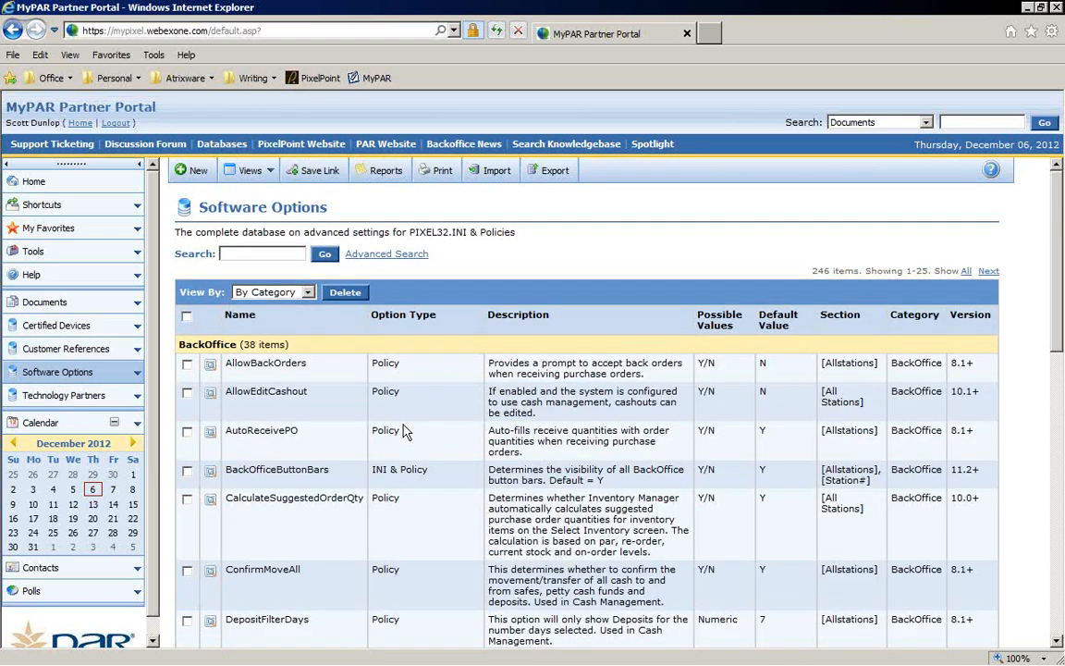
scroll(491, 423, down, 9)
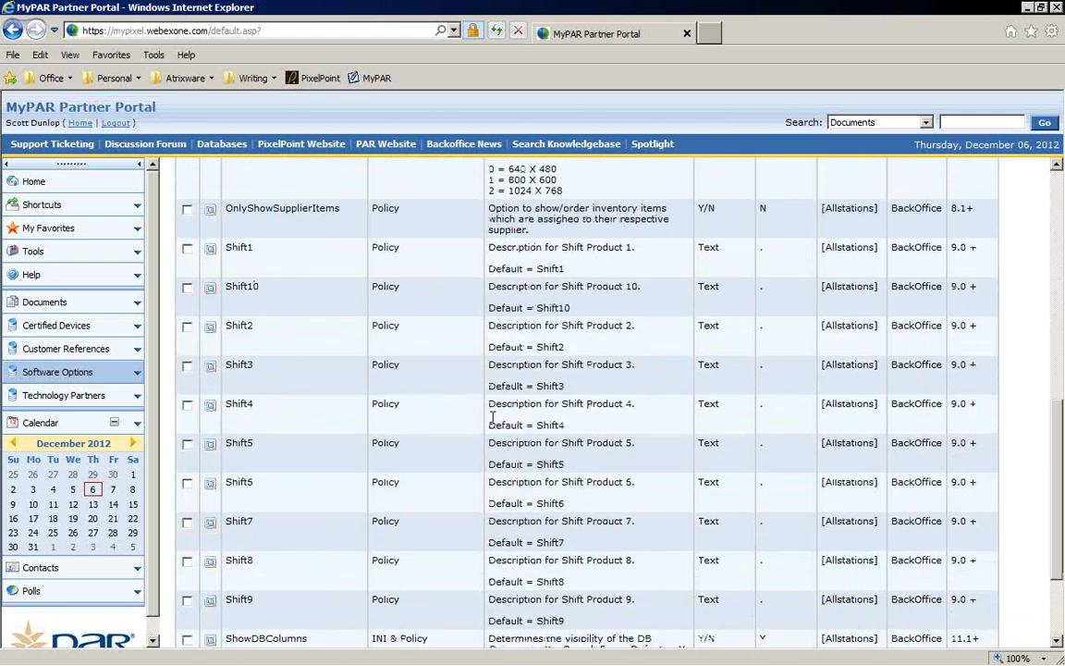
scroll(491, 418, up, 10)
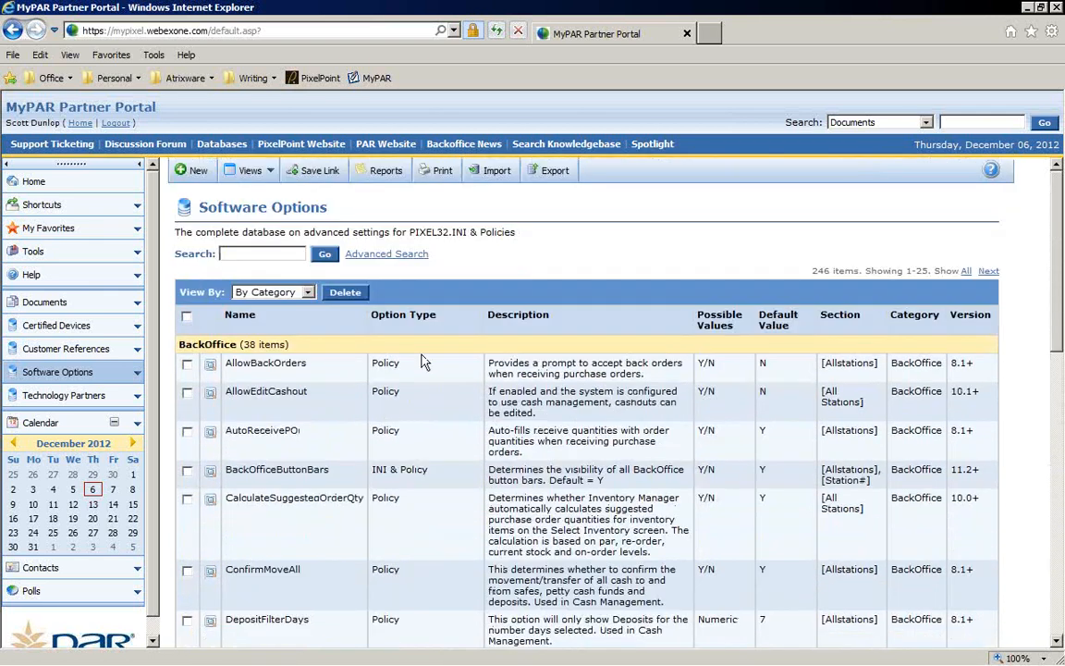
scroll(453, 424, down, 10)
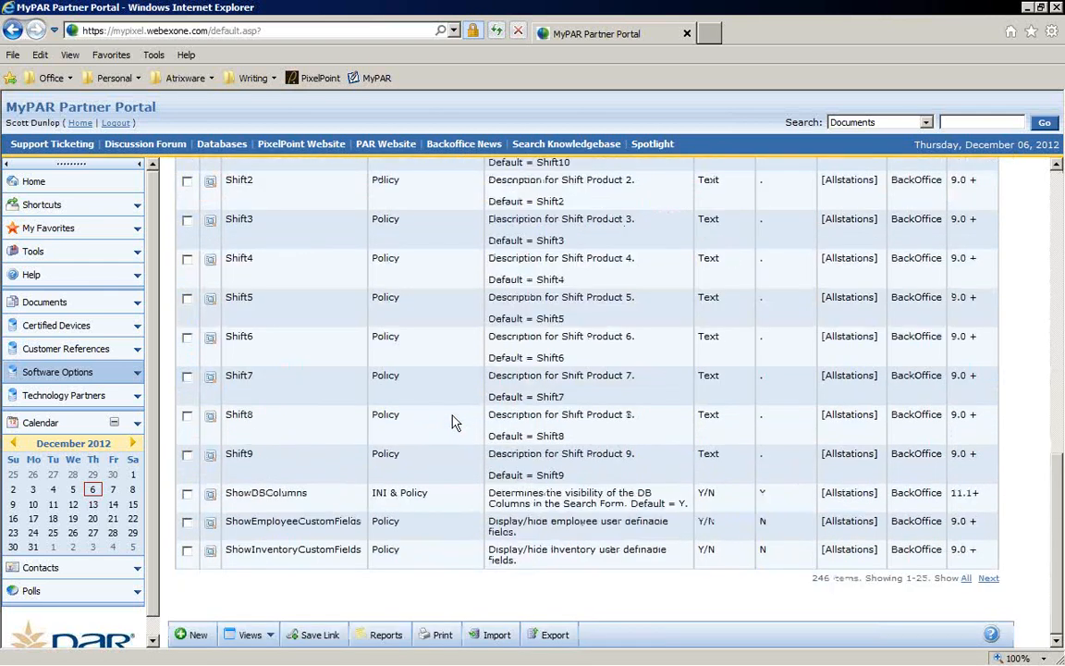
scroll(447, 441, up, 10)
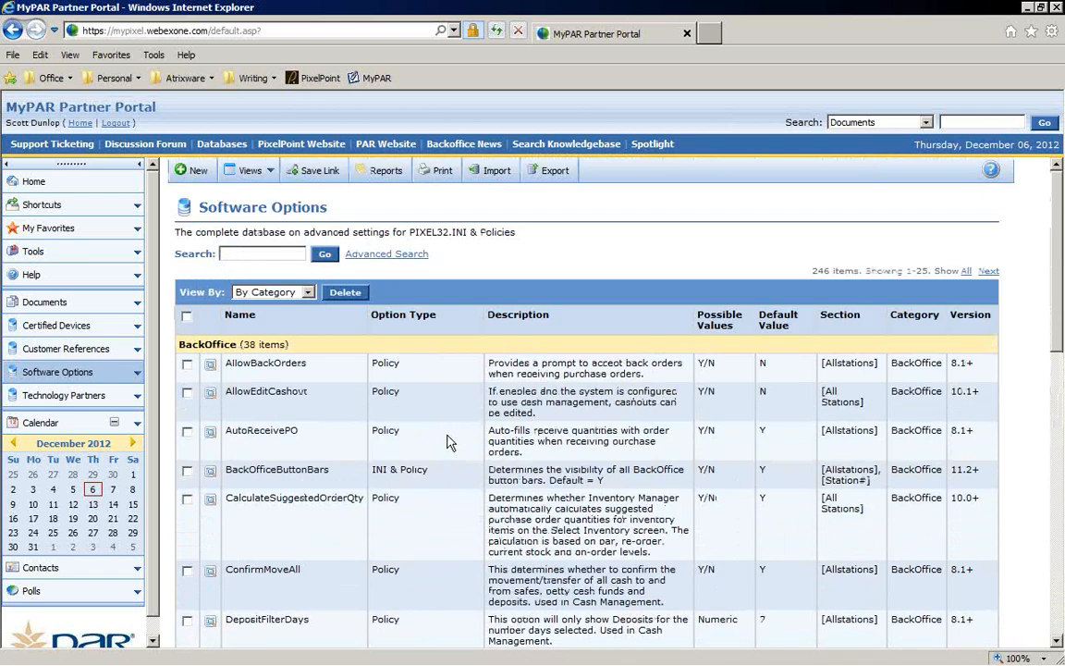
scroll(447, 441, down, 5)
scroll(446, 439, up, 6)
scroll(452, 437, down, 2)
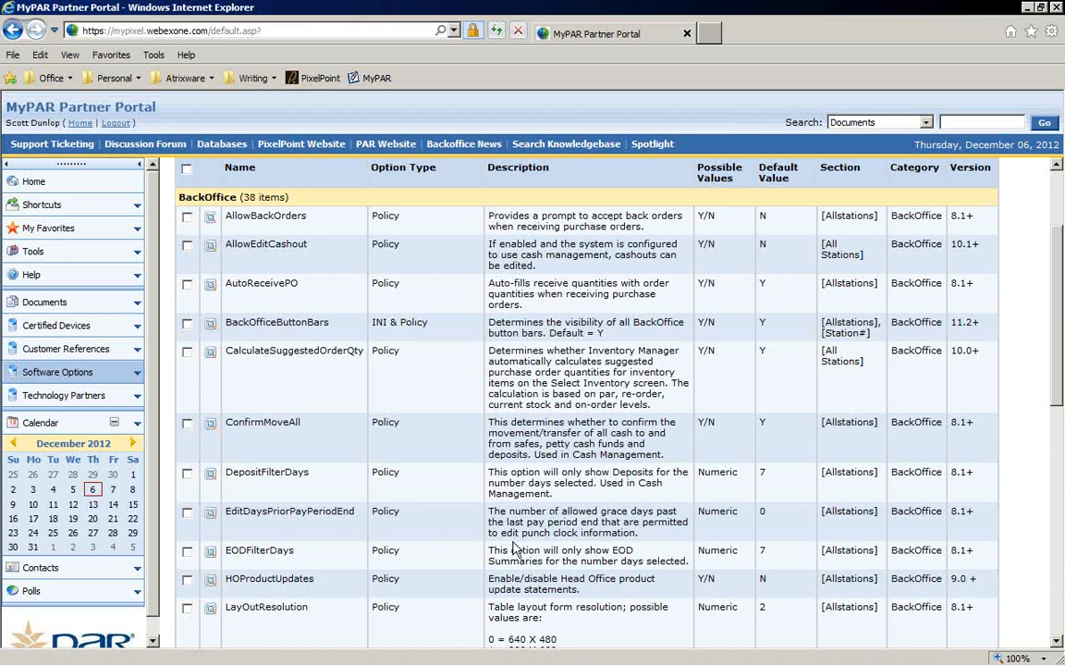
scroll(480, 425, down, 4)
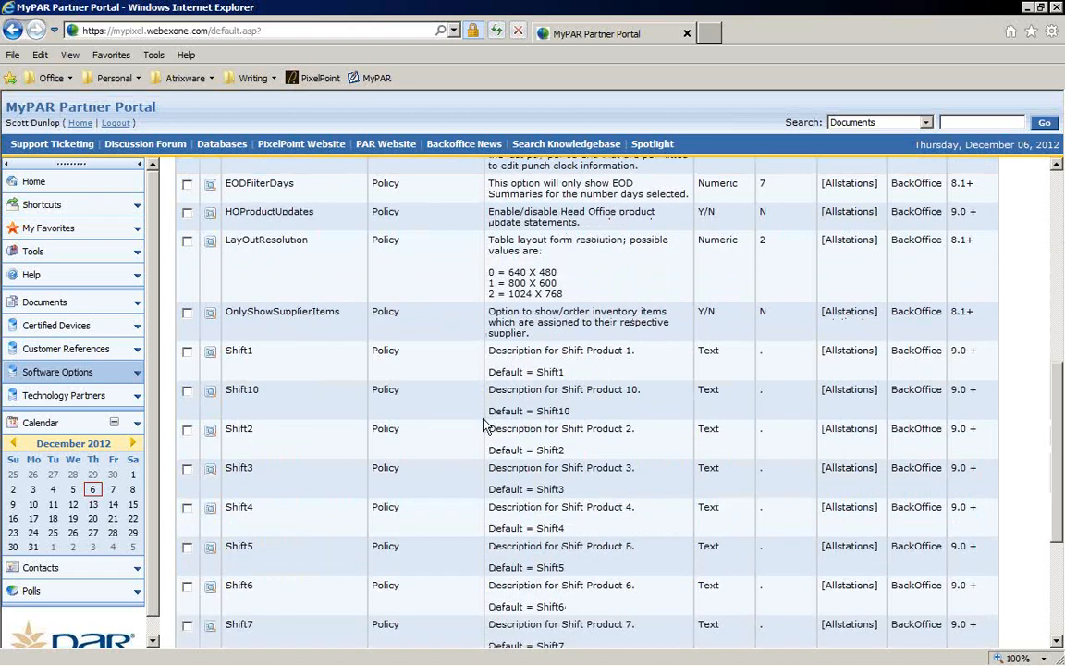
scroll(483, 425, down, 3)
scroll(483, 426, up, 10)
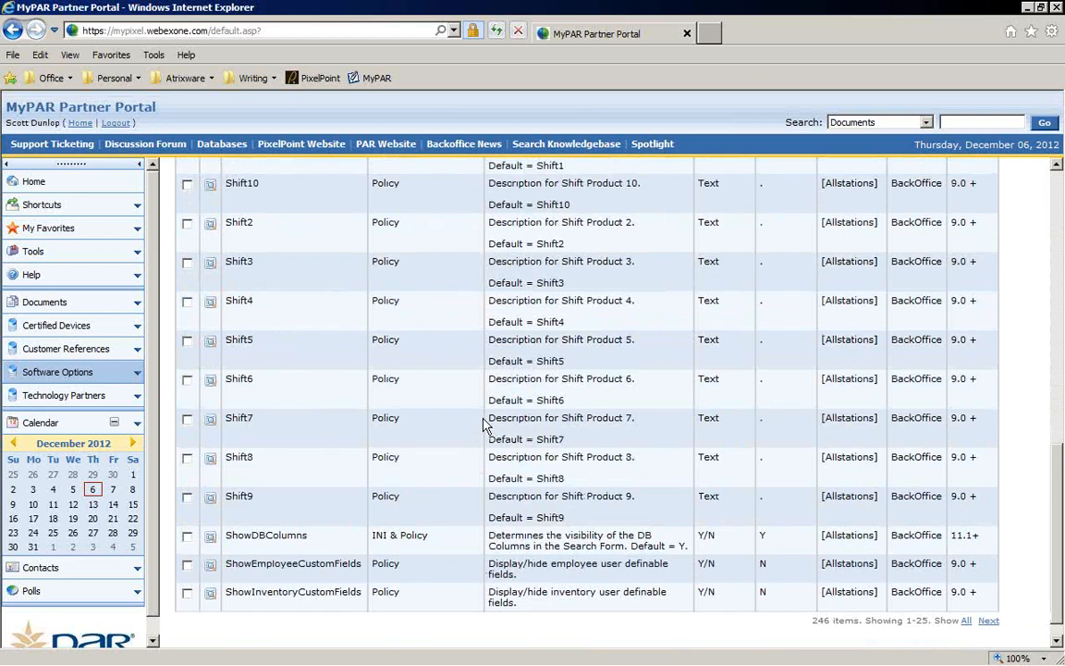
scroll(483, 426, down, 8)
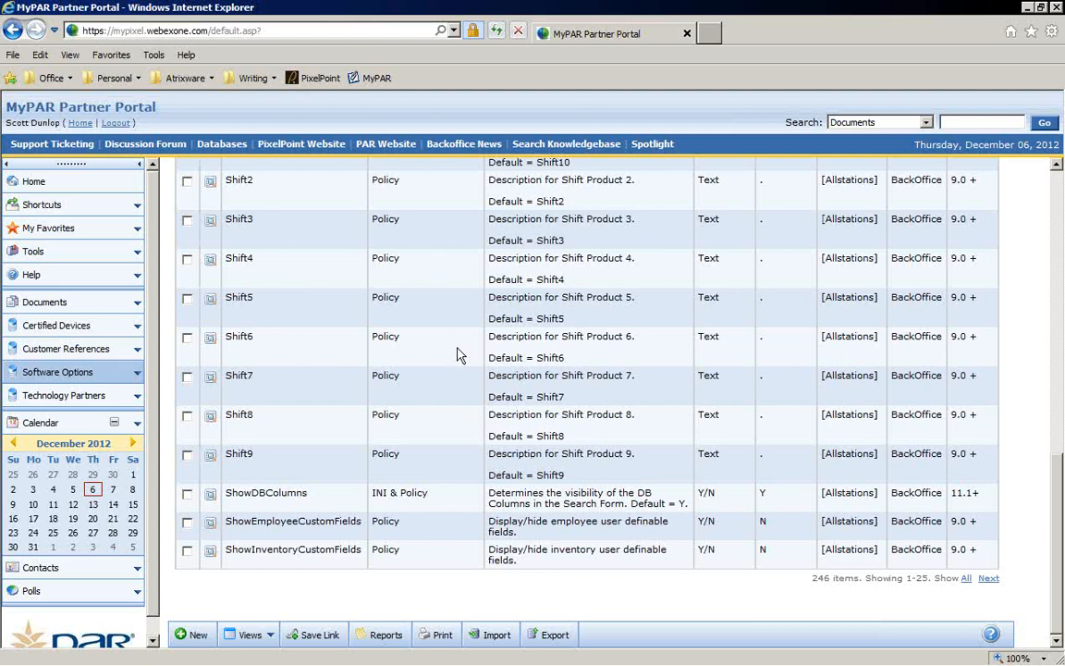
Step: Open Technology Partners and scroll through the partner list grouped by category
click(63, 398)
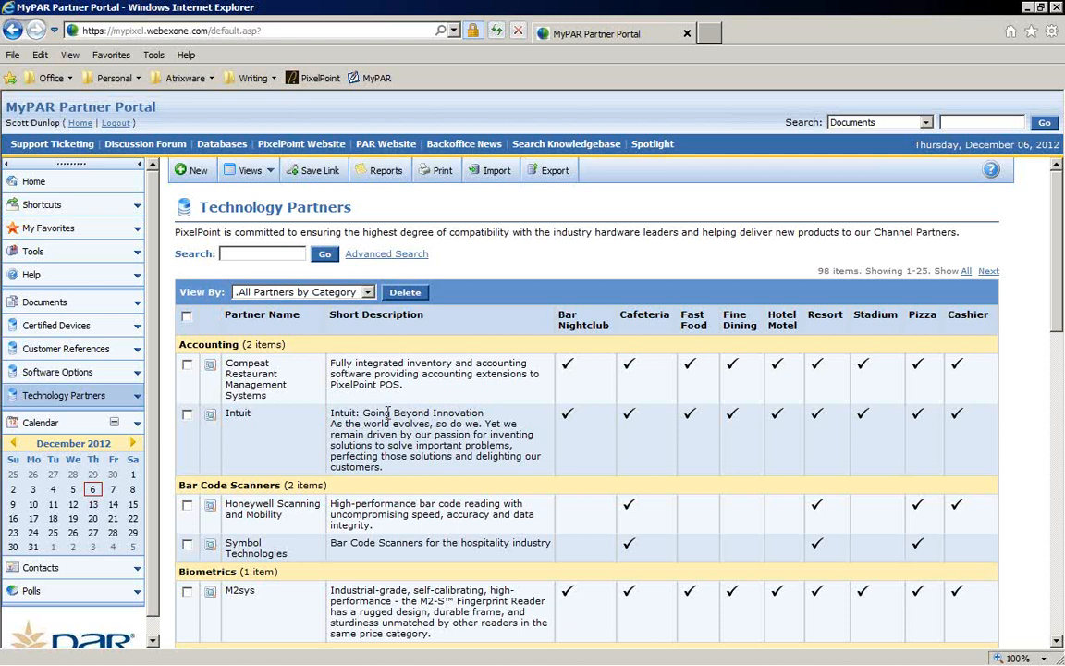
scroll(370, 388, down, 2)
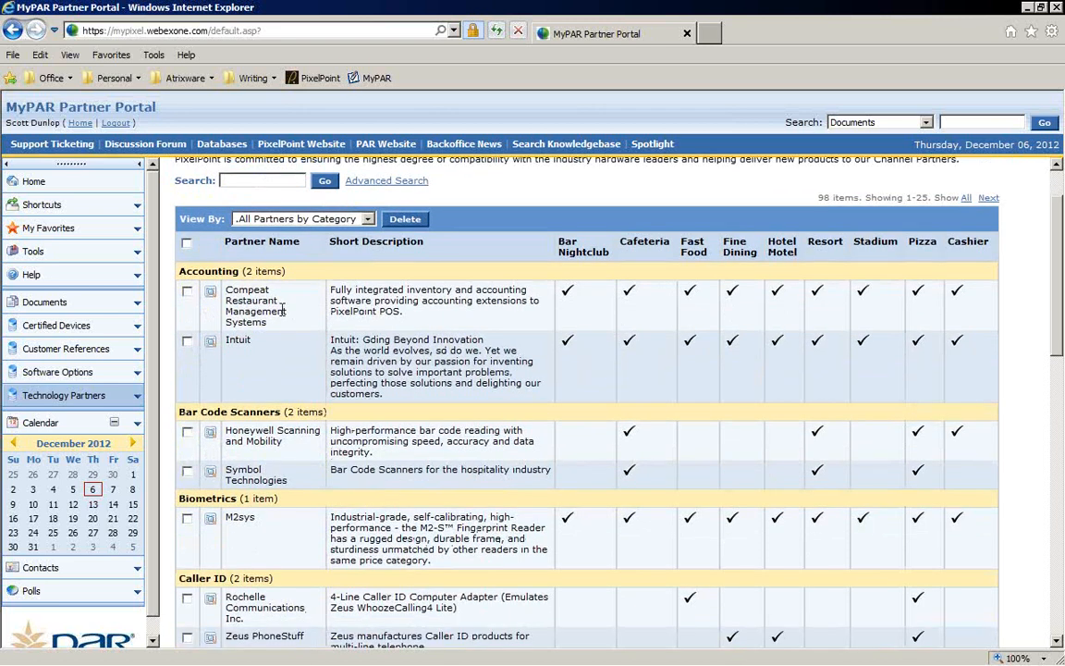
scroll(282, 291, down, 2)
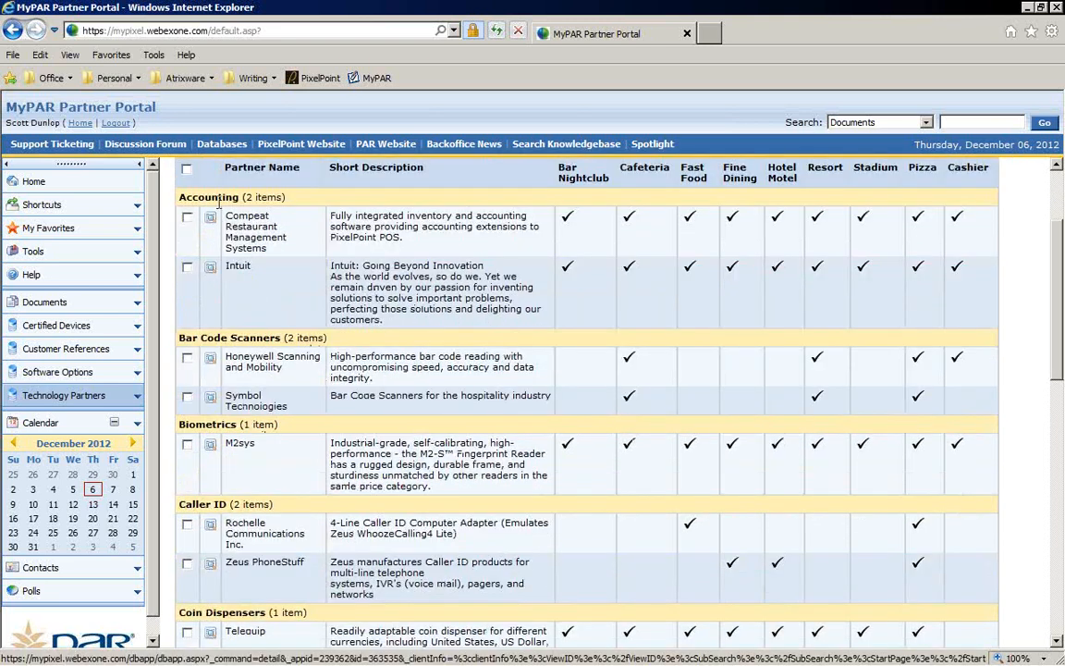
scroll(313, 329, down, 2)
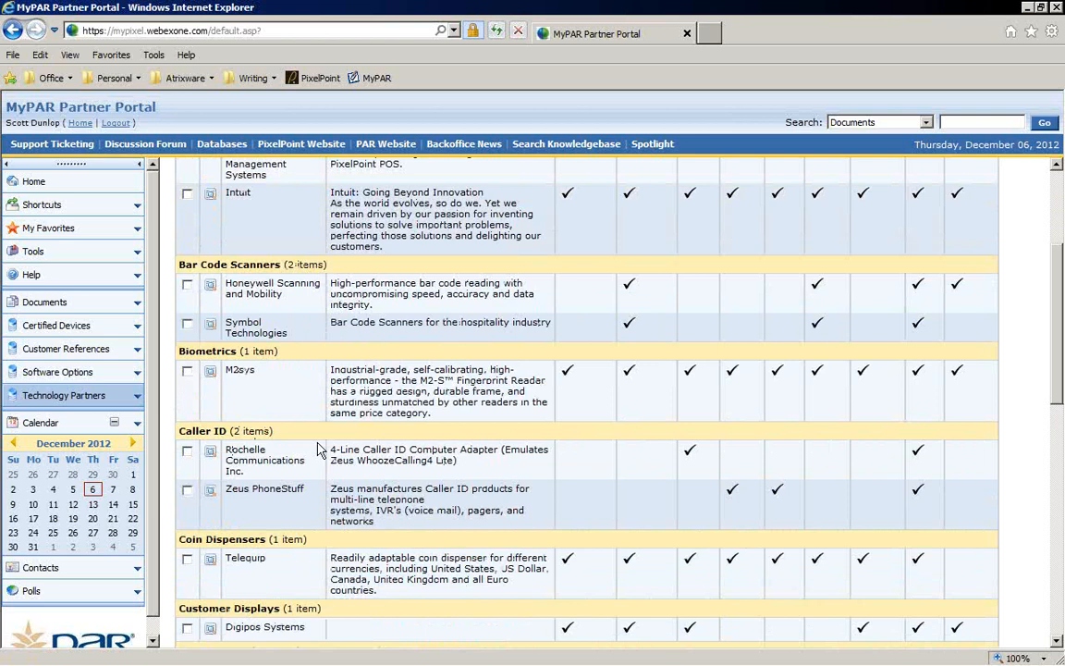
scroll(317, 449, down, 2)
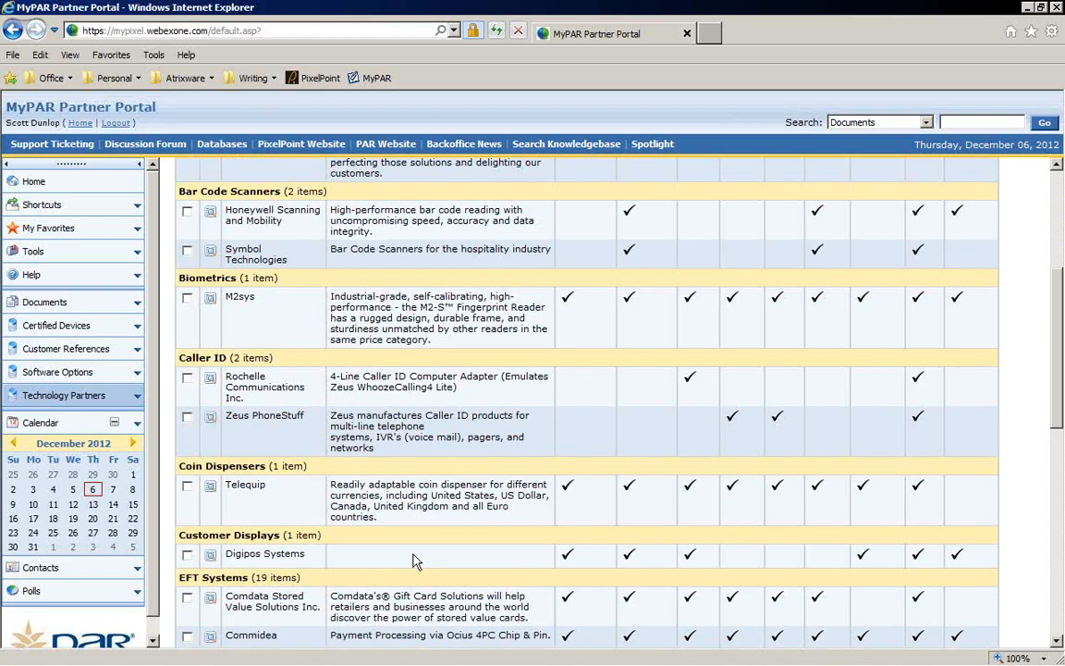
scroll(413, 560, up, 4)
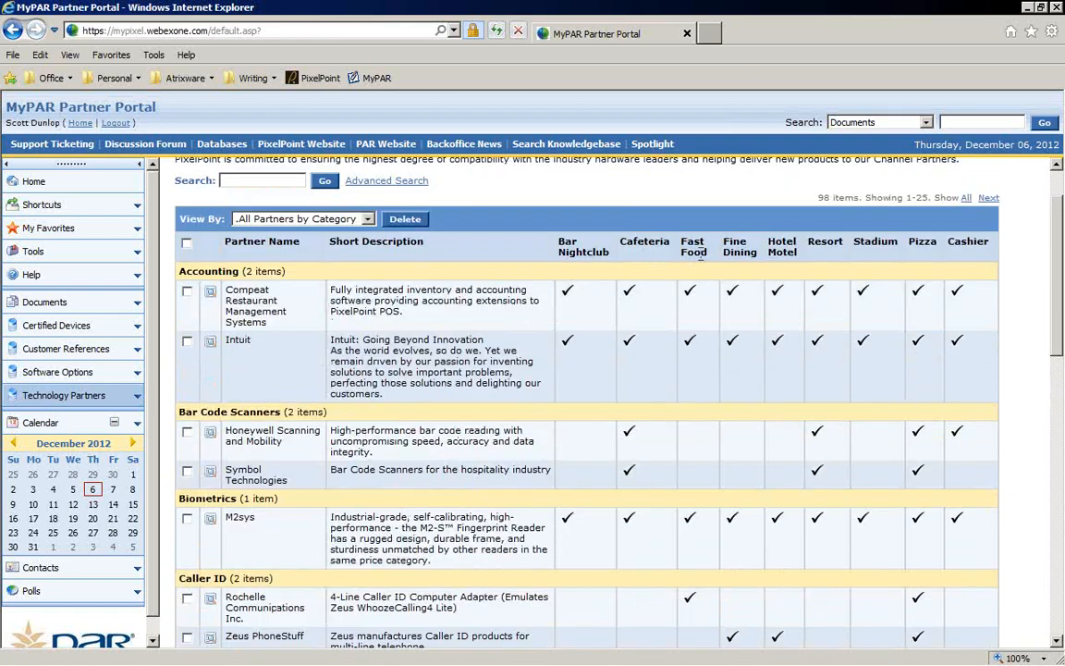
scroll(414, 330, down, 1)
scroll(414, 330, down, 5)
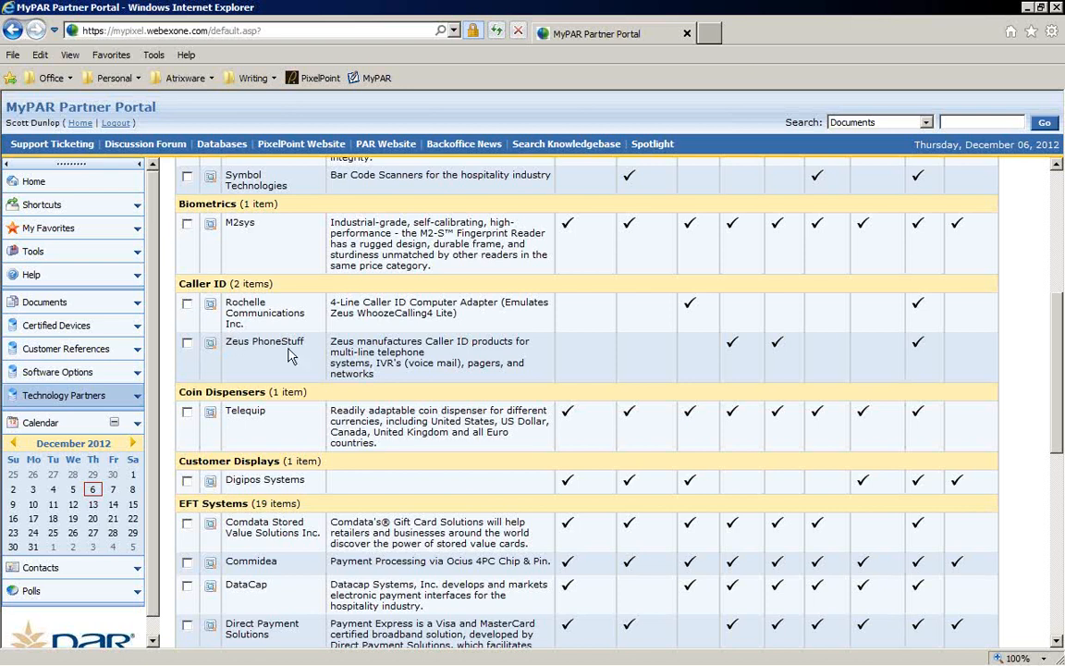
Step: Open the Rochelle Communications partner record in the Caller ID category
click(186, 342)
click(186, 342)
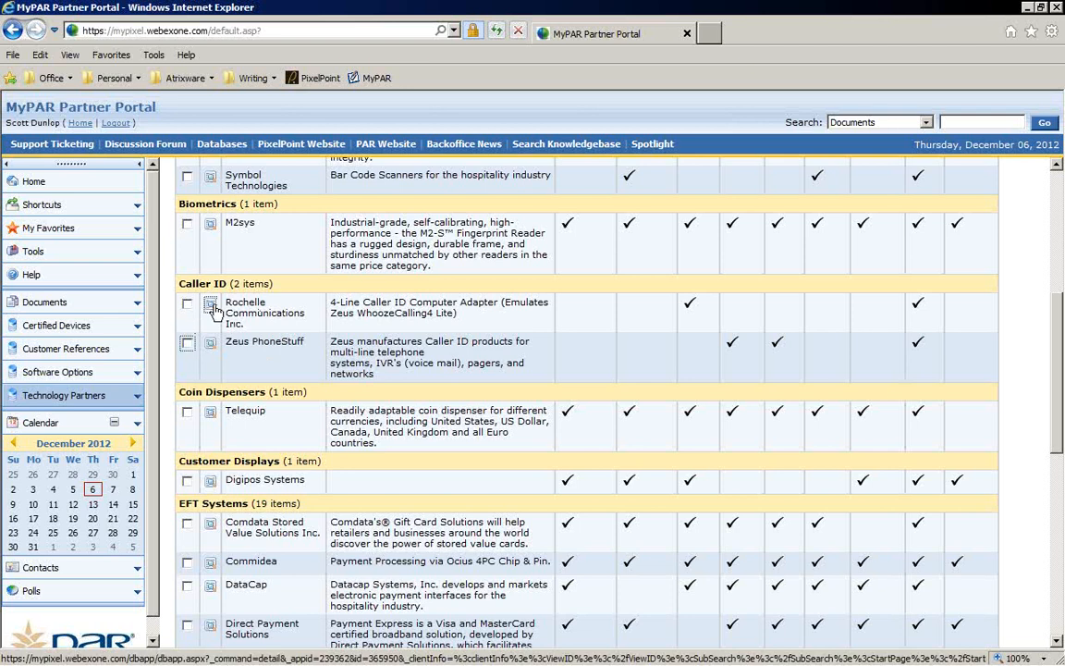
click(212, 307)
Step: Scroll through the Rochelle Communications partner details, contact information and vertical checkmarks
scroll(519, 399, down, 3)
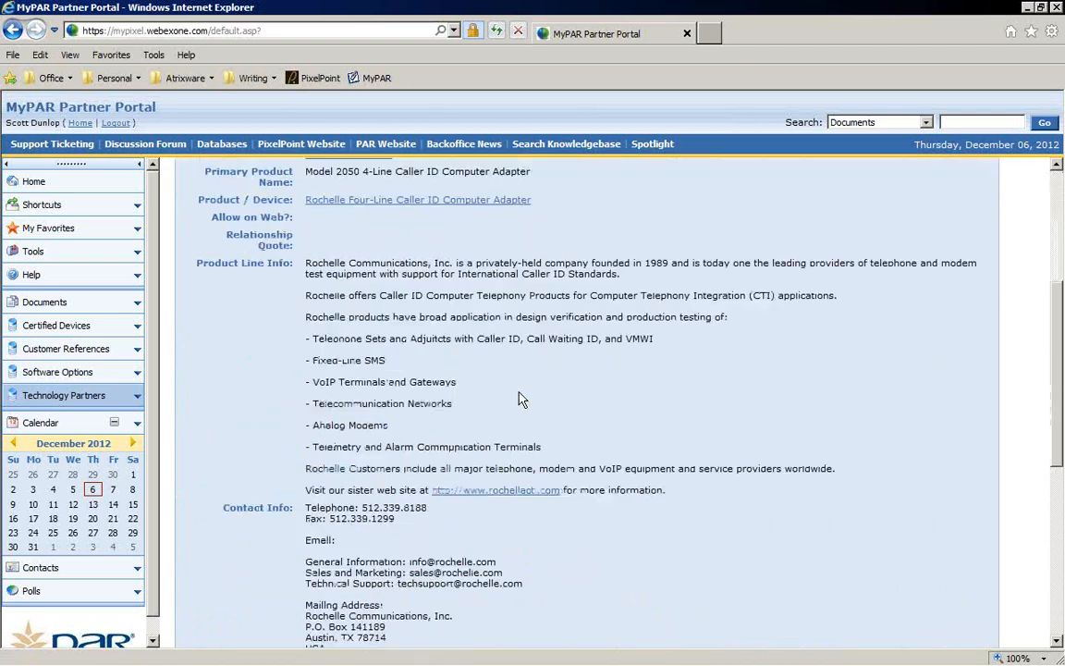
scroll(518, 399, down, 4)
scroll(505, 403, up, 5)
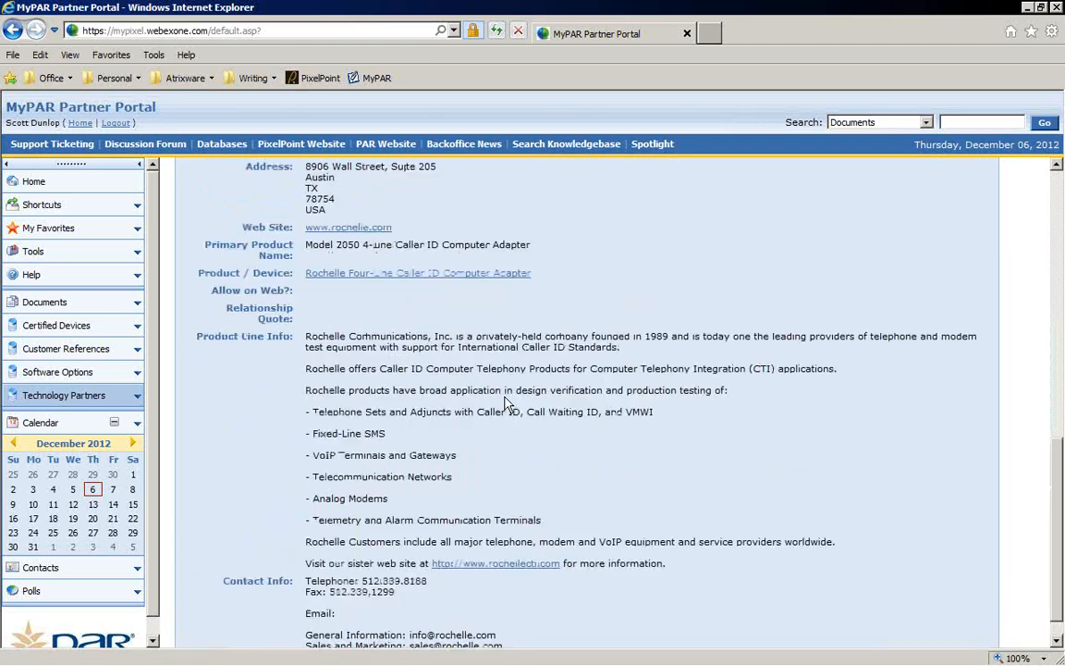
scroll(505, 403, up, 3)
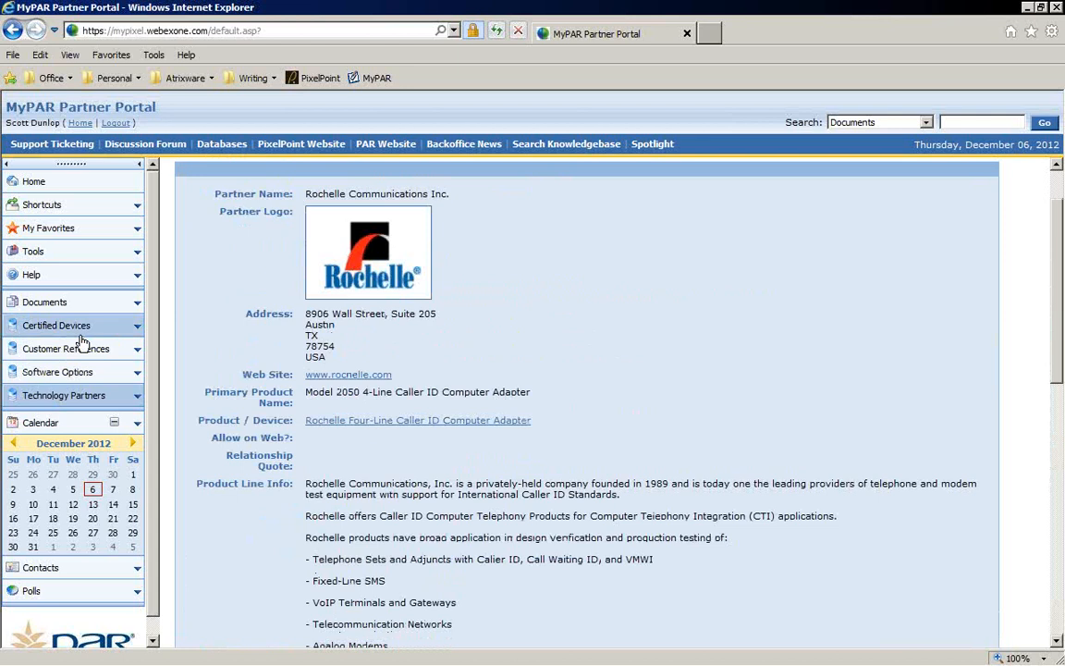
scroll(672, 371, down, 10)
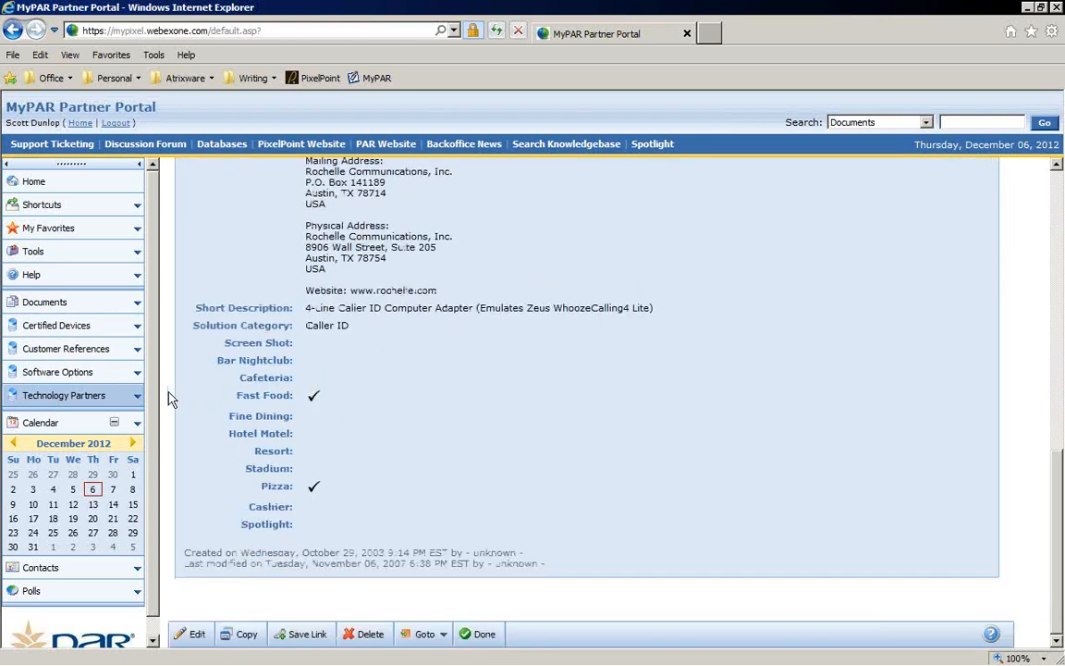
Step: Open the Calendar, open the view-calendar-for selector, and scroll through the December 2012 month view
click(55, 425)
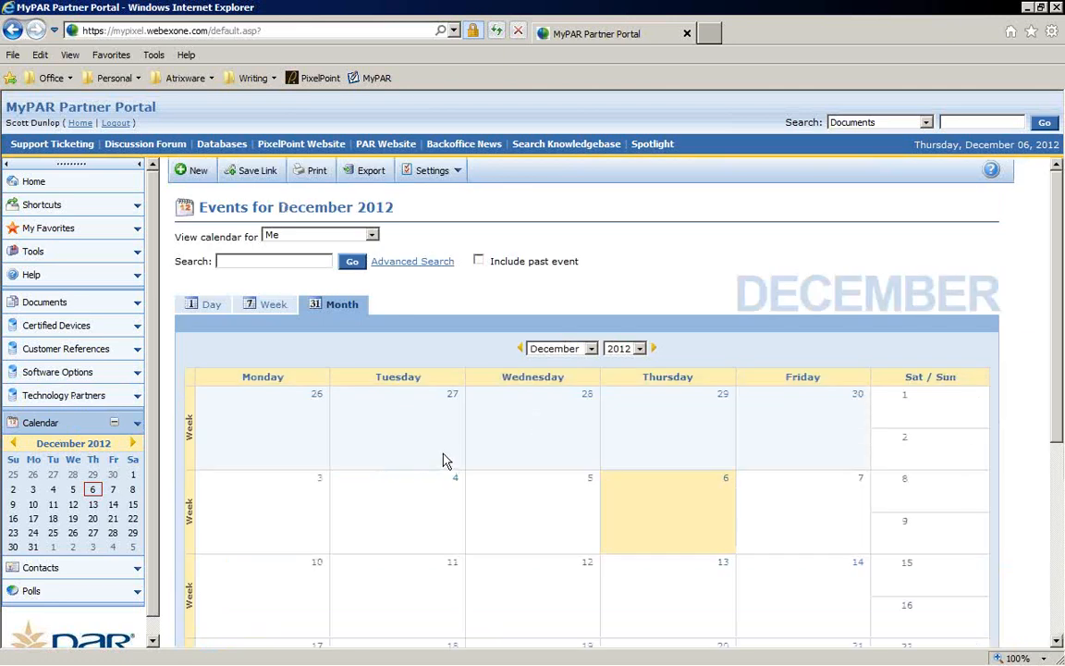
scroll(443, 460, down, 5)
scroll(443, 459, up, 5)
click(372, 236)
click(372, 240)
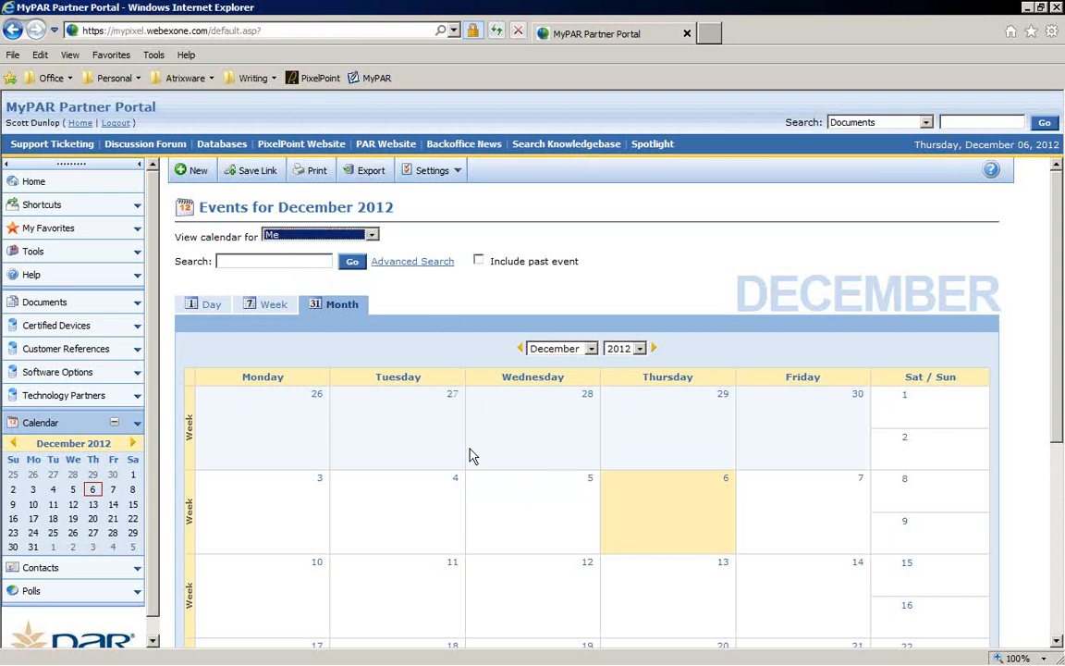
scroll(471, 456, down, 5)
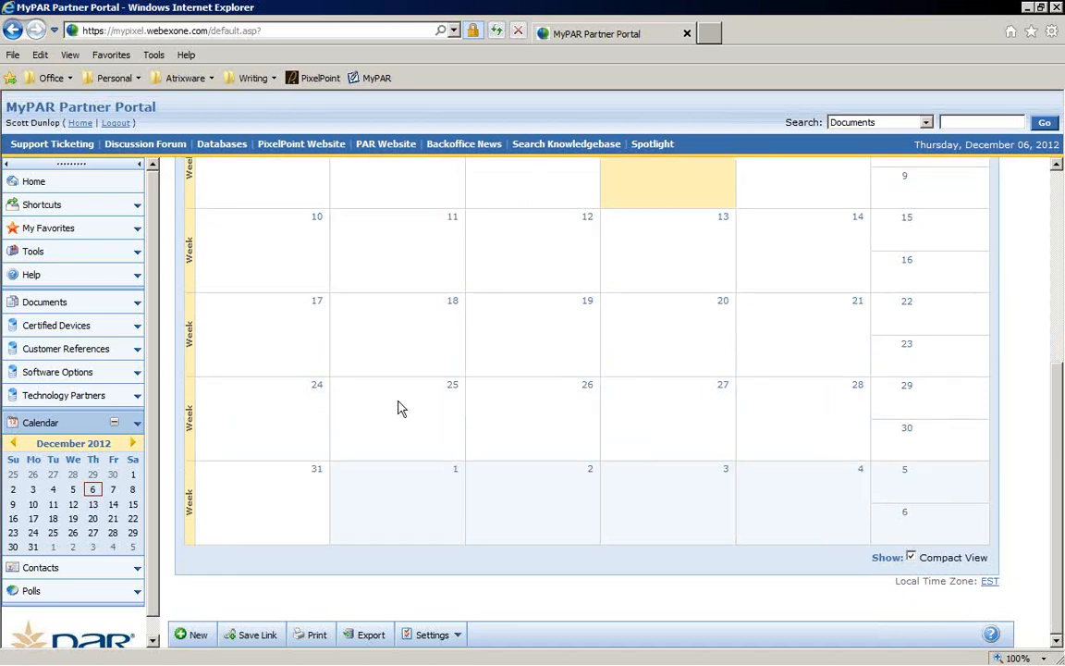
Step: Open Contacts, then open Polls and scroll through the closed polls list
click(79, 579)
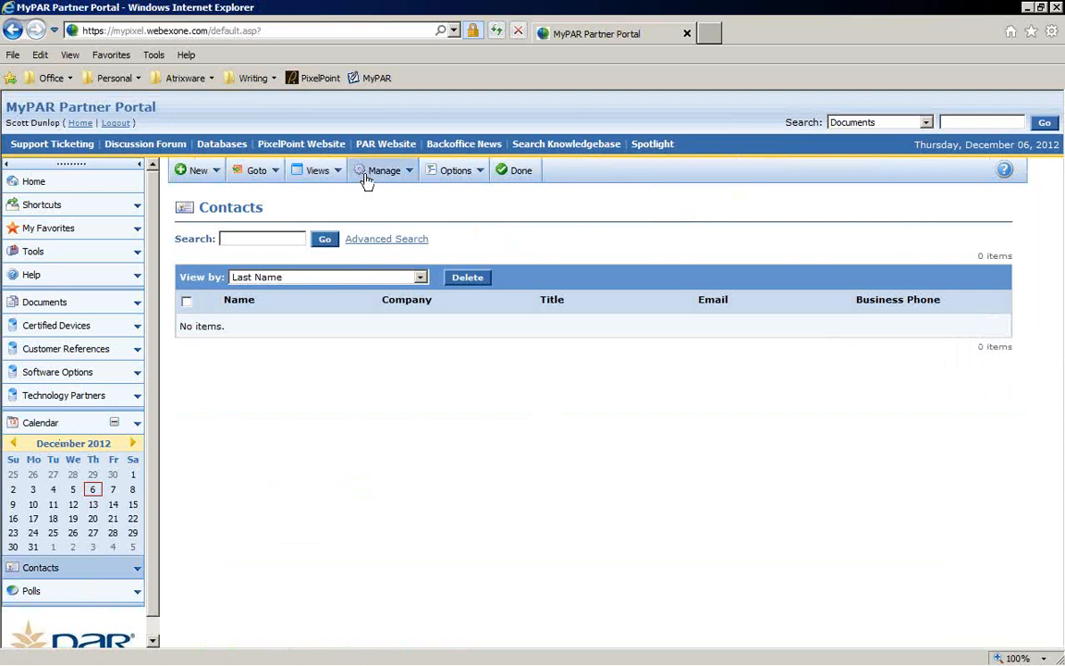
click(86, 596)
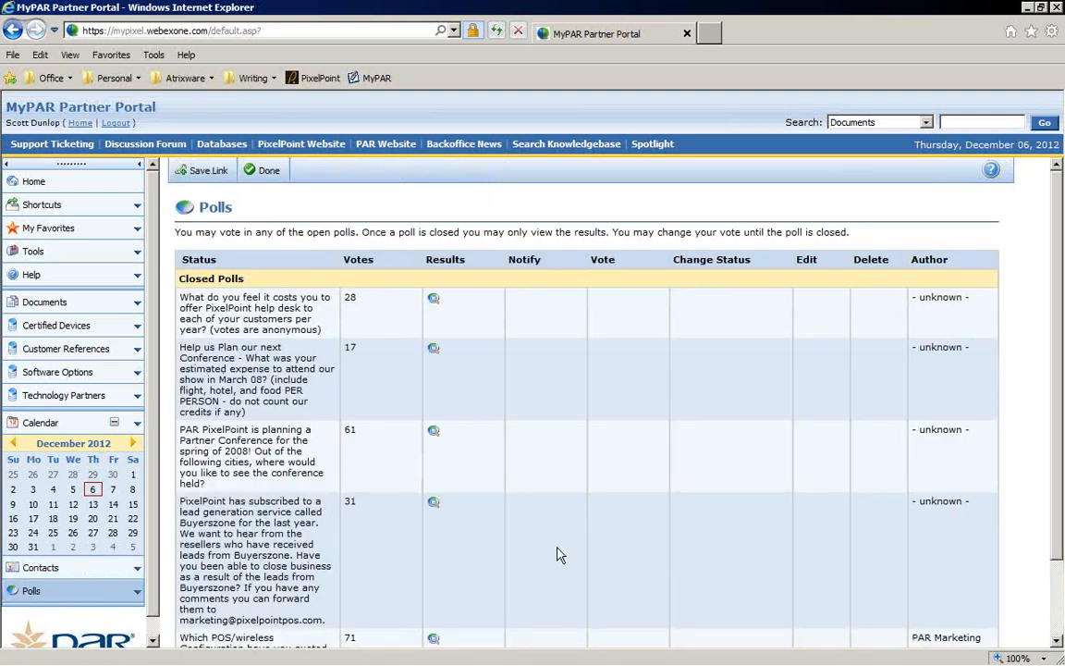
scroll(624, 463, down, 2)
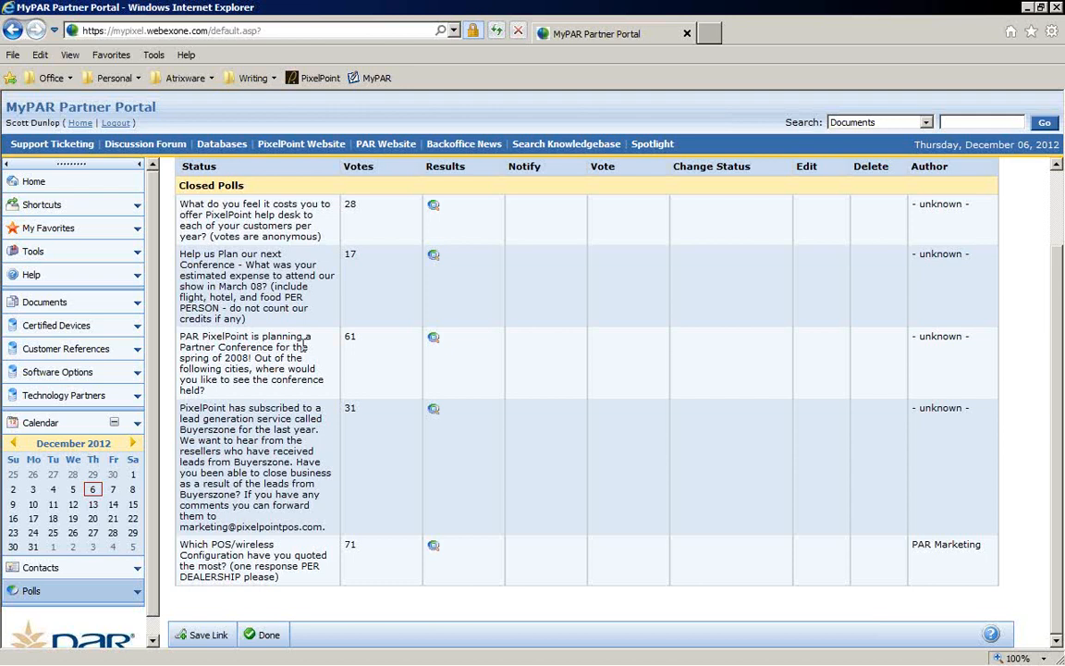
scroll(446, 296, up, 2)
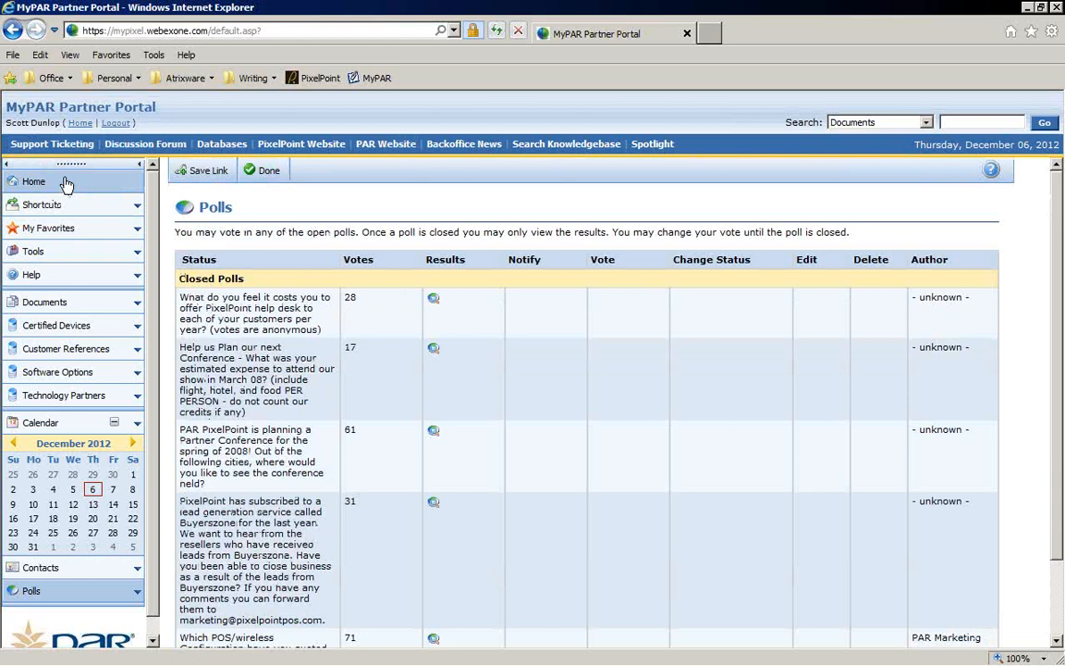
Step: Open the Support Ticketing customer portal window and close it
click(42, 148)
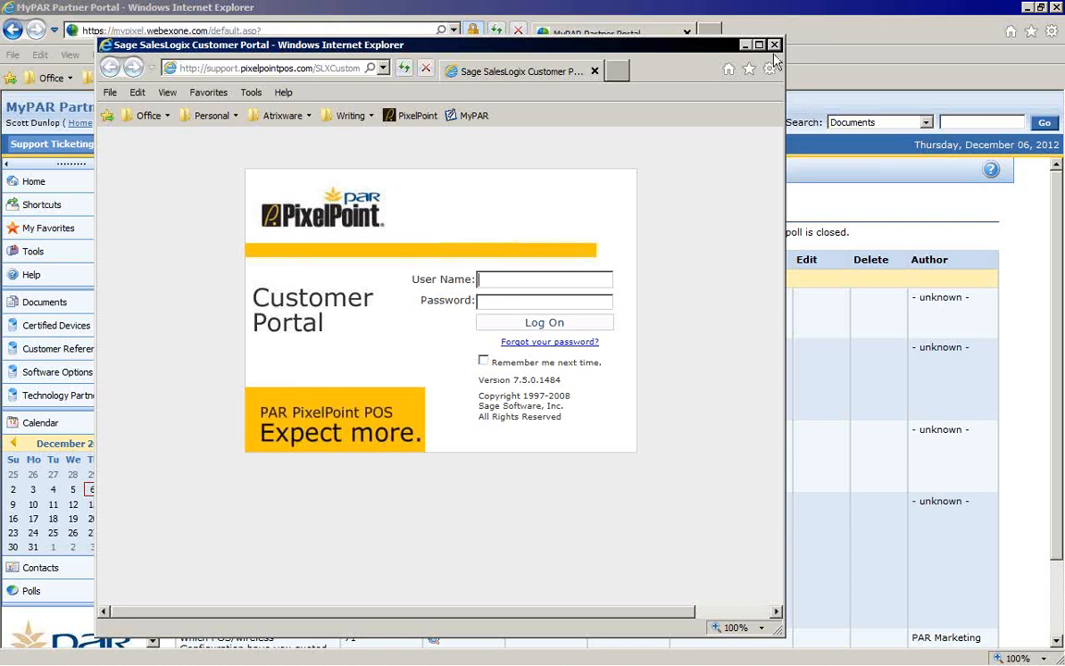
click(696, 35)
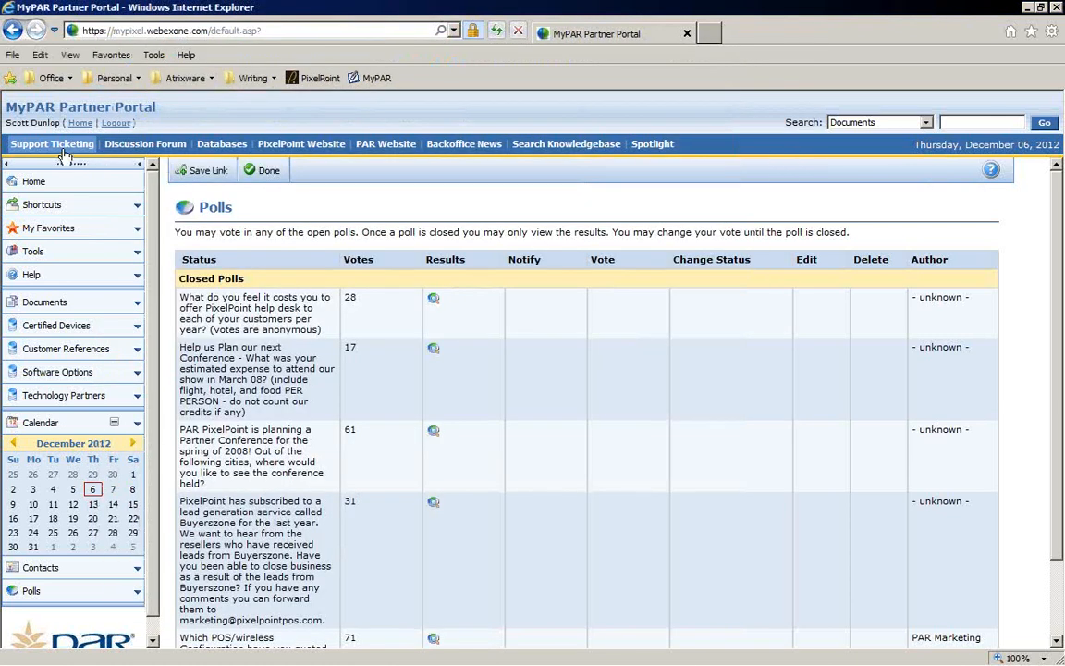
Step: Open the Discussion Forum, allow all page content, and select the forum's user name and password fields
click(109, 143)
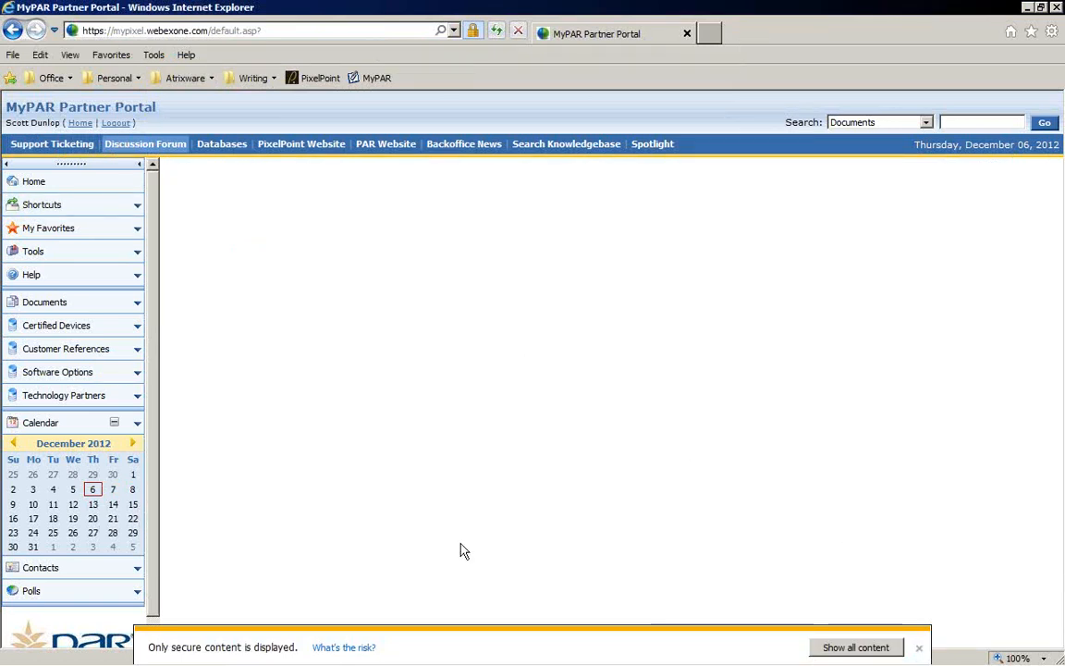
click(851, 647)
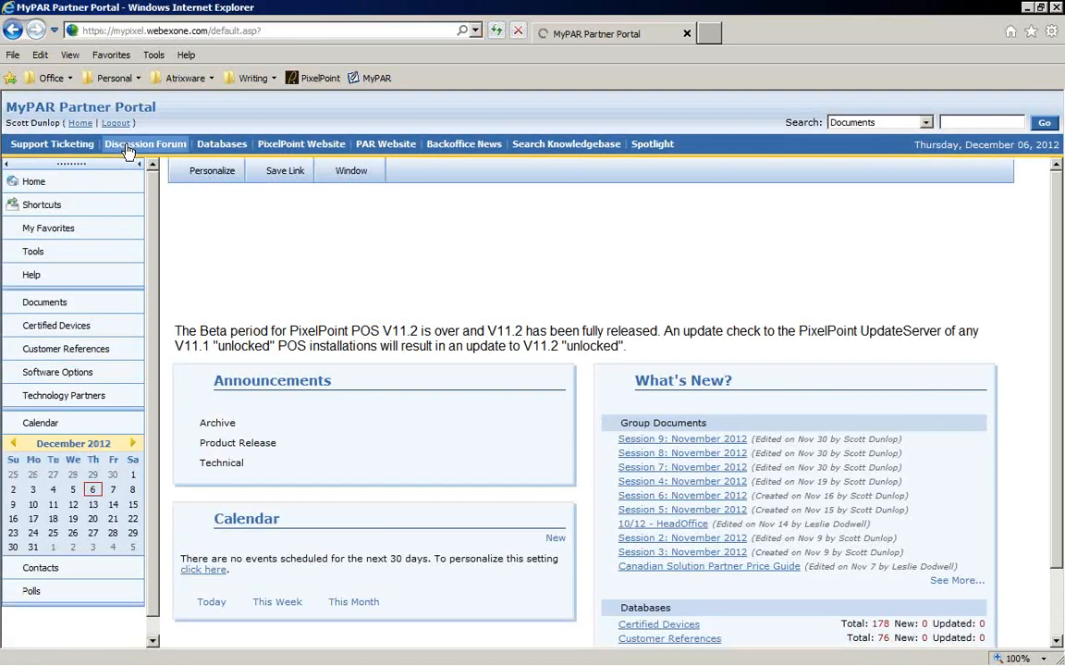
click(128, 146)
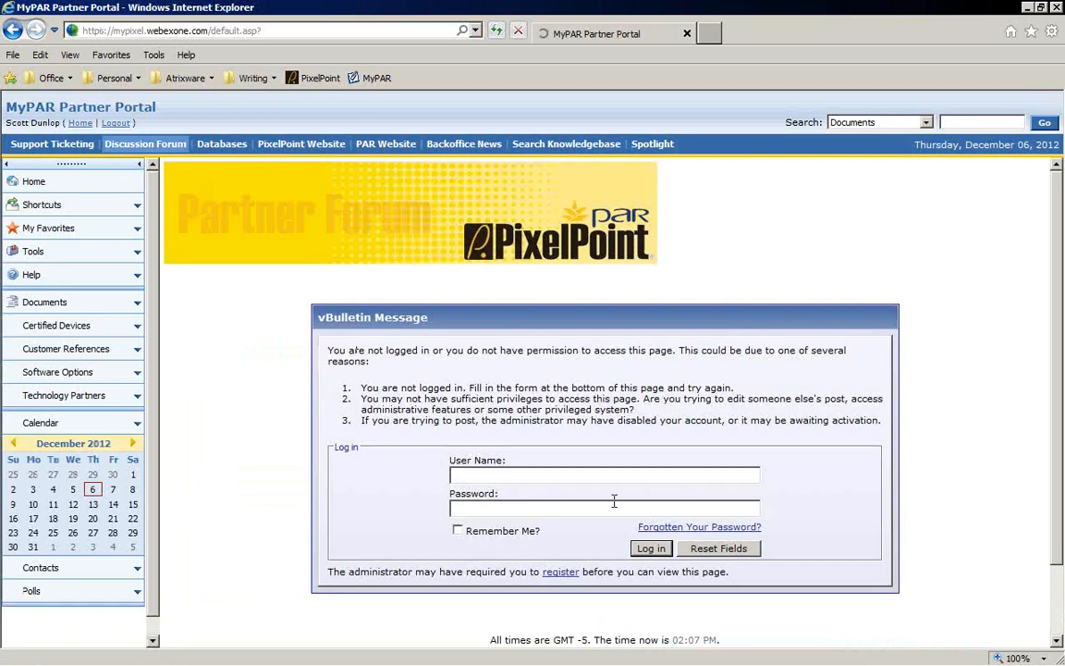
click(525, 476)
click(530, 510)
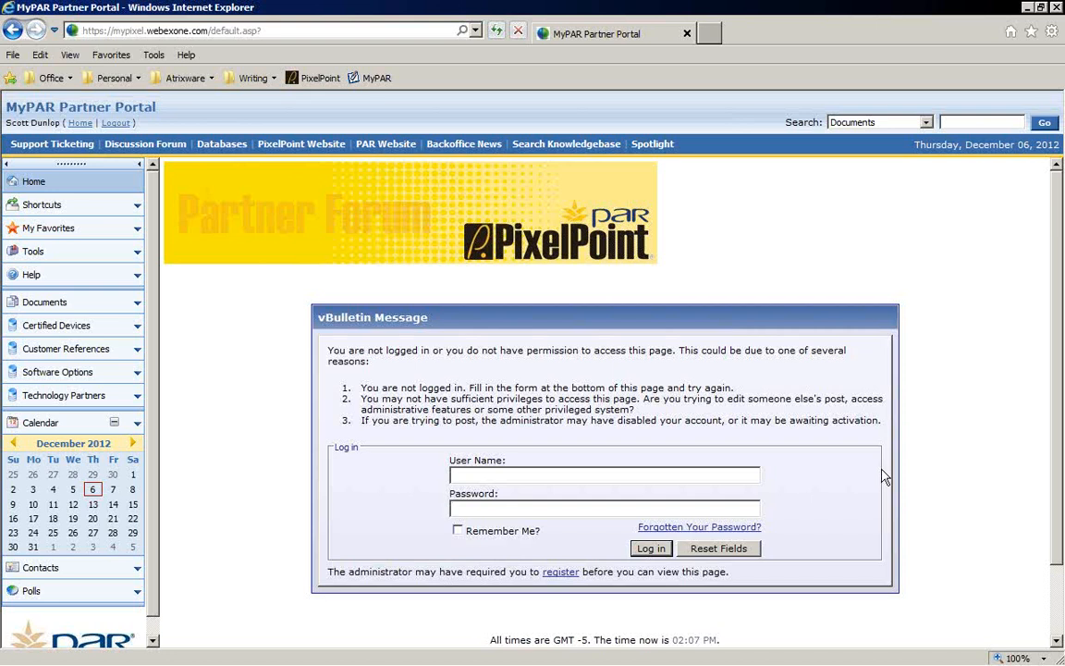
Step: Open Databases and open the Certified Devices database from the list
click(211, 148)
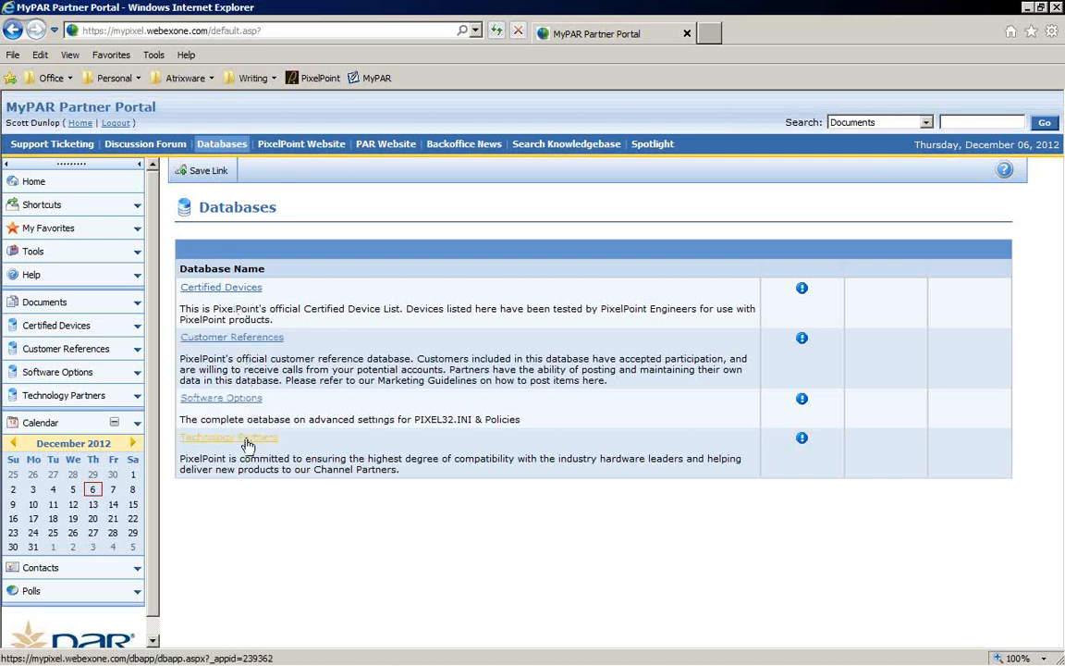
click(221, 288)
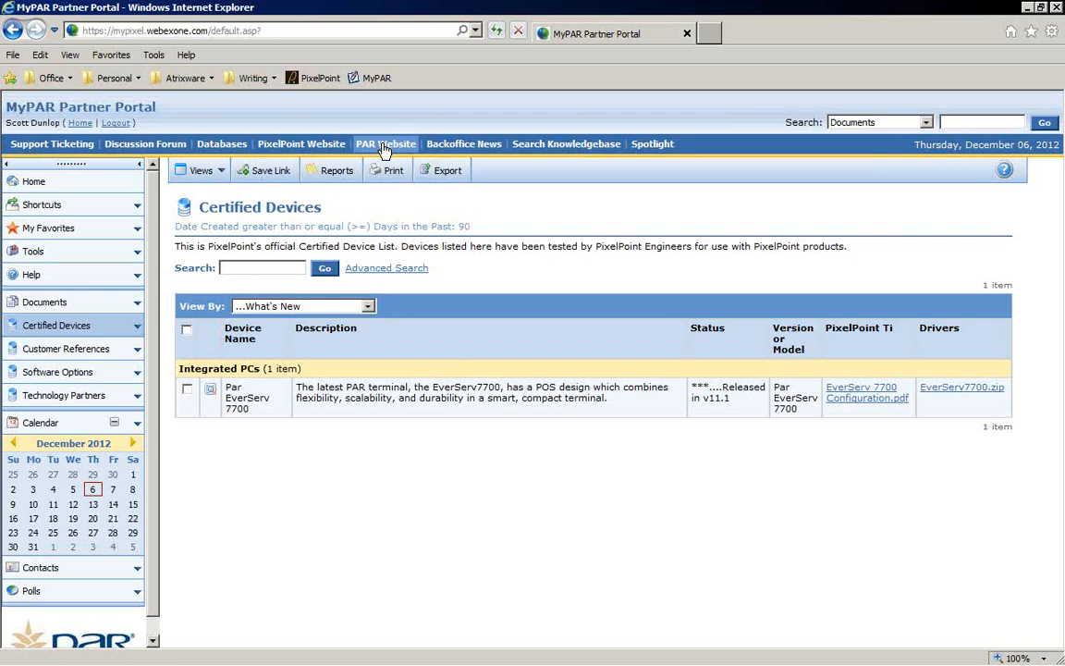
Step: Open Backoffice News in its window, scroll through the PixelPoint 11 flyer, and close the window
click(481, 146)
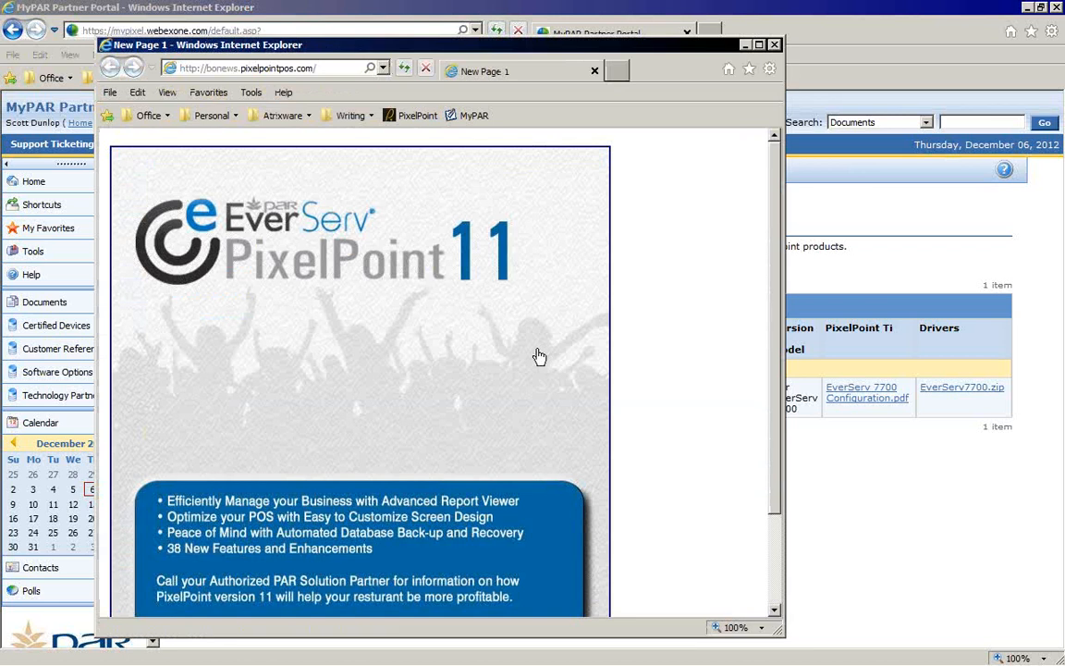
scroll(540, 357, down, 2)
scroll(559, 342, up, 2)
scroll(557, 380, down, 1)
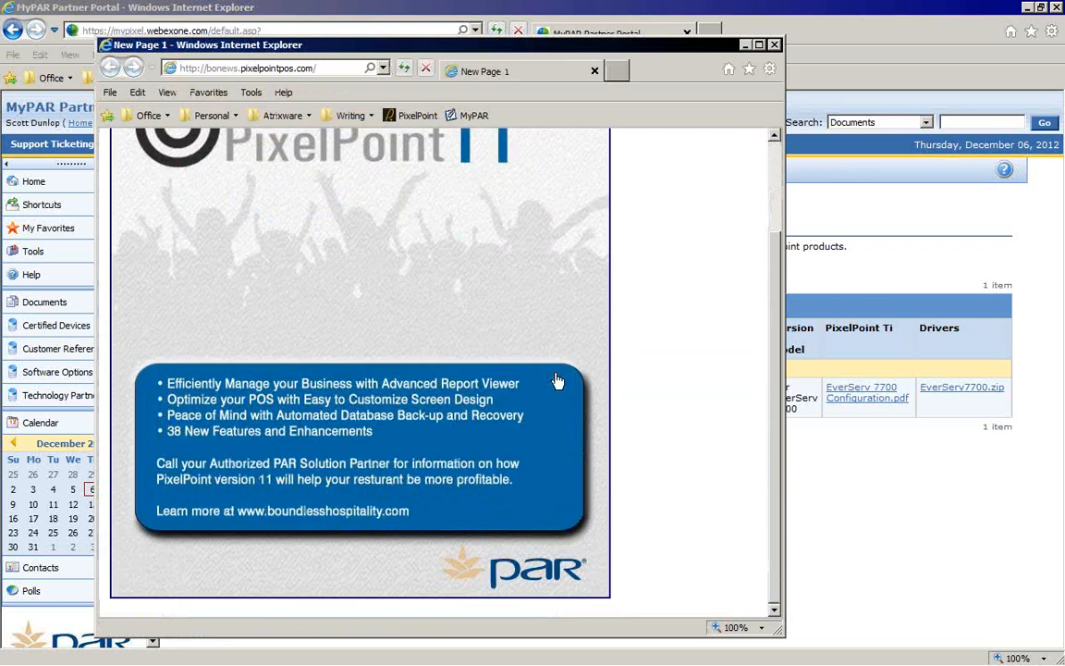
scroll(558, 379, up, 1)
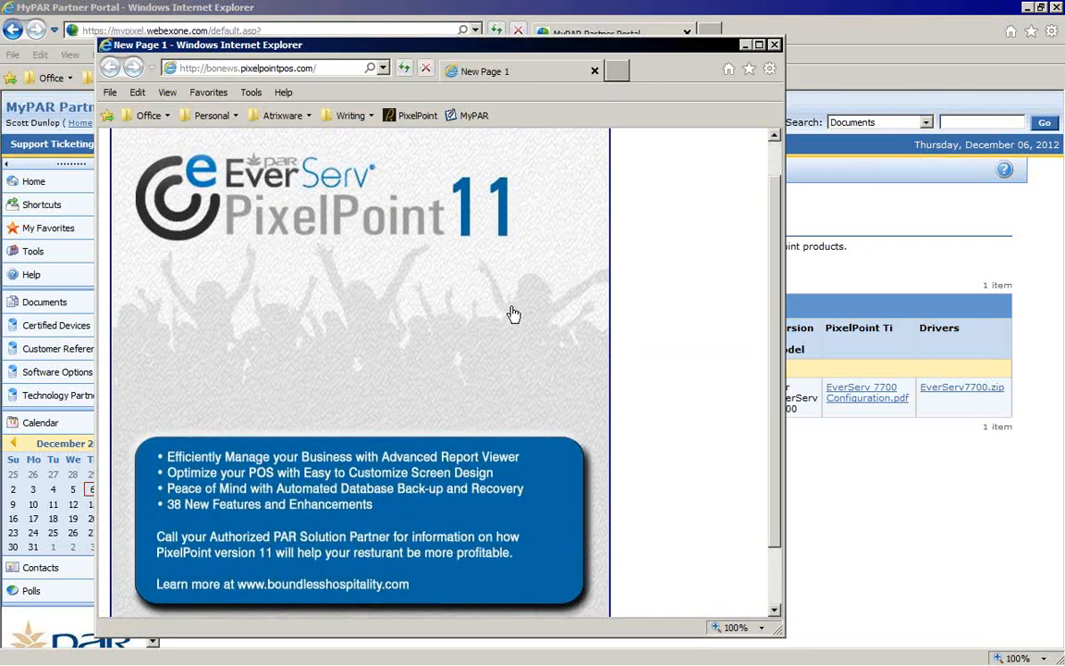
click(775, 44)
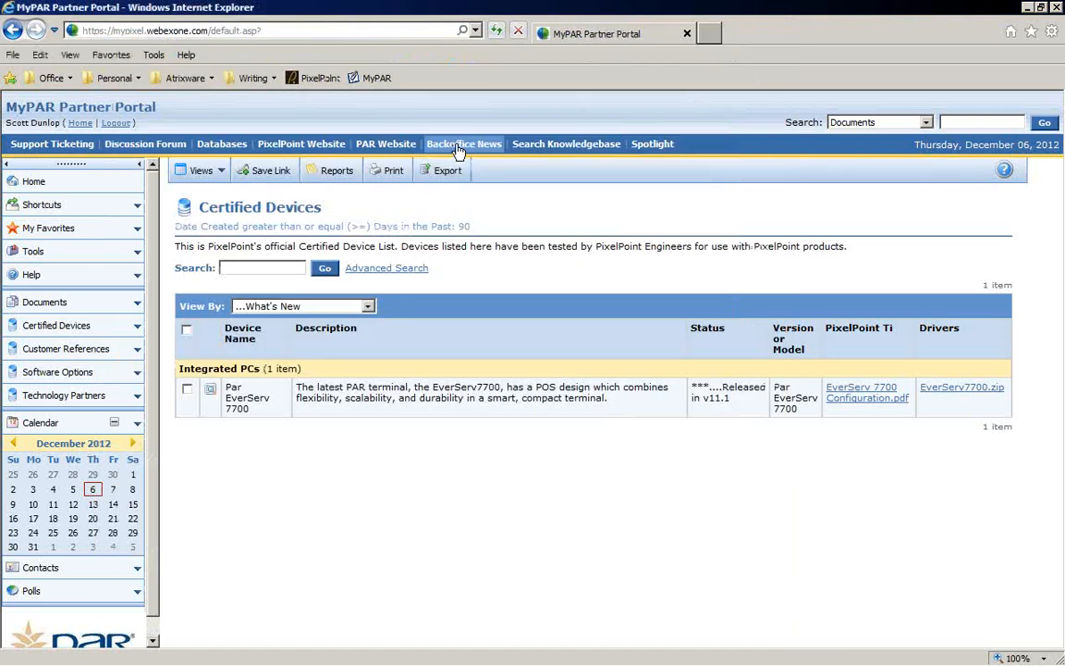
Step: Open Search Knowledgebase and scroll through the article categories
click(610, 145)
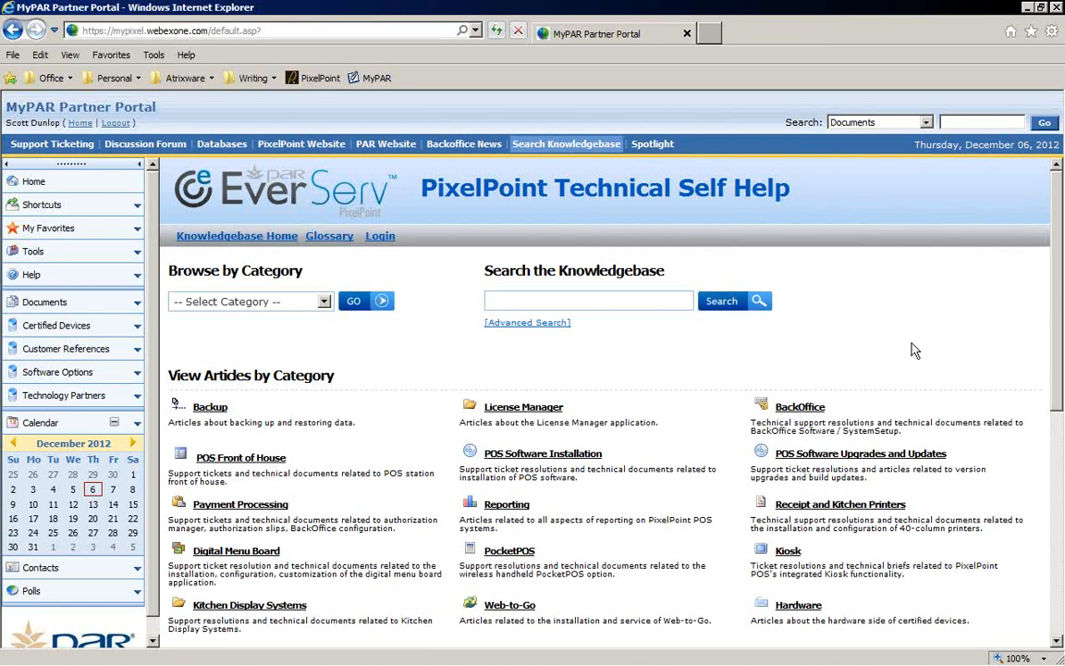
scroll(913, 349, down, 1)
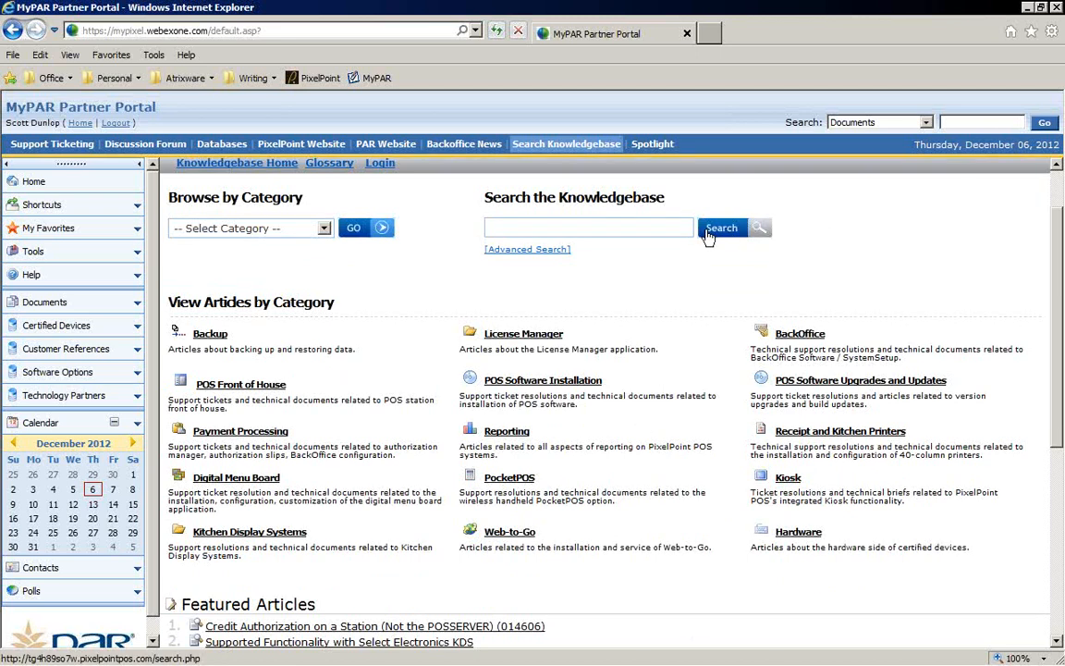
Step: Open Spotlight and scroll through the spotlighted technology partners
click(653, 145)
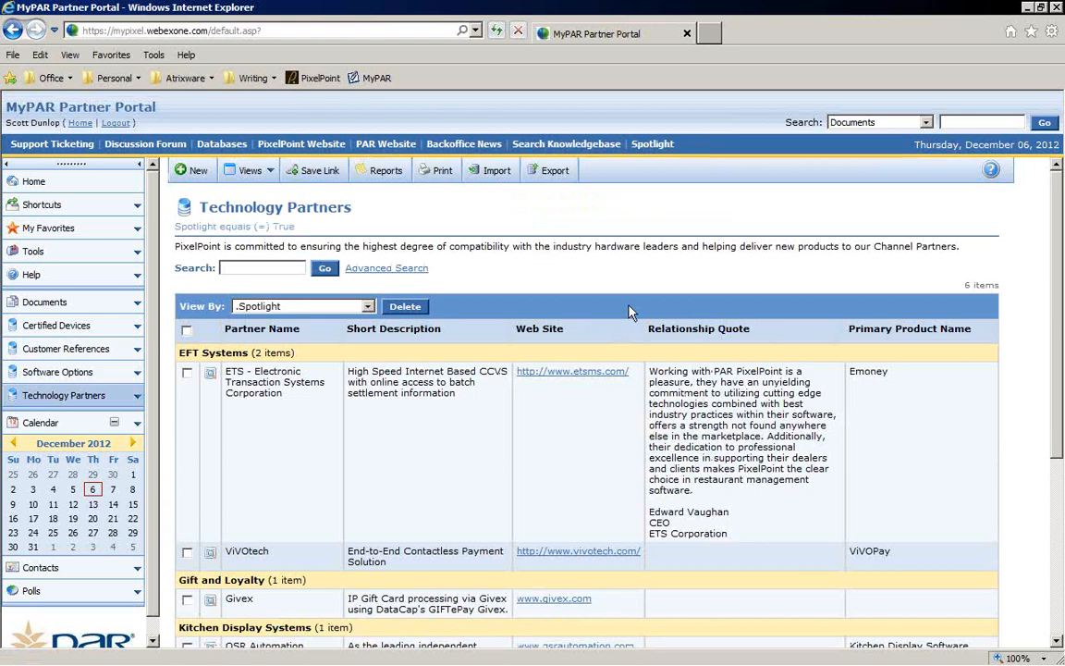
scroll(633, 315, down, 3)
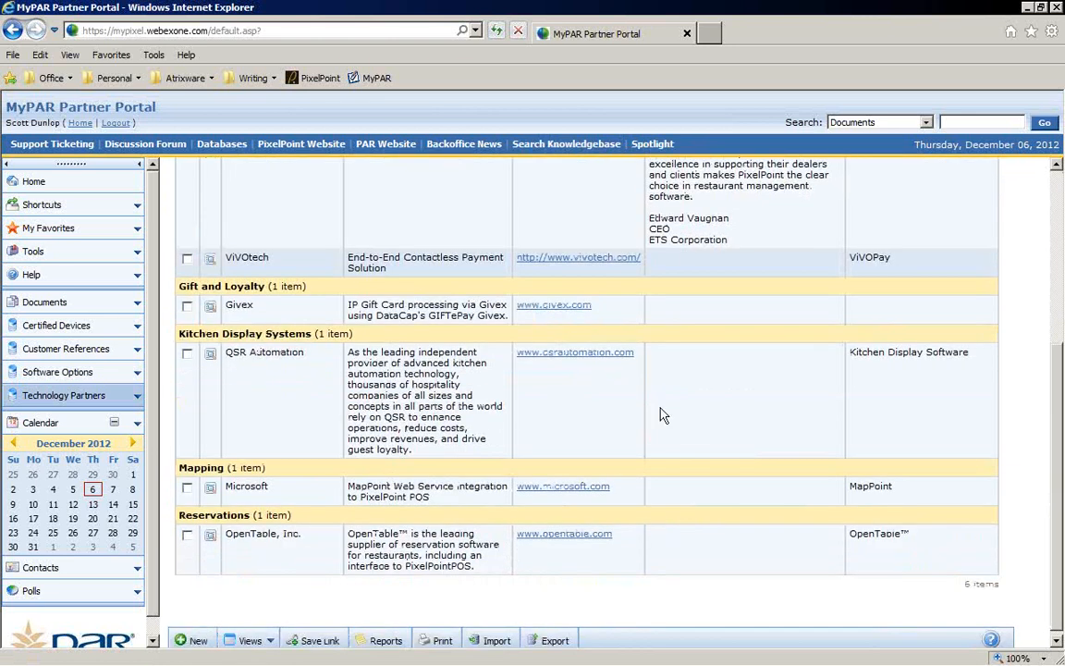
Step: Scroll through the spotlighted technology partners list again to review each partner's entry
scroll(671, 414, down, 1)
scroll(616, 371, up, 3)
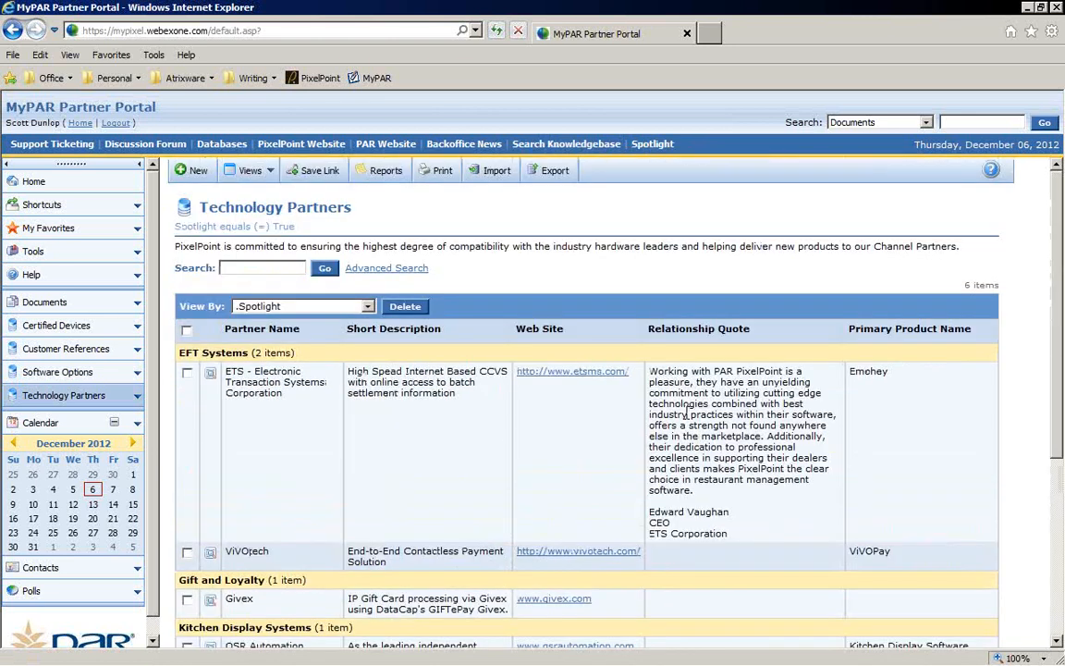
scroll(216, 286, down, 2)
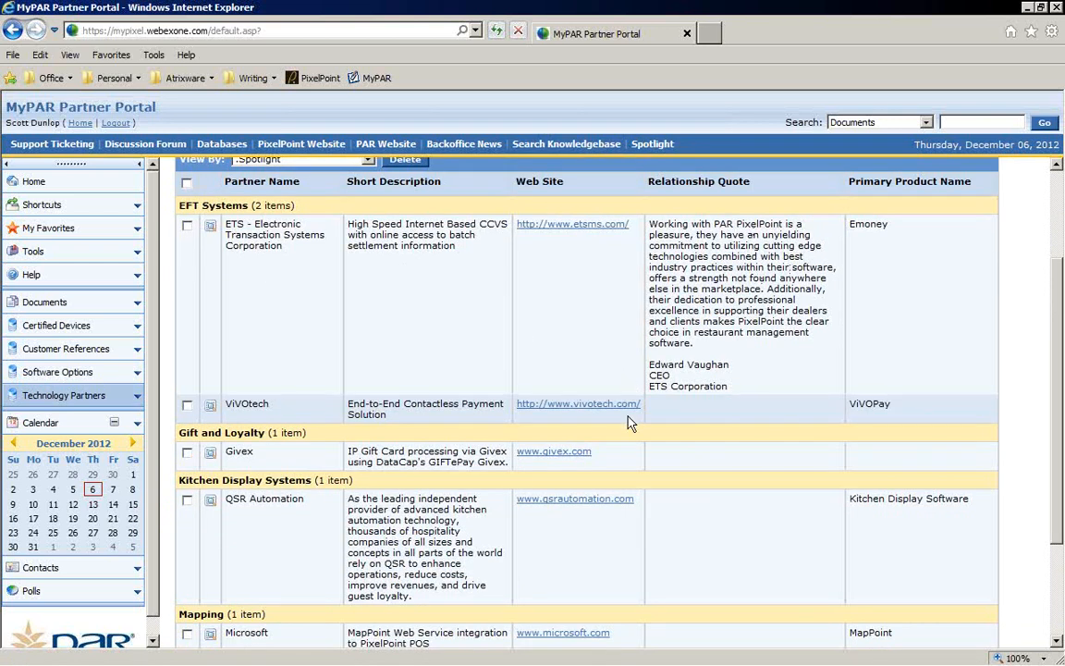
scroll(236, 418, down, 3)
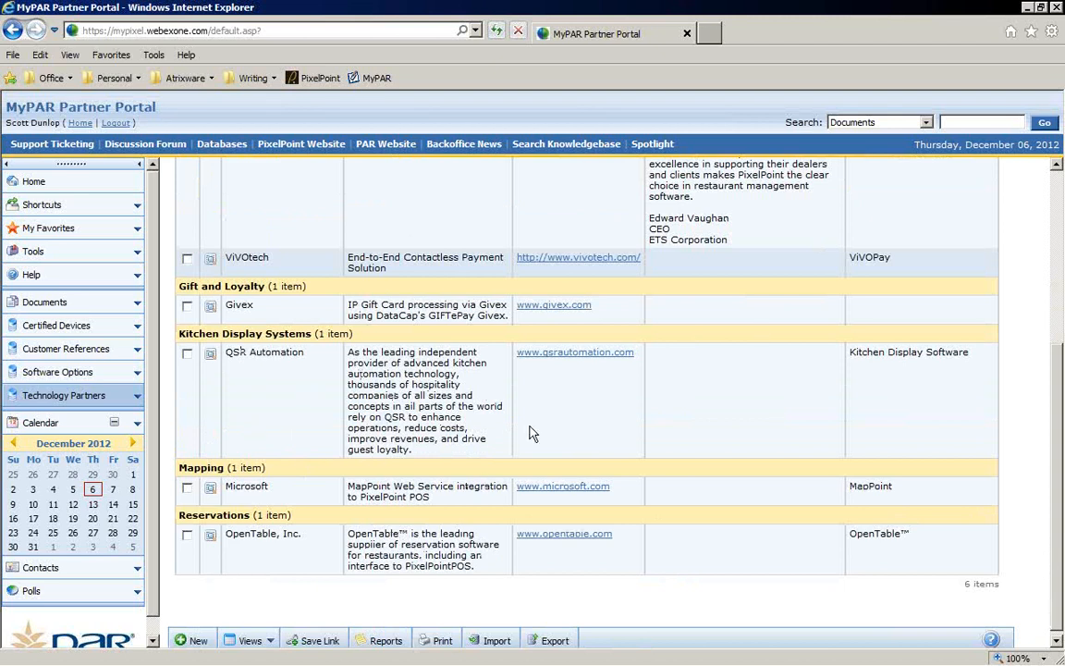
scroll(637, 416, up, 3)
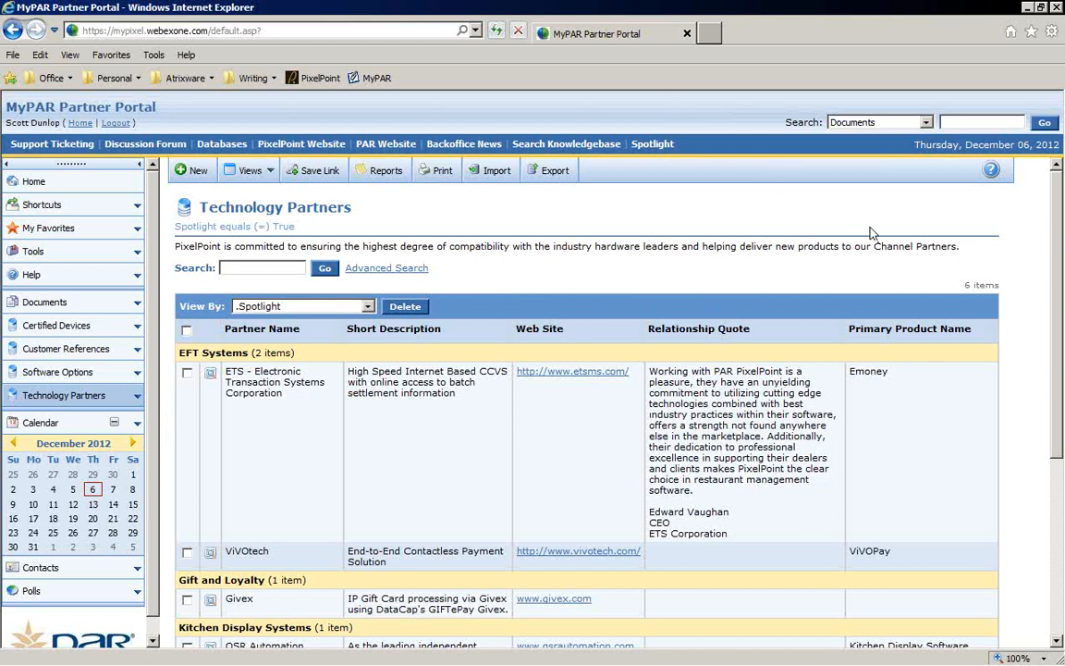
Step: Search the portal's Documents for kiosk
click(927, 124)
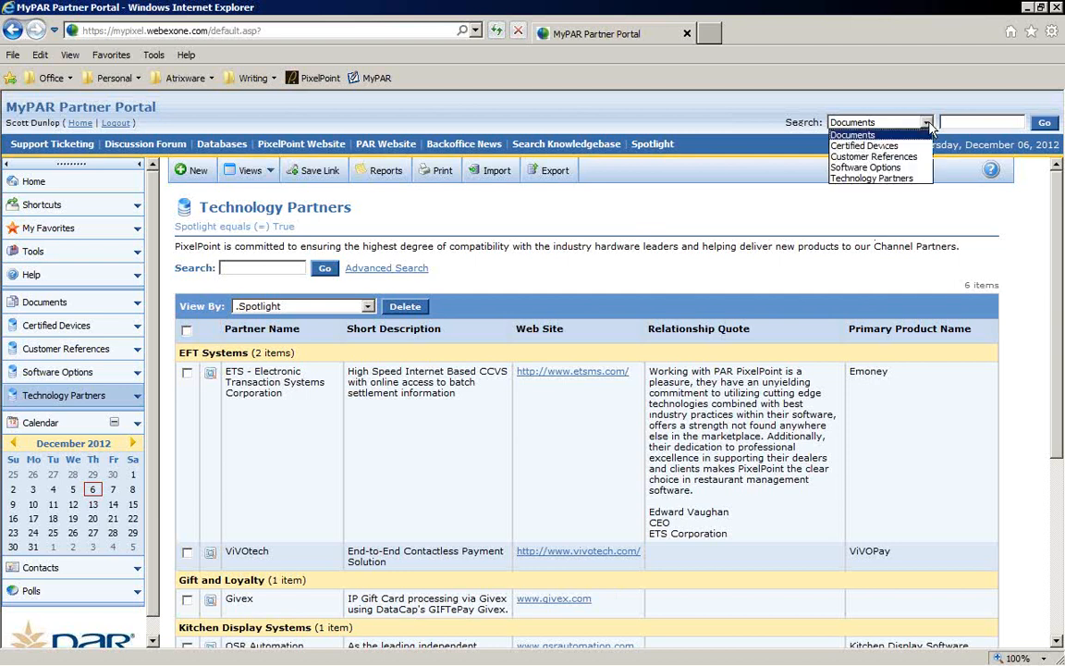
click(929, 128)
click(943, 122)
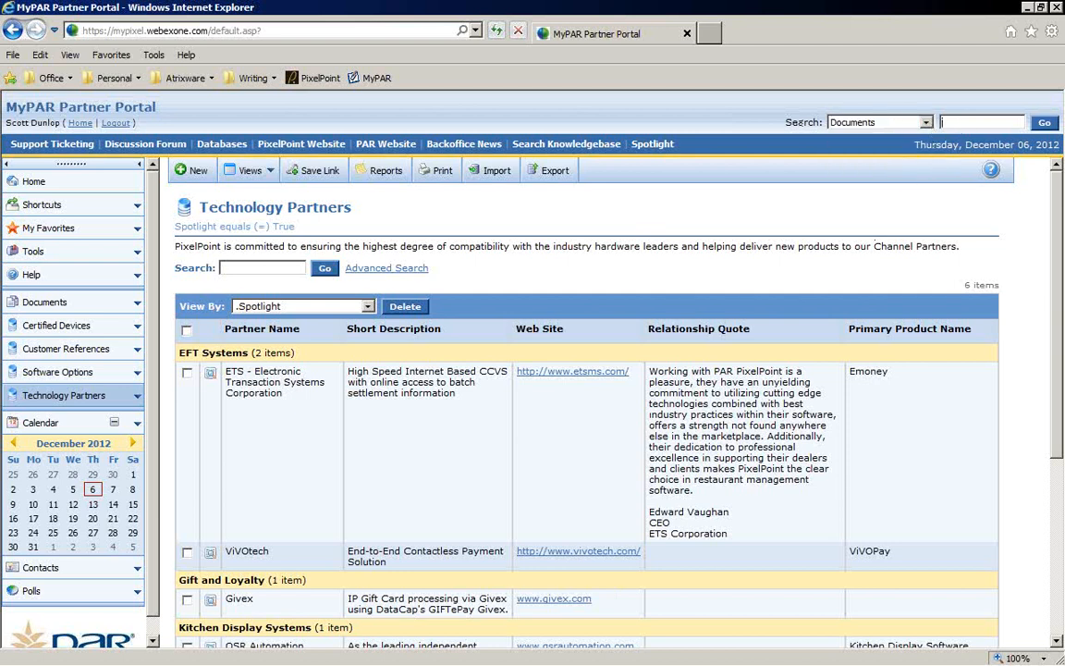
text(kiosk)
key(Return)
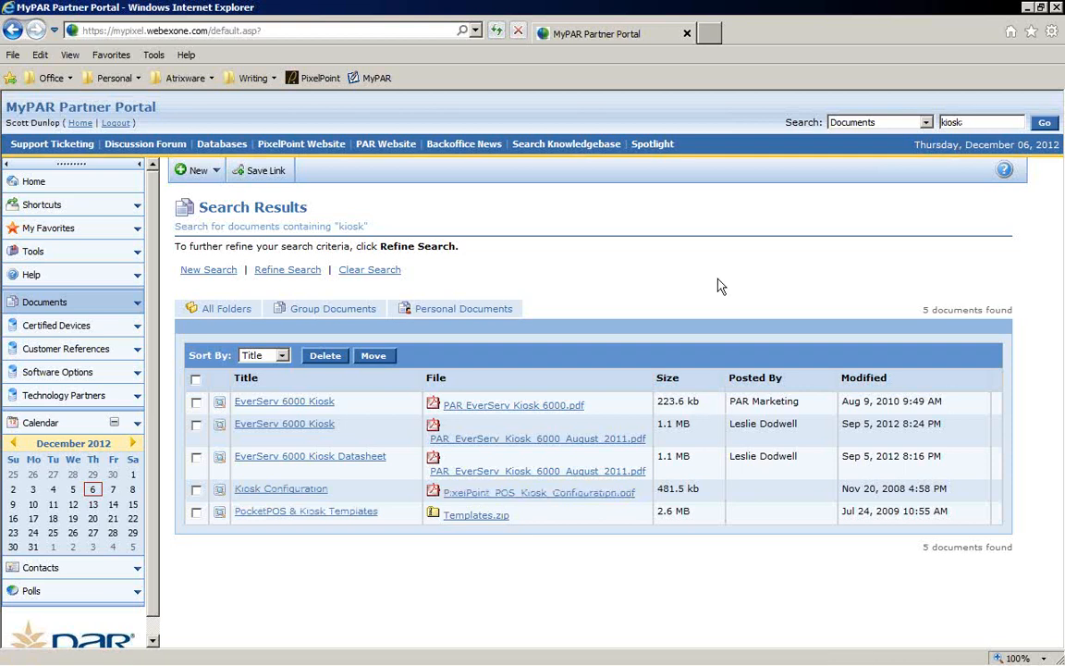
Step: Log out of the portal, open the Request an Invitation form, and return to the login page
click(115, 123)
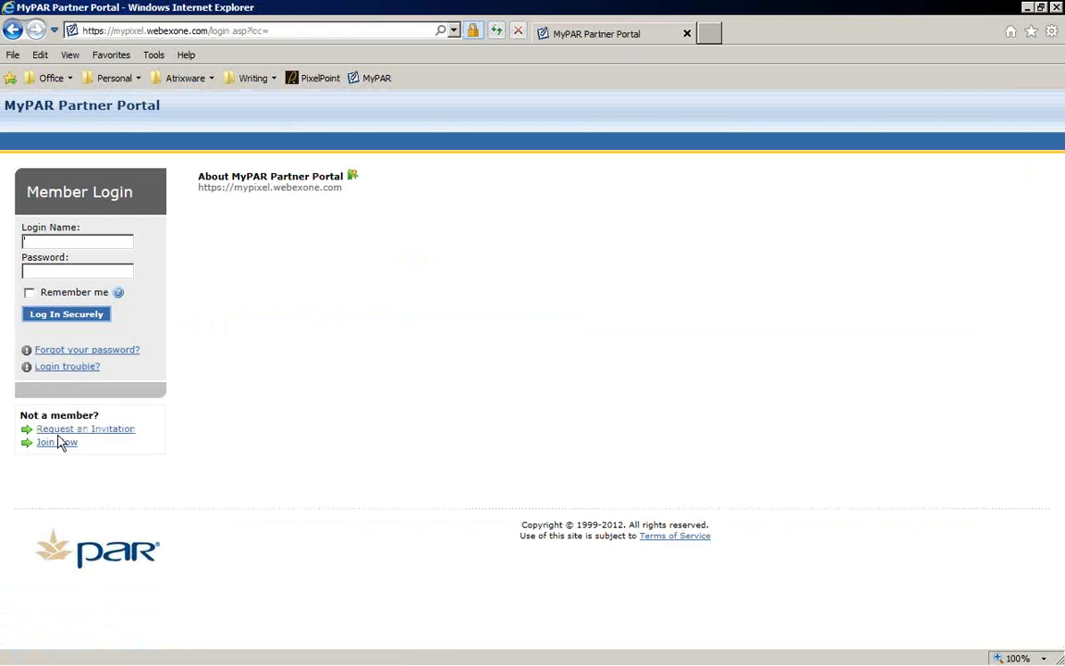
click(123, 430)
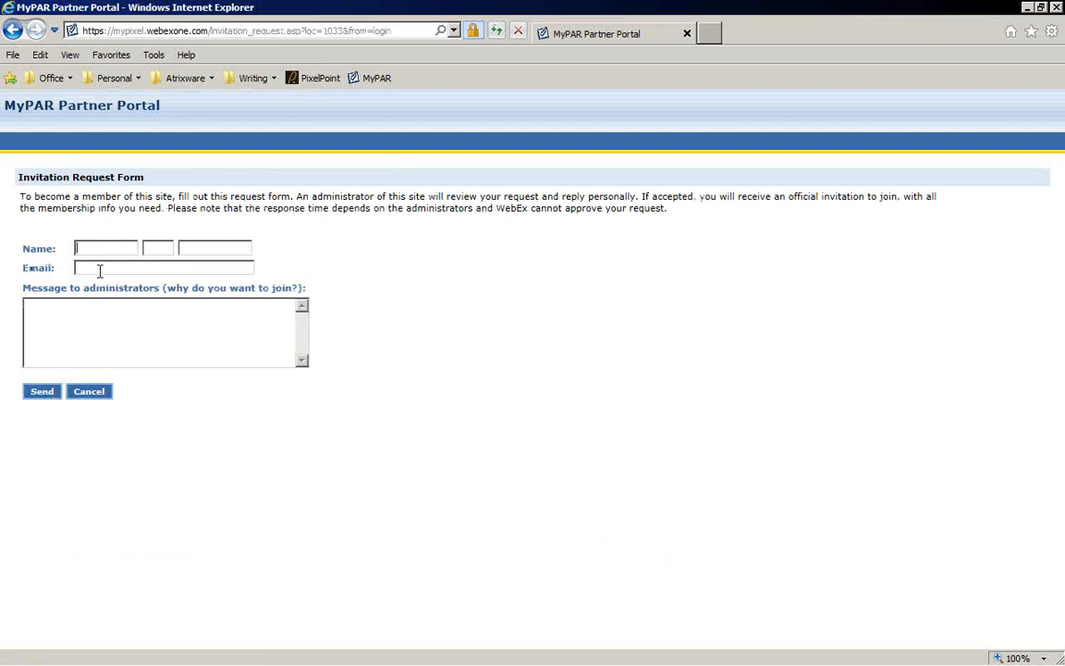
click(12, 33)
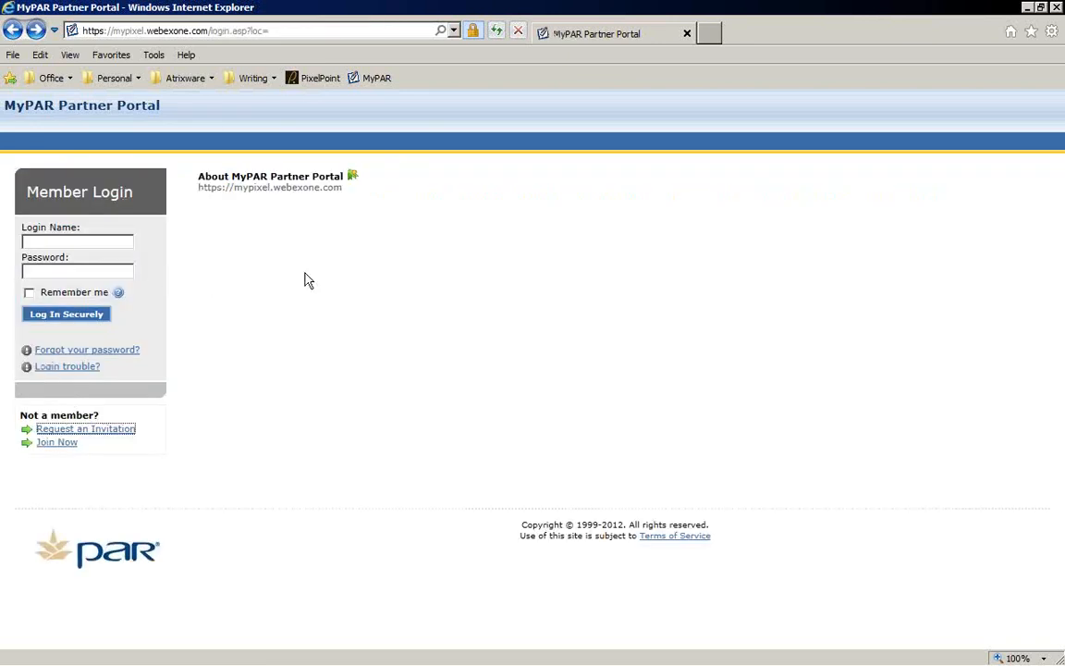
Step: Close the portal tab, launch POS Back Office from the desktop, and log in using manual login
click(687, 34)
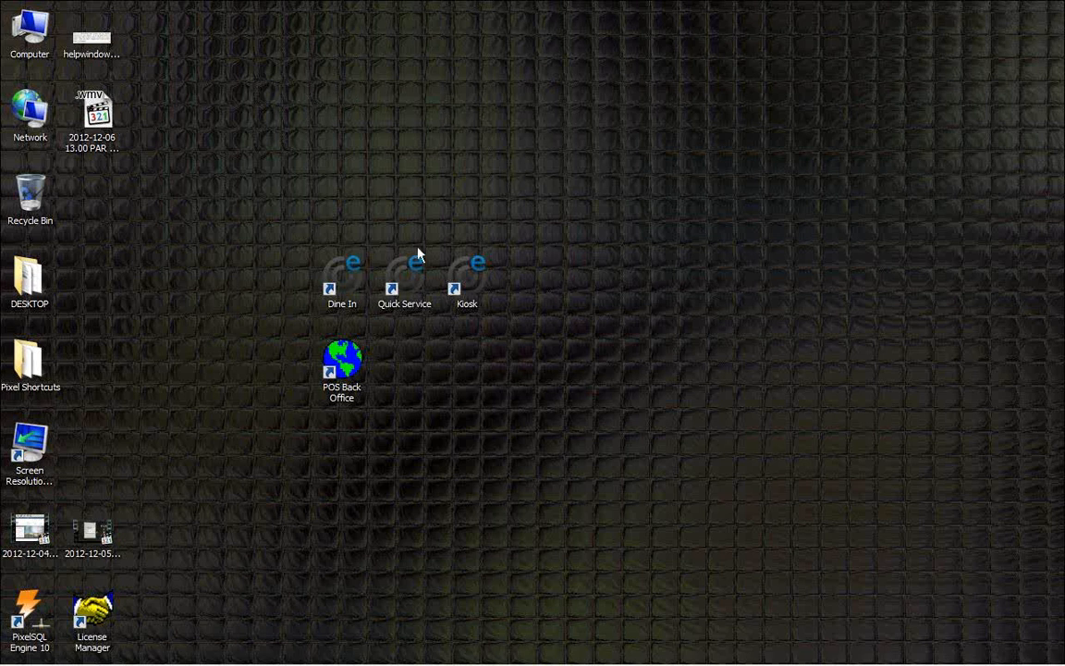
double_click(343, 360)
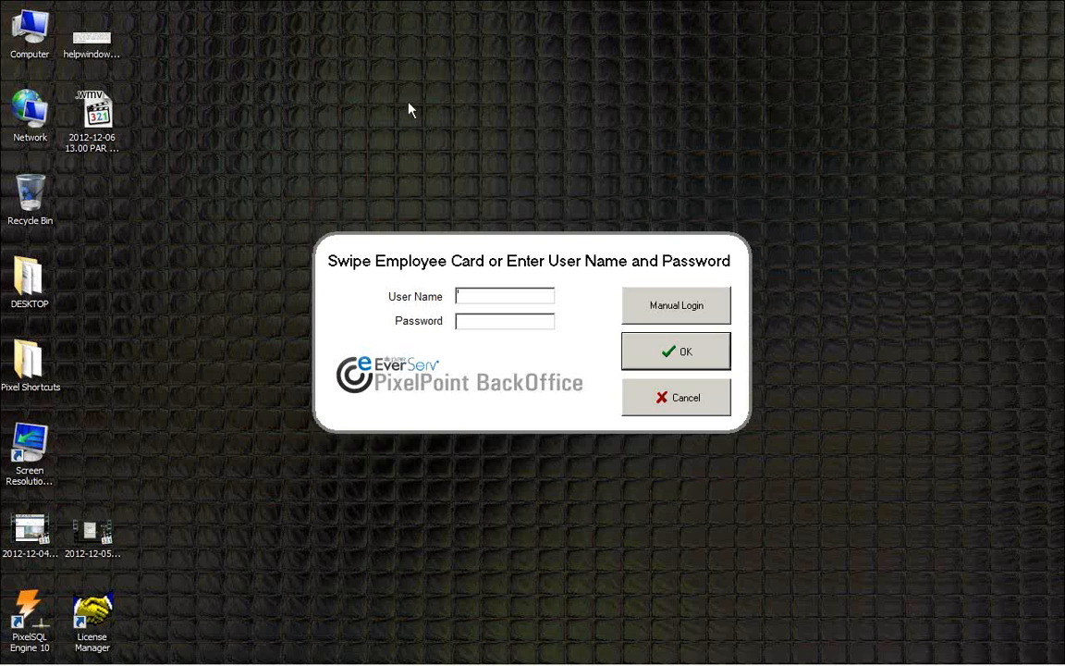
click(637, 313)
click(423, 459)
double_click(423, 459)
click(645, 446)
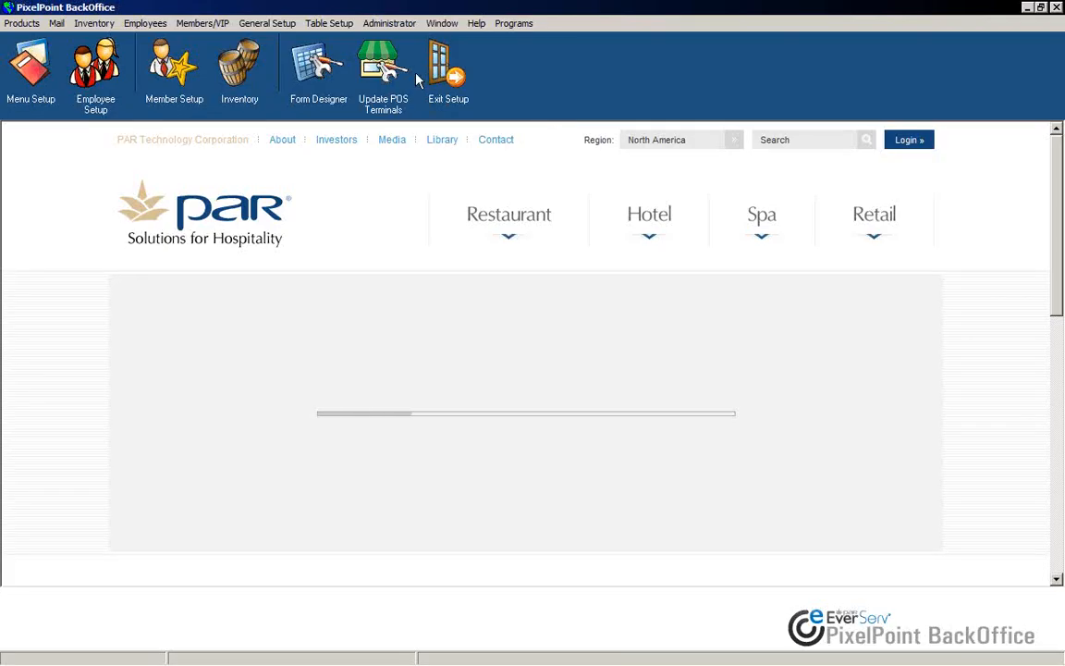
Step: Open Form Designer and open the Order 800x600 Quick Service - Aqua order form
click(392, 24)
click(407, 227)
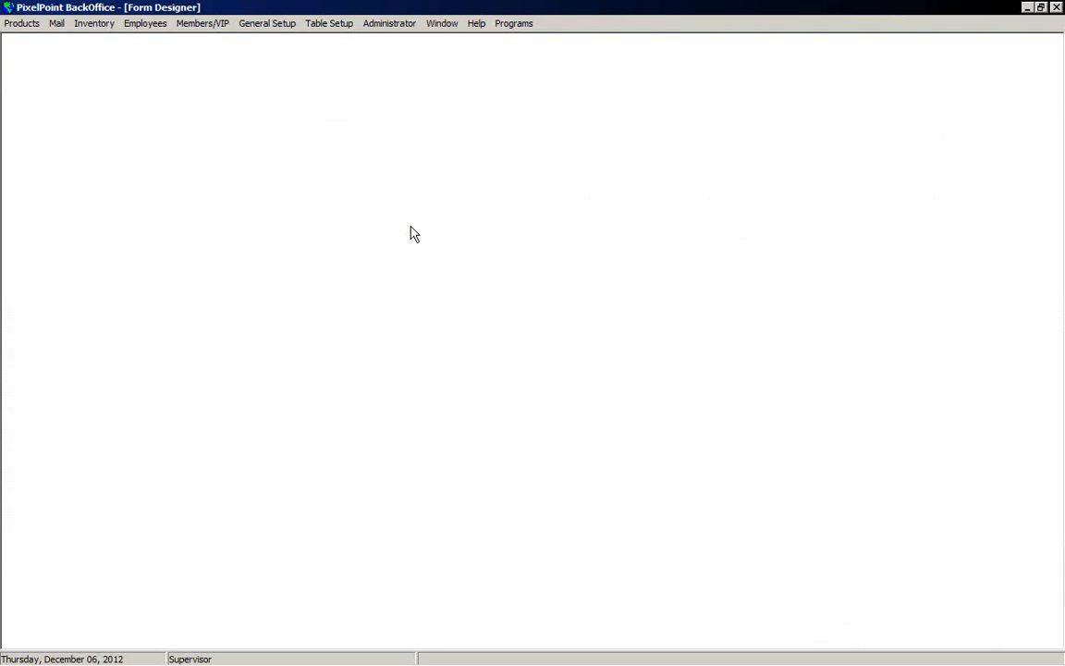
click(334, 278)
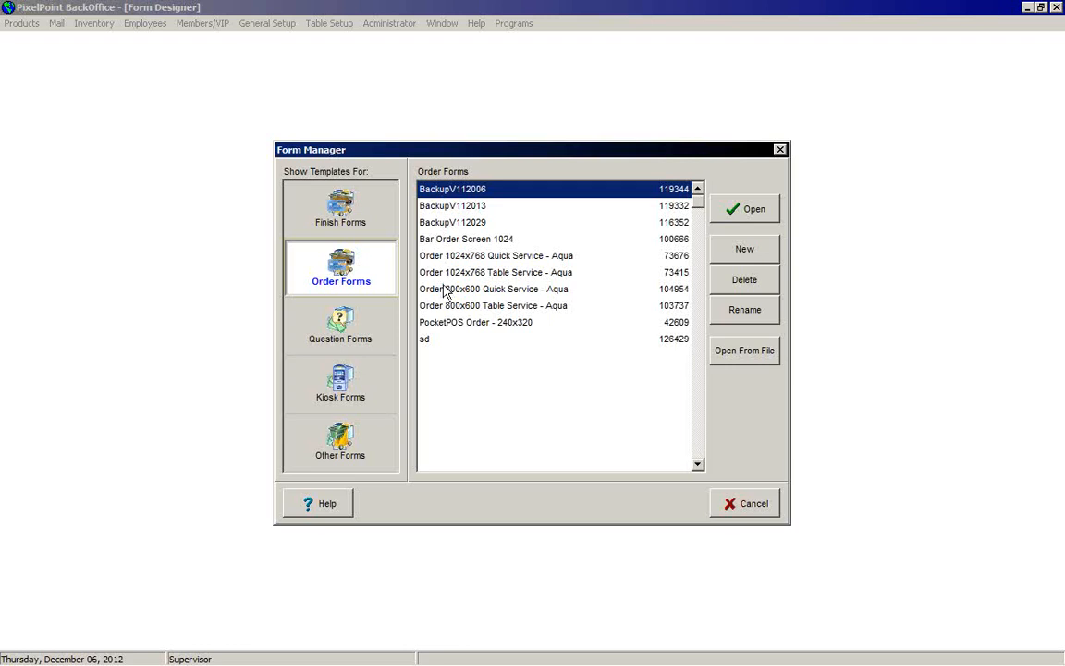
click(445, 294)
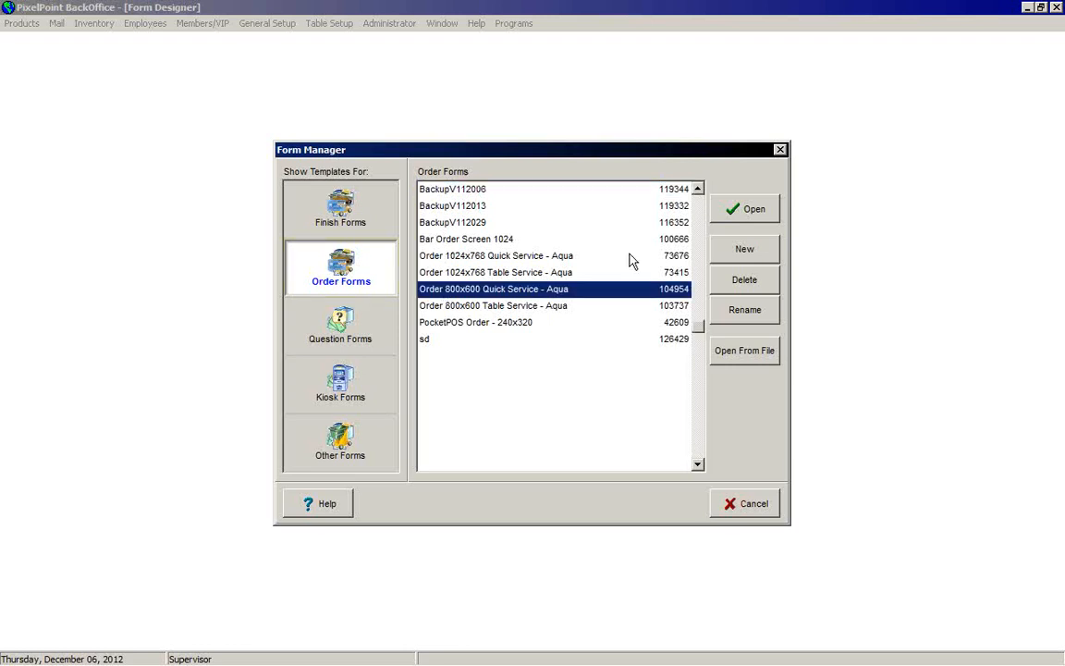
click(750, 209)
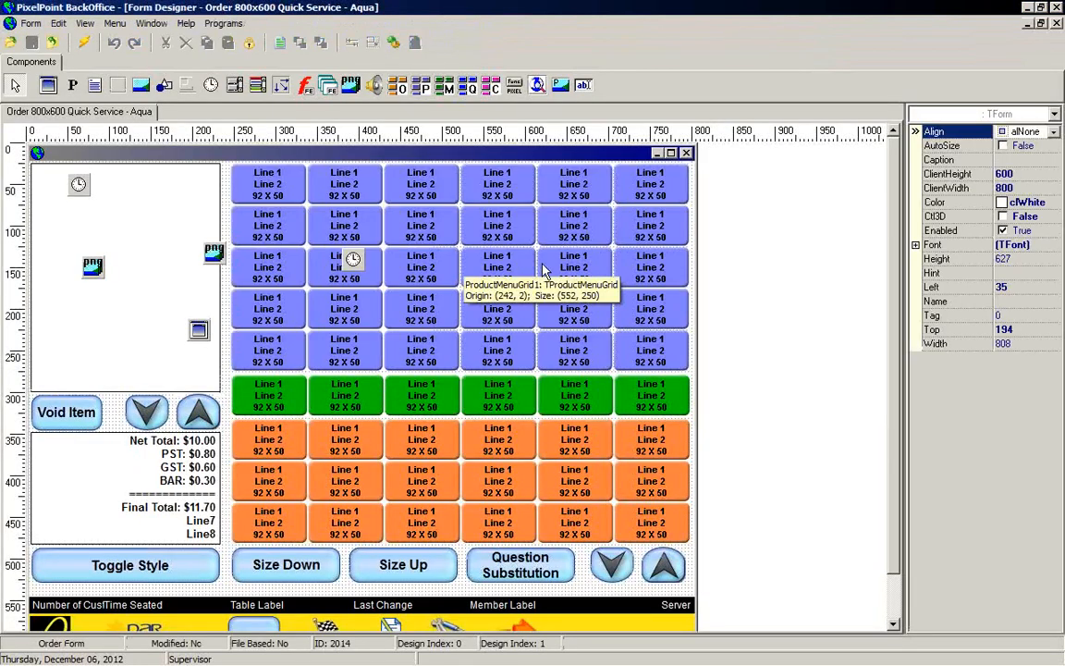
Step: Select the blue product menu grid and set its RowCount to 2
click(445, 243)
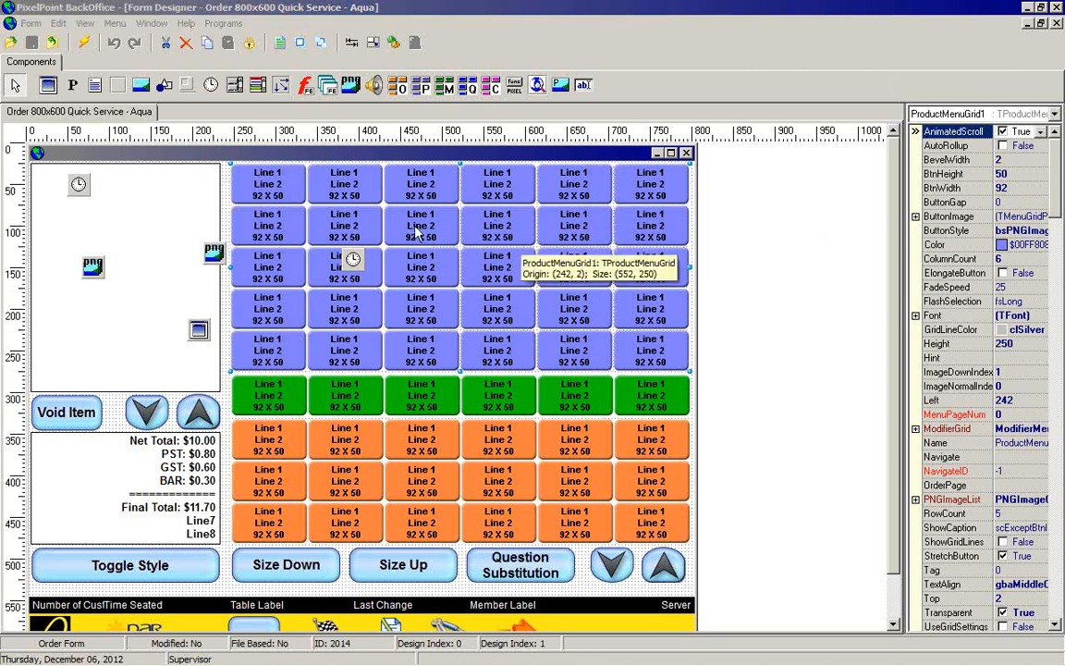
drag(447, 233, 446, 231)
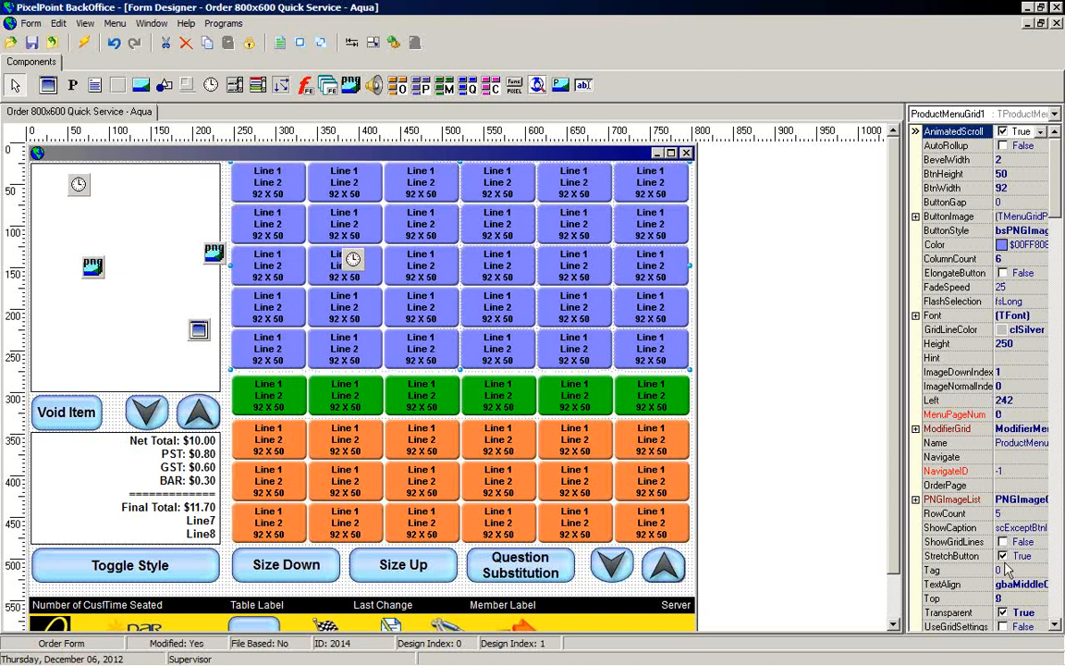
click(1006, 514)
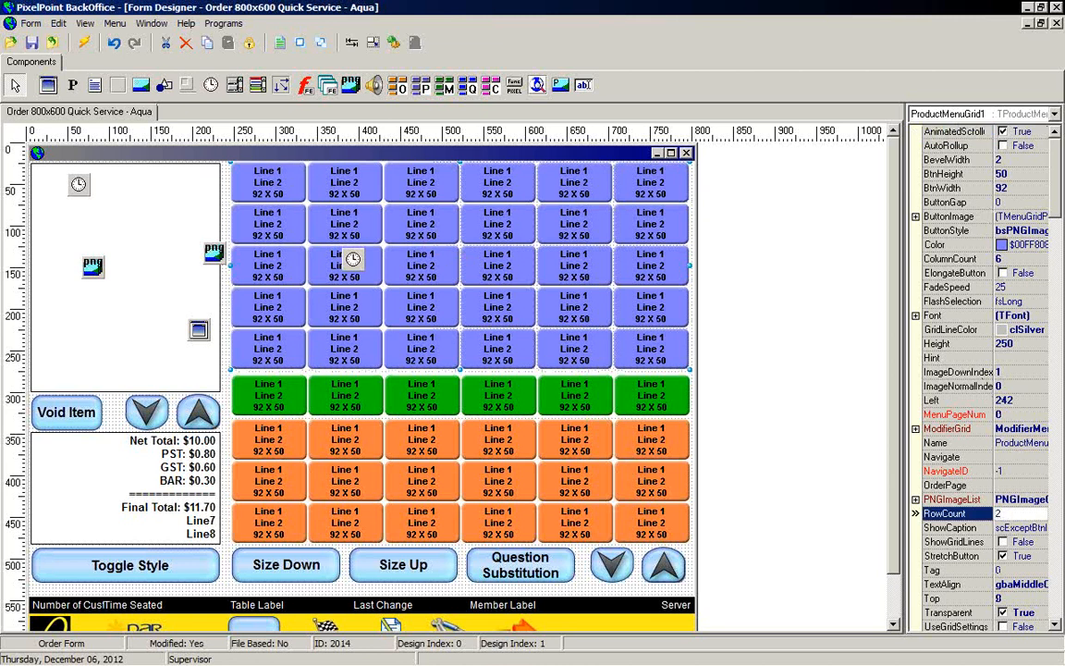
text(2)
key(Return)
key(Up)
key(Up)
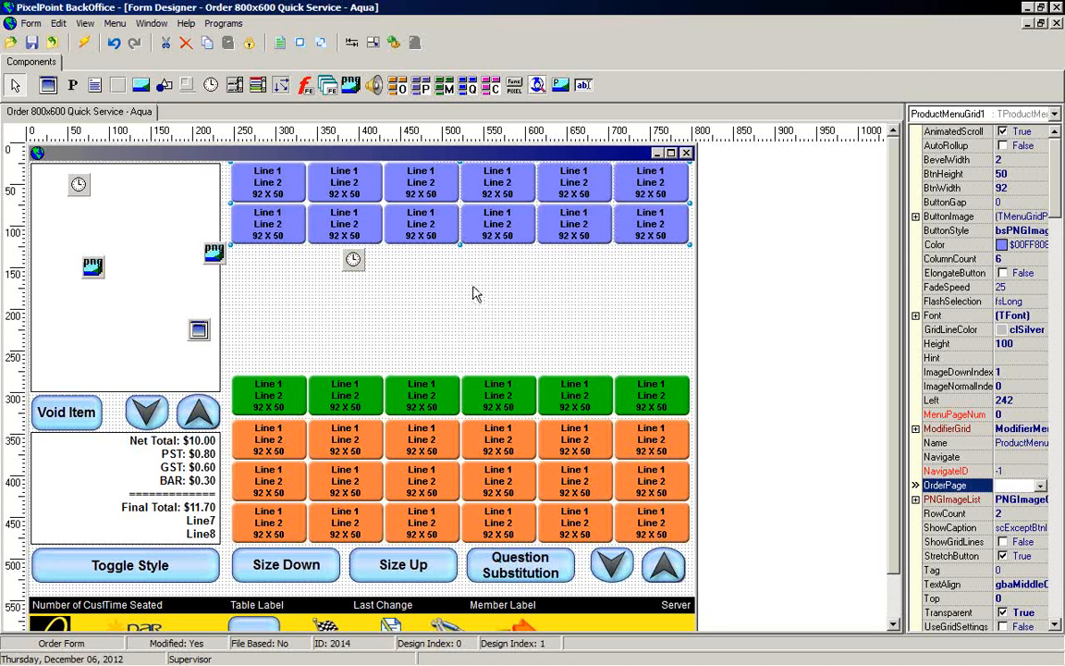
Step: Add a function button in the freed space below the product grid and set its Color to clSkyBlue
click(514, 85)
drag(447, 271, 570, 335)
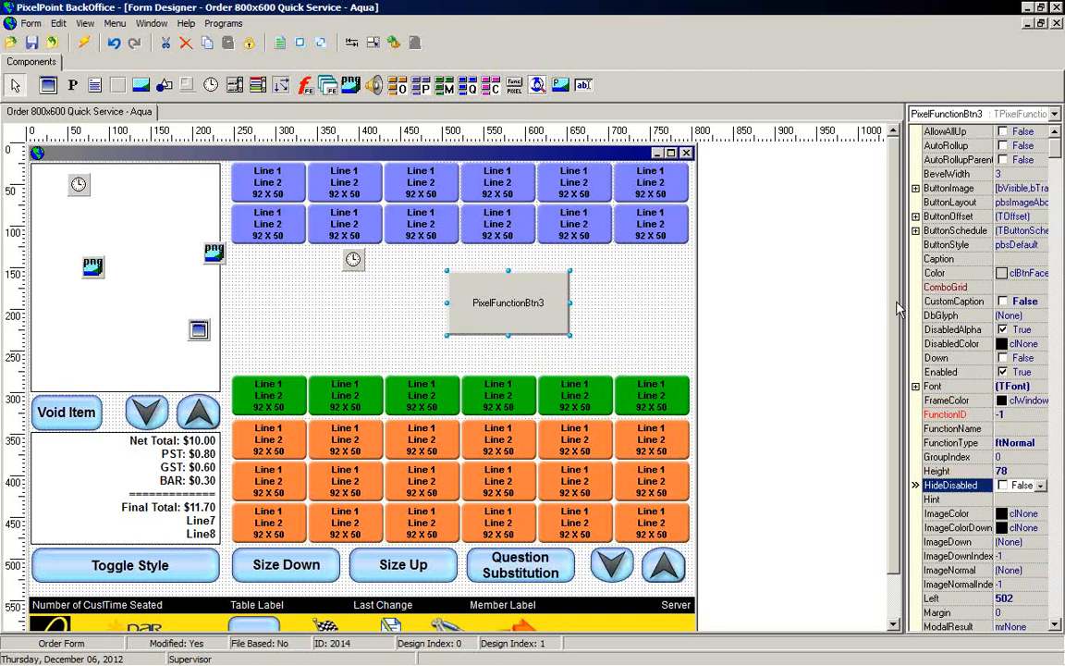
drag(904, 304, 846, 305)
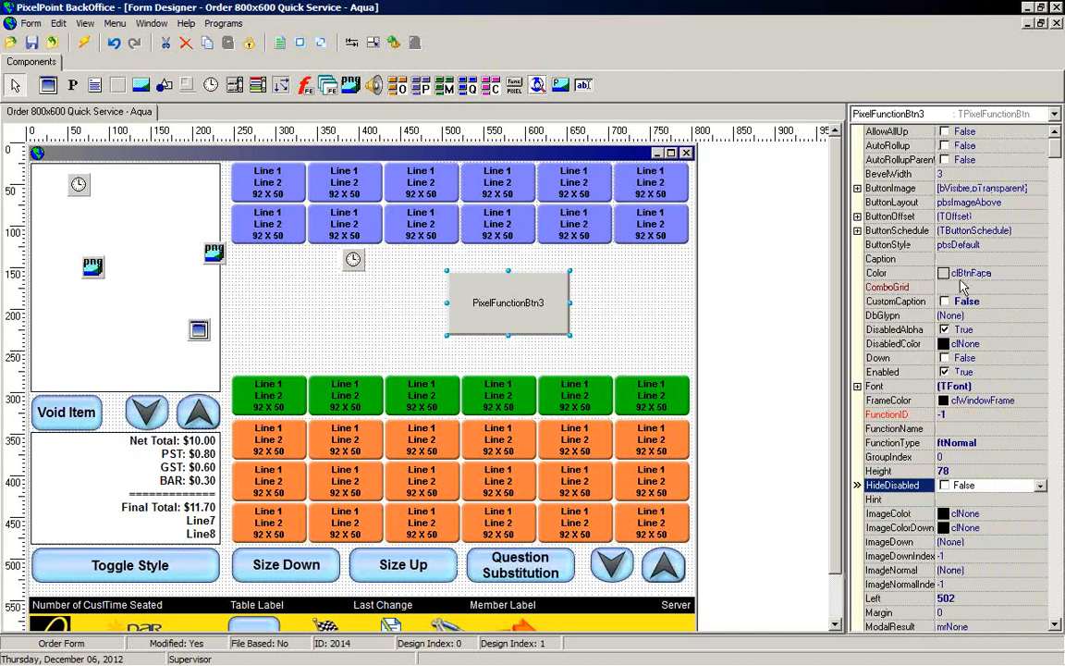
click(874, 272)
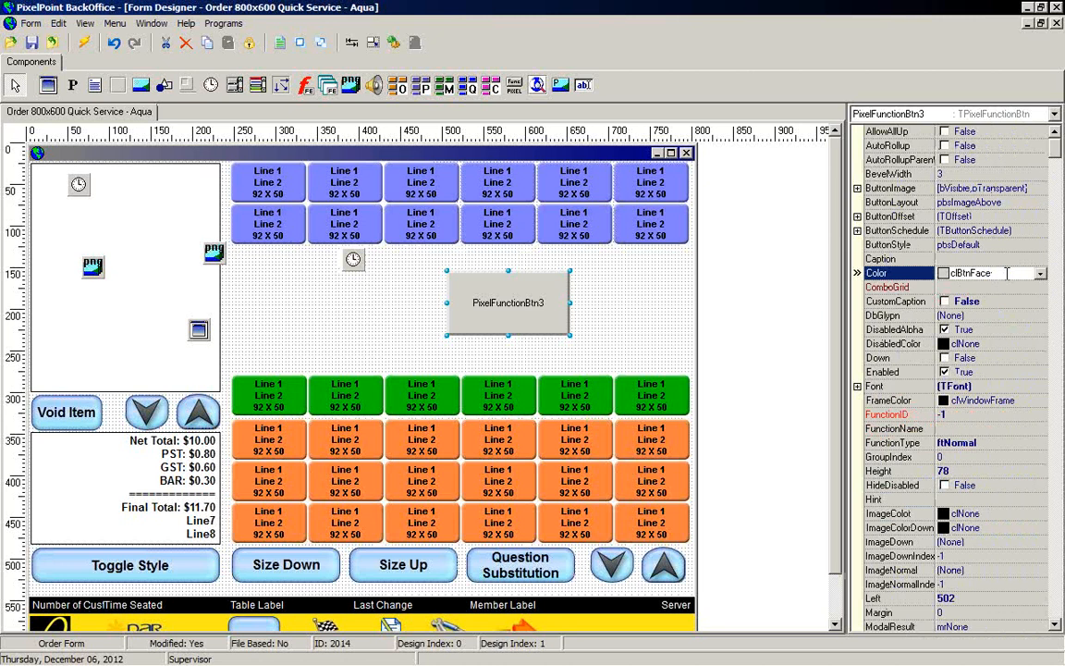
click(1040, 273)
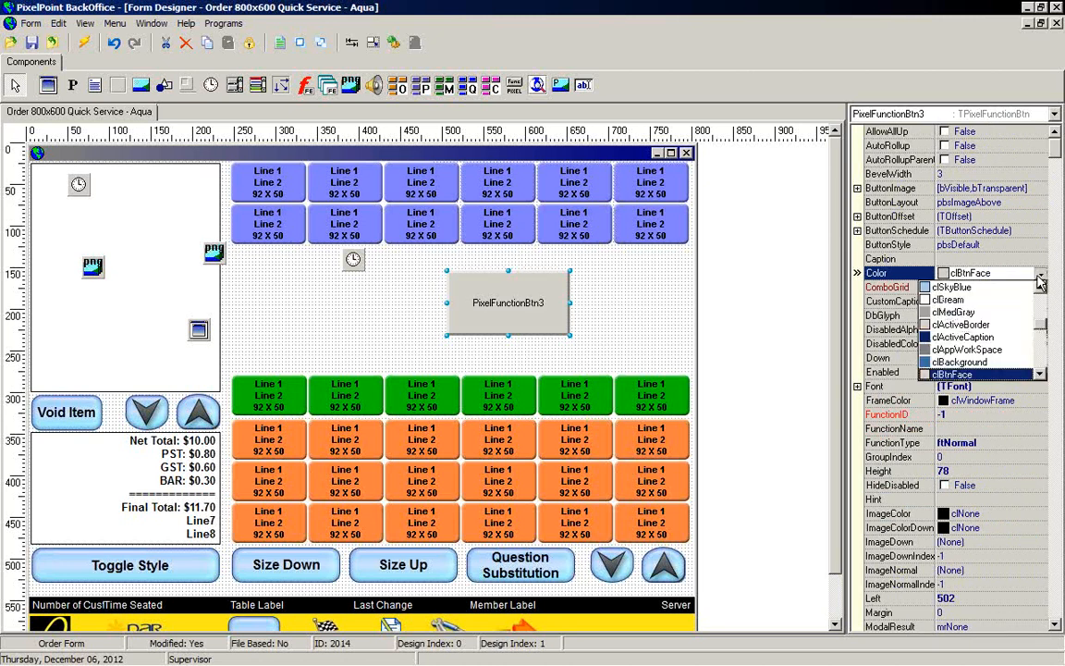
click(860, 268)
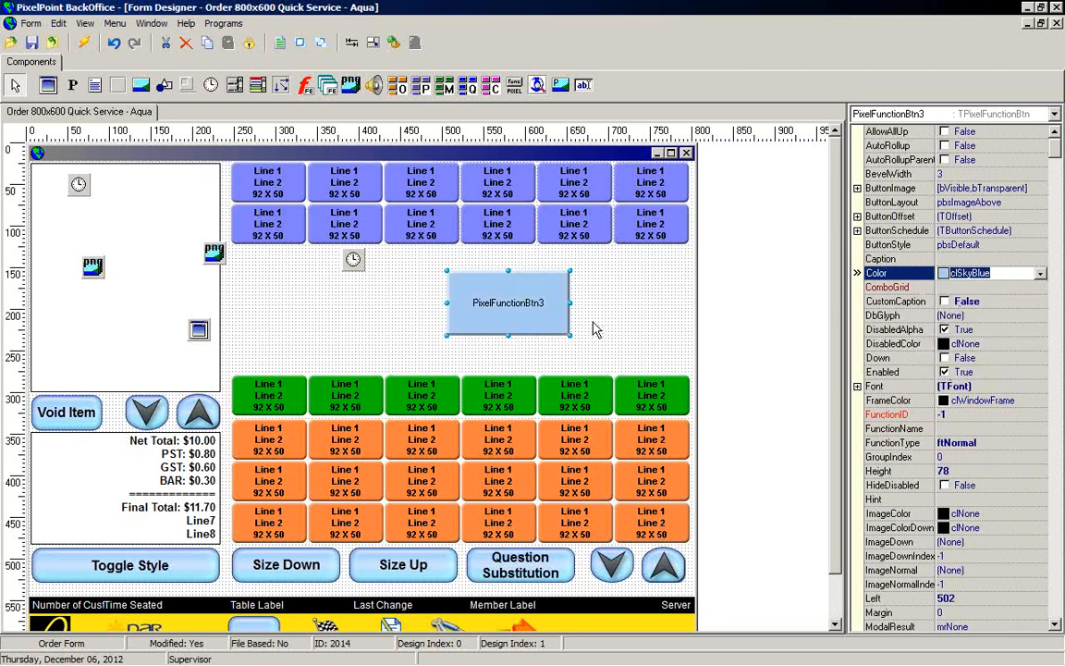
Step: Set the button's ImageColor to clMaroon and its ImageColorDown to clYellow
click(892, 515)
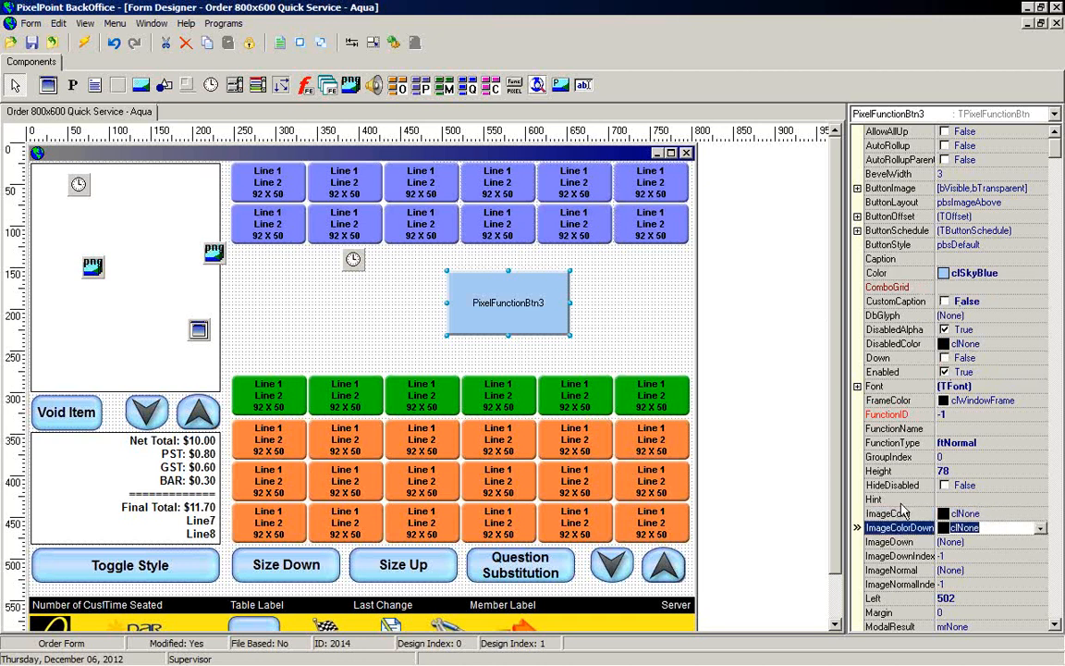
click(1041, 513)
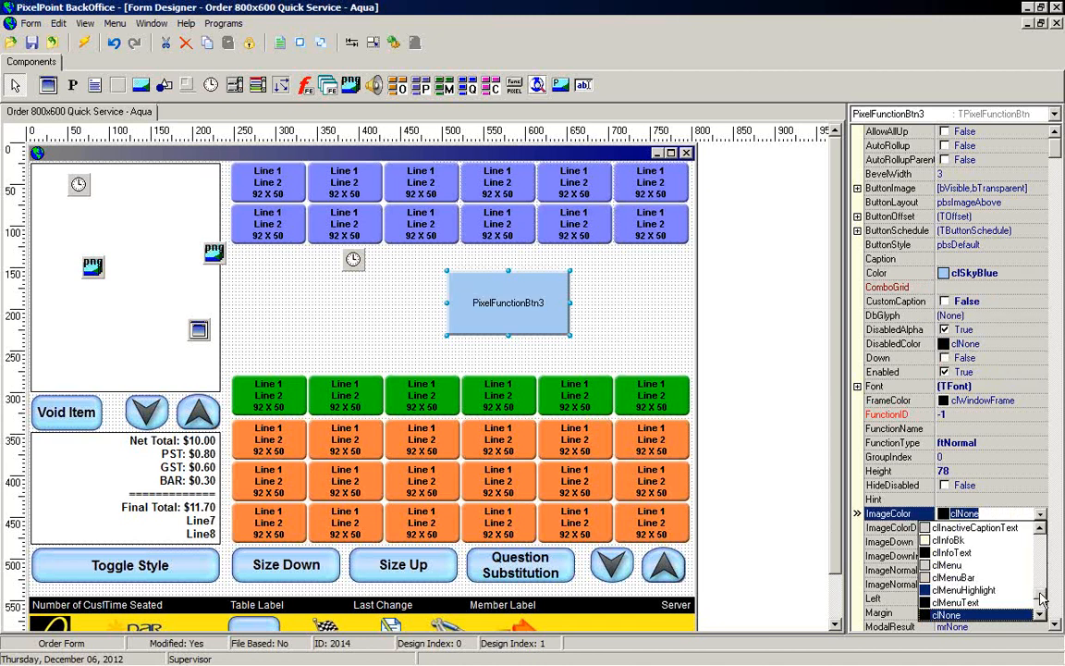
drag(1040, 595, 1039, 535)
click(945, 539)
click(967, 527)
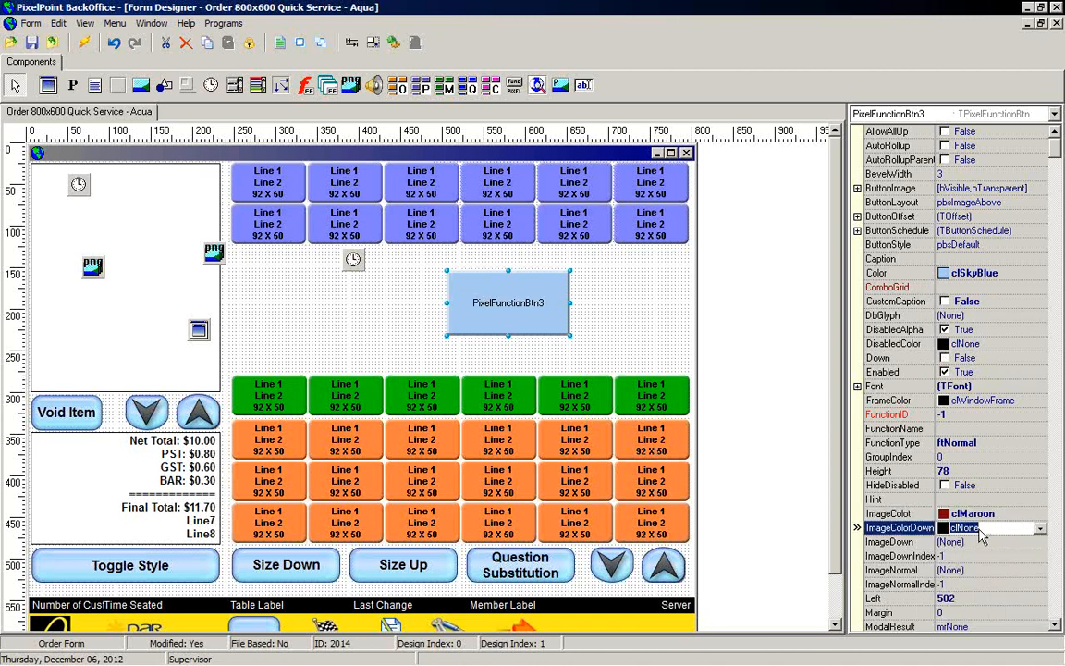
click(1040, 527)
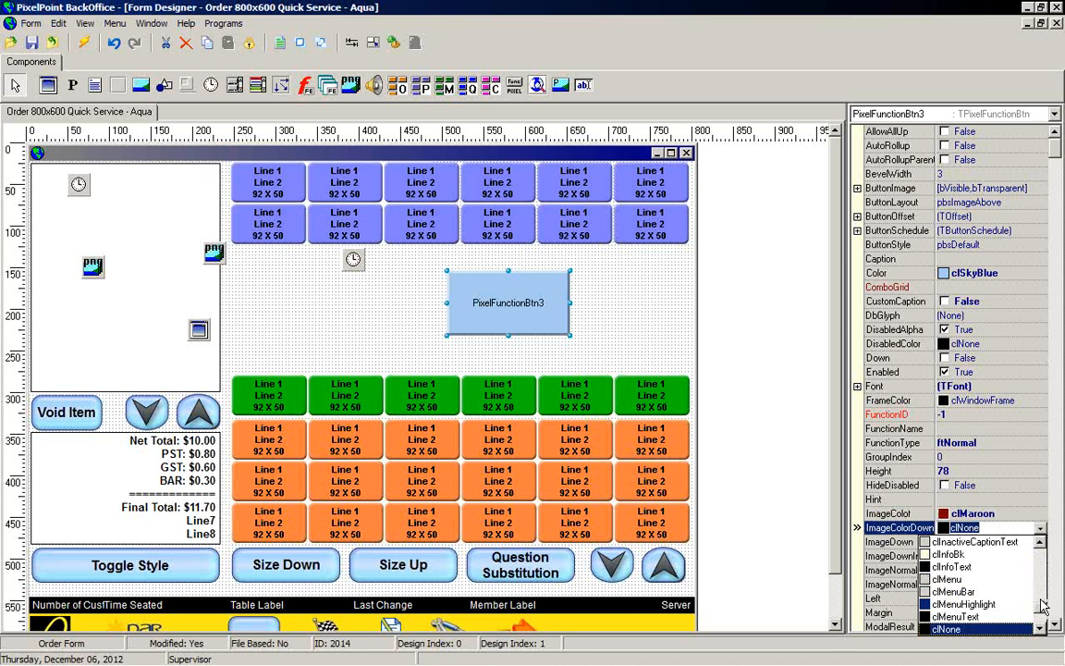
scroll(1014, 585, up, 10)
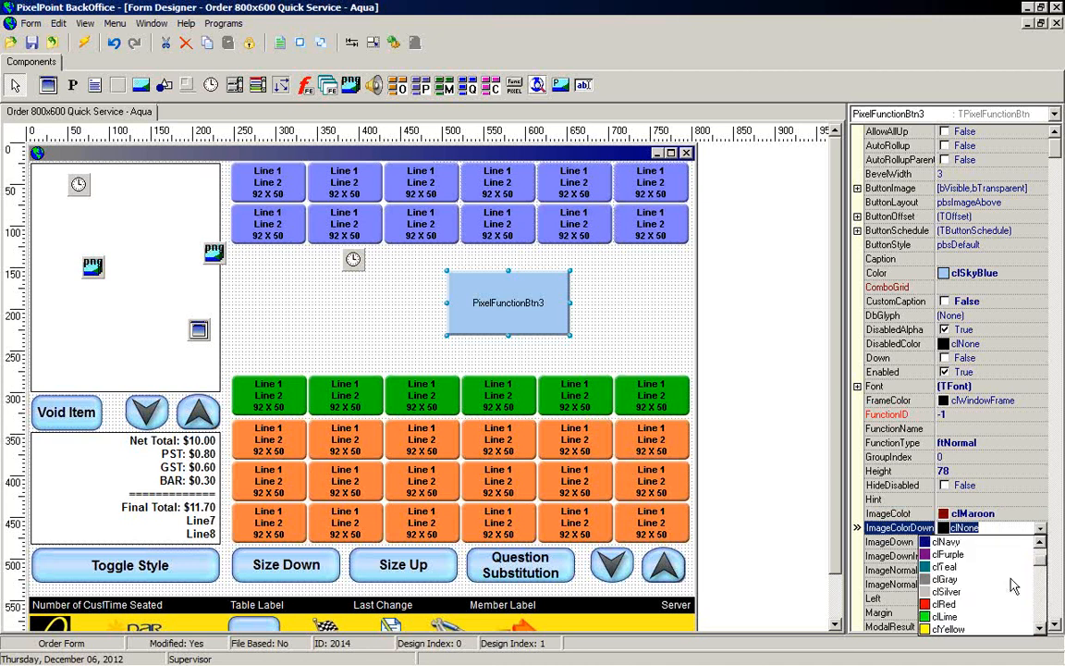
click(945, 629)
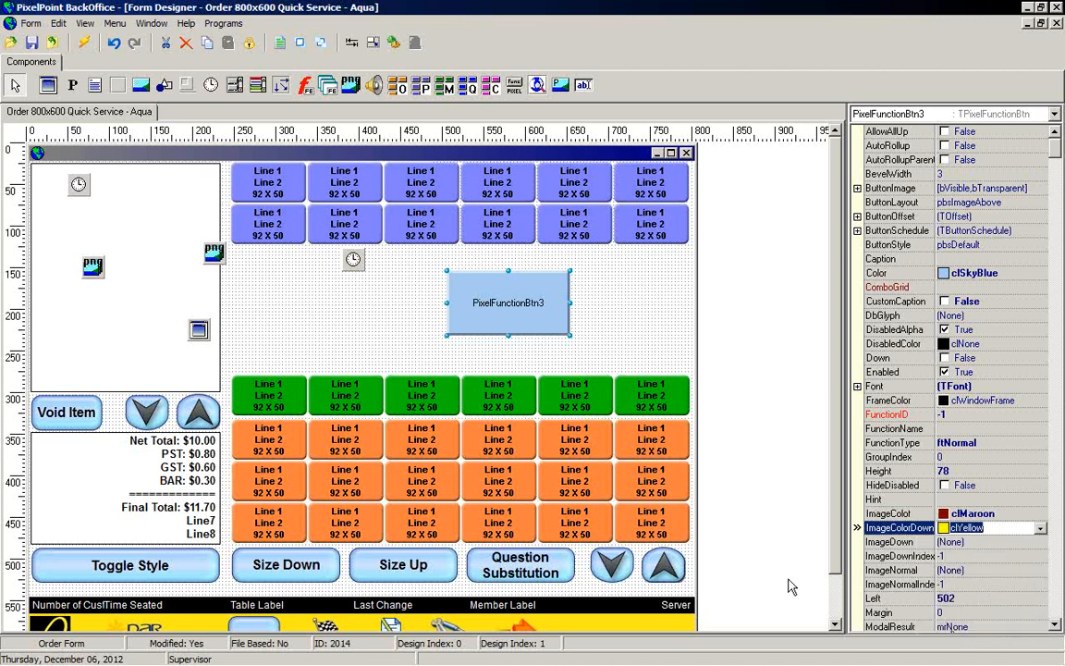
Step: Preview the order form and close the preview window
click(83, 43)
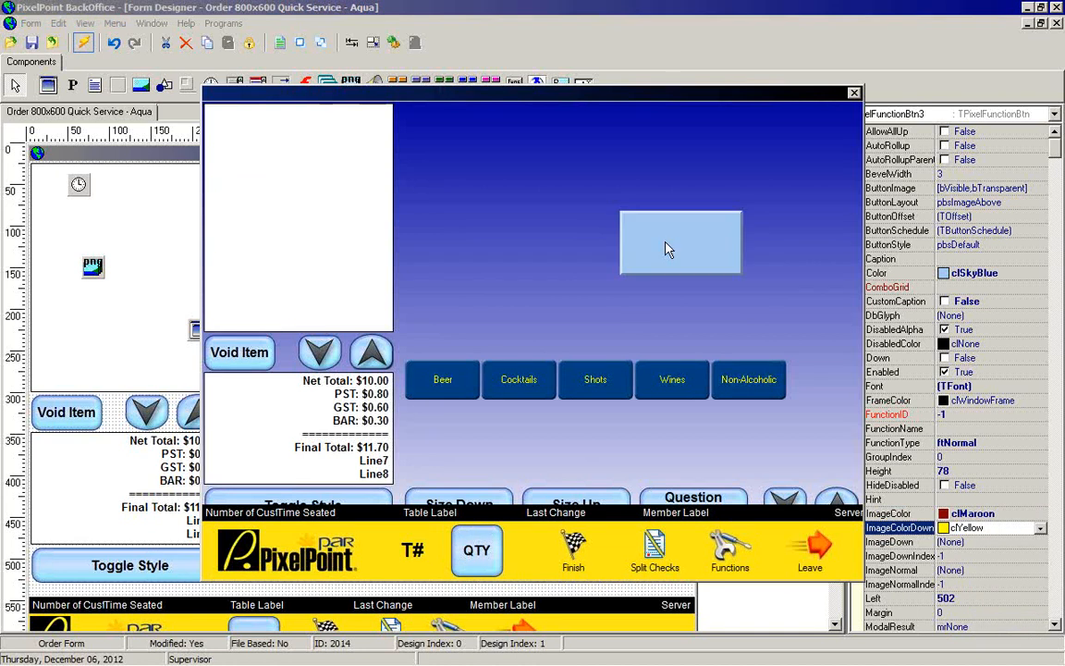
click(854, 93)
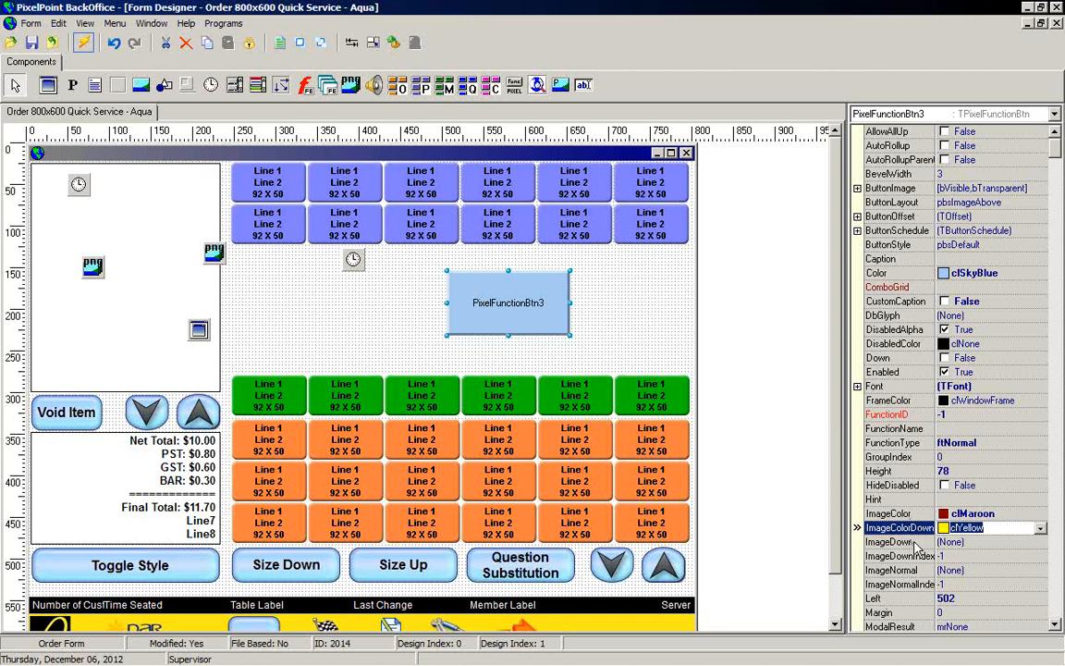
key(Down)
key(Down)
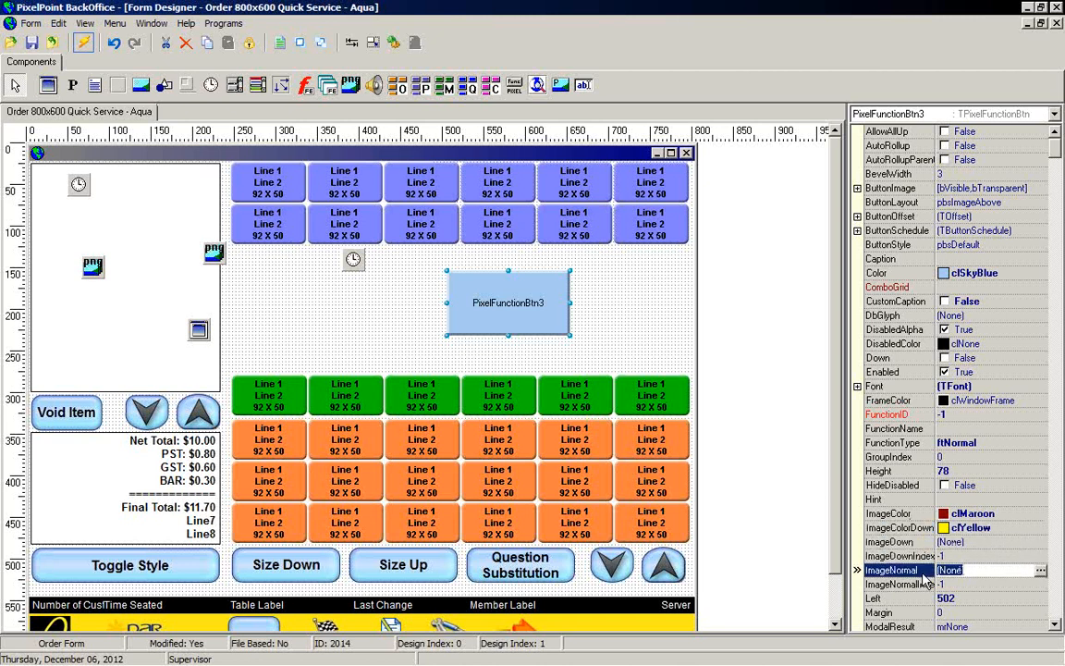
Step: Enter a first name as the function button's Caption
click(918, 546)
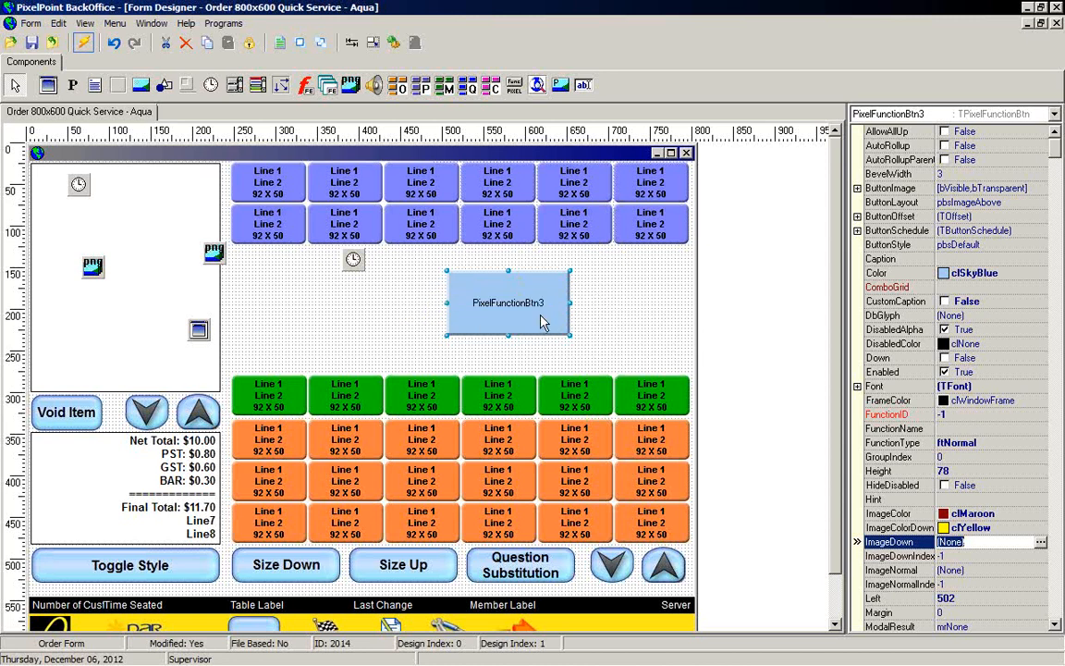
click(886, 259)
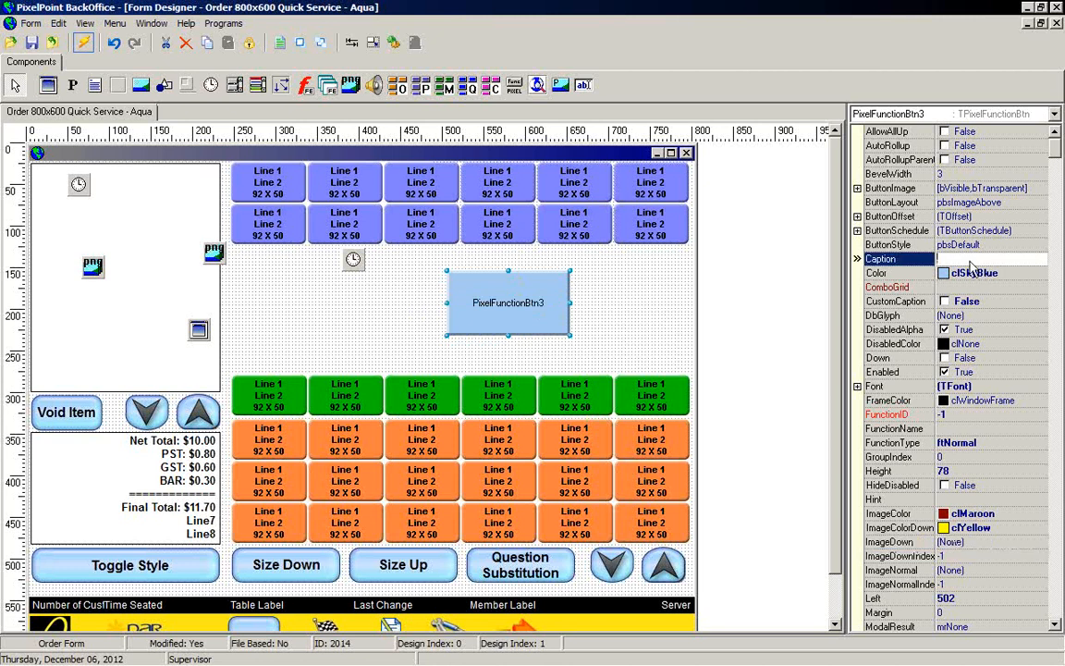
text(Scott)
key(Return)
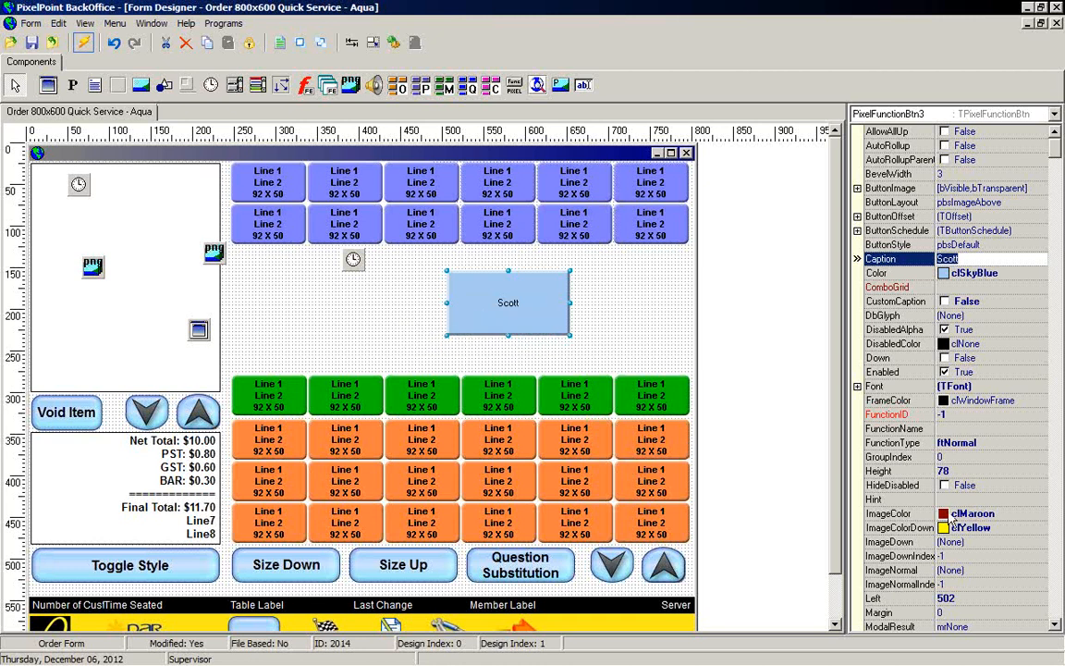
Step: Set the button's FunctionType to ftAction and its FunctionName to Exit
click(961, 444)
click(1040, 444)
click(951, 456)
click(1033, 430)
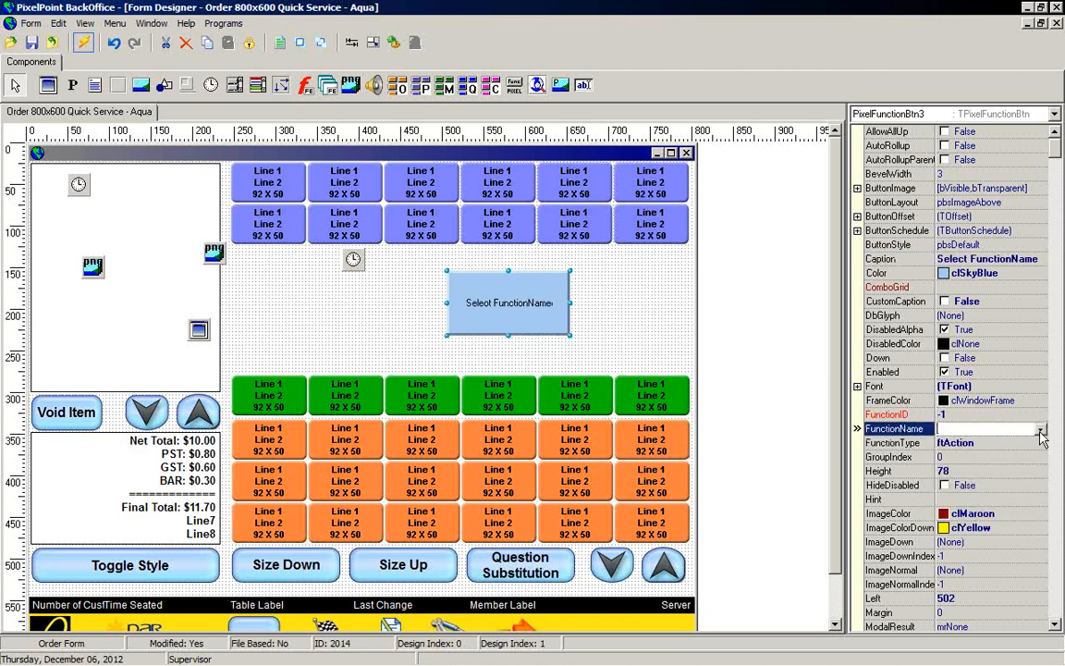
click(1039, 430)
click(945, 452)
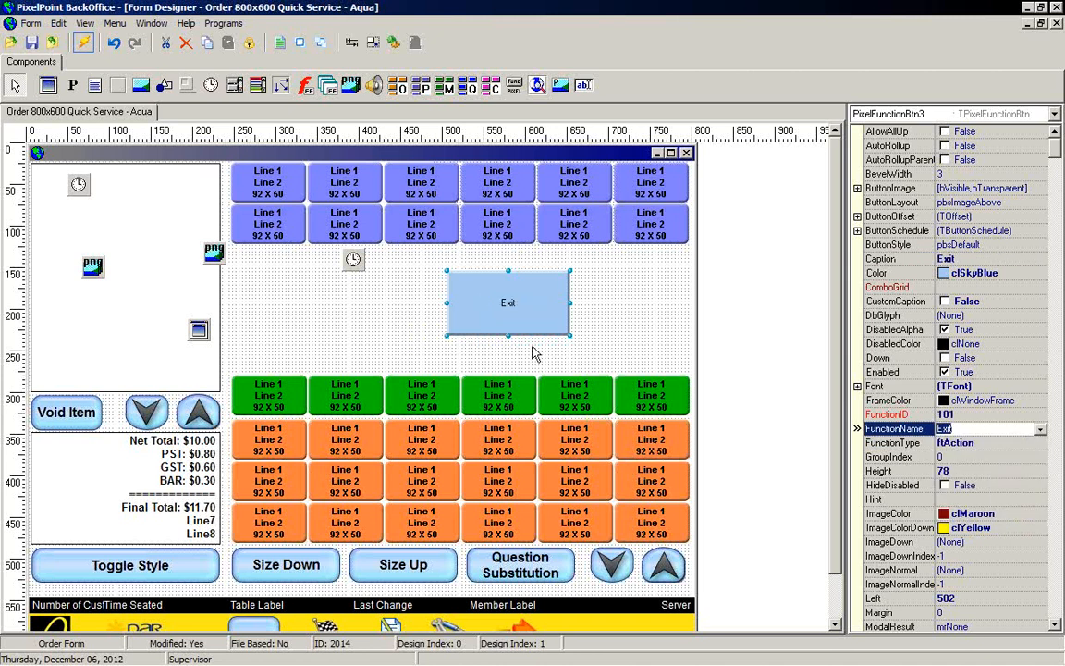
Step: Re-enter the first name as the button's Caption so it becomes a custom caption
click(963, 260)
text(Scott)
key(Return)
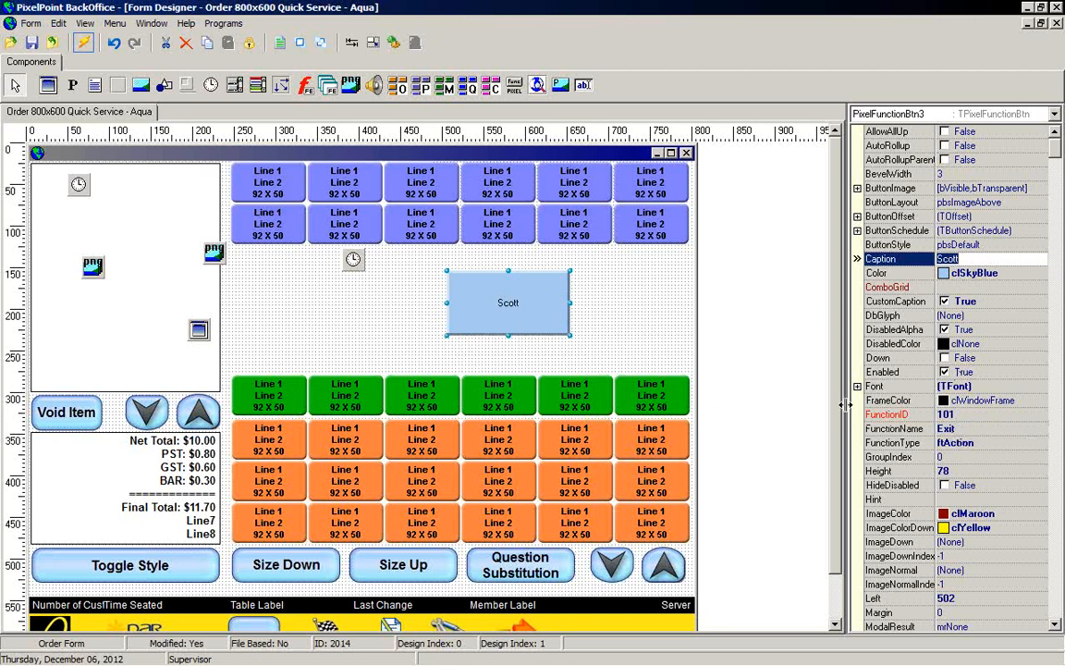
Step: Examine the product grid's PNGImageList property and select the PNGImageGrid component it uses
click(340, 229)
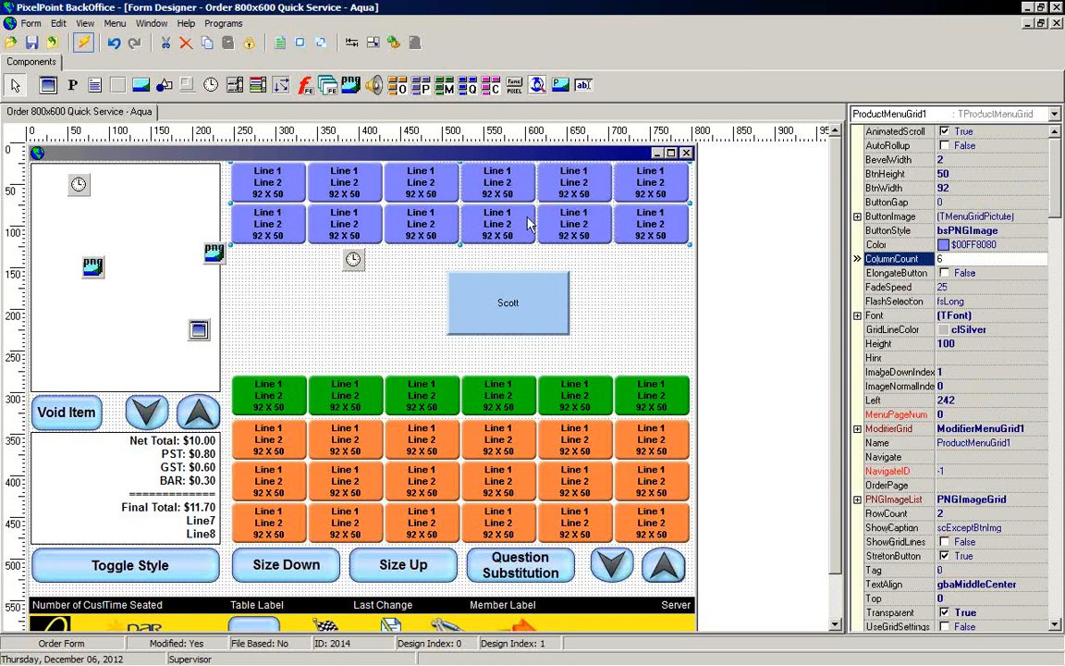
click(857, 500)
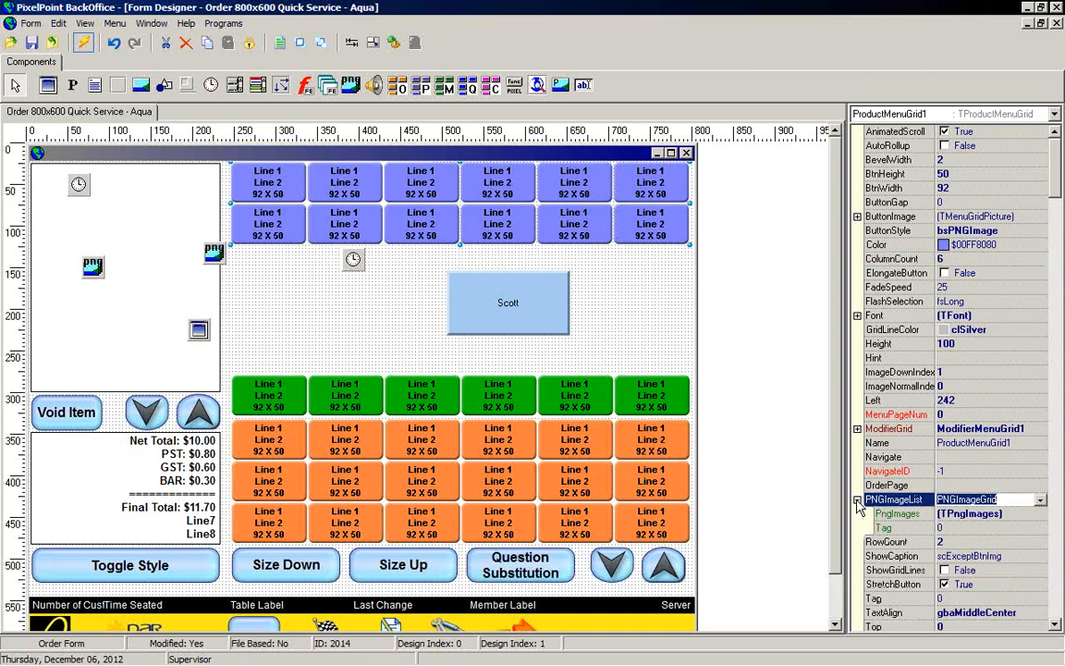
click(857, 501)
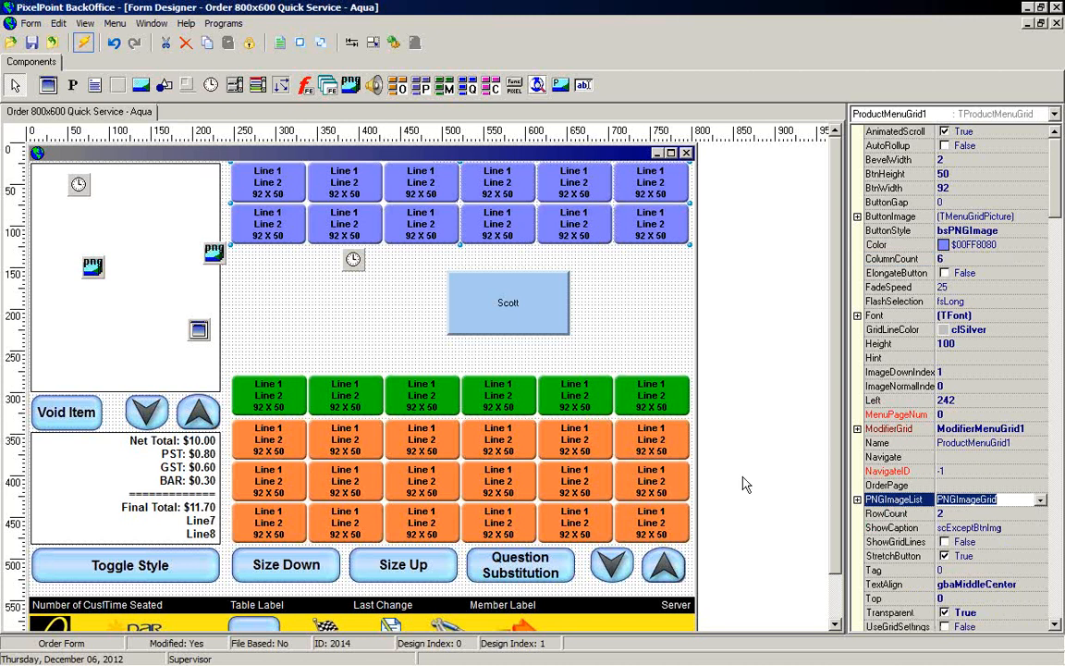
click(213, 254)
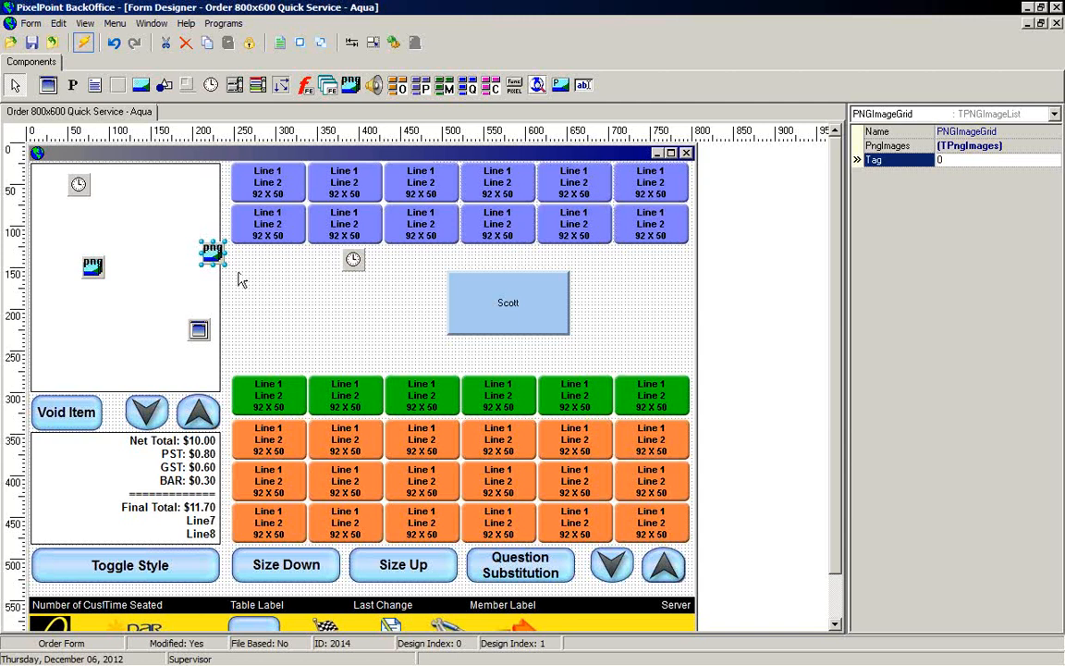
click(1040, 132)
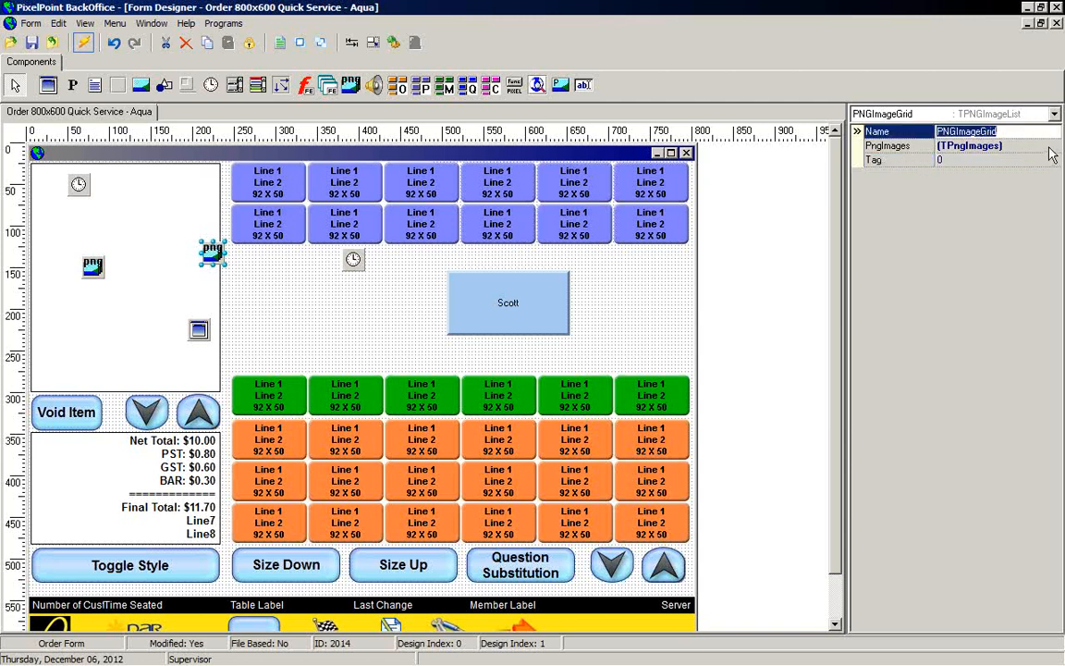
Step: Open the PNGImageGrid's PNG Images List, browse its images, and cancel the dialog
click(1049, 148)
click(1055, 147)
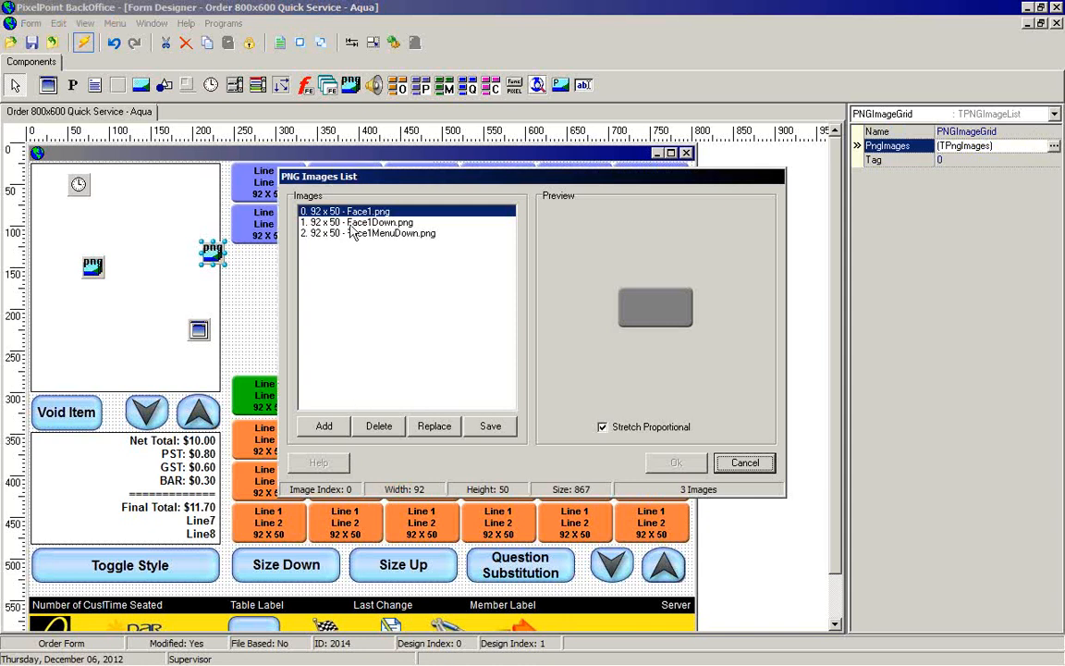
click(374, 222)
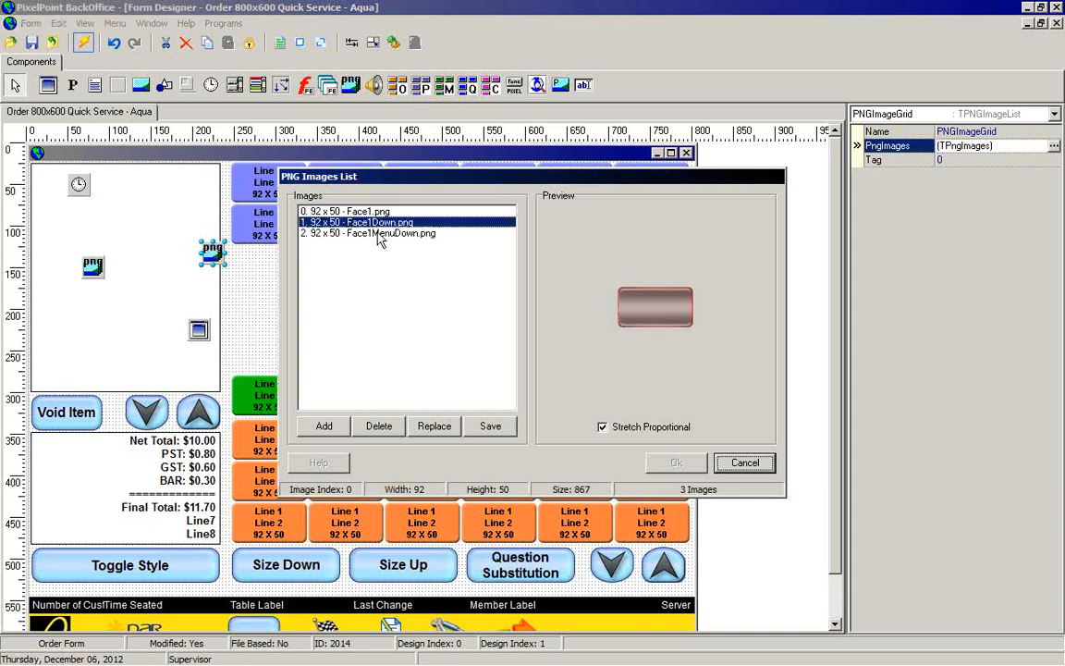
click(379, 233)
click(377, 224)
click(370, 212)
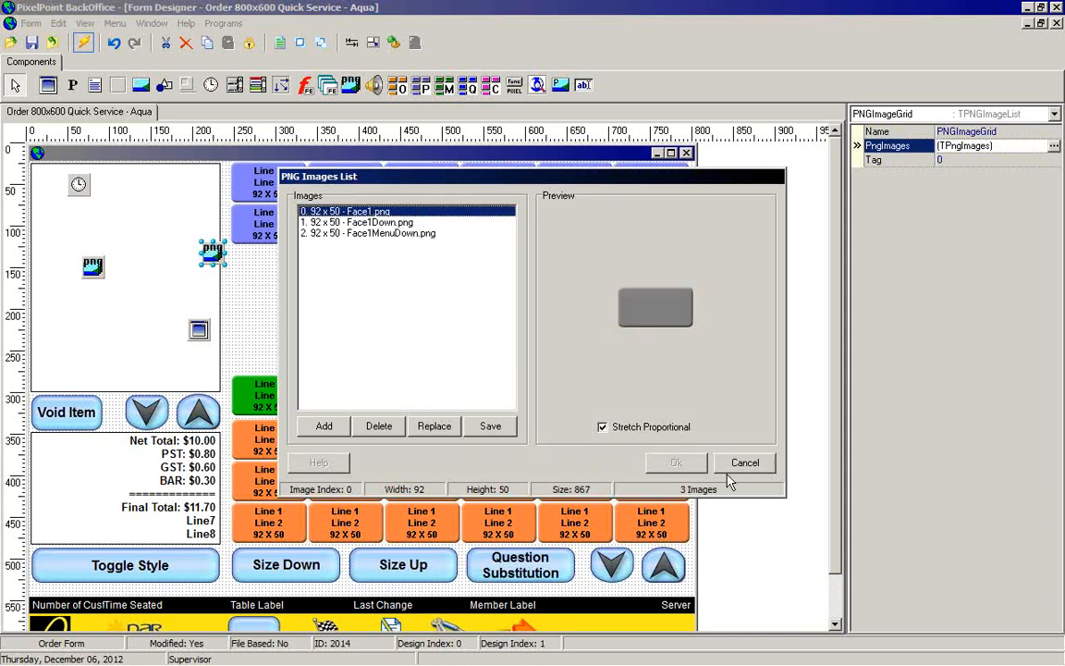
click(740, 462)
Step: Open the PNGImageList1 component's PNG Images List, browse its button images, and cancel
click(93, 266)
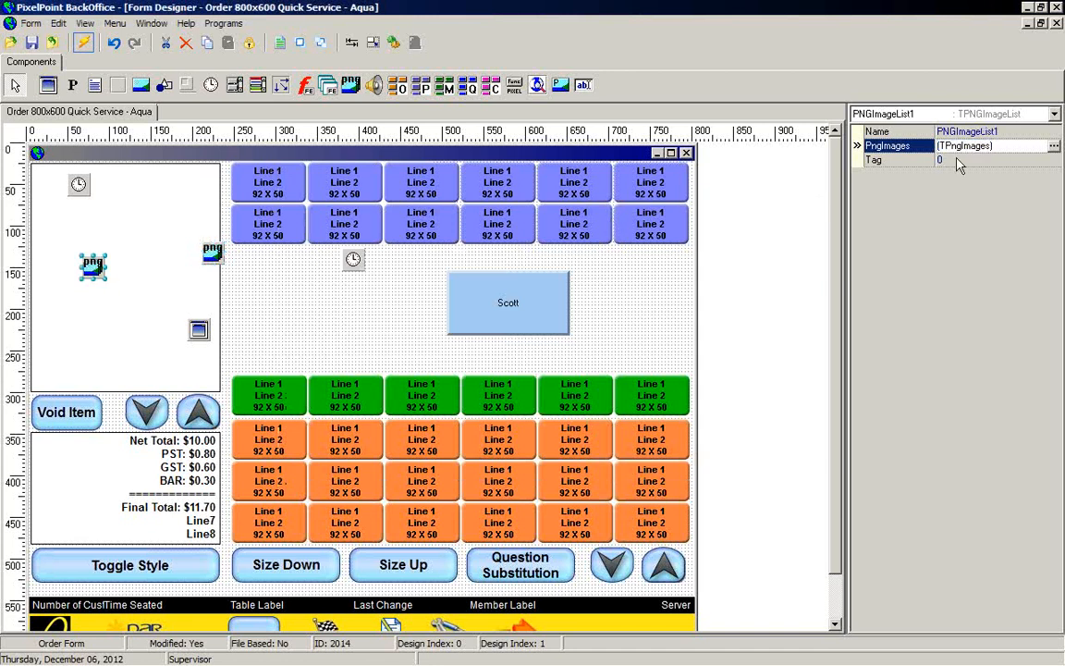
click(1053, 146)
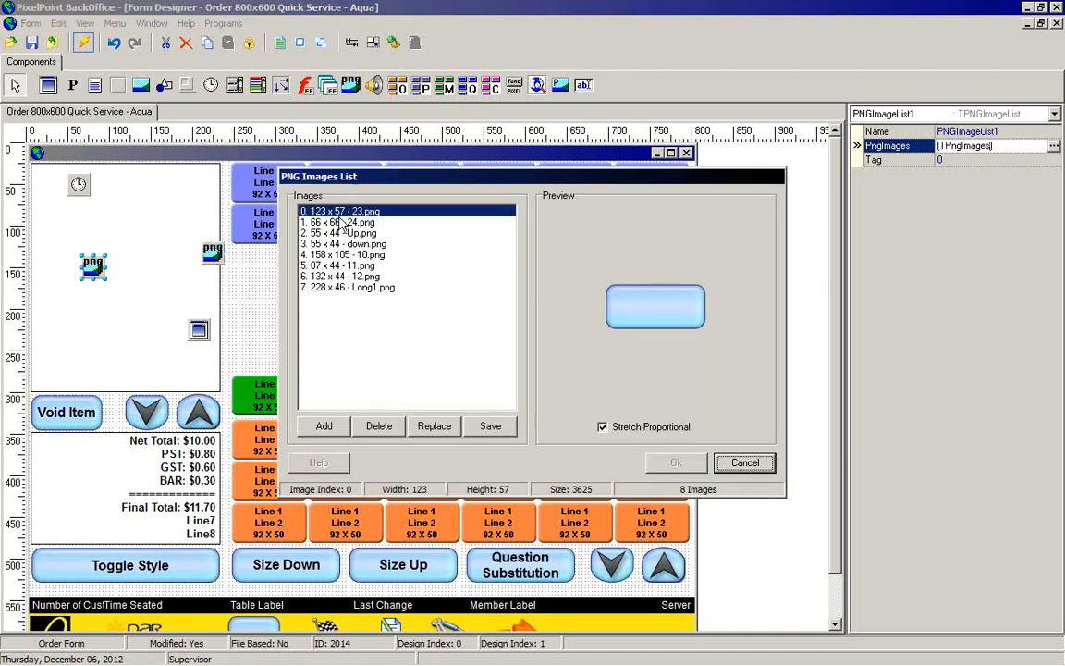
drag(349, 222, 360, 290)
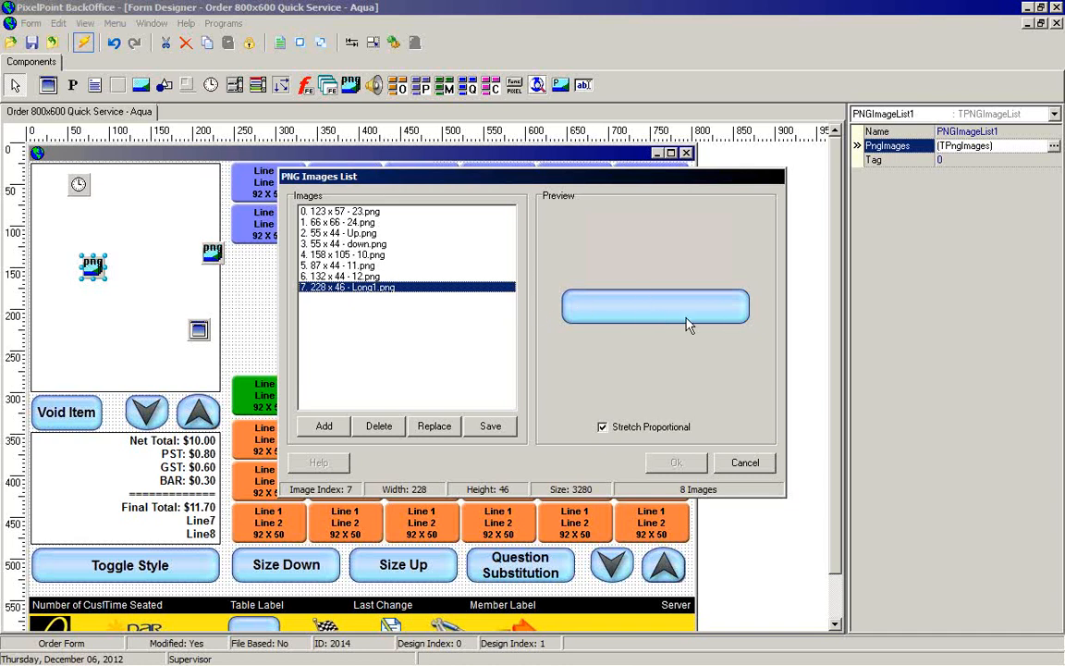
drag(364, 178, 373, 282)
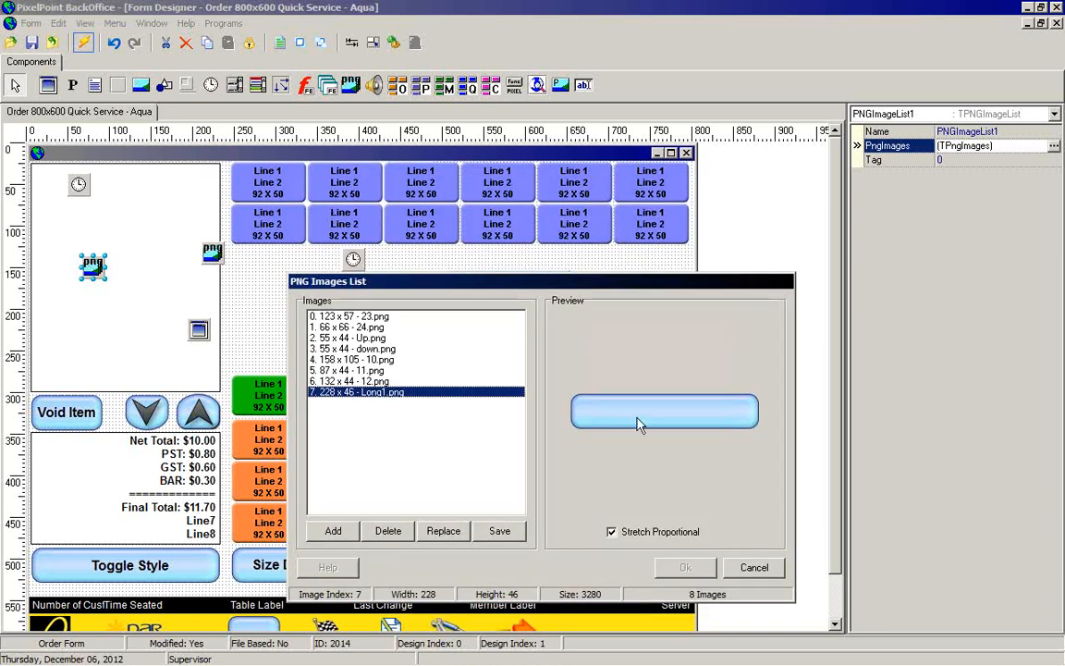
click(372, 328)
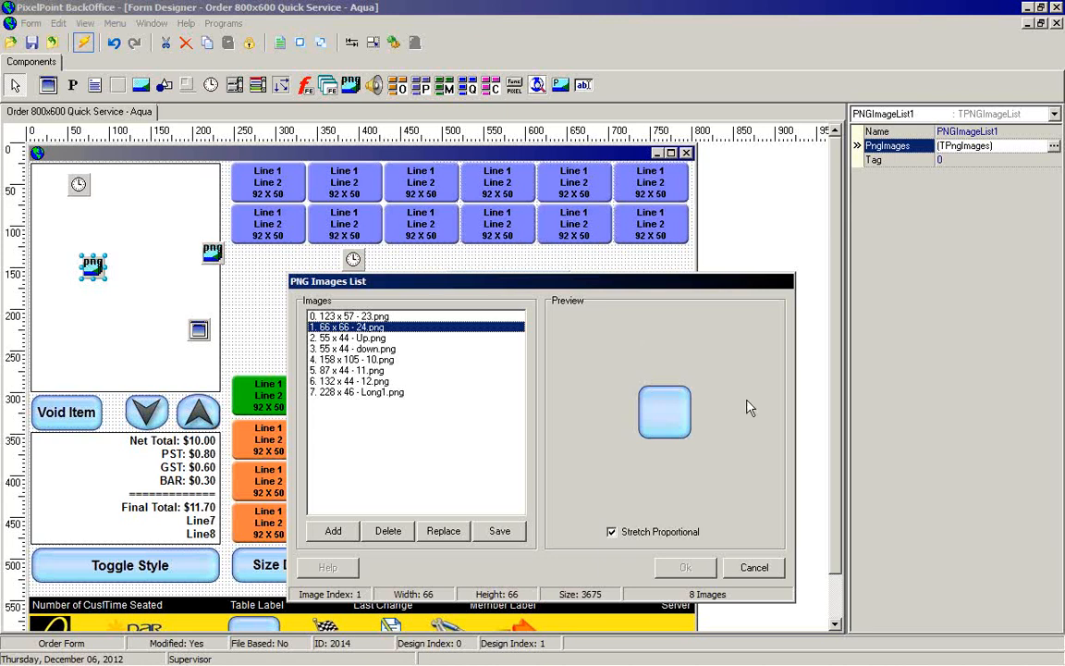
click(755, 567)
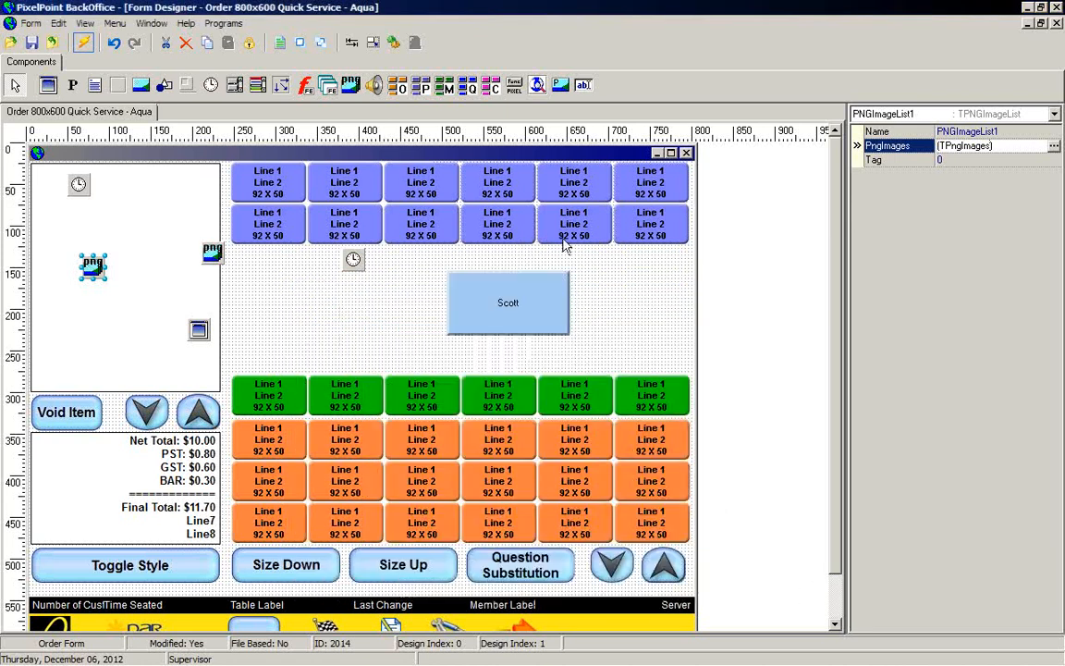
Step: Preview the order form, try the menu category buttons, and close the preview
click(564, 227)
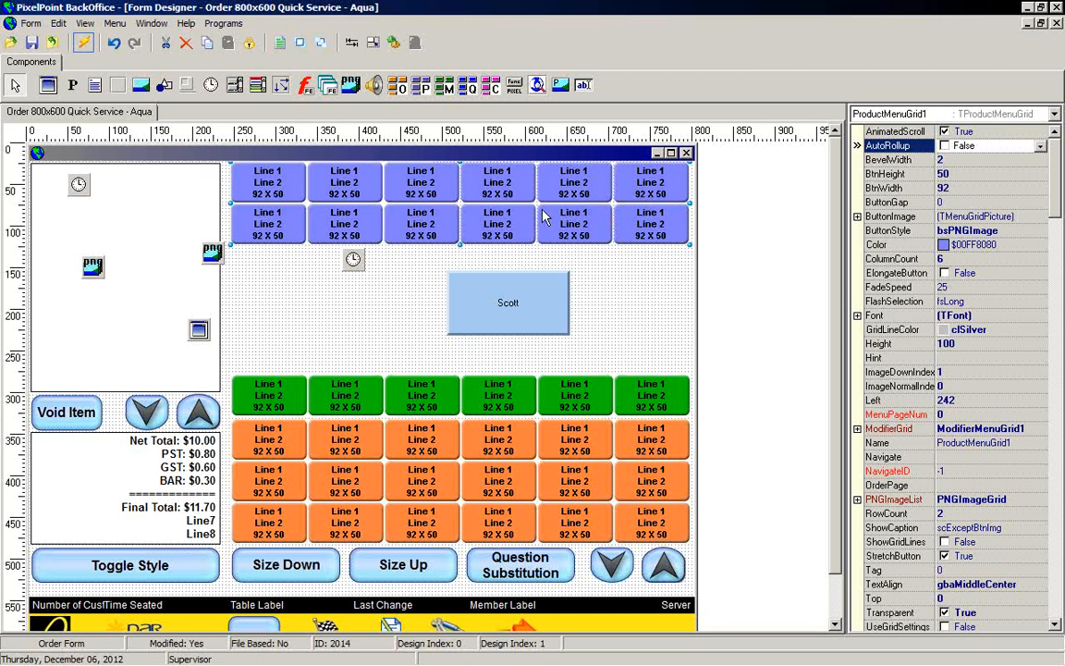
click(83, 43)
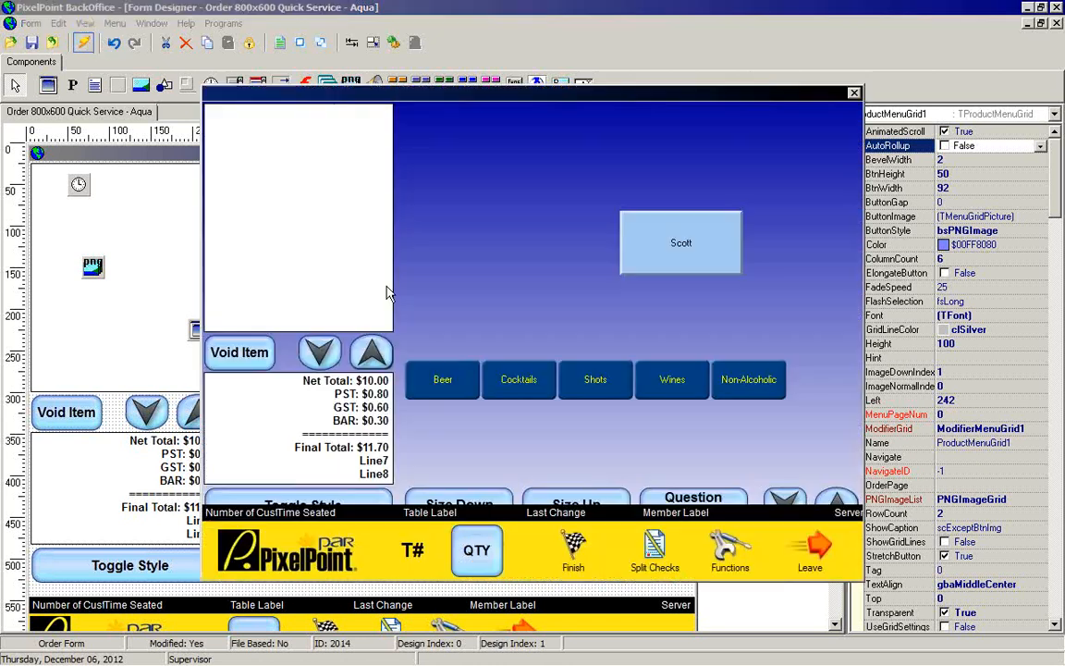
click(443, 380)
click(519, 379)
click(596, 379)
click(672, 379)
click(745, 386)
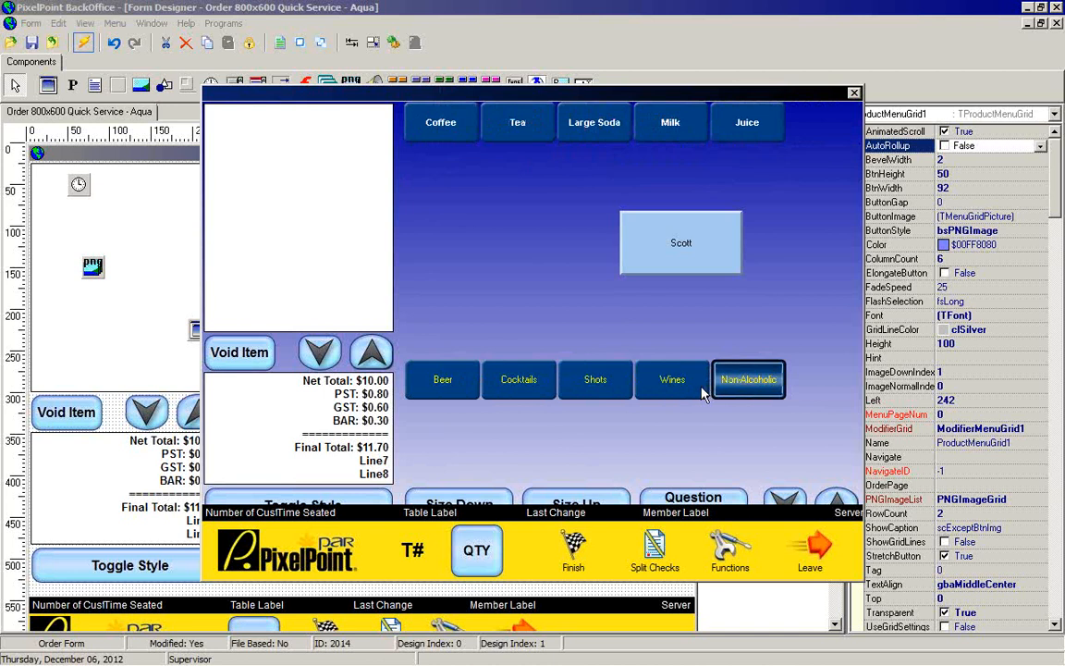
click(672, 379)
click(519, 379)
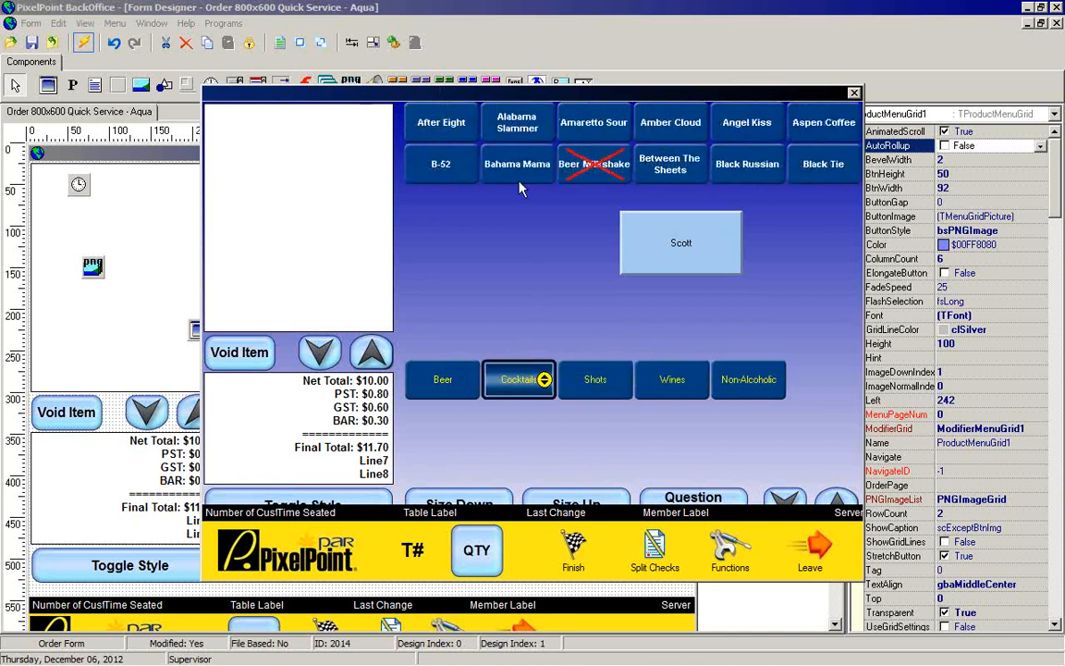
click(853, 93)
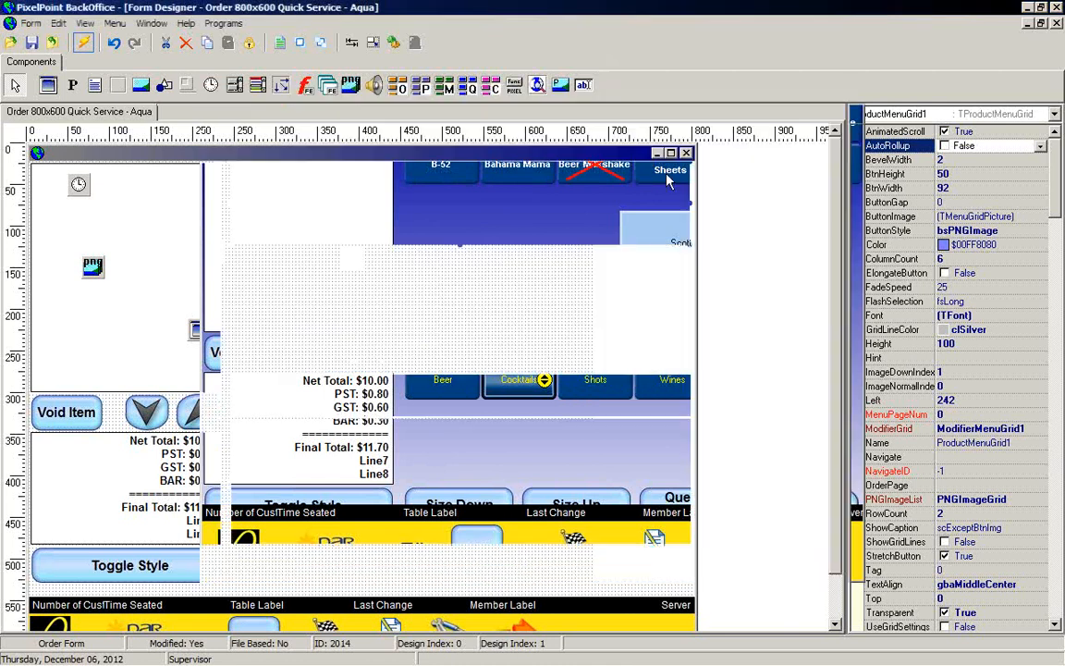
Step: Inspect the properties of the modifier, order and product menu grids
click(325, 402)
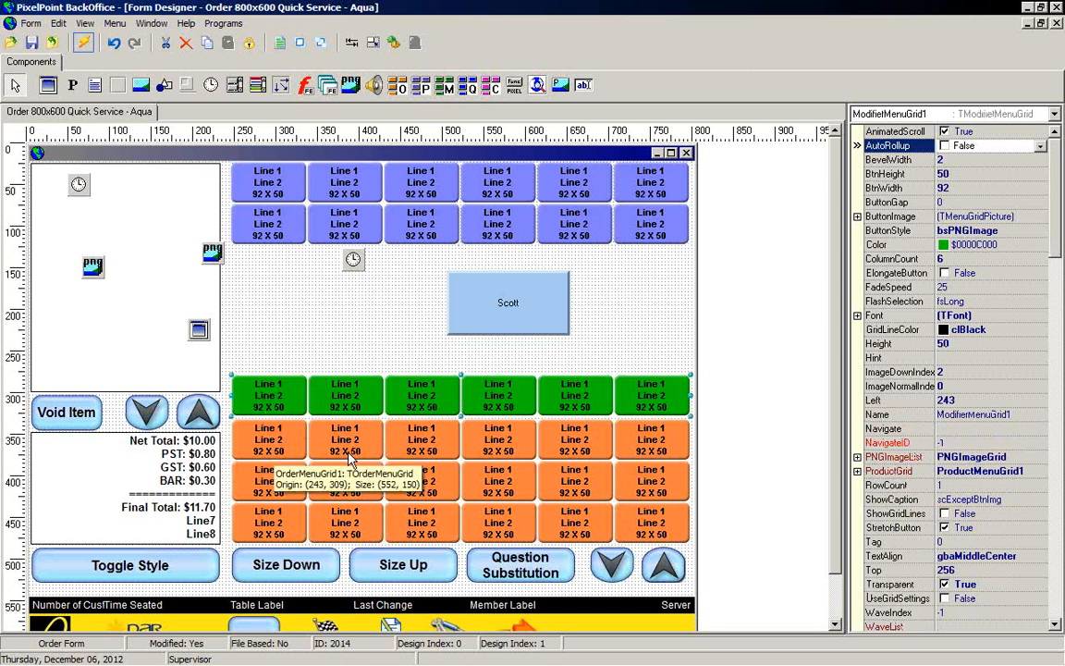
click(351, 431)
click(354, 407)
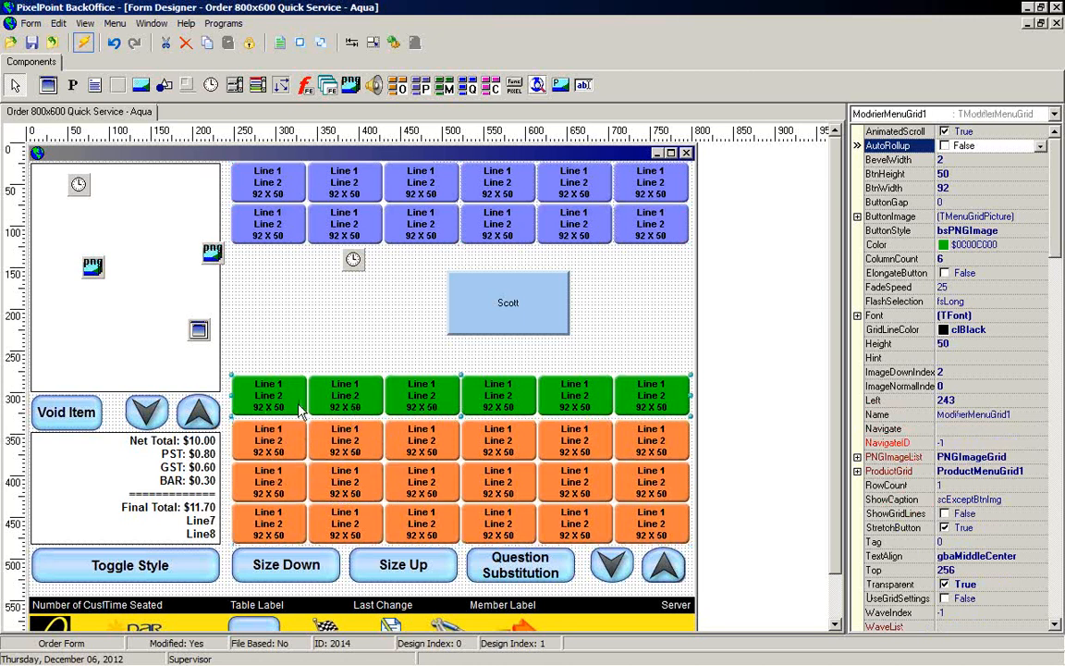
drag(400, 458, 397, 456)
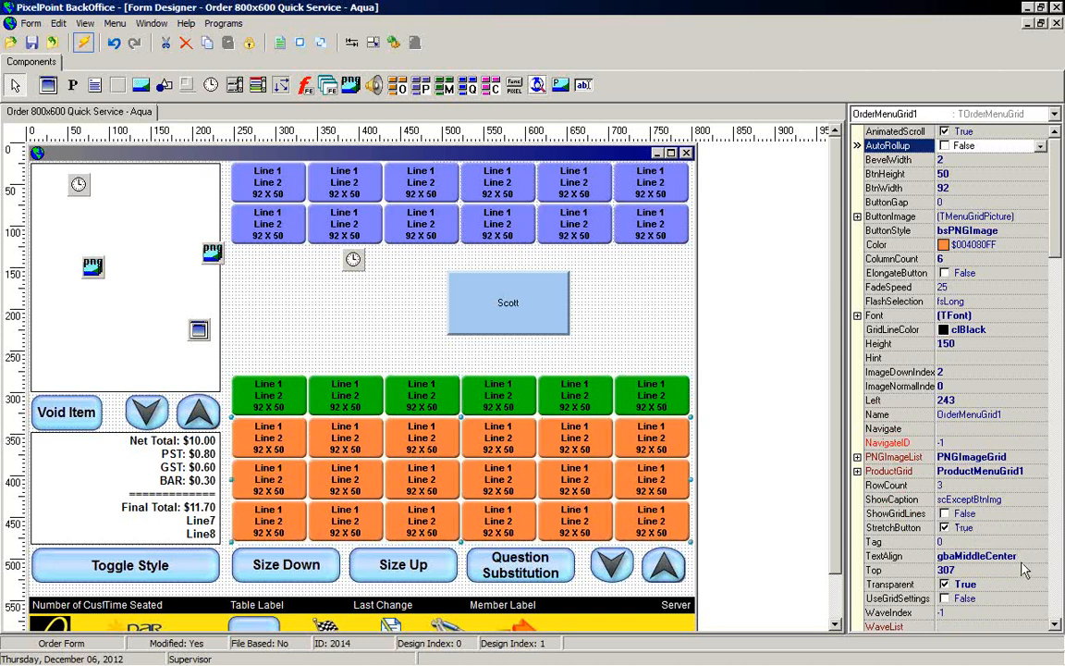
click(1056, 625)
click(1056, 625)
click(1056, 625)
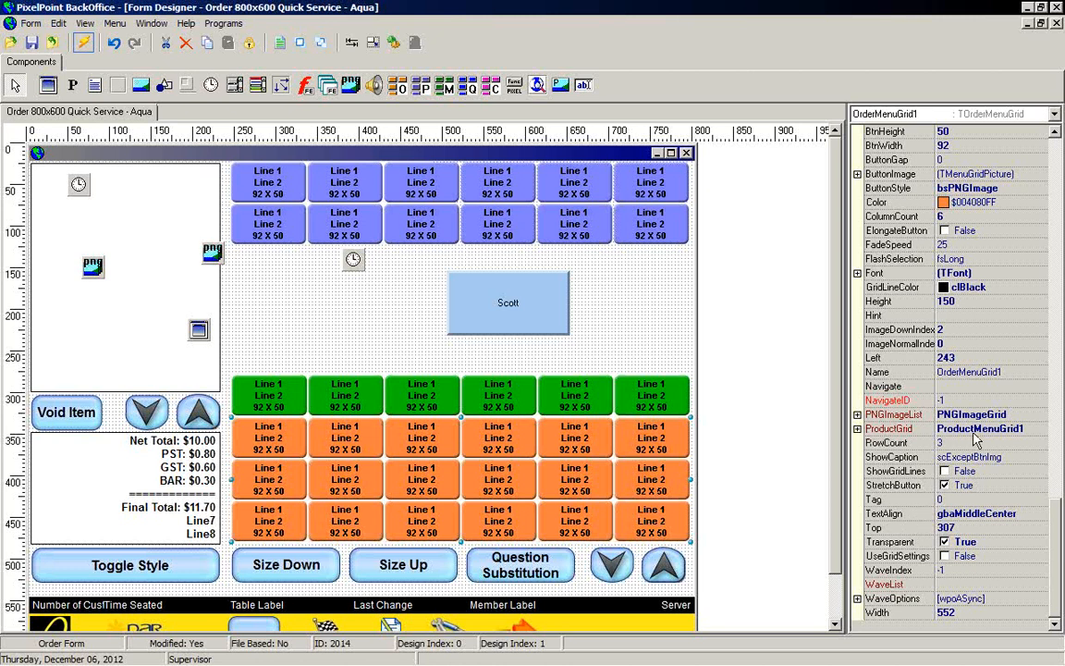
click(494, 221)
click(467, 379)
click(572, 184)
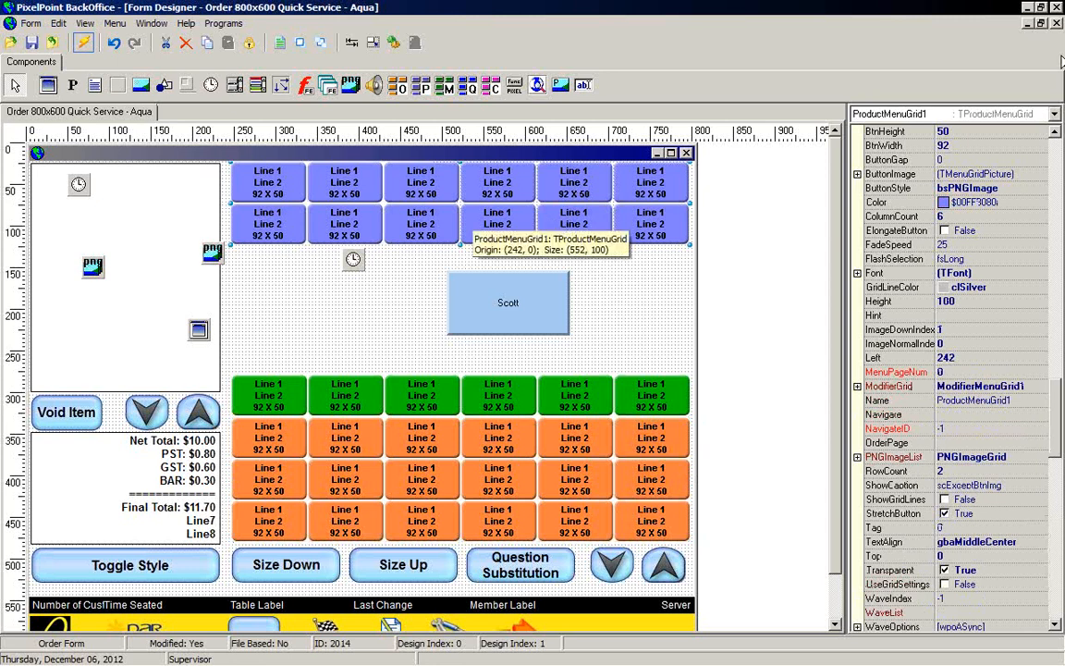
Step: Close the order form without saving changes
click(50, 42)
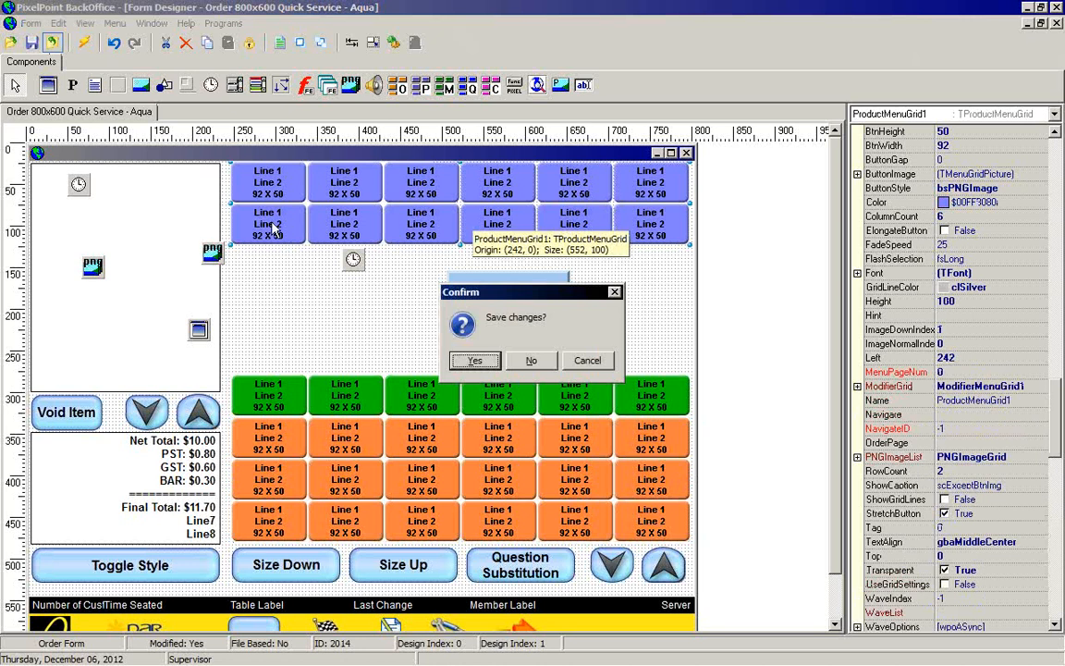
click(530, 360)
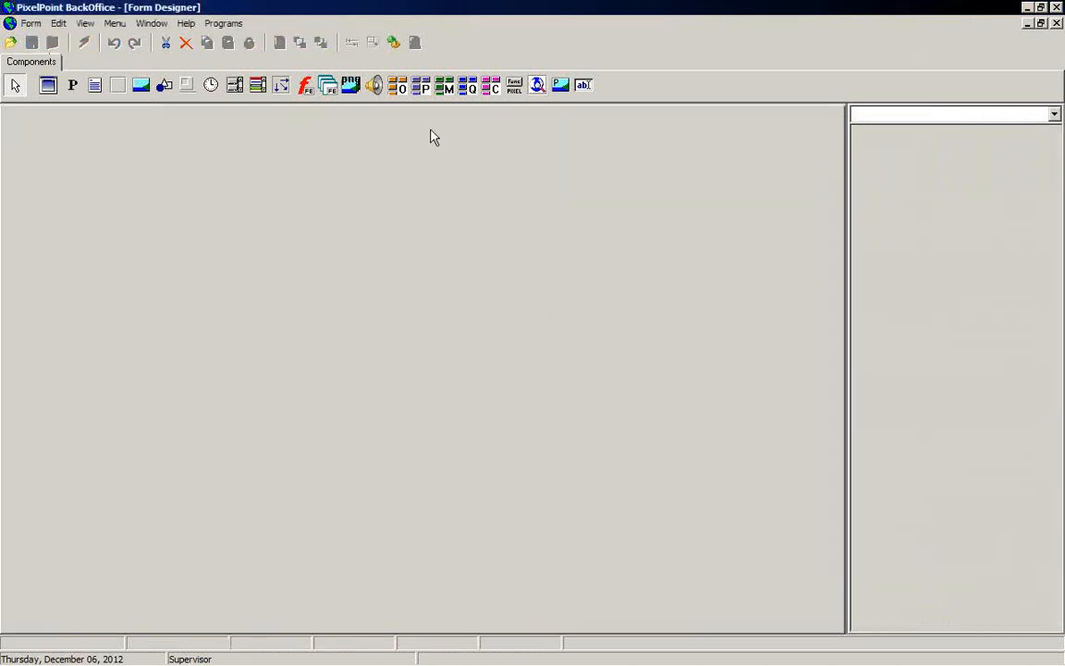
Step: Exit Form Designer and BackOffice, and open the Computer window in Windows Explorer
click(1056, 23)
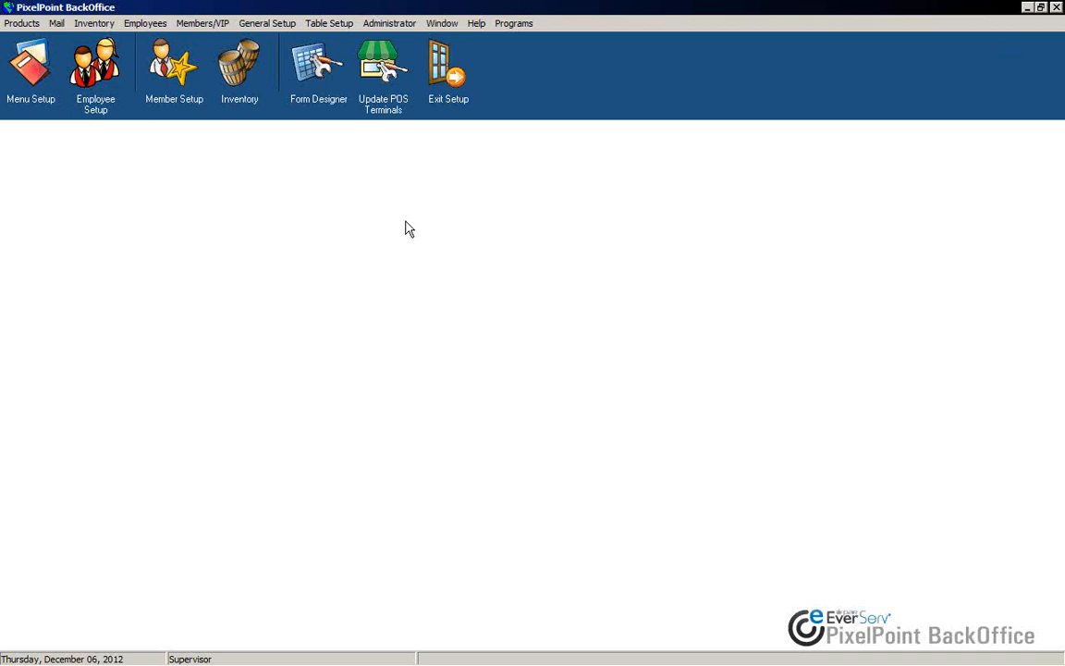
click(449, 66)
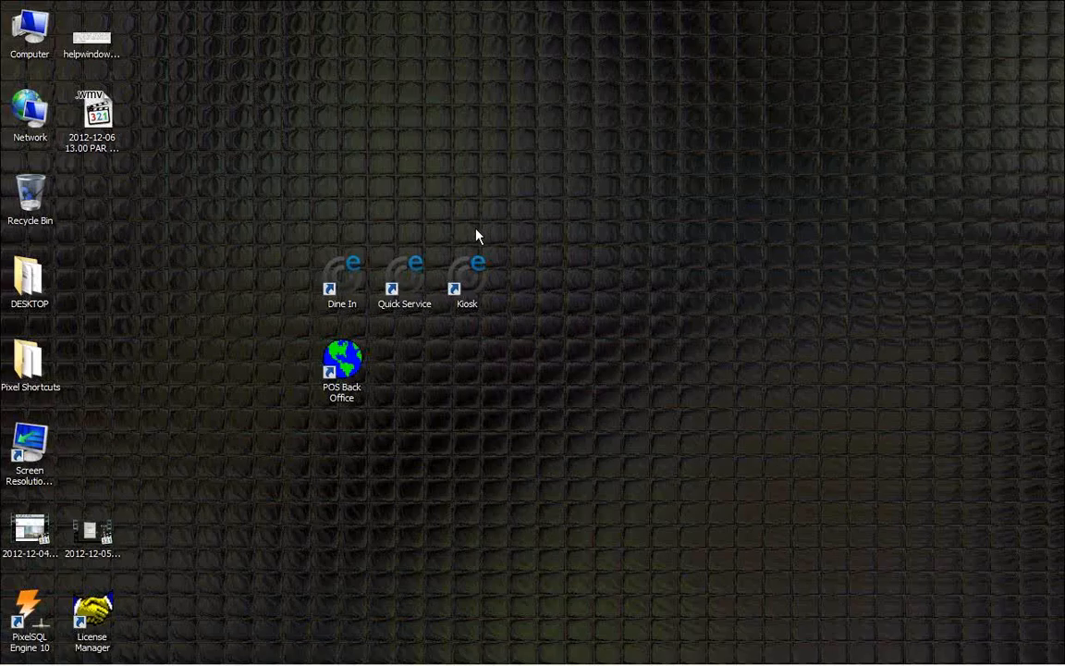
key(super+e)
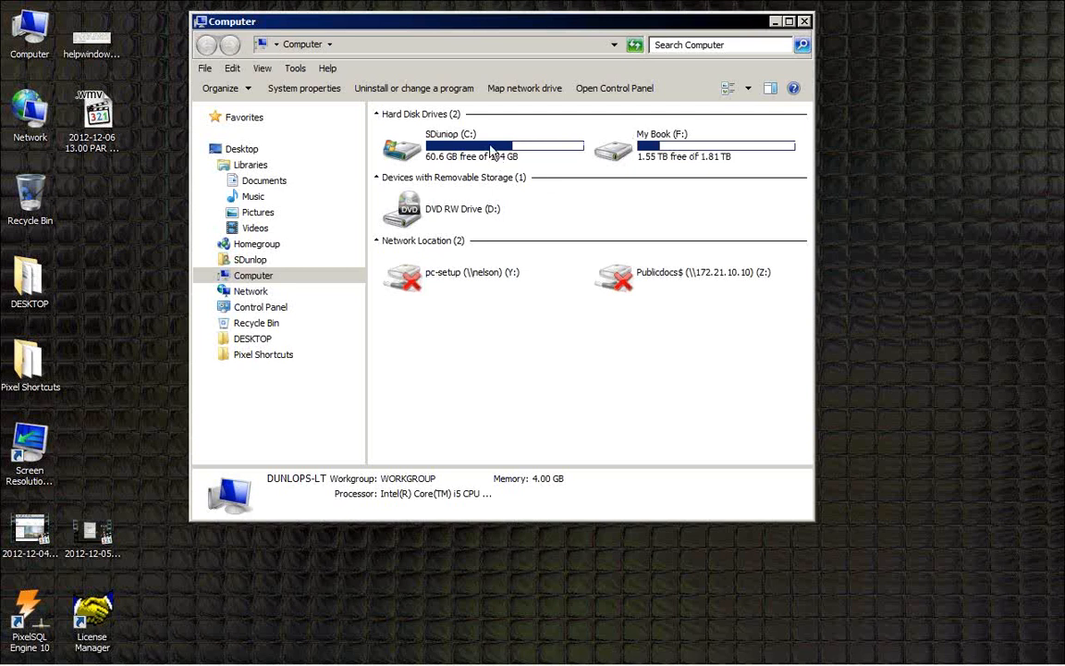
Step: Open the PixelPOS folder on the C: drive, then its Images and Buttons subfolders
double_click(448, 143)
double_click(416, 427)
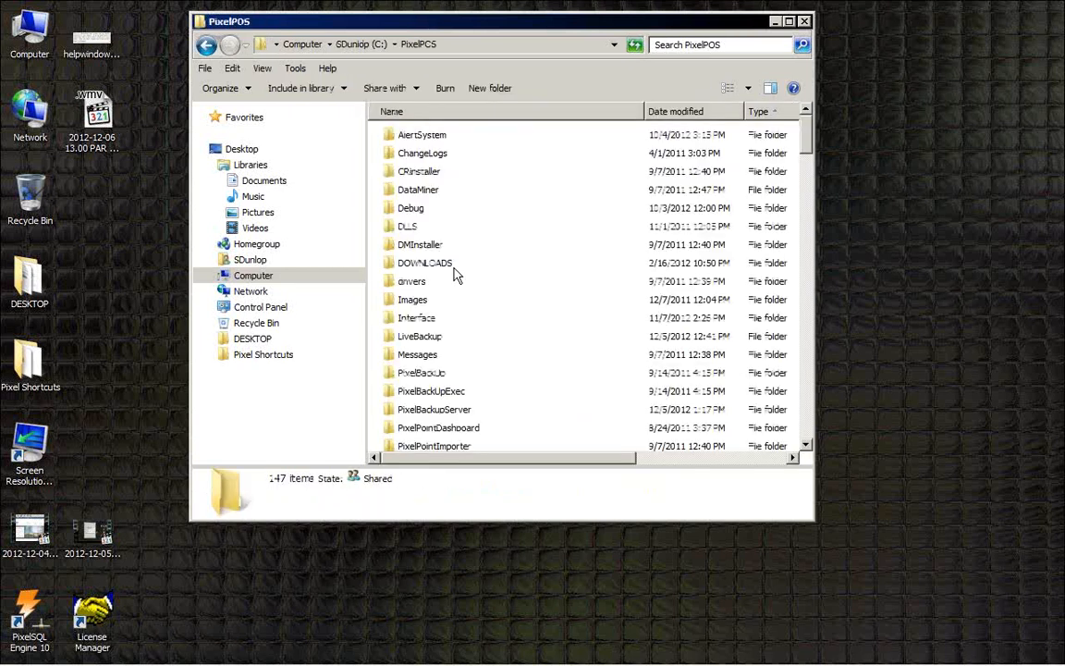
click(405, 304)
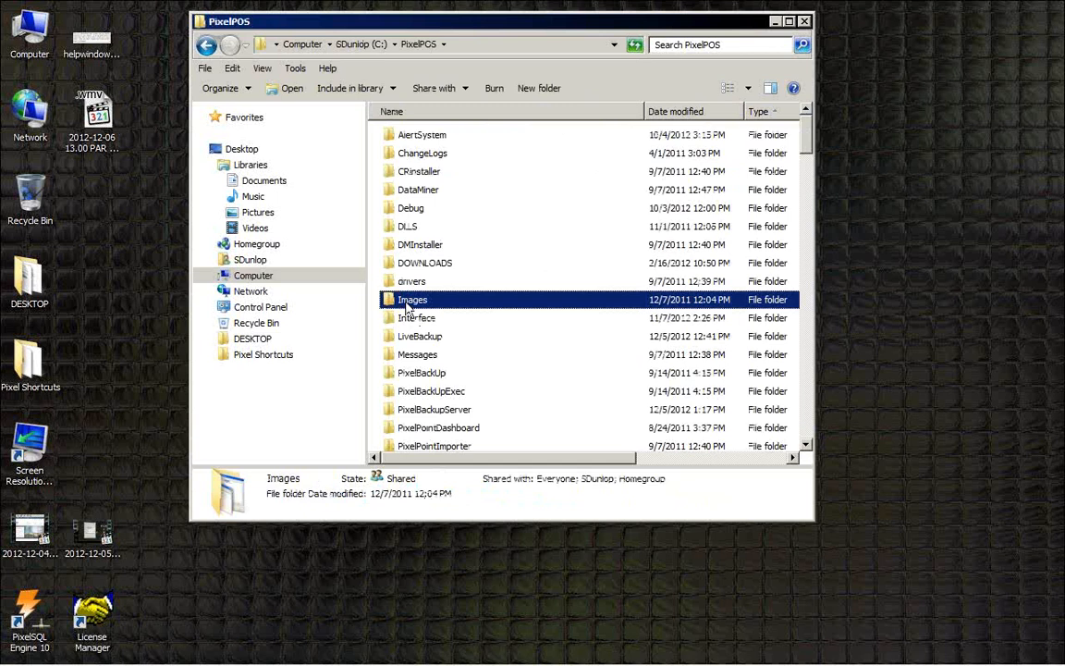
double_click(406, 303)
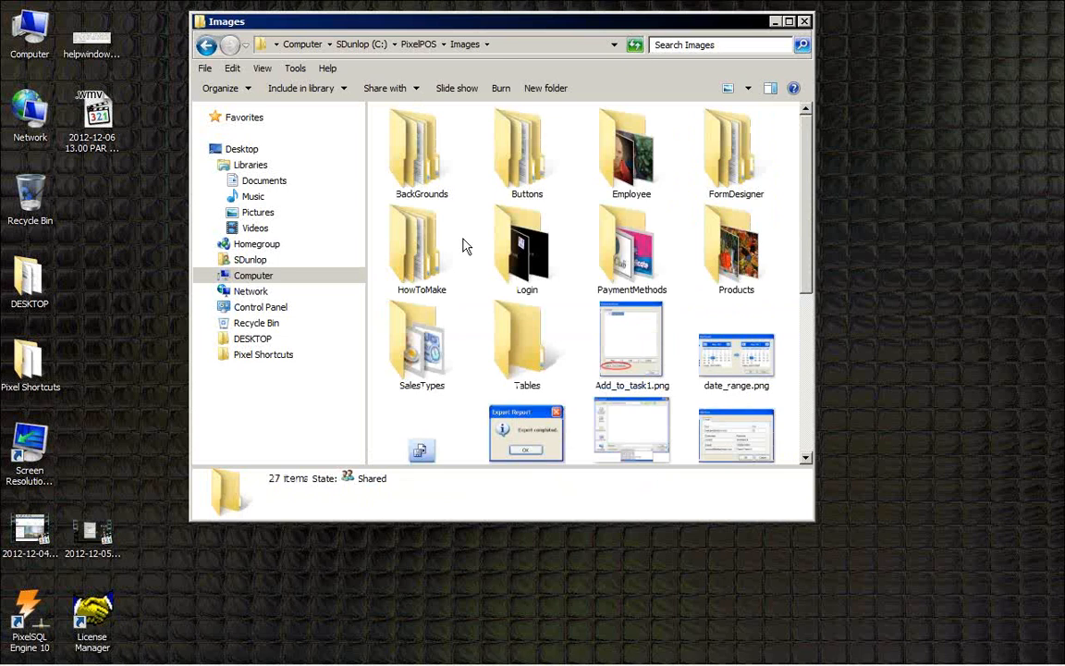
click(520, 167)
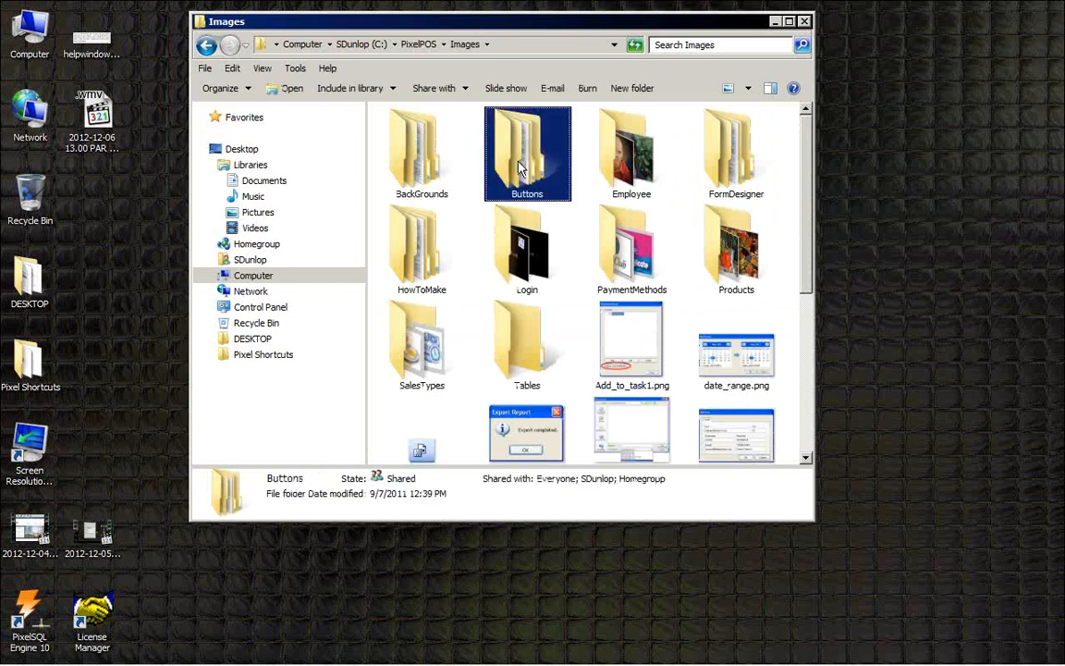
double_click(520, 167)
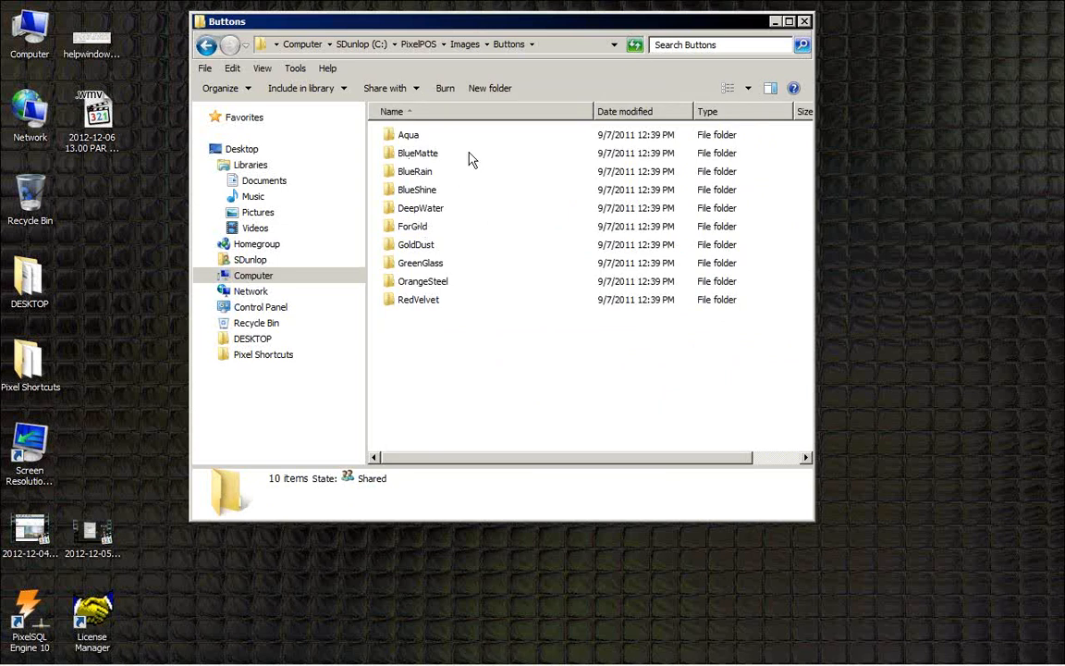
Step: Switch the Buttons folder to Large Icons view and open the OrangeSteel folder
click(748, 88)
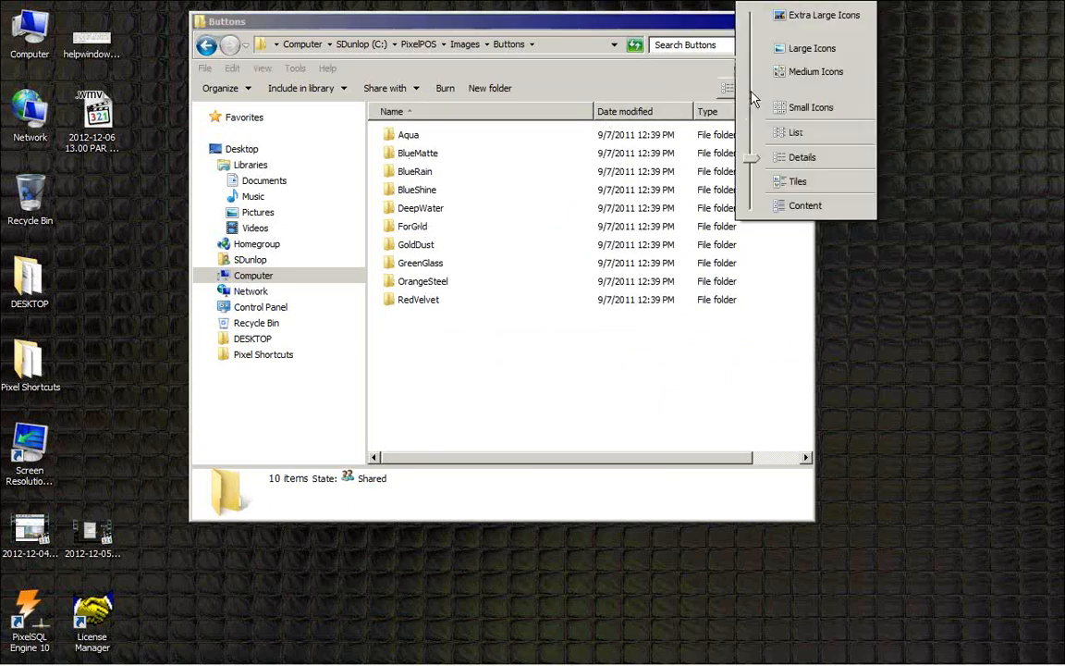
click(781, 49)
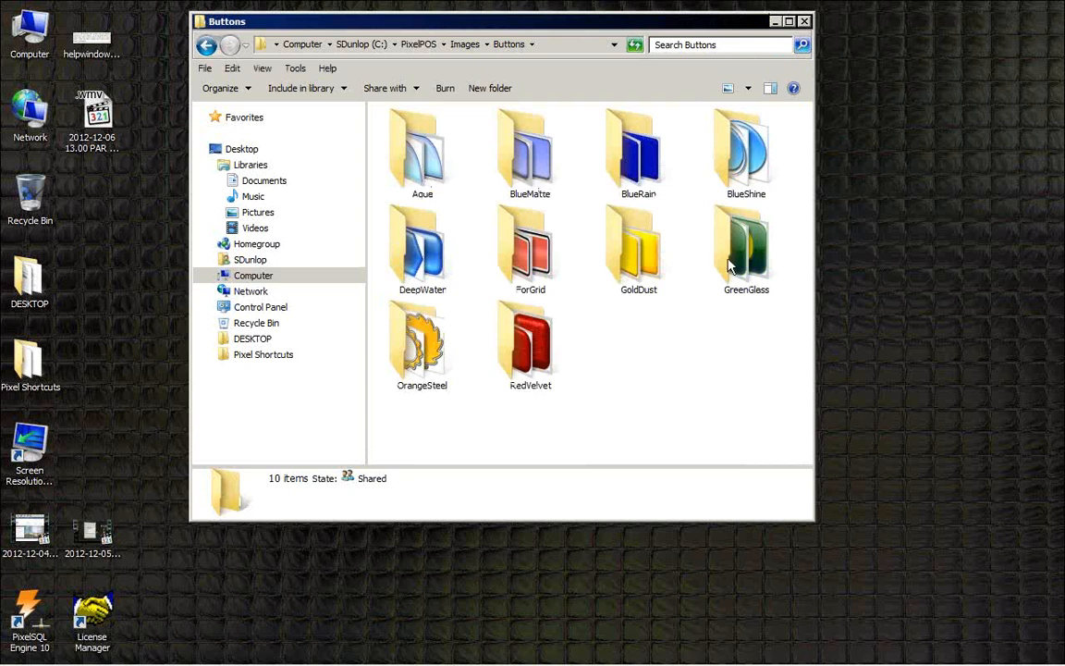
click(428, 365)
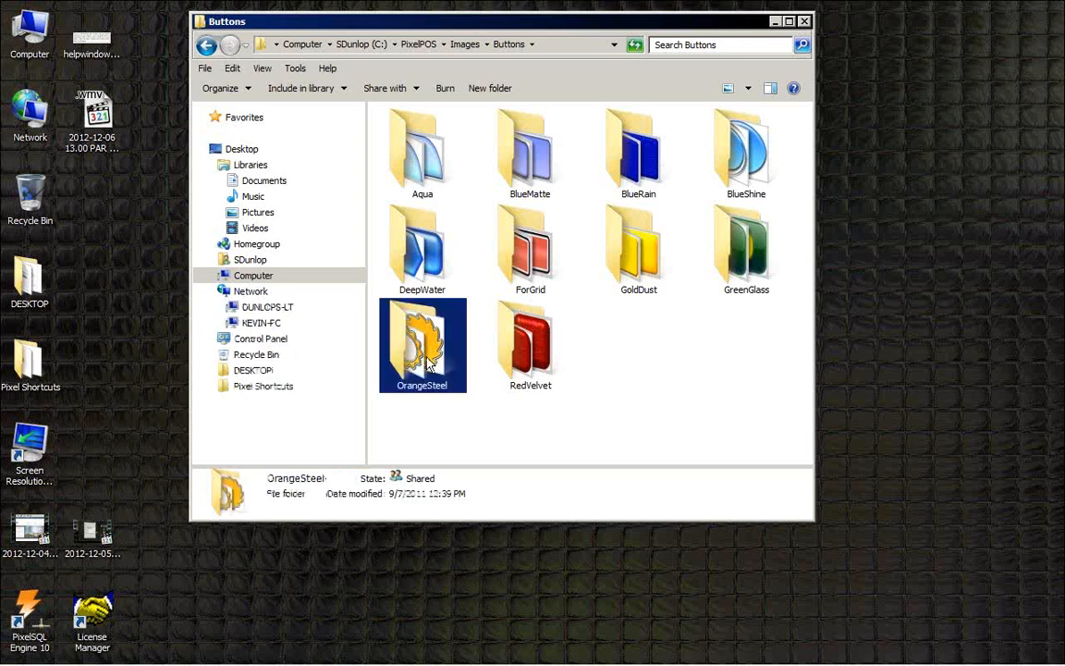
double_click(427, 365)
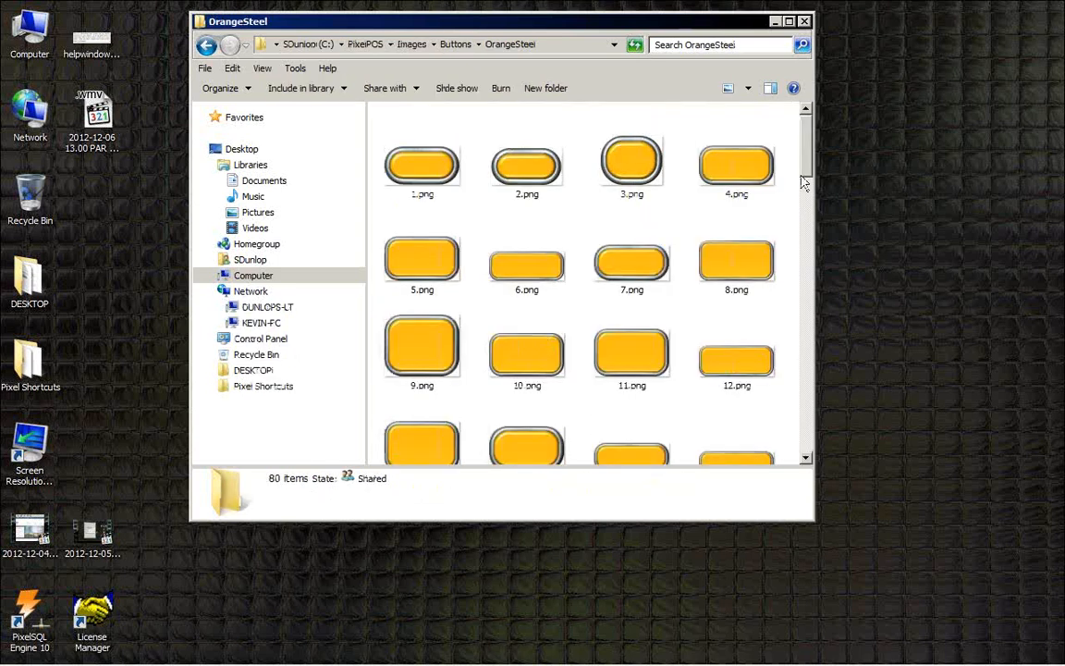
Step: Browse the OrangeSteel button images, selecting 18.png, and close the Explorer window
drag(805, 183, 807, 221)
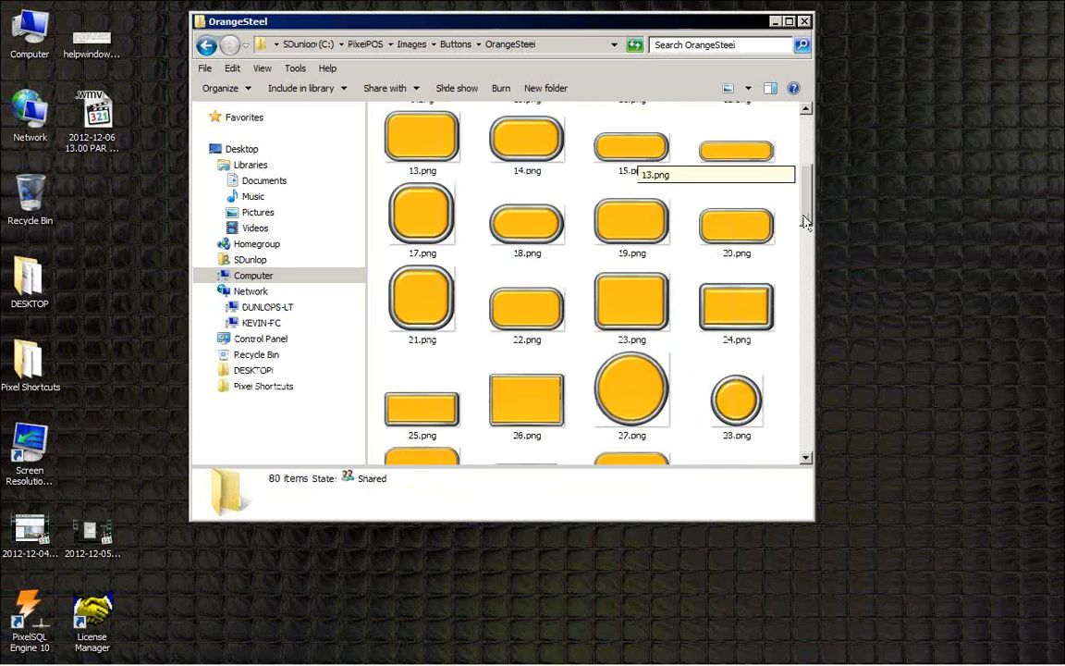
mouse_move(742, 237)
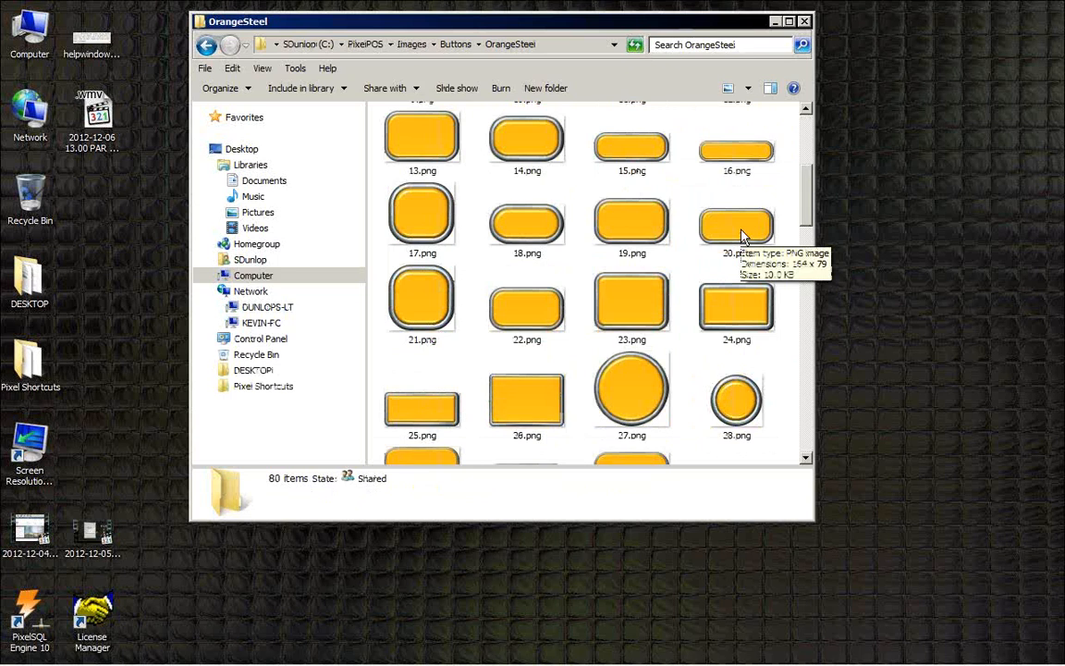
click(516, 232)
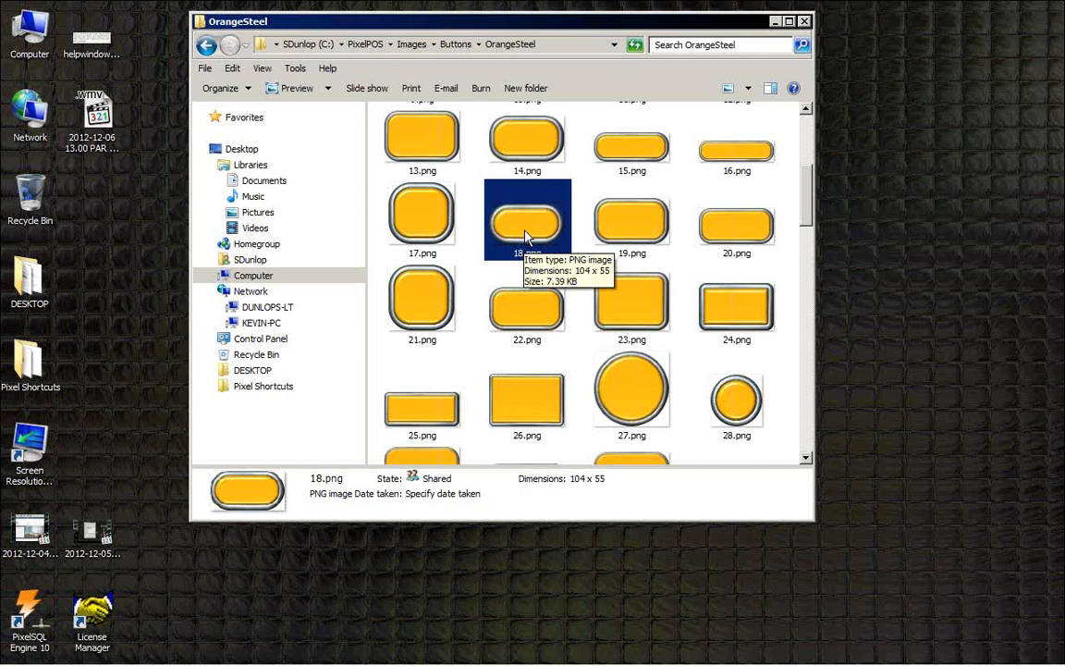
click(806, 21)
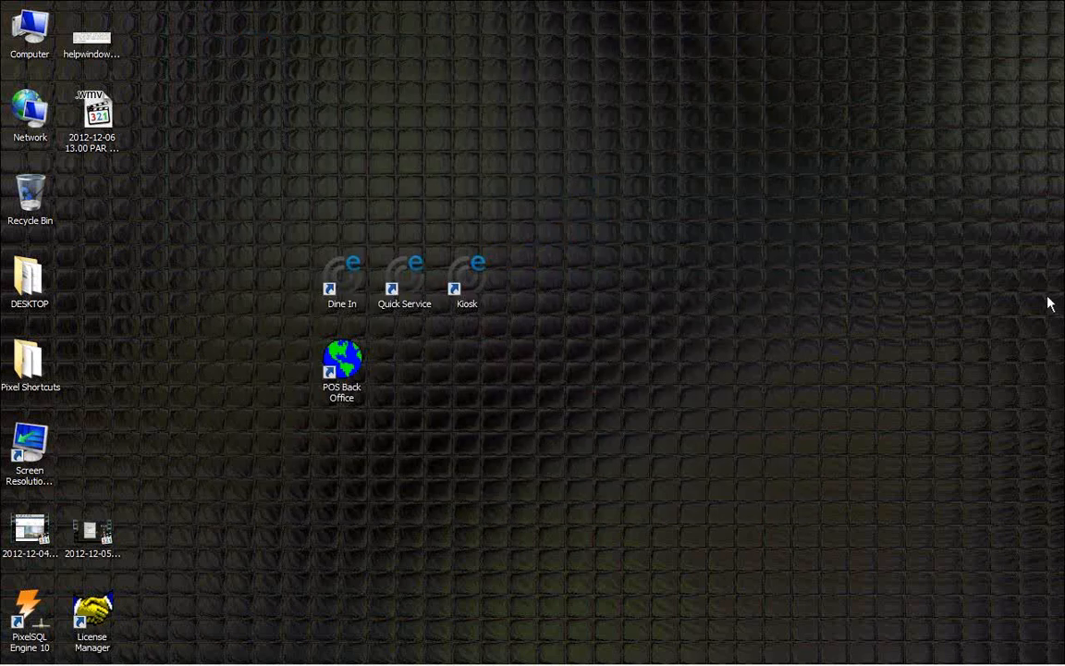